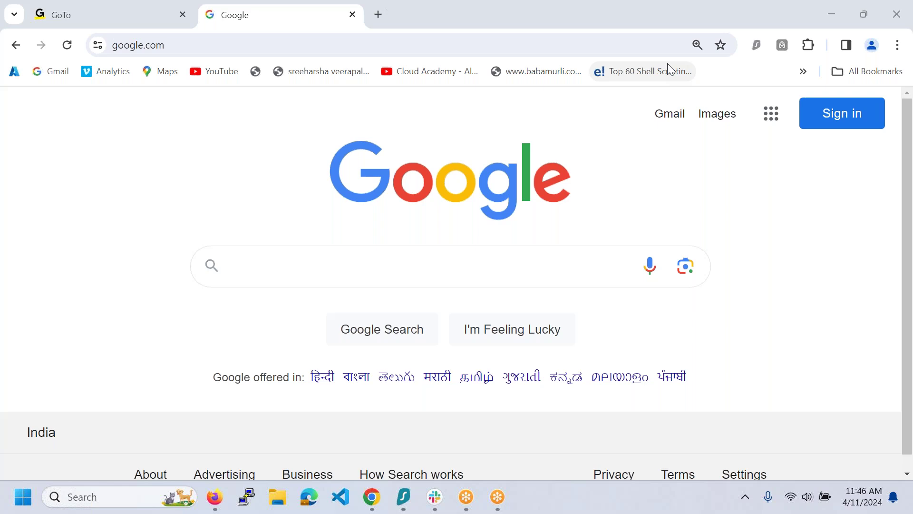
# - Launch Notepad from the Run box by autocompleting 'note', then start a new note
pyautogui.press('super+r')
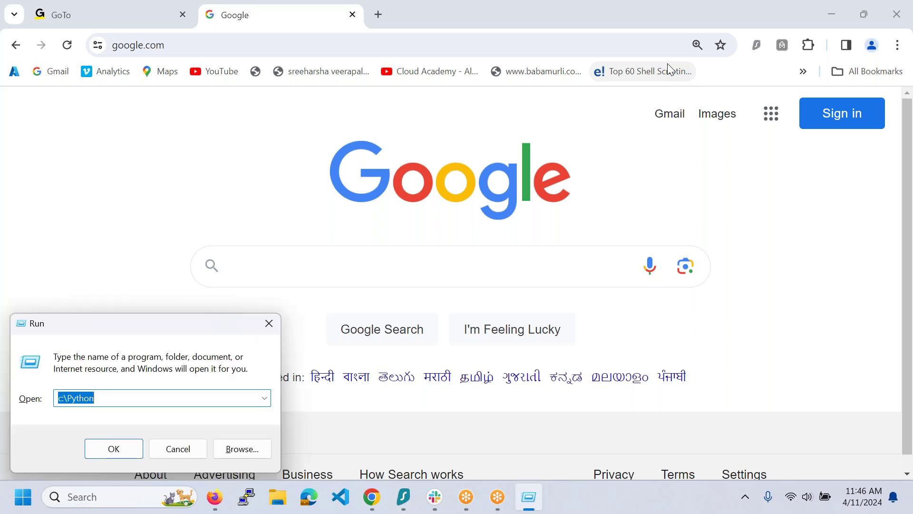
pyautogui.press('super')
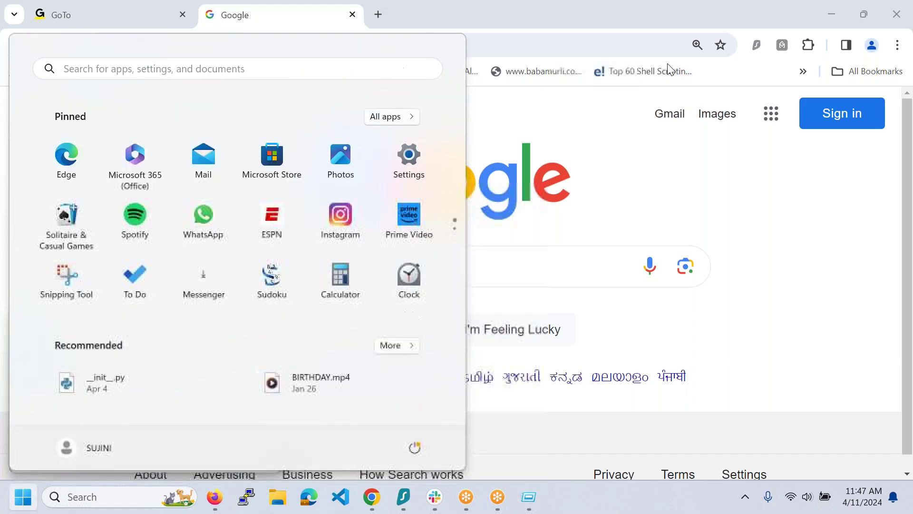
pyautogui.click(824, 381)
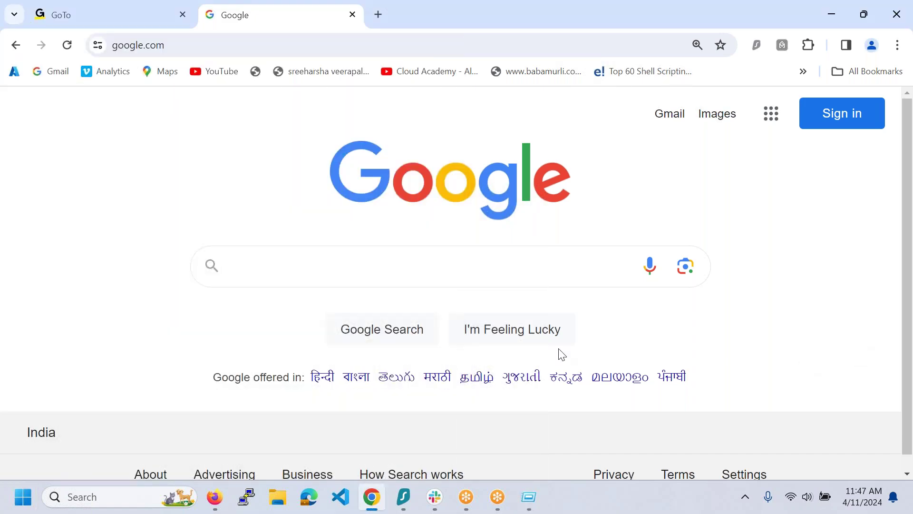
pyautogui.press('super+r')
pyautogui.write('note')
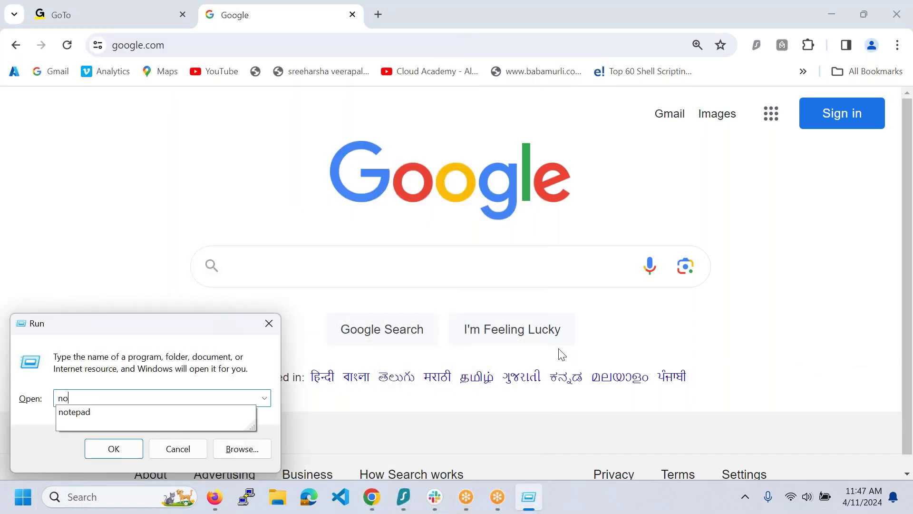
pyautogui.press('Down')
pyautogui.press('Return')
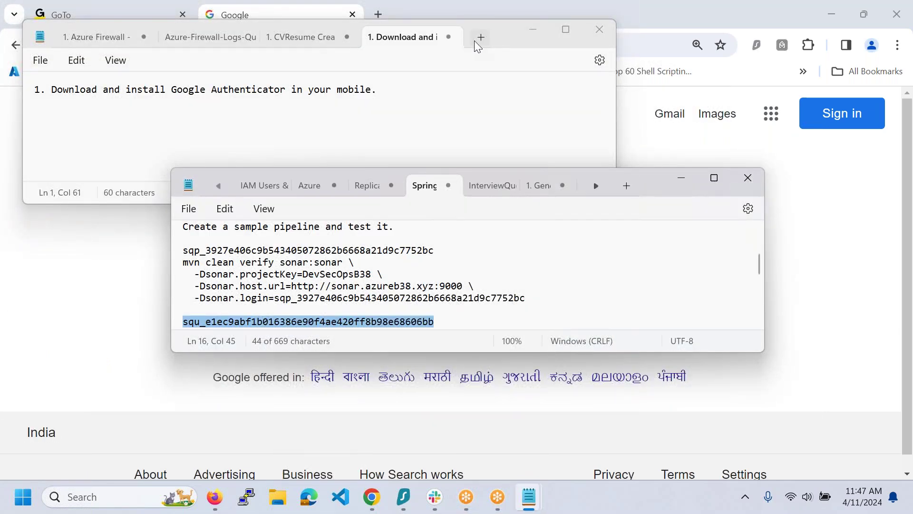
pyautogui.click(480, 39)
# - Maximize Notepad, zoom in, and type the heading 'Google Filestore(NFS) -> AWS EFS'
pyautogui.click(566, 29)
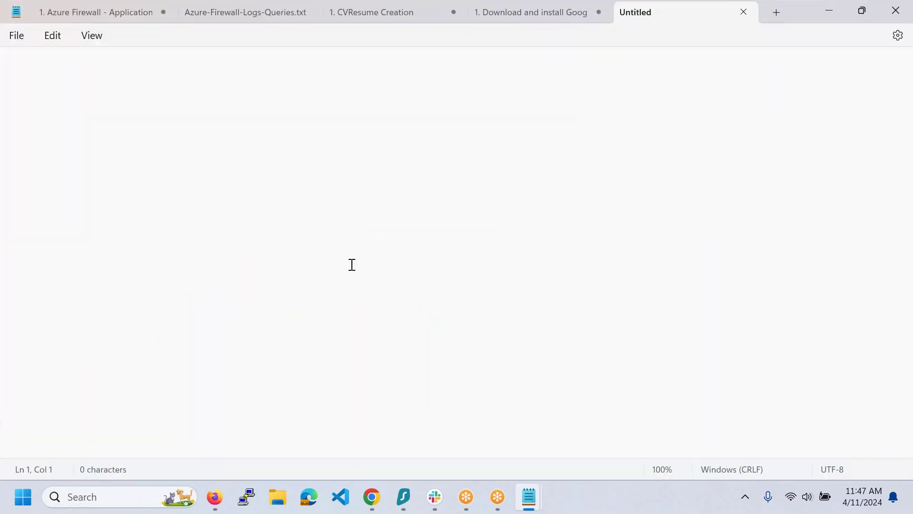
pyautogui.hotkey('ctrl', '+')
pyautogui.hotkey('ctrl', '+')
pyautogui.hotkey('ctrl', '+')
pyautogui.write('Google Chro')
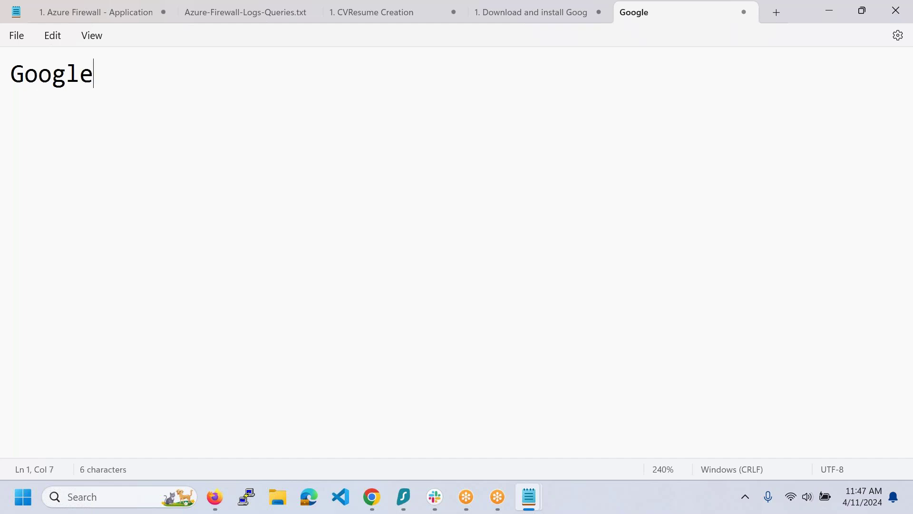
pyautogui.press('BackSpace')
pyautogui.press('BackSpace')
pyautogui.press('BackSpace')
pyautogui.press('BackSpace')
pyautogui.write('File Store')
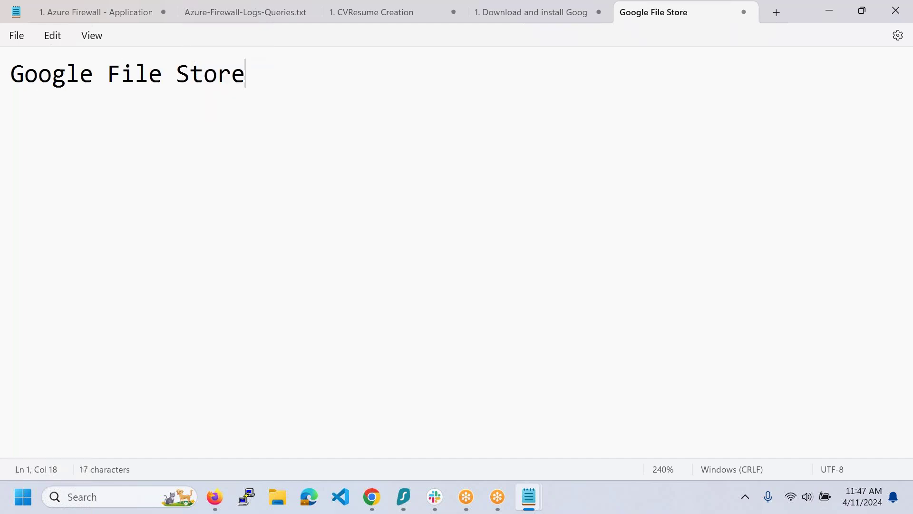
pyautogui.write('===')
pyautogui.press('BackSpace')
pyautogui.press('BackSpace')
pyautogui.press('BackSpace')
pyautogui.press('BackSpace')
pyautogui.press('BackSpace')
pyautogui.press('BackSpace')
pyautogui.press('BackSpace')
pyautogui.press('BackSpace')
pyautogui.press('BackSpace')
pyautogui.write('store')
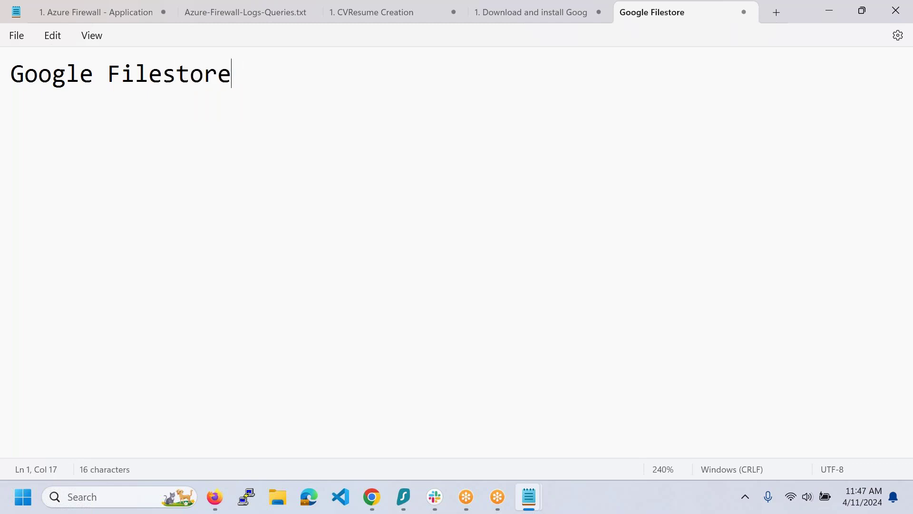
pyautogui.write('(NFS)')
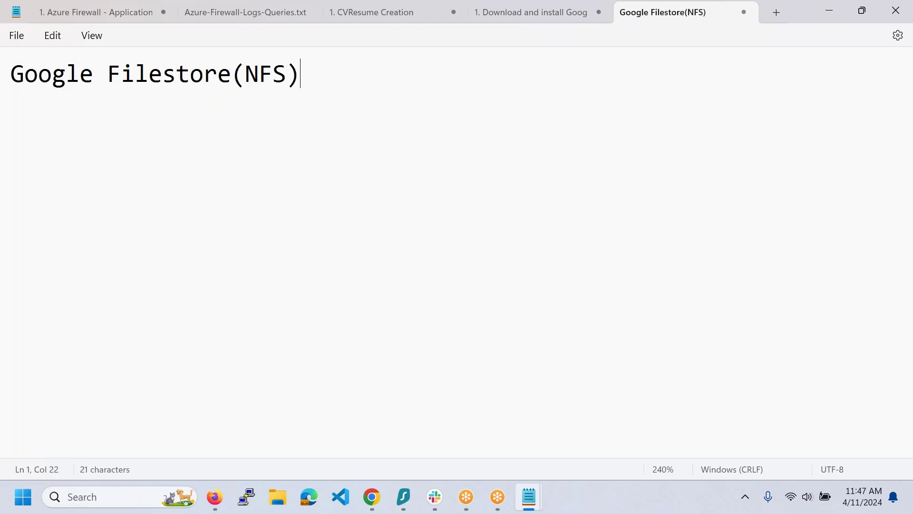
pyautogui.write(' -> A')
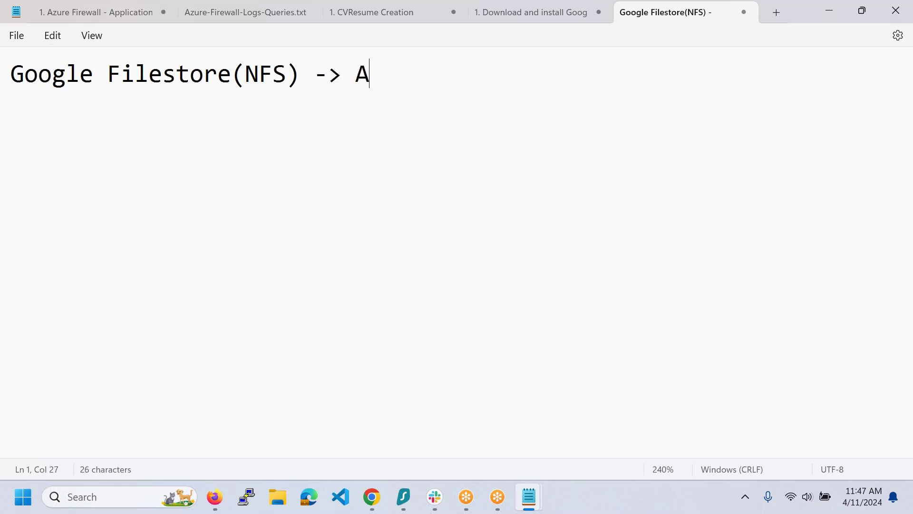
pyautogui.write('WS EFS or ')
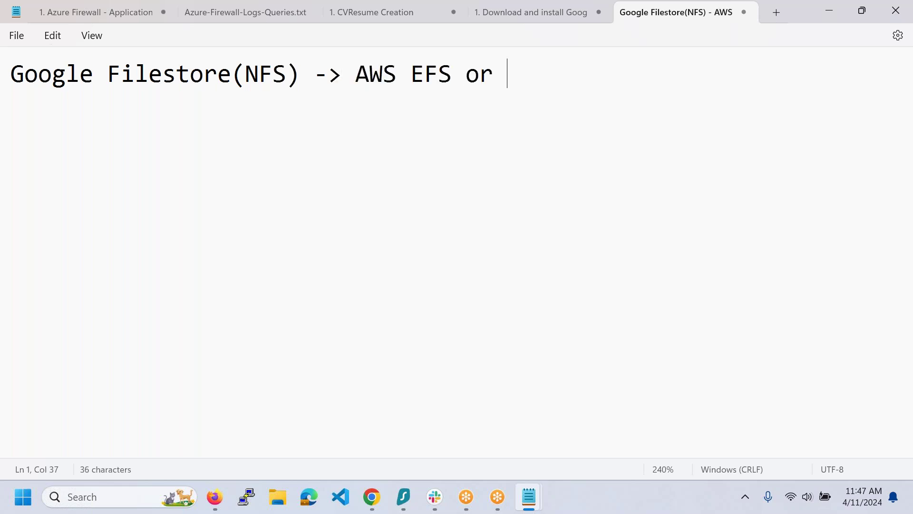
pyautogui.write('NFS')
pyautogui.press('BackSpace')
pyautogui.press('BackSpace')
pyautogui.press('BackSpace')
pyautogui.press('BackSpace')
pyautogui.press('BackSpace')
pyautogui.press('BackSpace')
pyautogui.press('BackSpace')
pyautogui.click(341, 496)
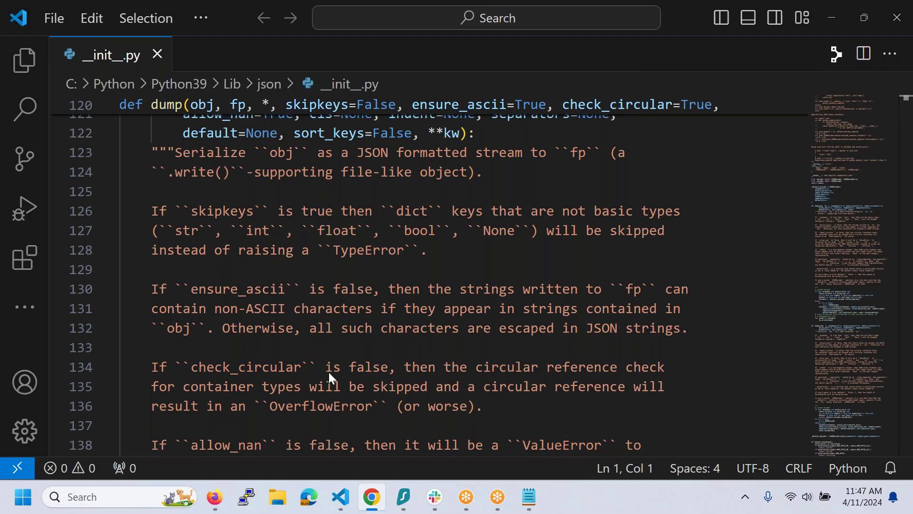
# - In the Incognito window, go to console.cloud.google.com
pyautogui.click(371, 496)
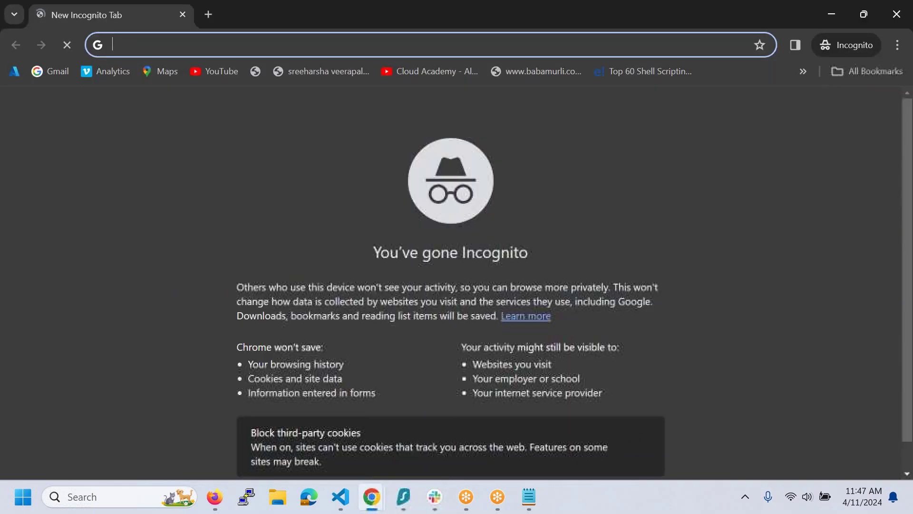
pyautogui.click(211, 52)
pyautogui.write('console.')
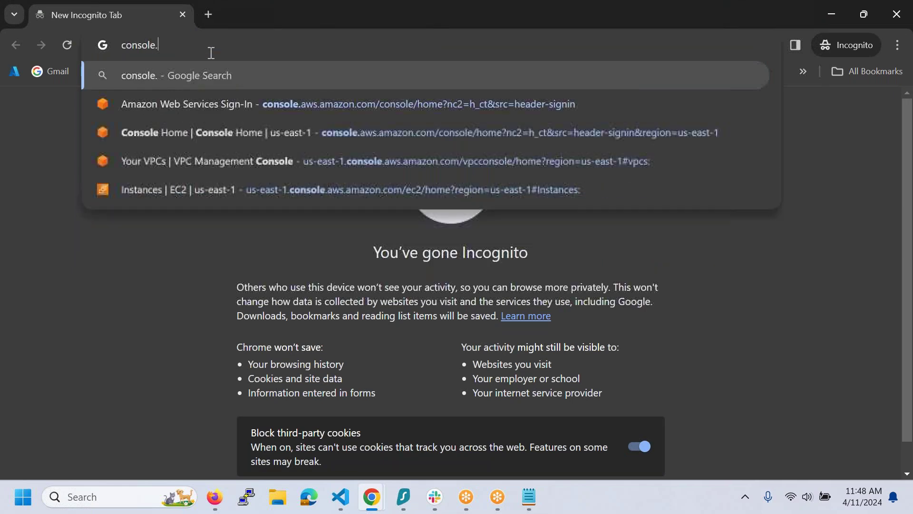
pyautogui.write('cloud.googel')
pyautogui.press('BackSpace')
pyautogui.press('BackSpace')
pyautogui.write('lecom')
pyautogui.press('BackSpace')
pyautogui.press('BackSpace')
pyautogui.press('BackSpace')
pyautogui.write('.com')
pyautogui.press('Return')
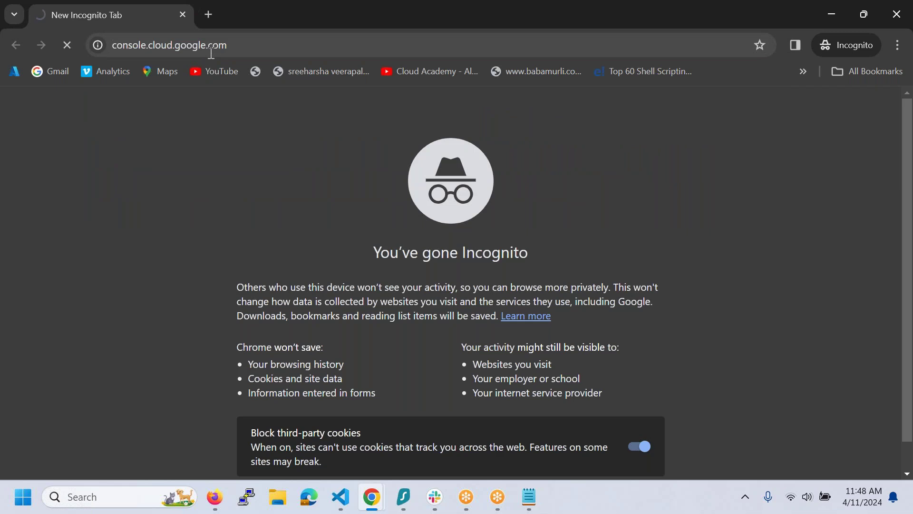
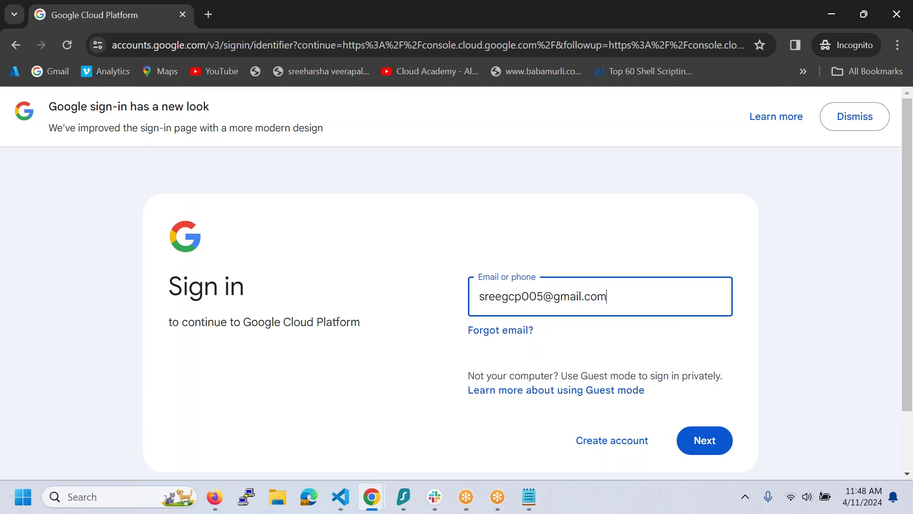
# - Sign in with the Google account's e-mail address and password
pyautogui.press('Return')
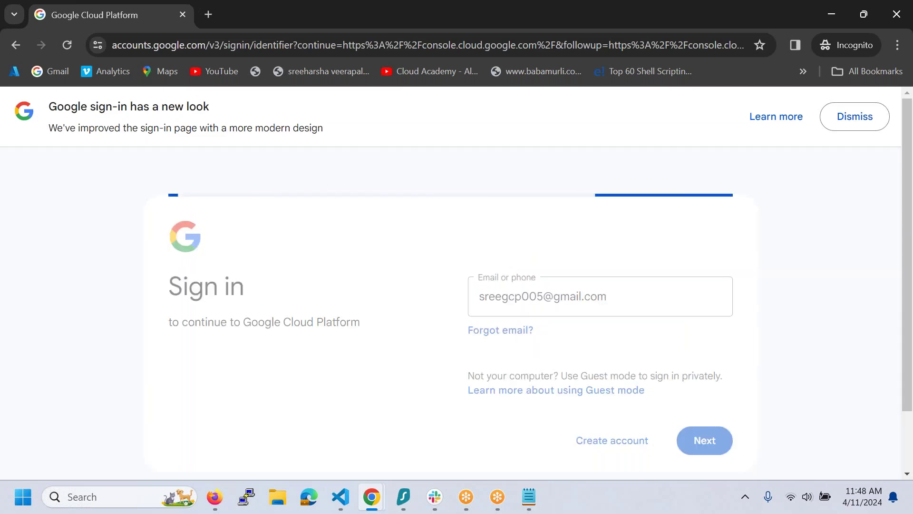
pyautogui.write('•')
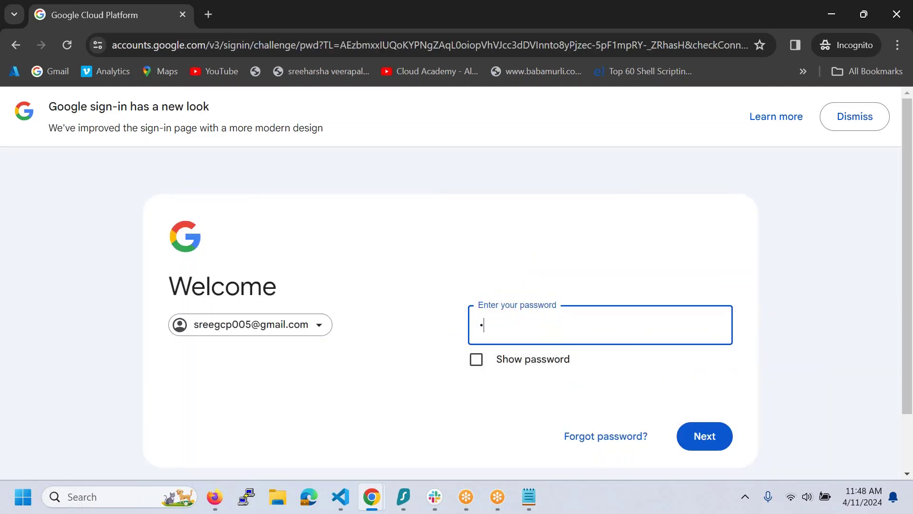
pyautogui.write('•••••••••••')
pyautogui.press('Return')
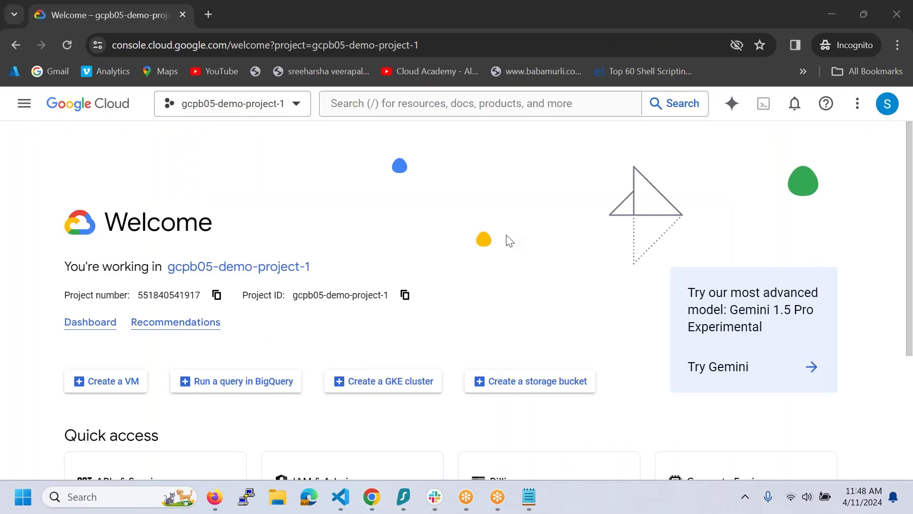
# - Search the console for 'filestore' and open the Filestore result in a new tab
pyautogui.click(424, 108)
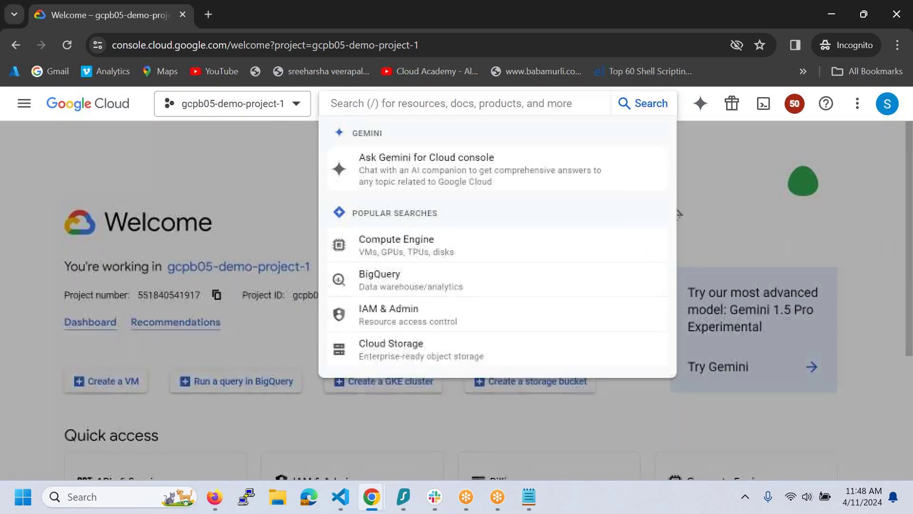
pyautogui.click(24, 103)
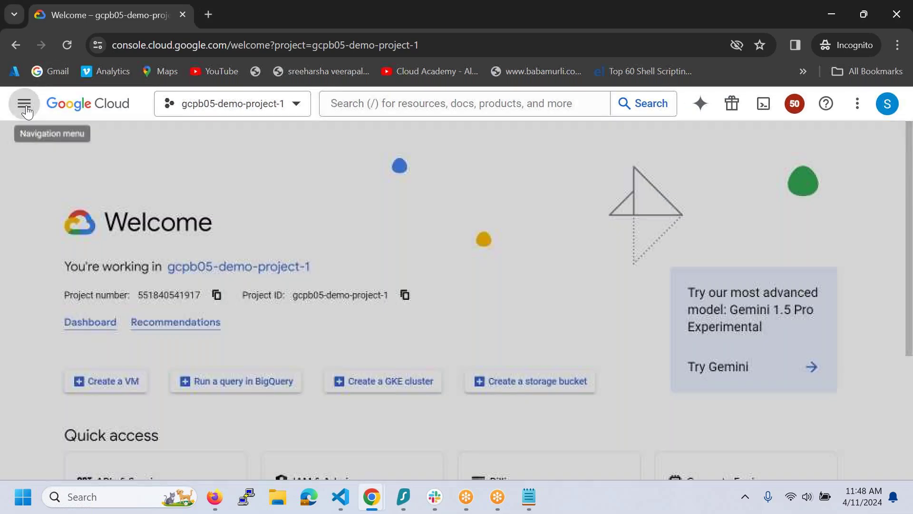
pyautogui.moveTo(106, 343)
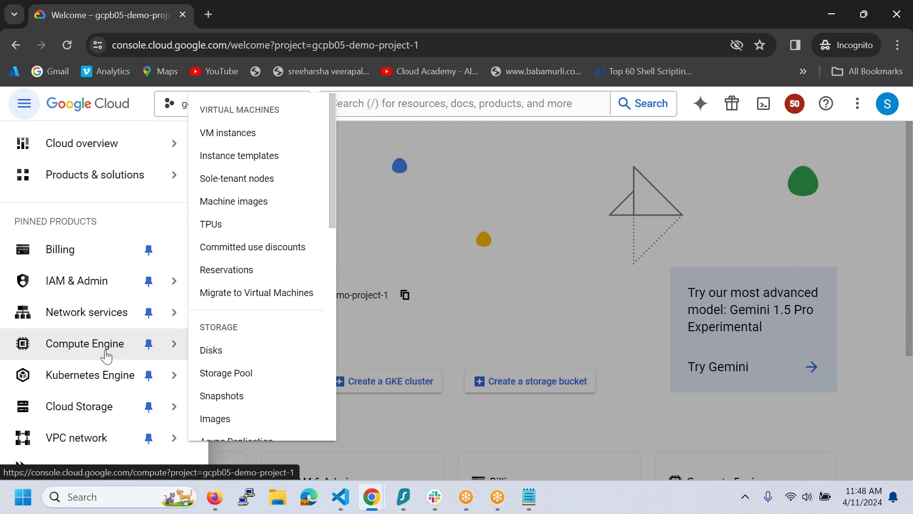
pyautogui.moveTo(332, 217)
pyautogui.mouseDown()
pyautogui.moveTo(316, 448)
pyautogui.moveTo(332, 384)
pyautogui.mouseUp()
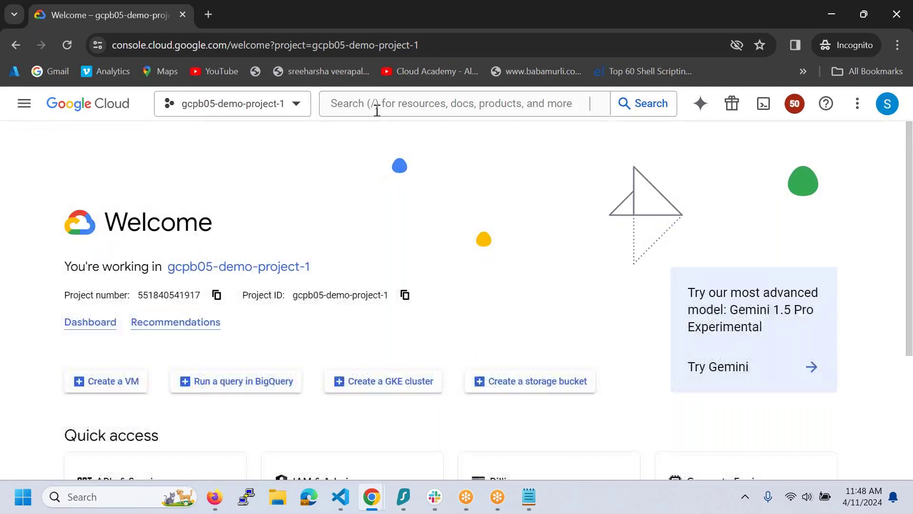
pyautogui.click(376, 106)
pyautogui.write('filestore')
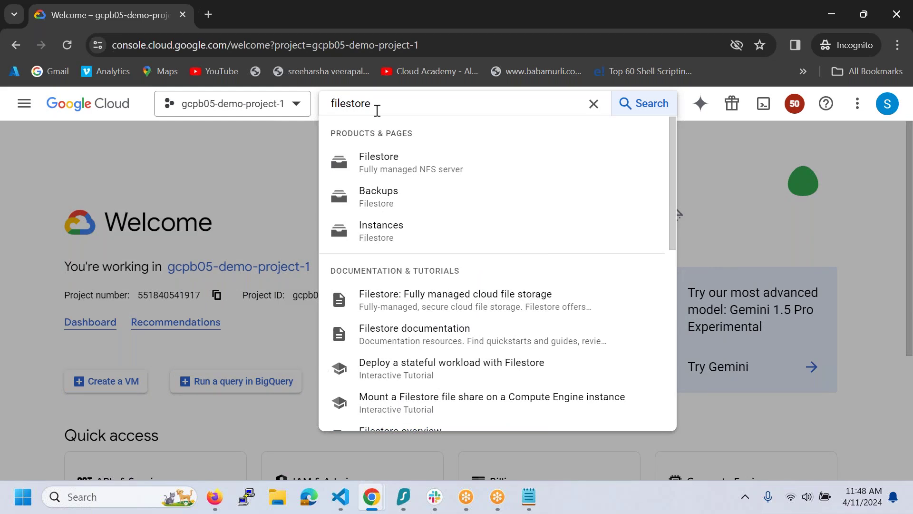
pyautogui.middleClick(415, 167)
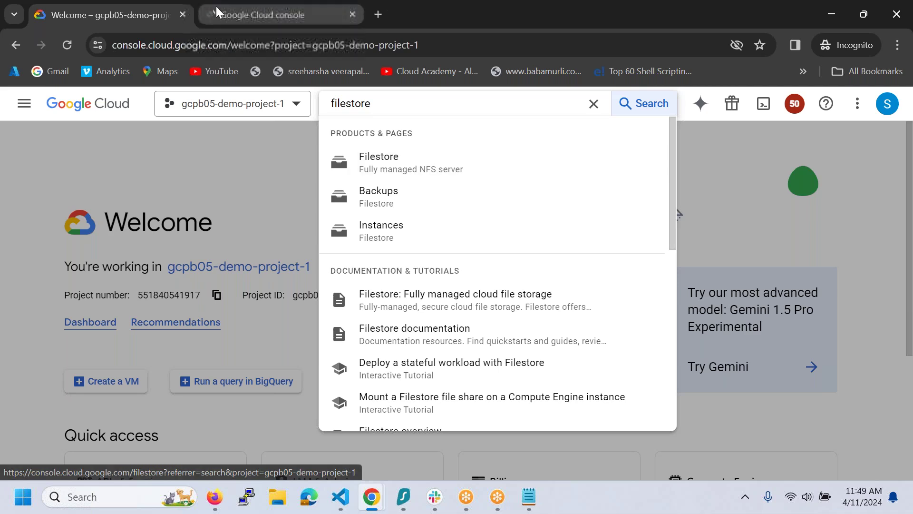
# - On the Filestore tab, enable the Cloud Filestore API and start creating an instance
pyautogui.click(216, 7)
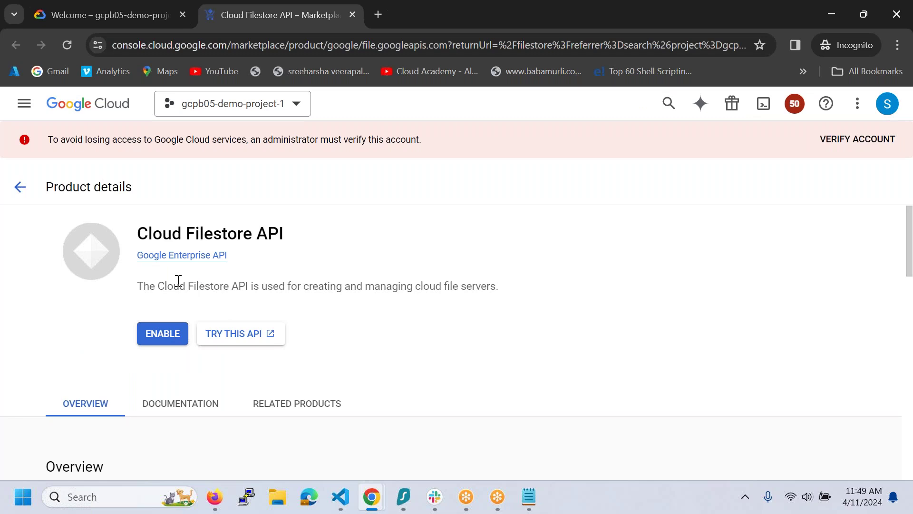
pyautogui.moveTo(174, 286); pyautogui.dragTo(402, 300)
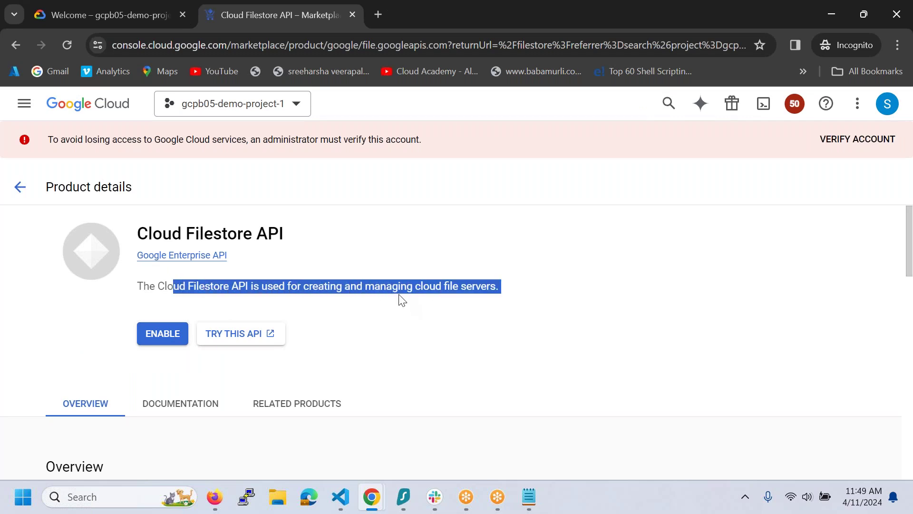
pyautogui.click(165, 339)
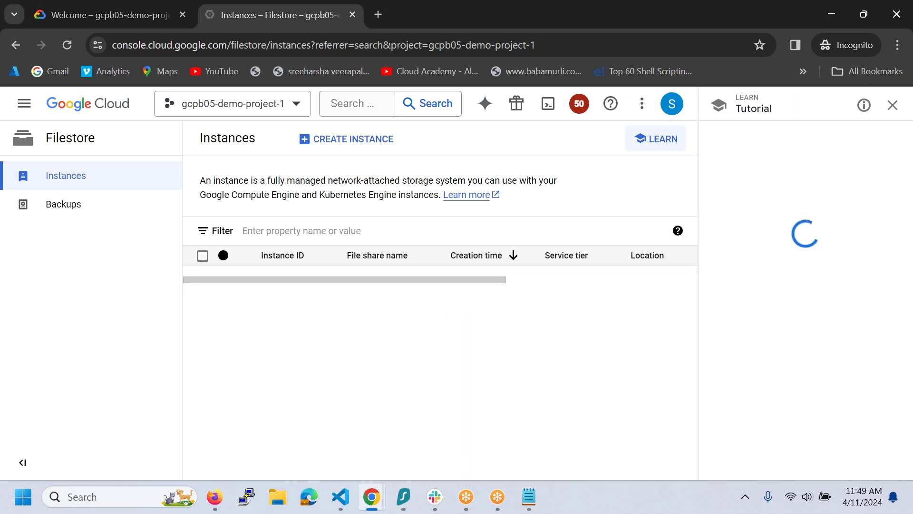
pyautogui.click(354, 144)
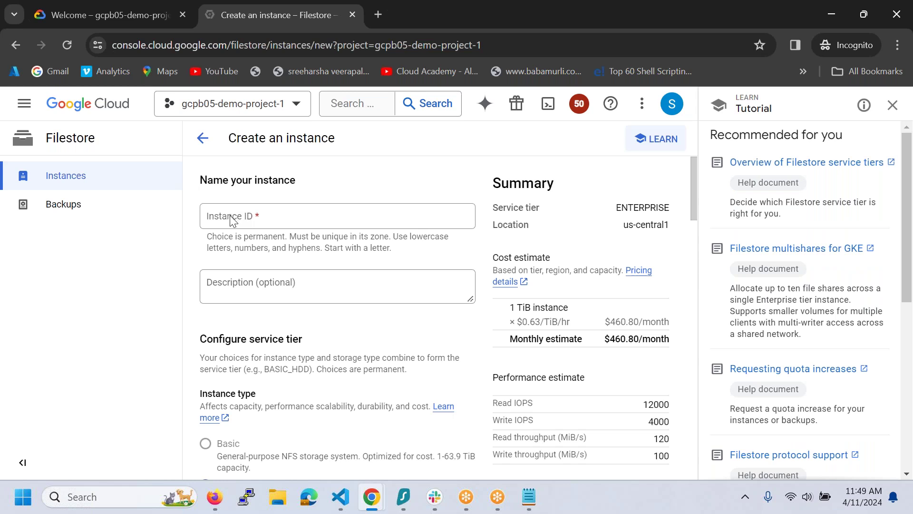
# - Enter 'gcpb05-nf' as the Instance ID and scroll to the instance type options
pyautogui.click(231, 218)
pyautogui.write('gc')
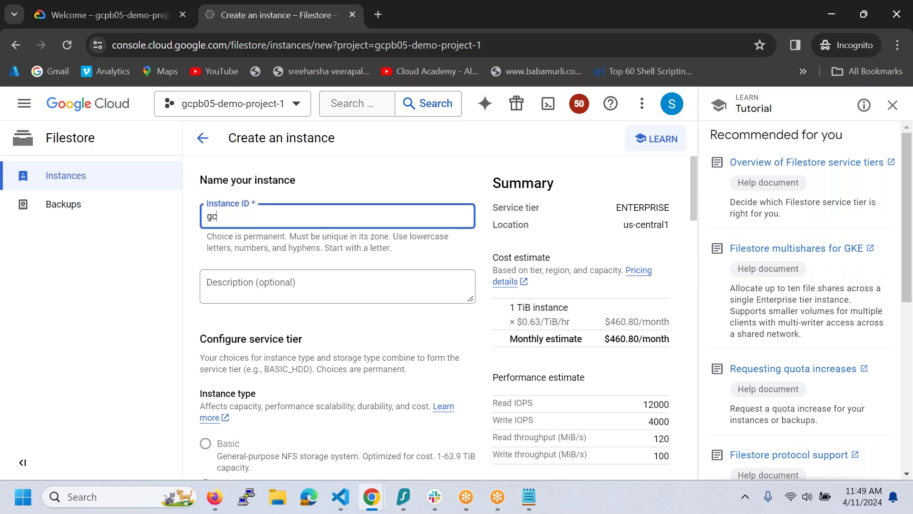
pyautogui.write('pb05-nfs')
pyautogui.scroll(-5, 332, 341)
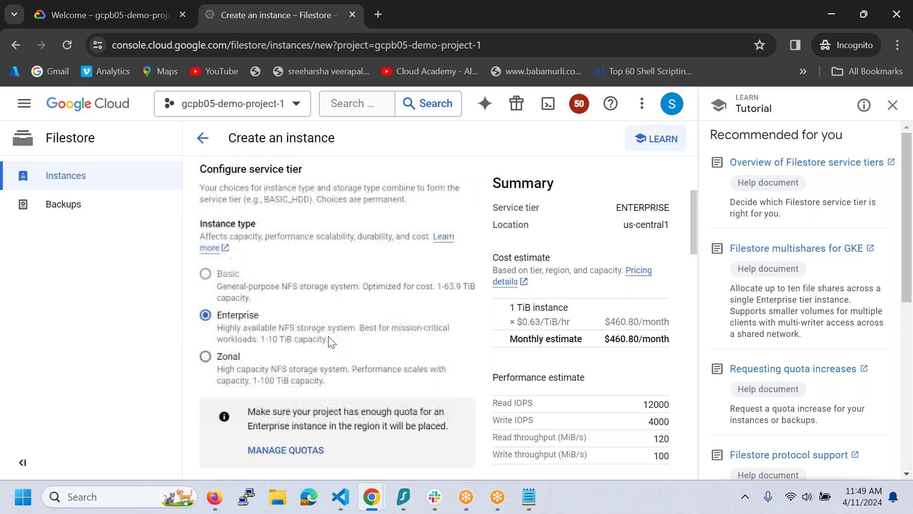
pyautogui.moveTo(297, 235)
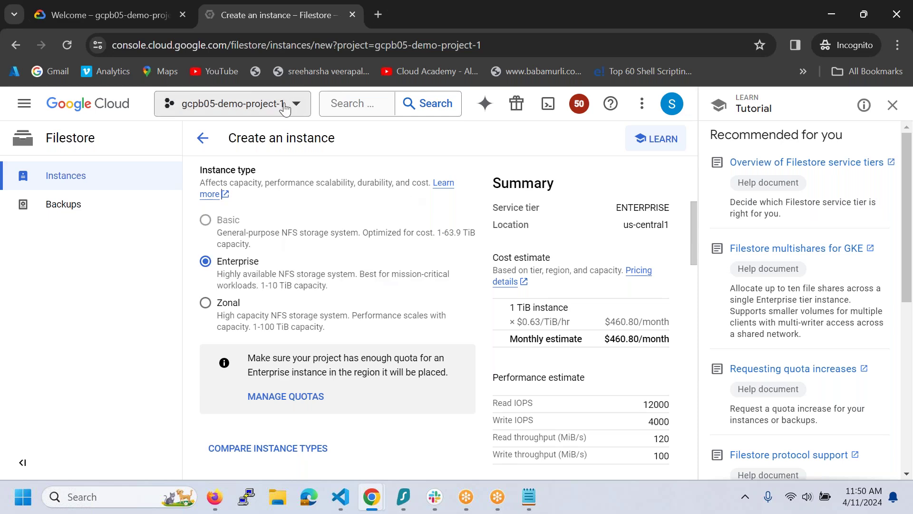
# - Confirm the selected project, then open IAM & Admin's Organization Policies in a background tab
pyautogui.click(233, 103)
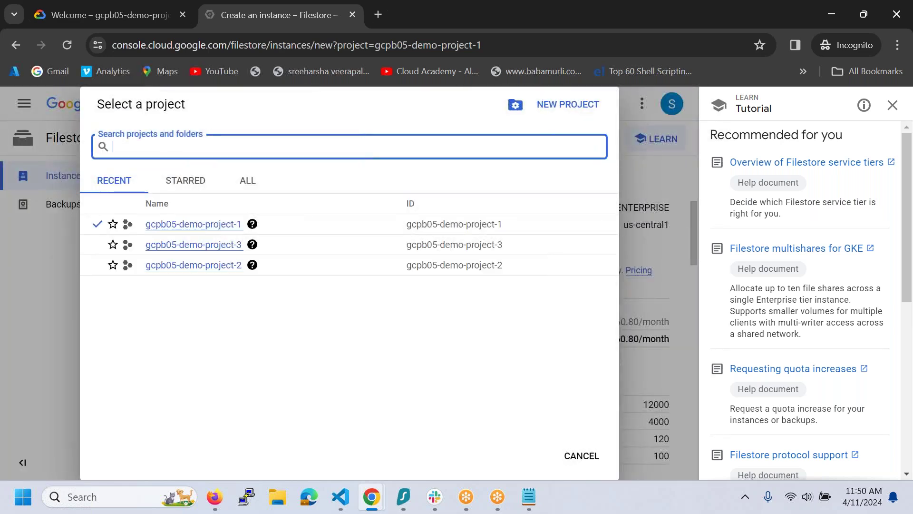
pyautogui.click(595, 457)
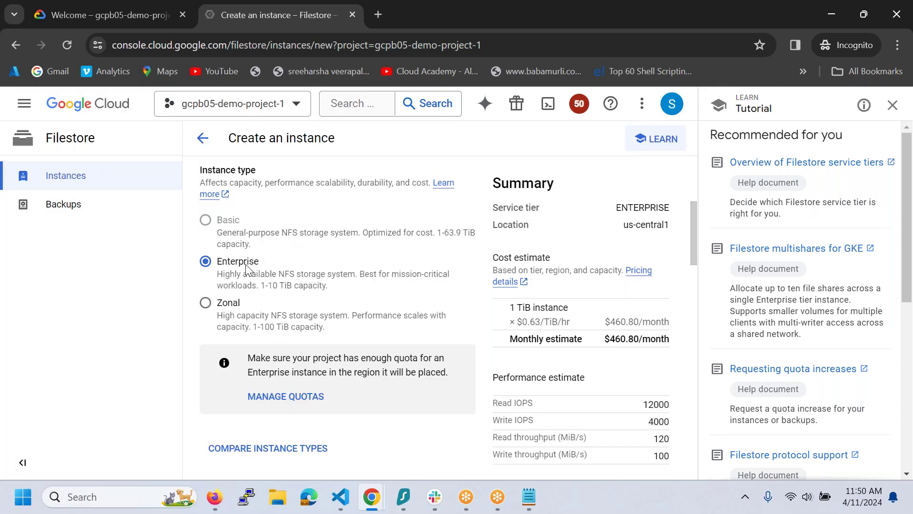
pyautogui.moveTo(241, 231)
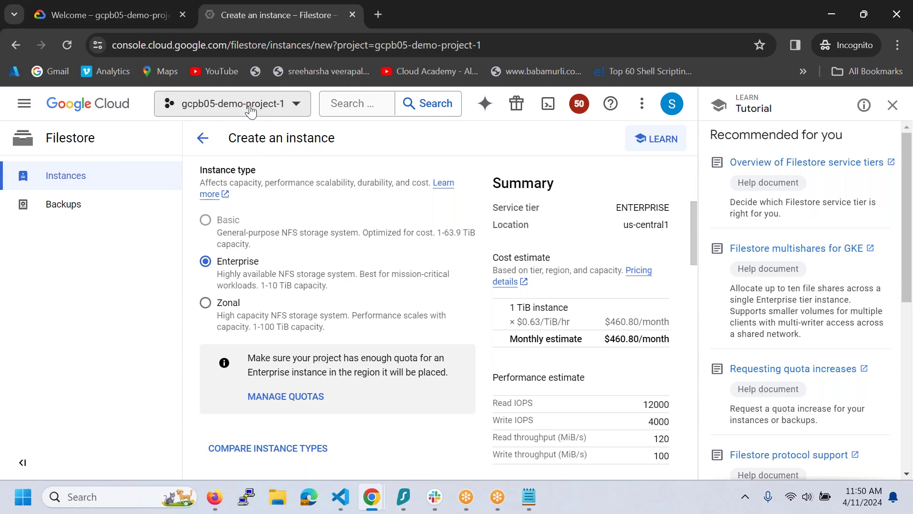
pyautogui.click(24, 104)
pyautogui.moveTo(152, 283)
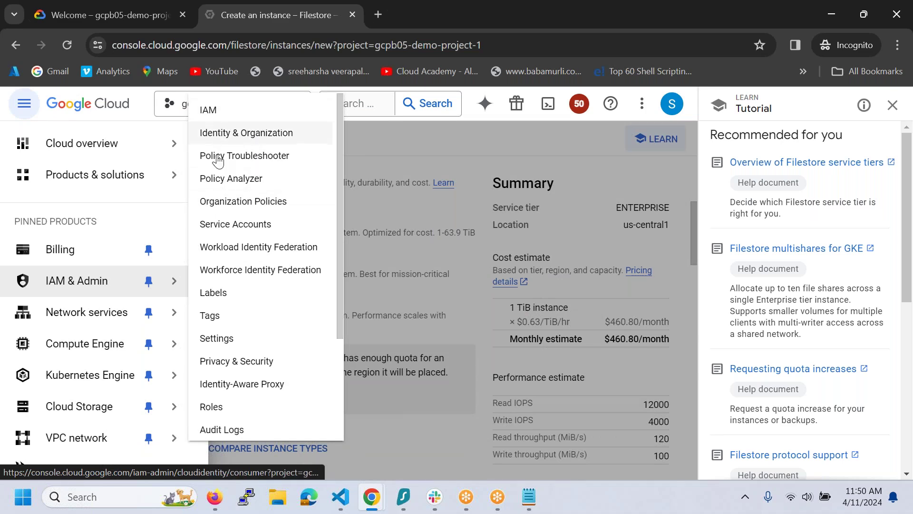
pyautogui.middleClick(226, 212)
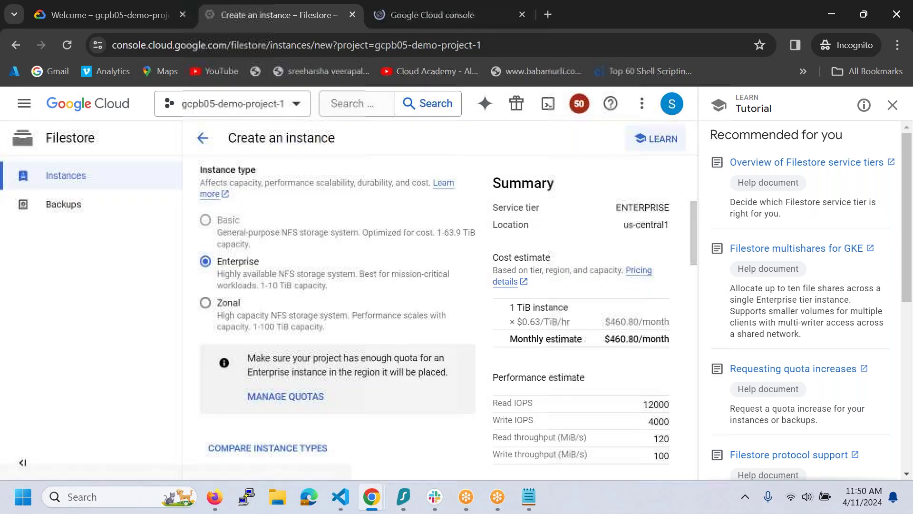
# - Filter the organization policies list with terms like 'files' and 'nfs'
pyautogui.click(426, 23)
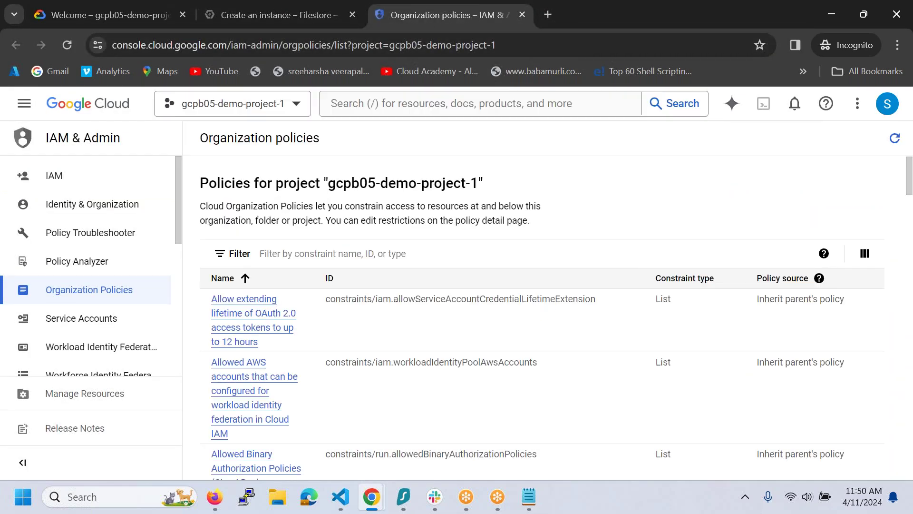
pyautogui.click(291, 255)
pyautogui.write('files')
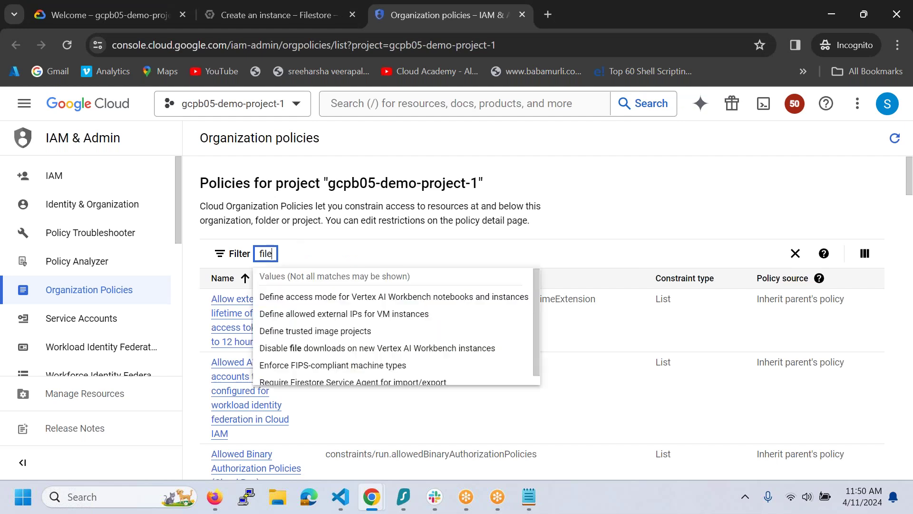
pyautogui.press('BackSpace')
pyautogui.press('BackSpace')
pyautogui.press('BackSpace')
pyautogui.press('BackSpace')
pyautogui.press('BackSpace')
pyautogui.write('nfs')
pyautogui.press('BackSpace')
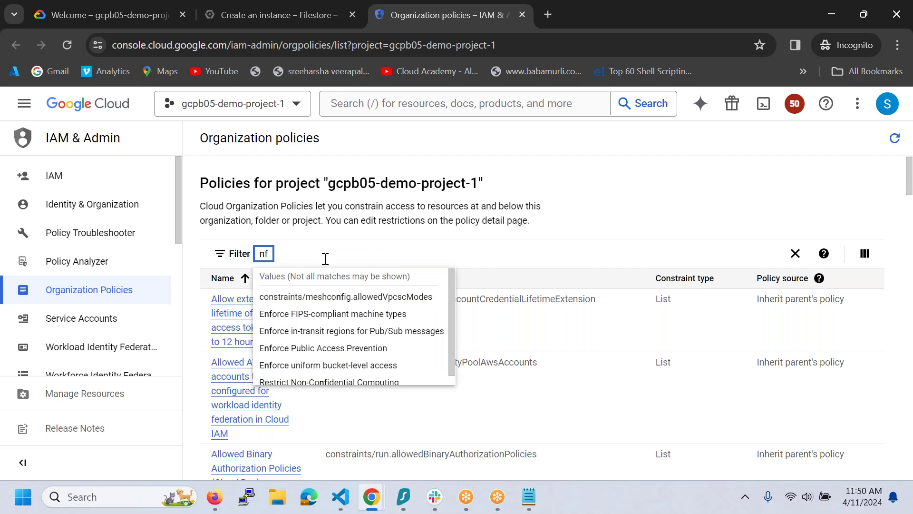
pyautogui.scroll(-1, 449, 338)
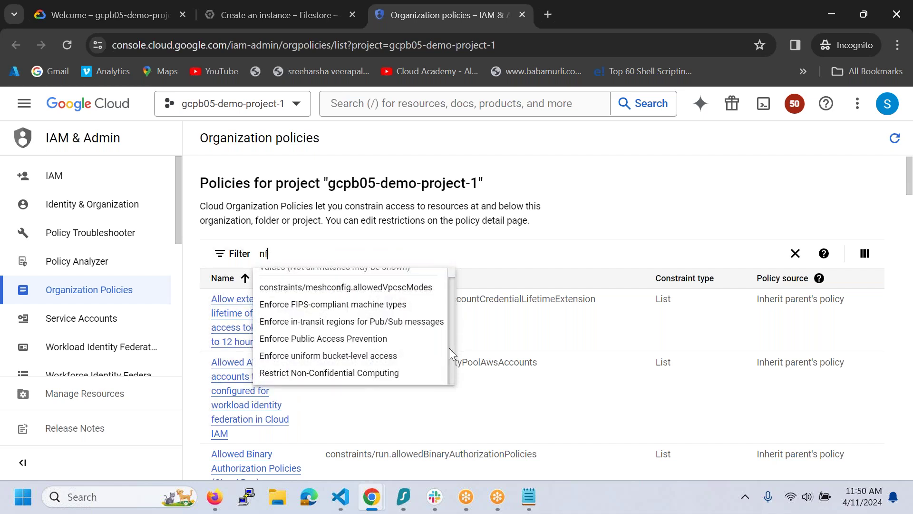
pyautogui.press('BackSpace')
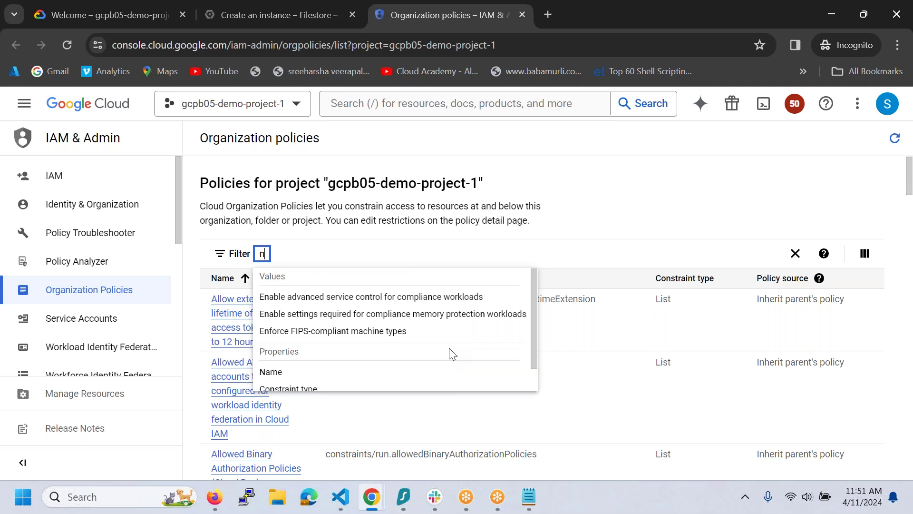
pyautogui.press('BackSpace')
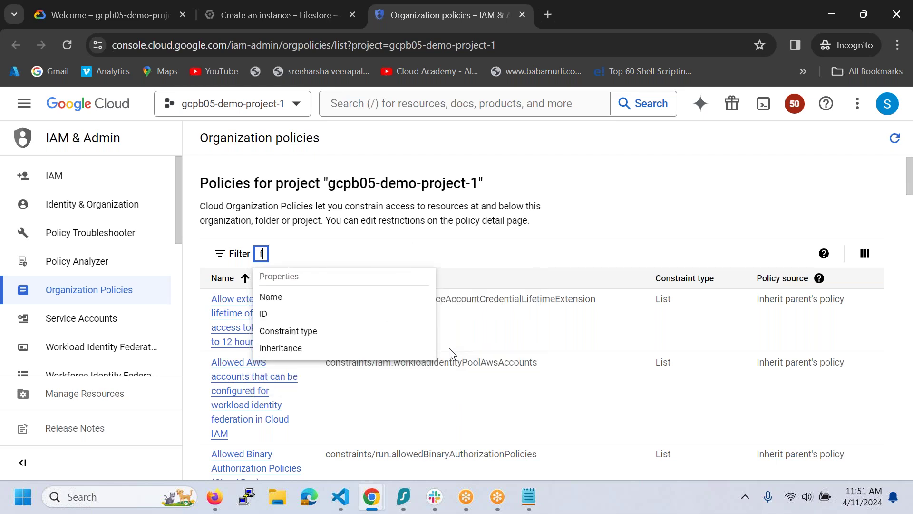
pyautogui.write('file')
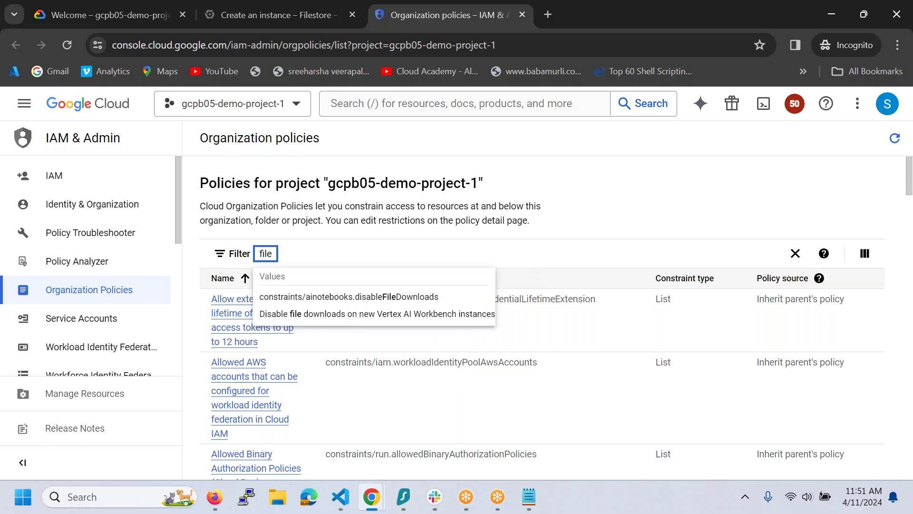
pyautogui.write('s')
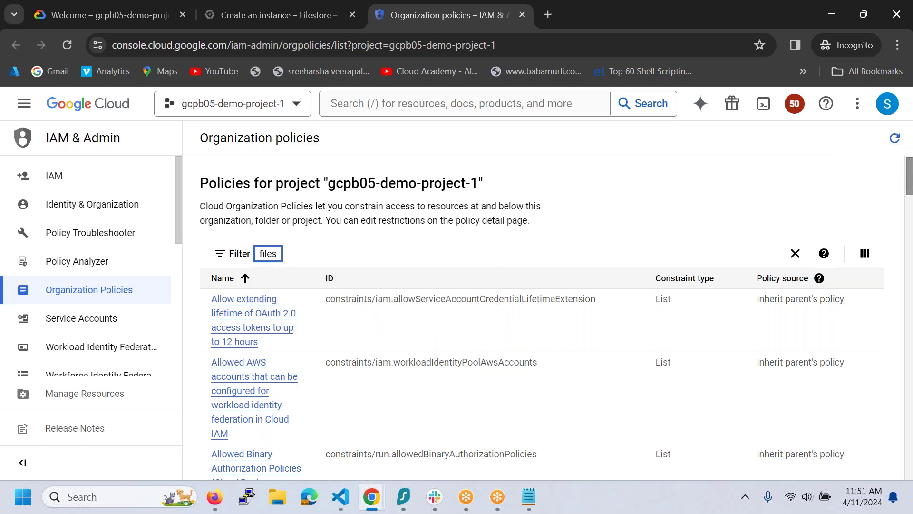
pyautogui.moveTo(910, 187); pyautogui.dragTo(909, 457)
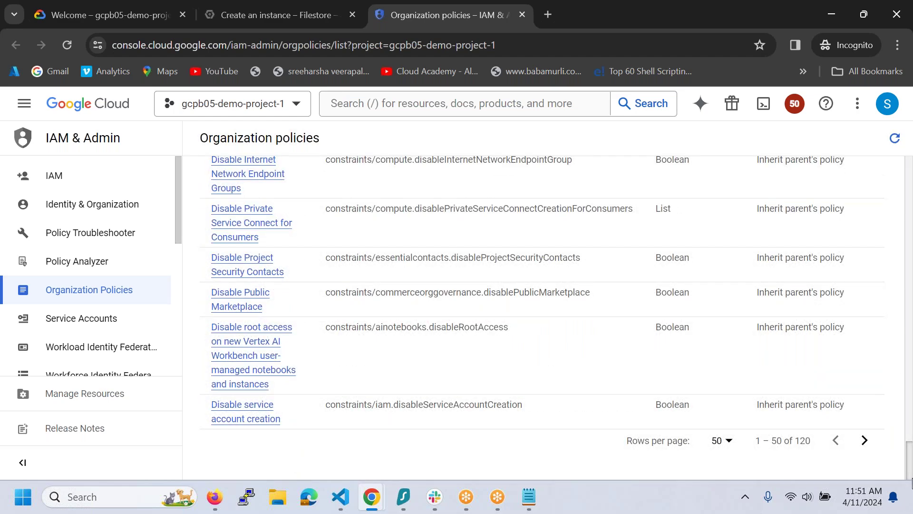
pyautogui.scroll(4, 910, 444)
pyautogui.moveTo(911, 445); pyautogui.dragTo(910, 430)
# - Search the page for 'CMEK' and 'filesto', paging through the next 50 and last 20 policies
pyautogui.hotkey('ctrl', 'f')
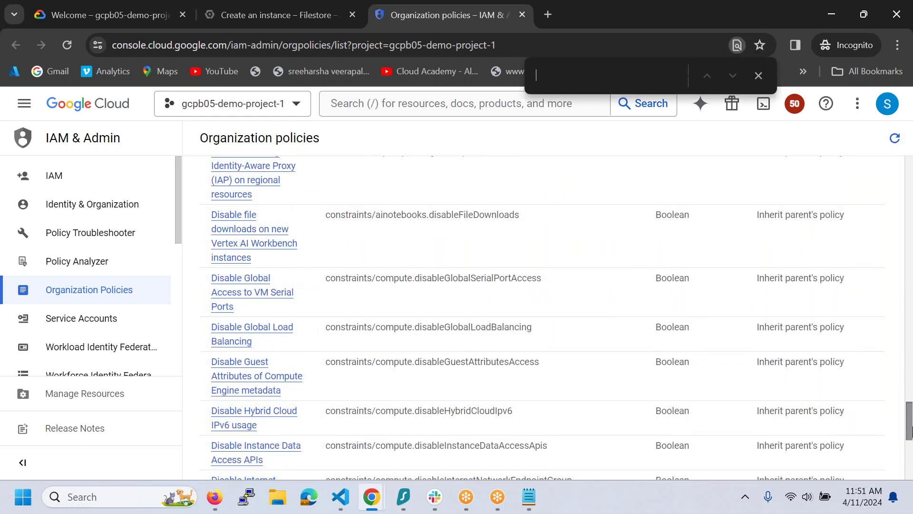
pyautogui.write('cmek')
pyautogui.press('BackSpace')
pyautogui.press('BackSpace')
pyautogui.press('BackSpace')
pyautogui.press('BackSpace')
pyautogui.write('CMEK')
pyautogui.press('BackSpace')
pyautogui.press('BackSpace')
pyautogui.press('BackSpace')
pyautogui.write('files')
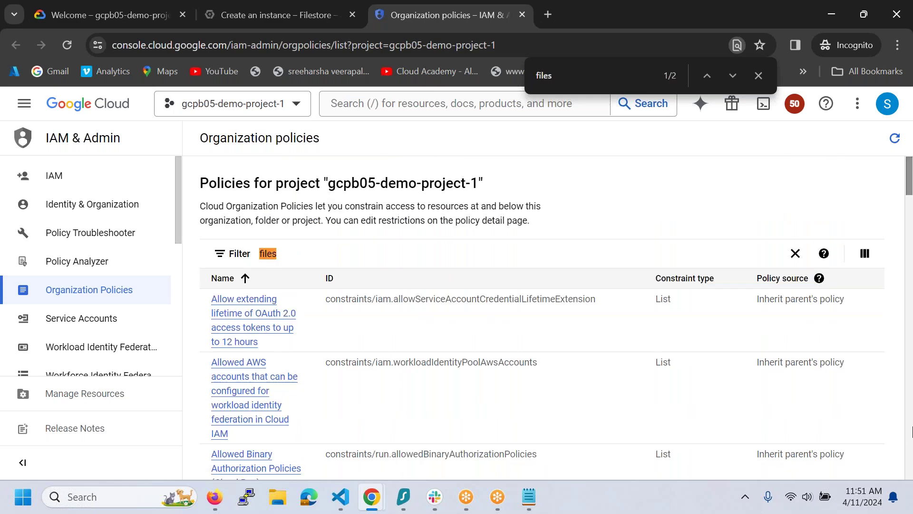
pyautogui.write('tore')
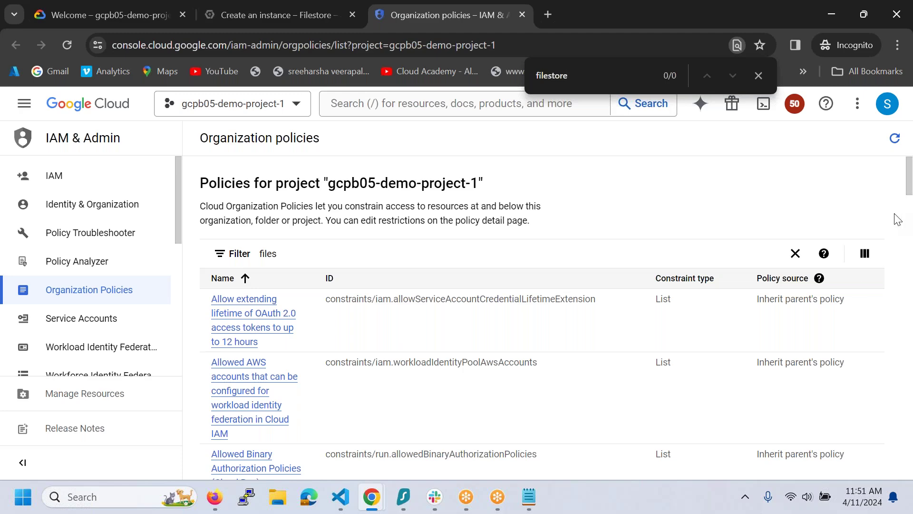
pyautogui.moveTo(908, 176); pyautogui.dragTo(893, 505)
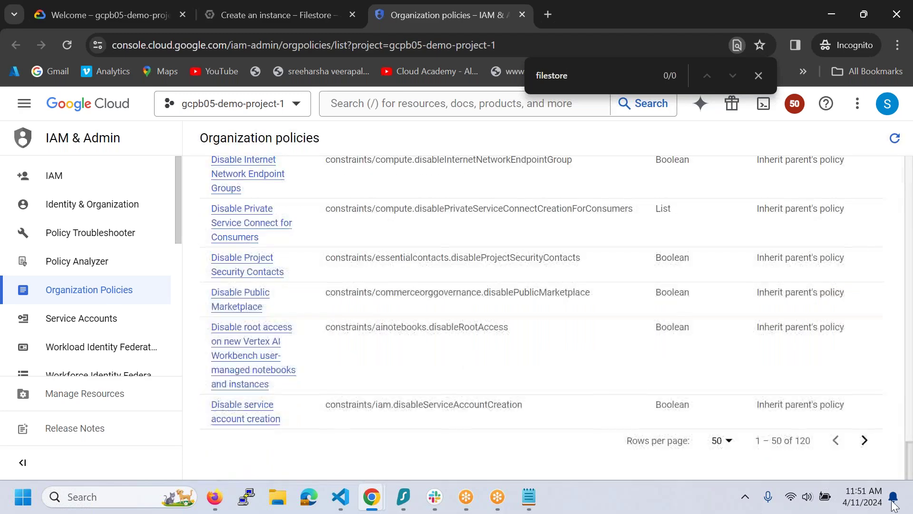
pyautogui.click(864, 440)
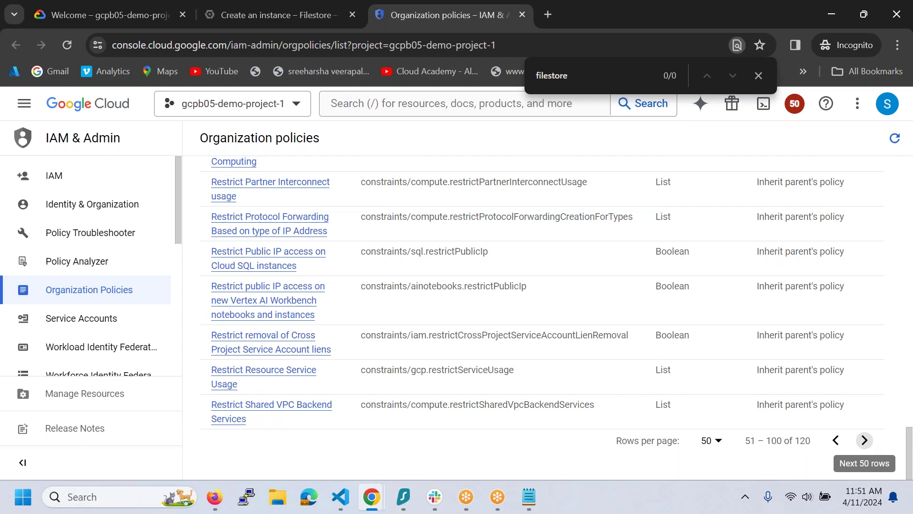
pyautogui.click(864, 440)
# - Select the page search term and scroll through the last page of policies
pyautogui.click(590, 78)
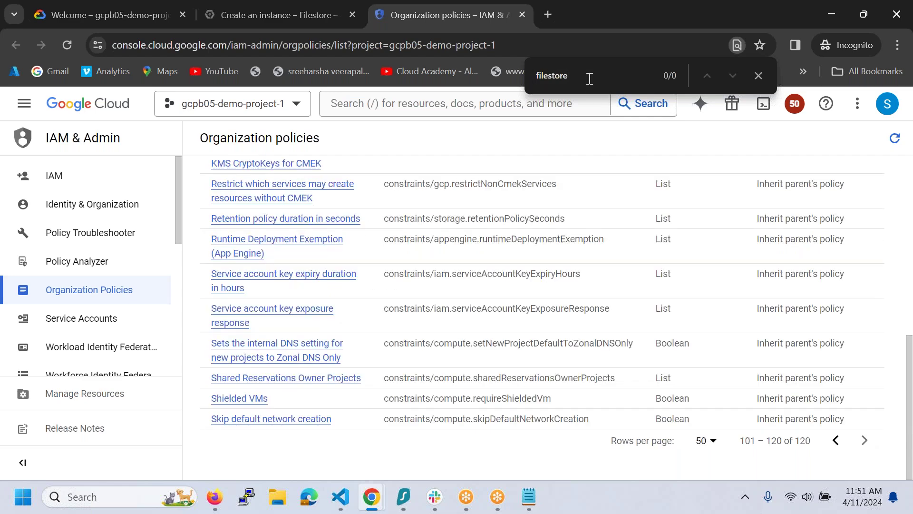
pyautogui.hotkey('ctrl', 'a')
pyautogui.scroll(2, 384, 224)
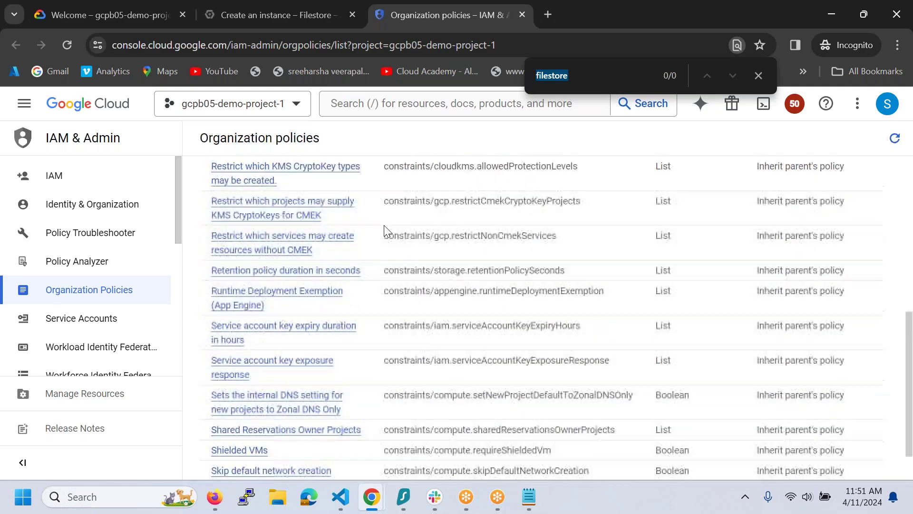
pyautogui.scroll(1, 386, 227)
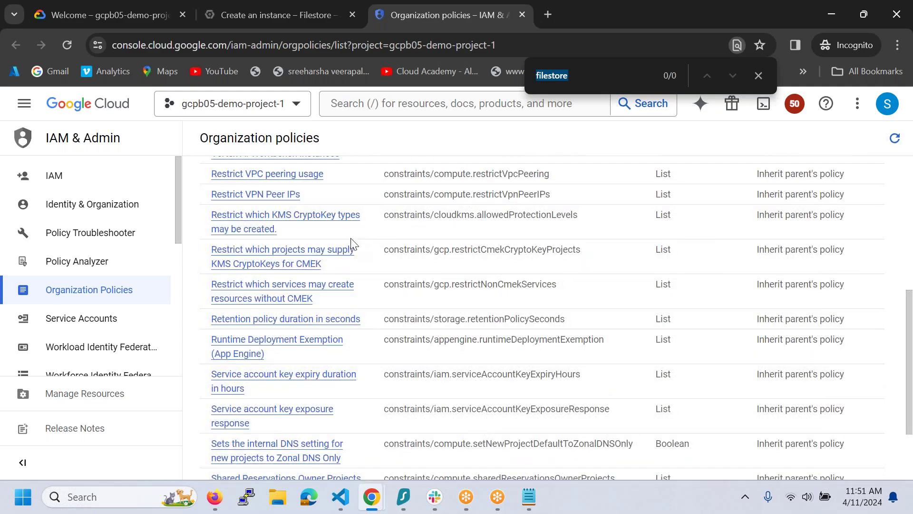
pyautogui.scroll(2, 316, 266)
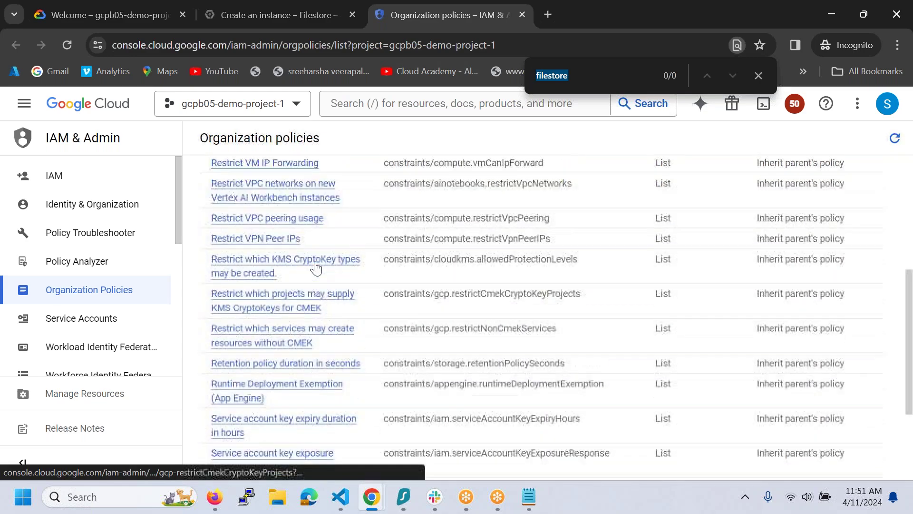
pyautogui.scroll(3, 315, 266)
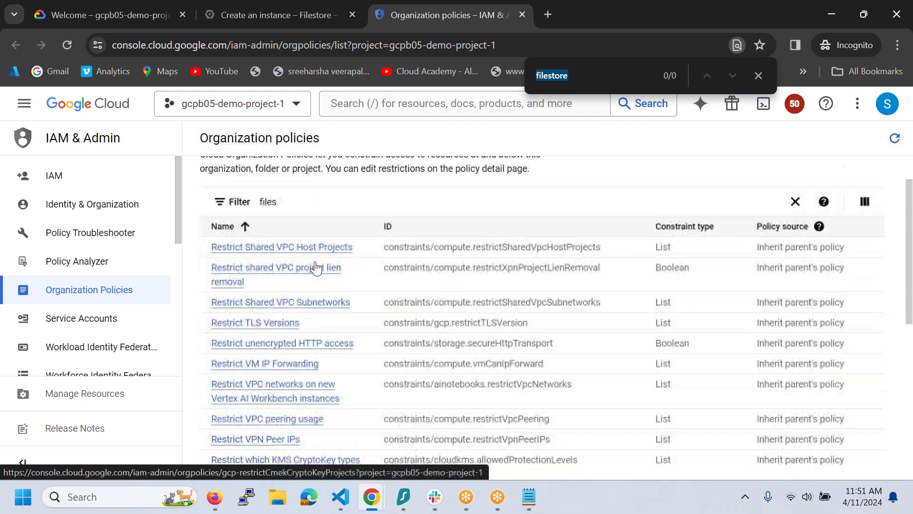
pyautogui.scroll(-3, 316, 266)
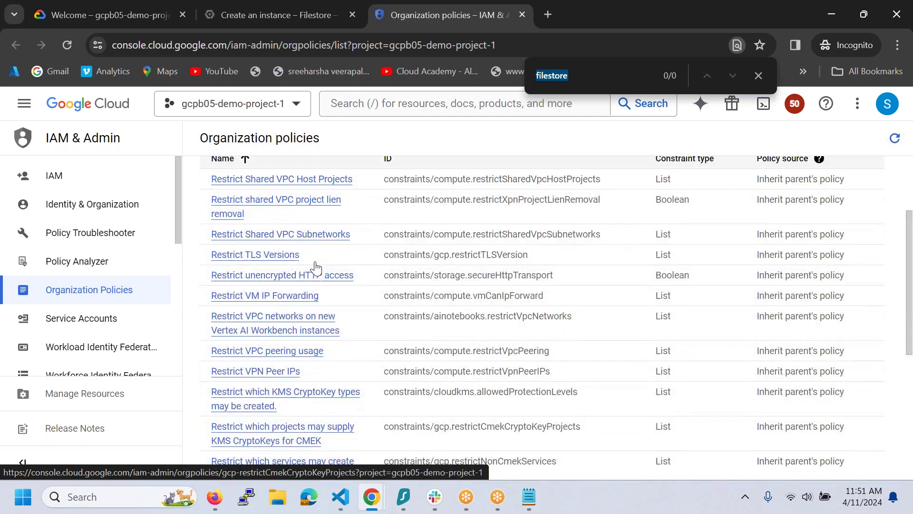
pyautogui.scroll(-2, 315, 267)
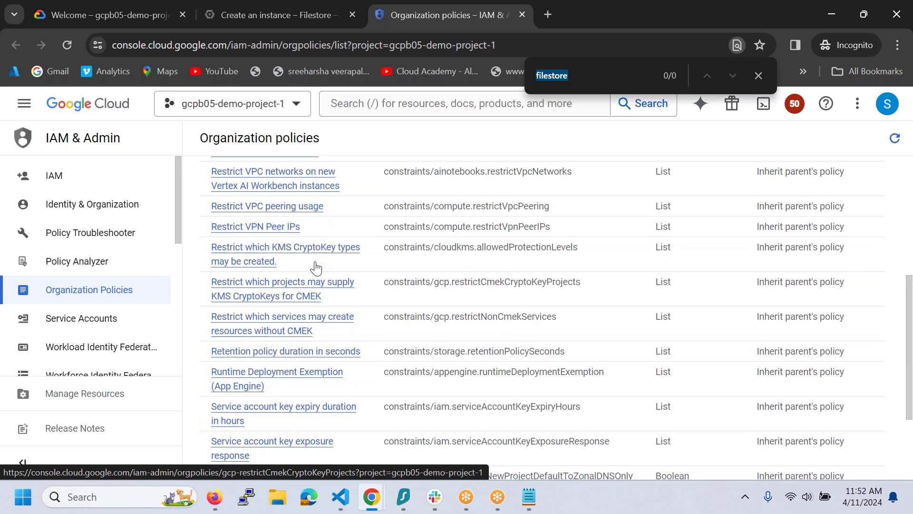
pyautogui.scroll(-1, 316, 268)
pyautogui.scroll(-1, 316, 267)
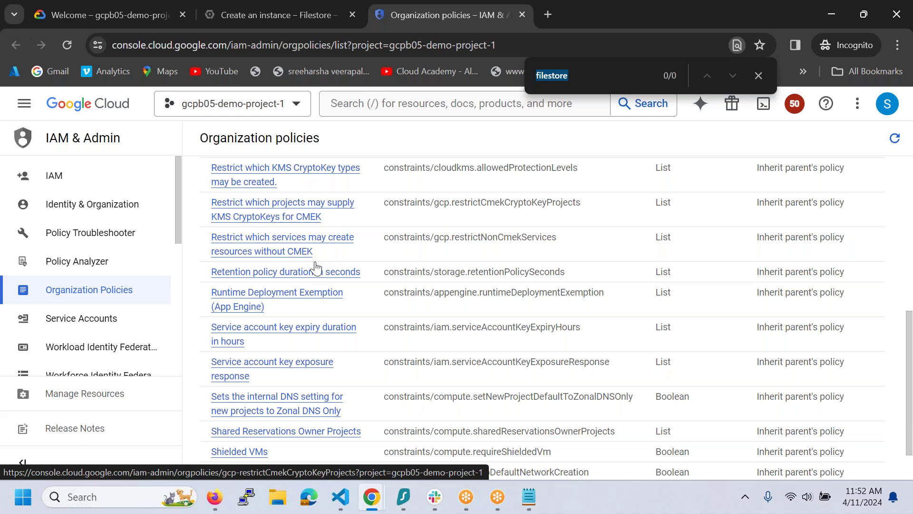
pyautogui.scroll(-2, 316, 267)
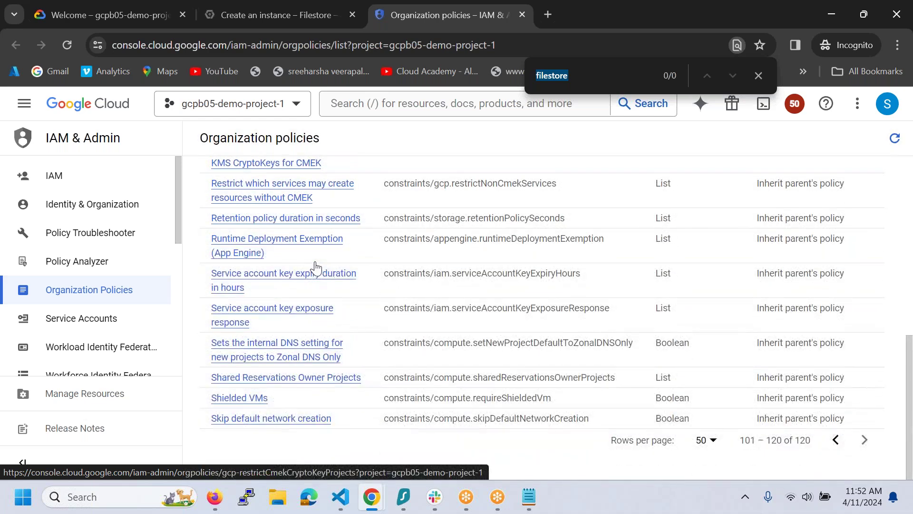
# - Go back to the previous 50 policies and scroll through them
pyautogui.click(838, 440)
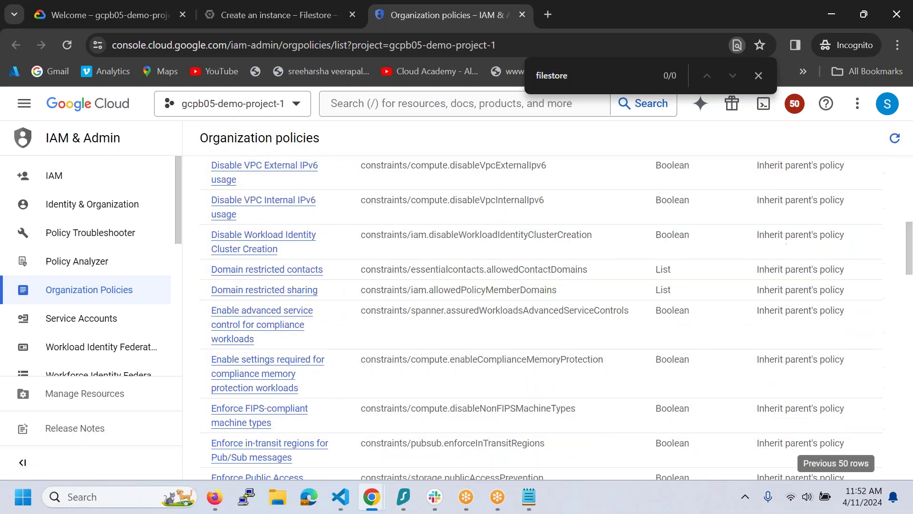
pyautogui.scroll(10, 491, 347)
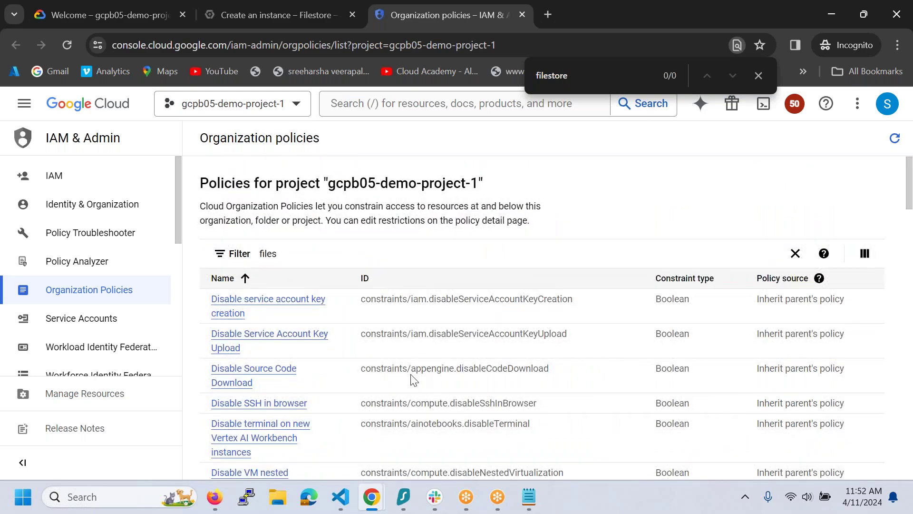
pyautogui.scroll(-3, 413, 379)
pyautogui.scroll(-4, 542, 319)
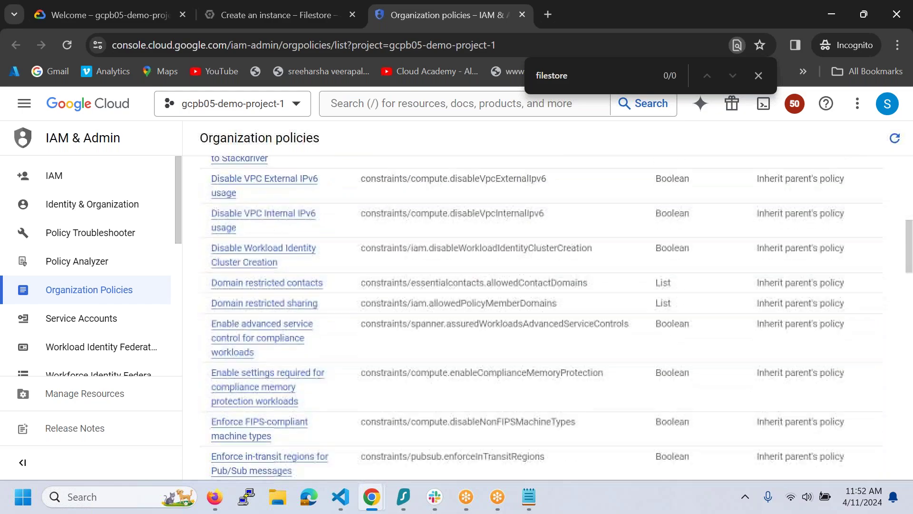
pyautogui.scroll(-2, 541, 320)
pyautogui.scroll(-2, 542, 319)
pyautogui.scroll(-2, 542, 319)
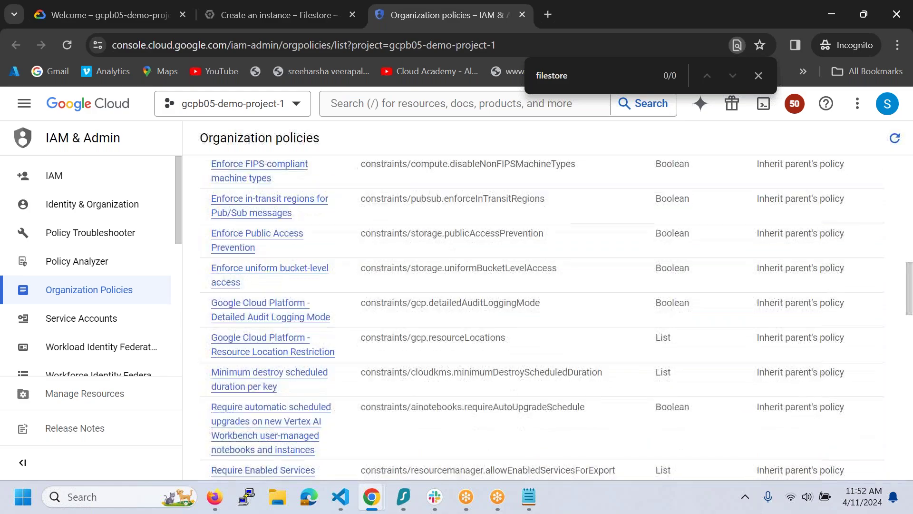
pyautogui.scroll(-1, 542, 319)
pyautogui.scroll(-2, 542, 319)
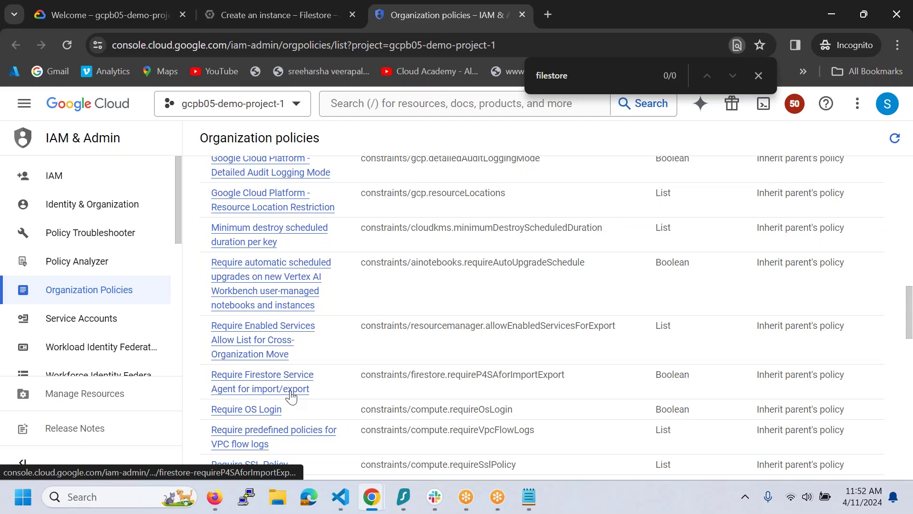
pyautogui.scroll(-2, 291, 396)
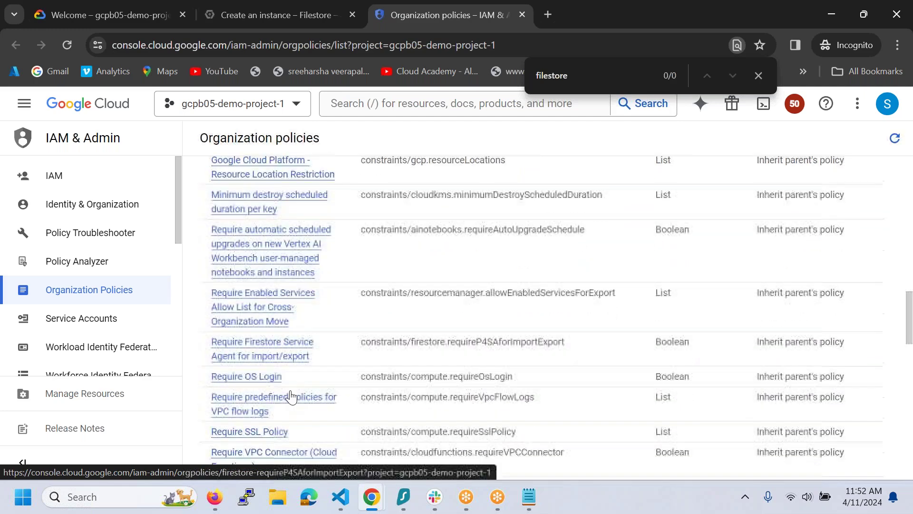
pyautogui.scroll(-2, 532, 314)
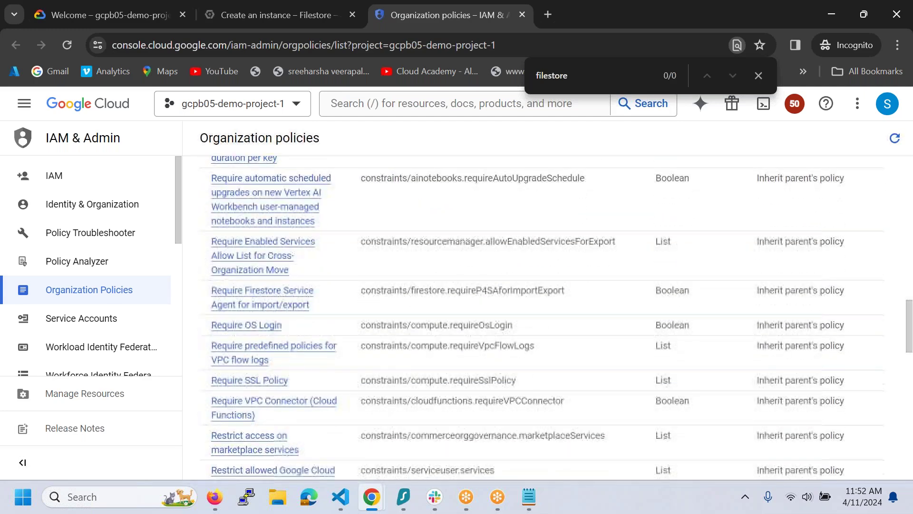
pyautogui.scroll(-1, 533, 314)
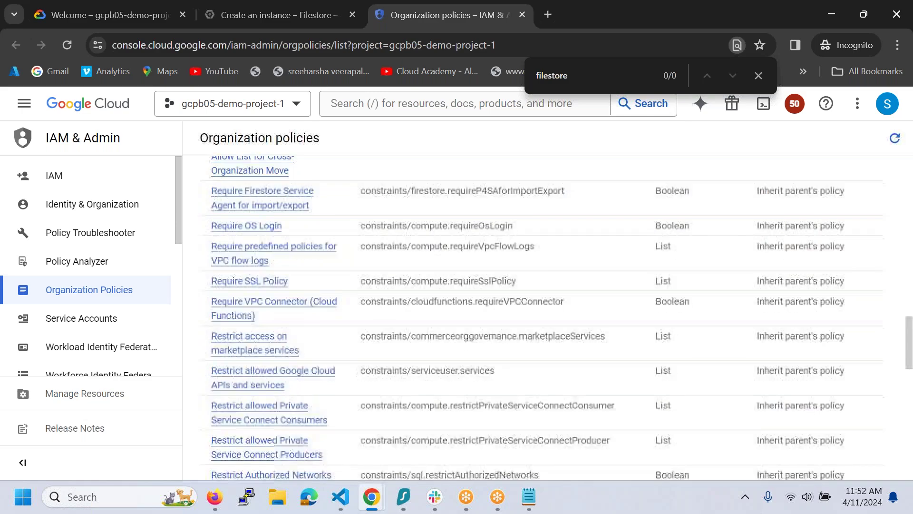
pyautogui.scroll(-3, 533, 314)
pyautogui.scroll(-1, 266, 362)
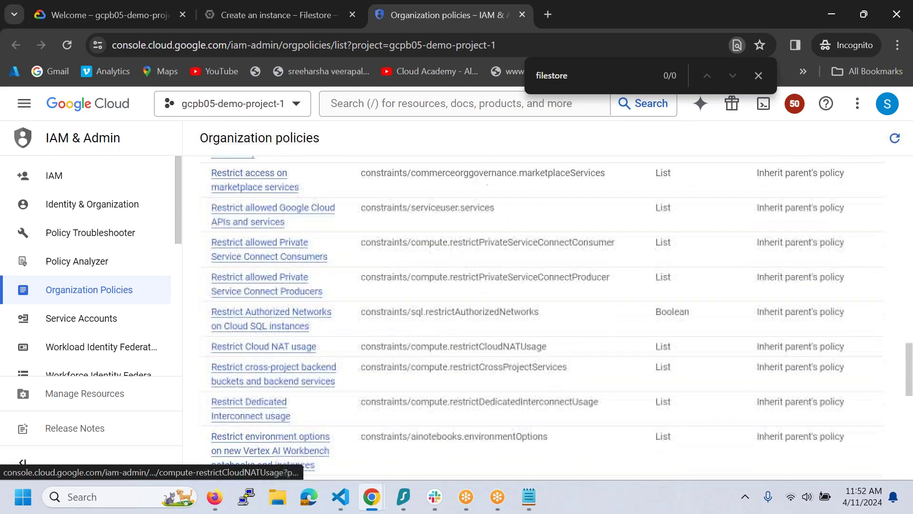
pyautogui.scroll(-2, 266, 362)
pyautogui.scroll(-1, 266, 387)
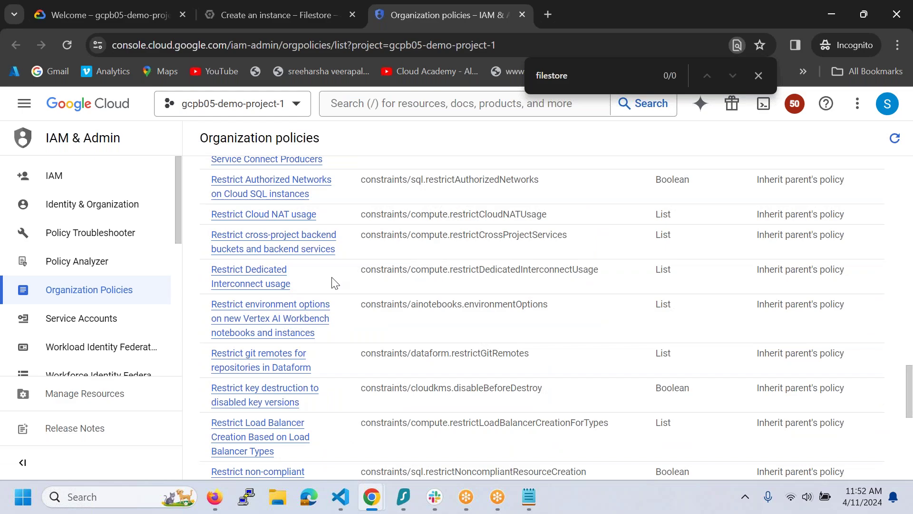
pyautogui.scroll(-1, 321, 350)
pyautogui.scroll(-3, 323, 350)
pyautogui.scroll(-2, 321, 344)
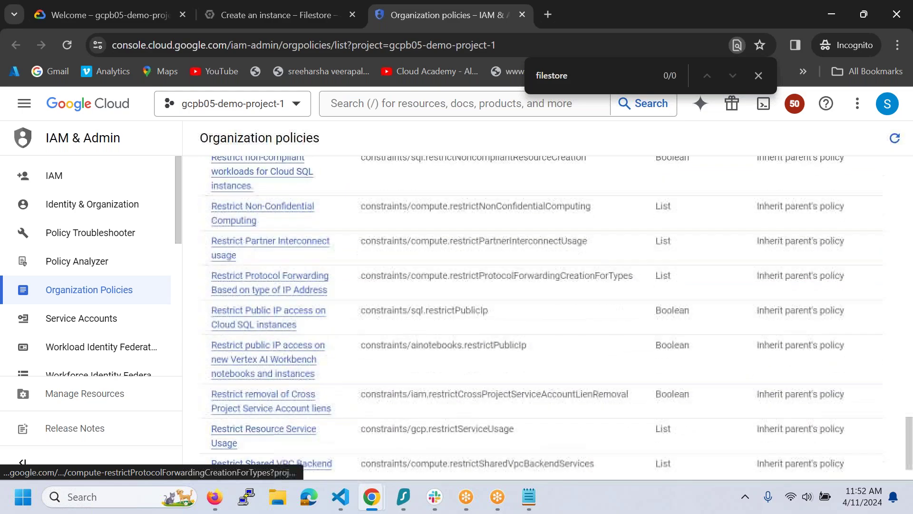
pyautogui.scroll(-2, 321, 344)
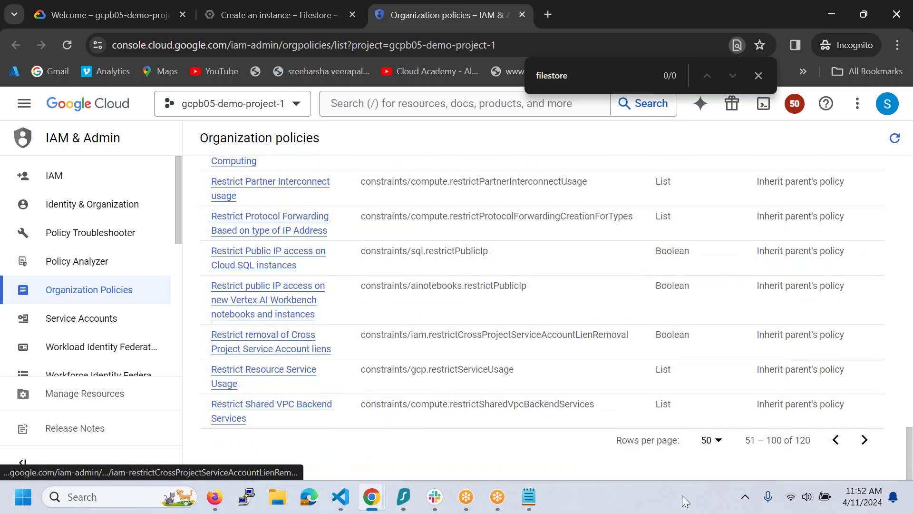
# - Show policies 1–50, glance at the Filestore form, then return and edit the policy filter
pyautogui.click(835, 440)
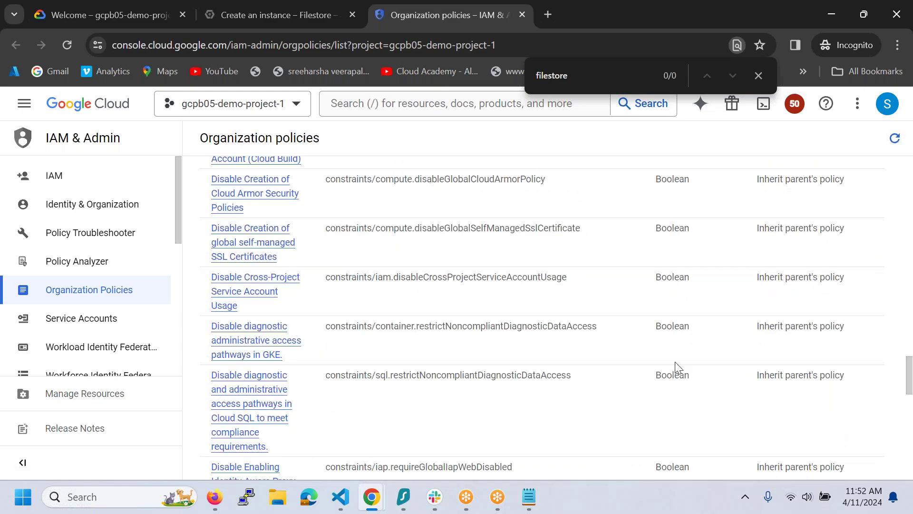
pyautogui.click(221, 18)
pyautogui.moveTo(210, 218)
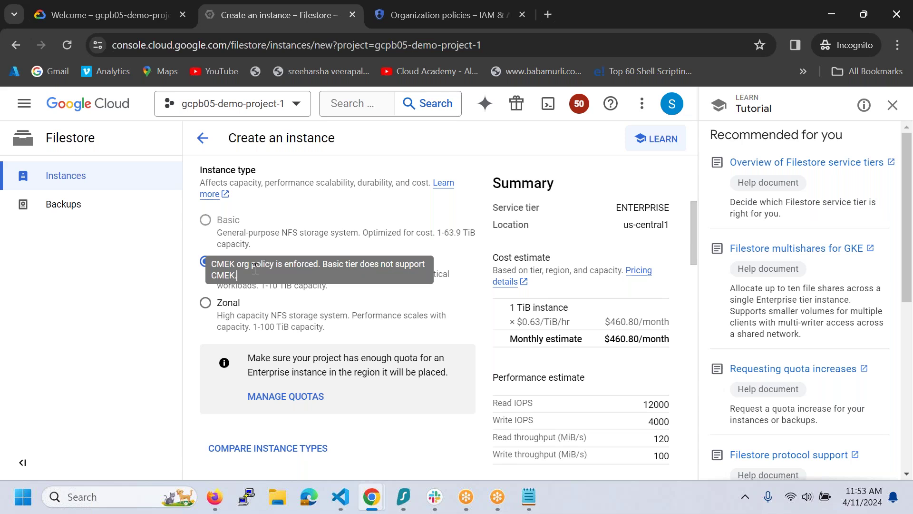
pyautogui.click(492, 25)
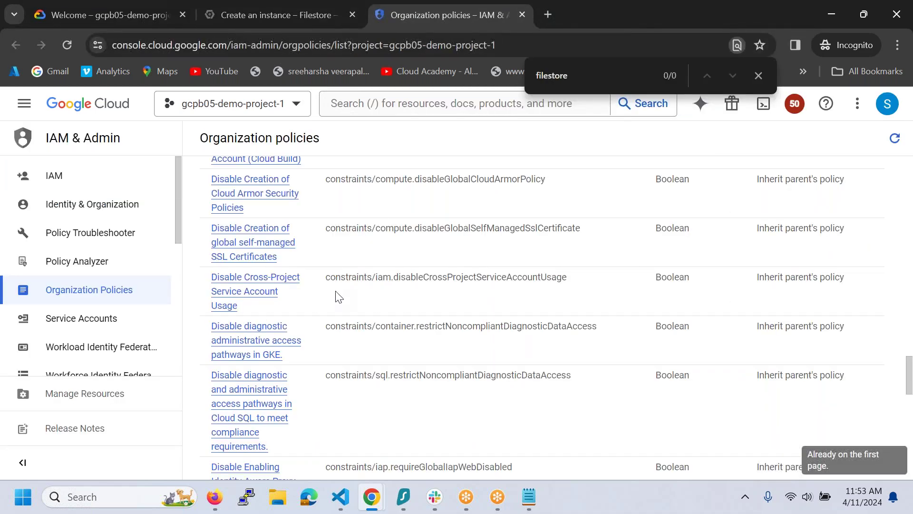
pyautogui.scroll(1, 338, 296)
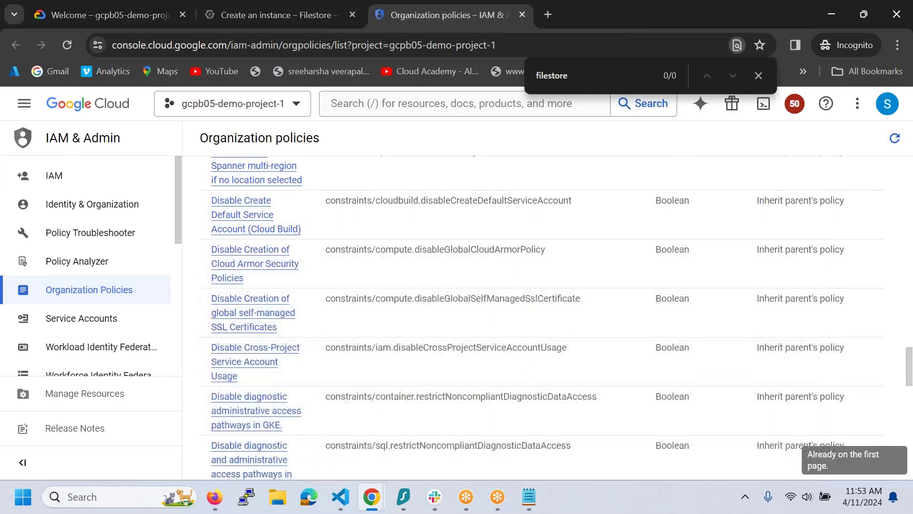
pyautogui.scroll(-5, 338, 296)
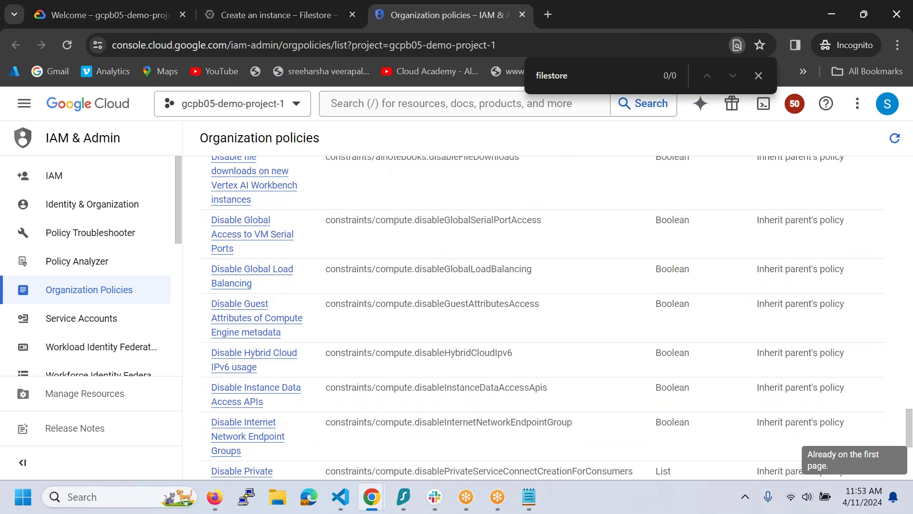
pyautogui.scroll(-5, 369, 173)
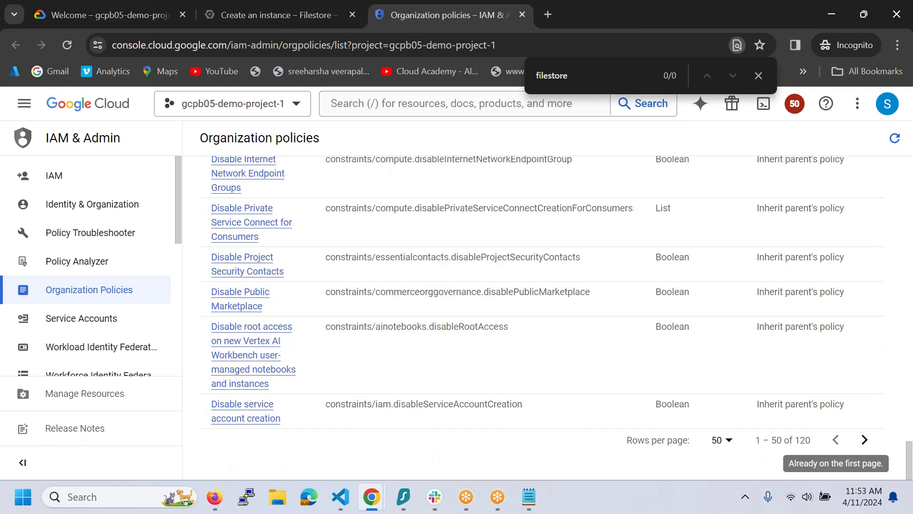
pyautogui.scroll(15, 523, 310)
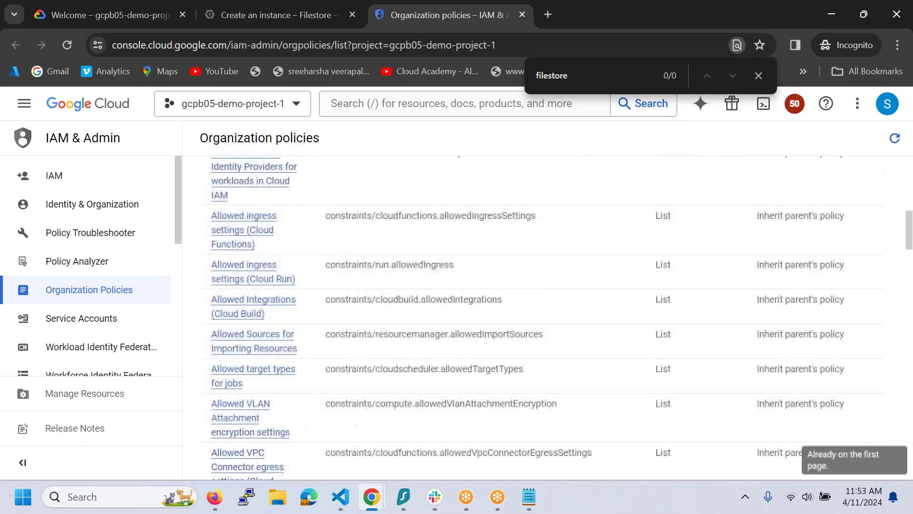
pyautogui.click(363, 255)
# - Filter by CMEK and open 'Restrict which services may create resources without CMEK' details
pyautogui.write('files')
pyautogui.press('BackSpace')
pyautogui.press('BackSpace')
pyautogui.press('BackSpace')
pyautogui.press('BackSpace')
pyautogui.press('BackSpace')
pyautogui.write('CME')
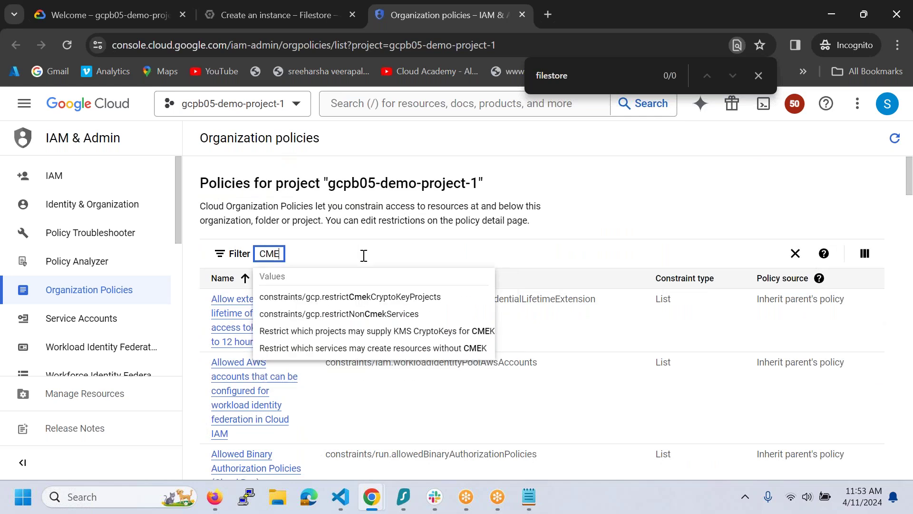
pyautogui.write('K')
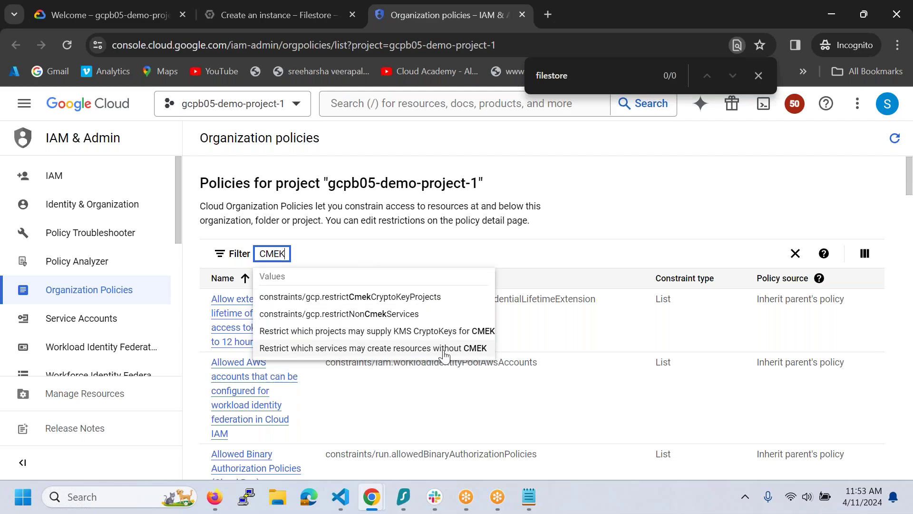
pyautogui.click(445, 348)
pyautogui.click(381, 298)
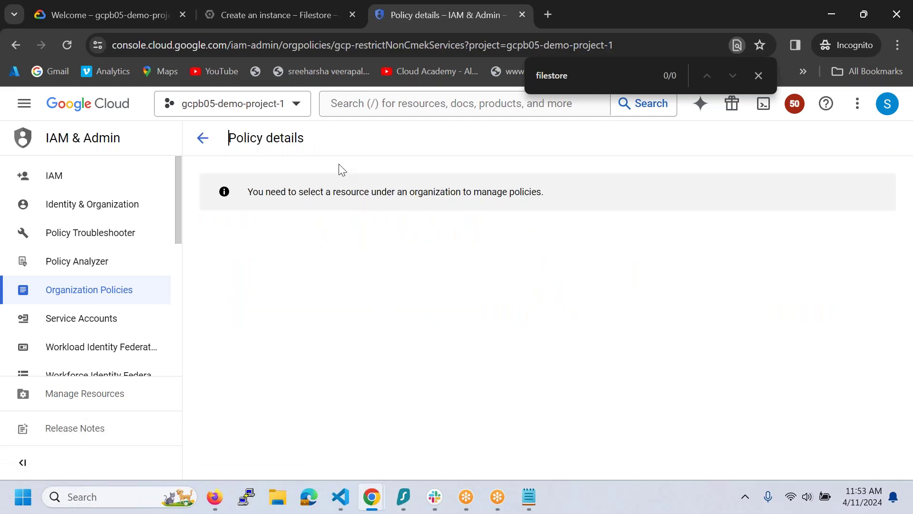
pyautogui.moveTo(258, 193); pyautogui.dragTo(377, 192)
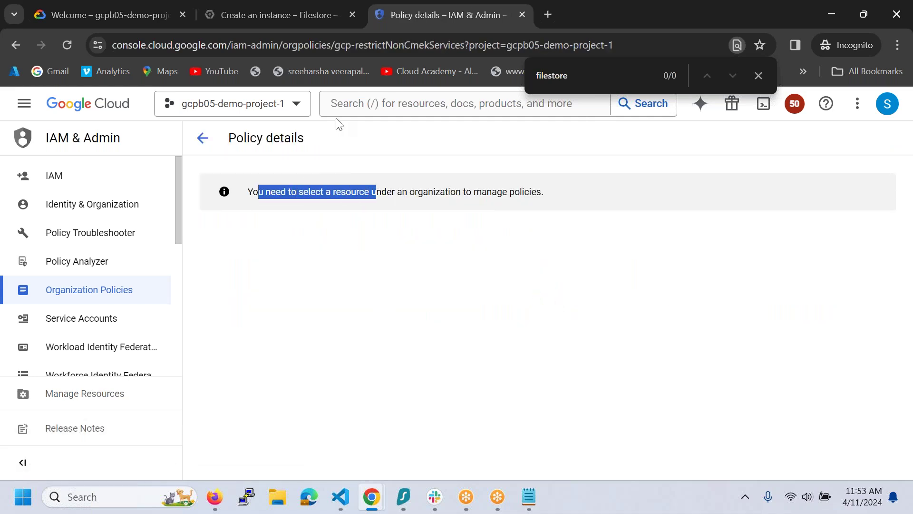
# - Back on the Filestore form, set the allocated capacity to 1 TiB
pyautogui.click(260, 20)
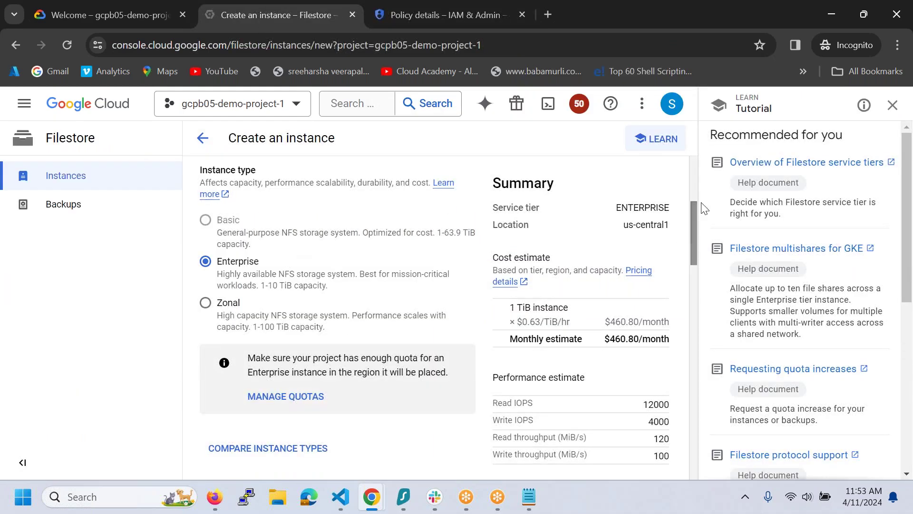
pyautogui.moveTo(908, 228)
pyautogui.mouseDown()
pyautogui.moveTo(907, 240)
pyautogui.moveTo(906, 227)
pyautogui.mouseUp()
pyautogui.moveTo(468, 226)
pyautogui.moveTo(692, 206); pyautogui.dragTo(704, 132)
pyautogui.moveTo(704, 175); pyautogui.dragTo(694, 270)
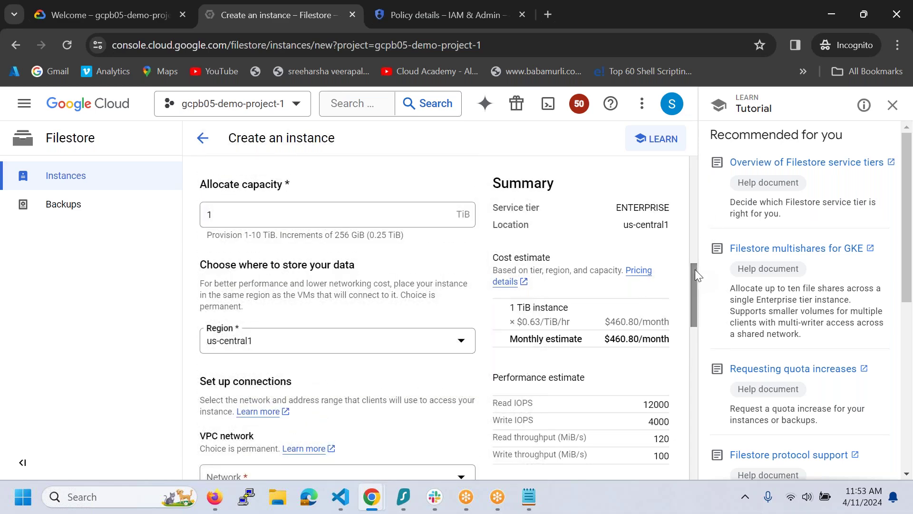
pyautogui.doubleClick(269, 214)
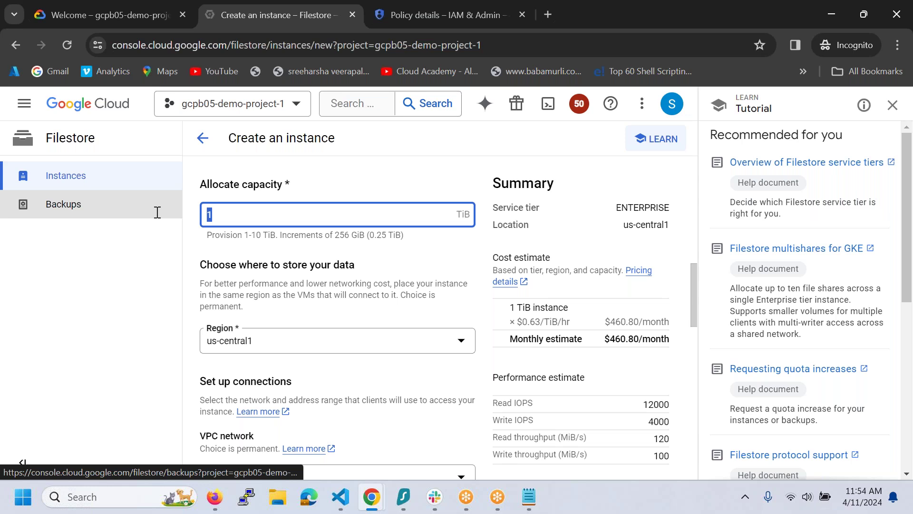
pyautogui.write('0.25')
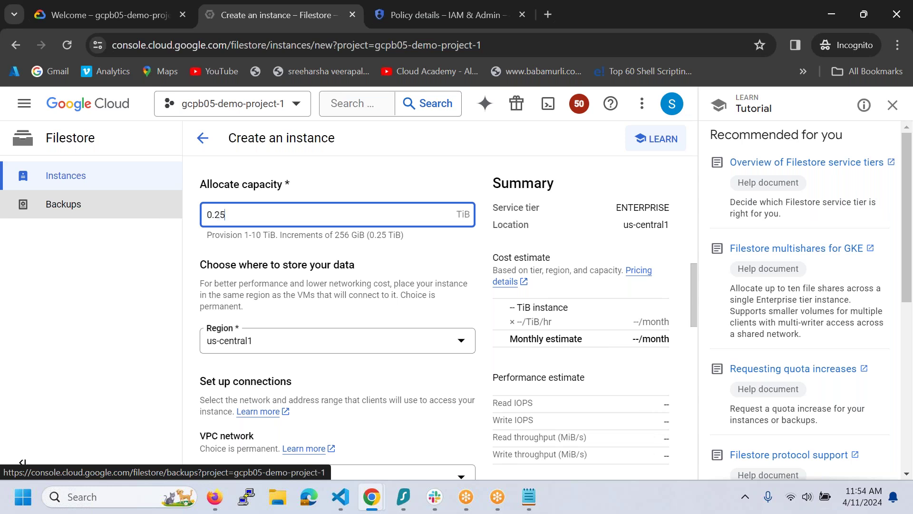
pyautogui.press('Tab')
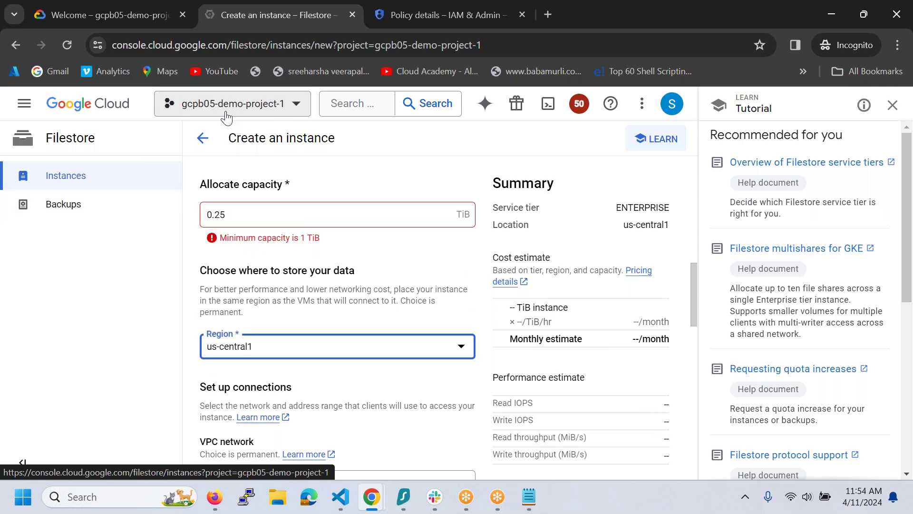
pyautogui.doubleClick(246, 217)
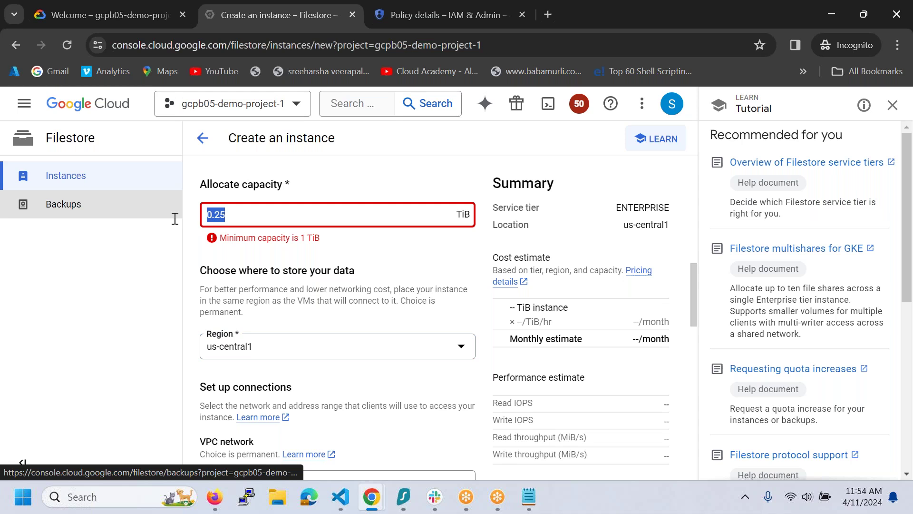
pyautogui.write('1')
pyautogui.press('Tab')
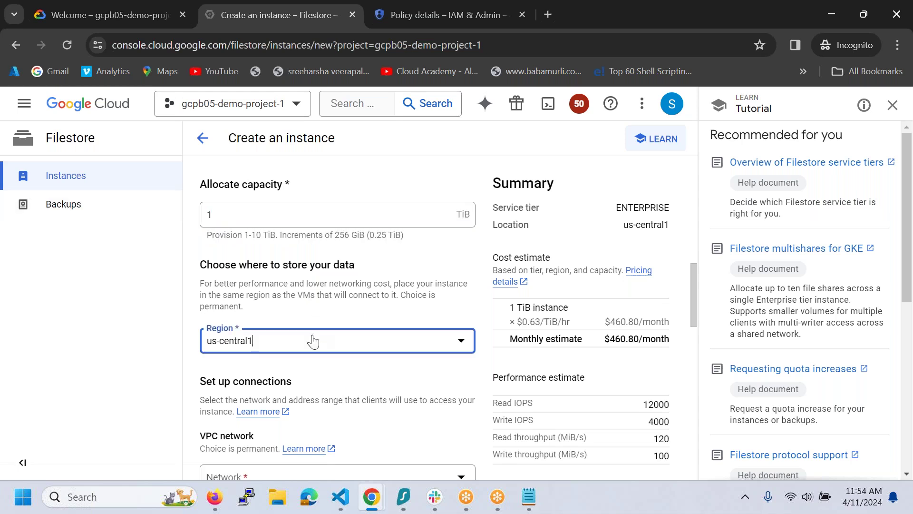
# - Choose region us-east1 and network demovpc1, and expand the advanced network options
pyautogui.click(313, 341)
pyautogui.click(261, 280)
pyautogui.moveTo(695, 272); pyautogui.dragTo(689, 317)
pyautogui.click(293, 261)
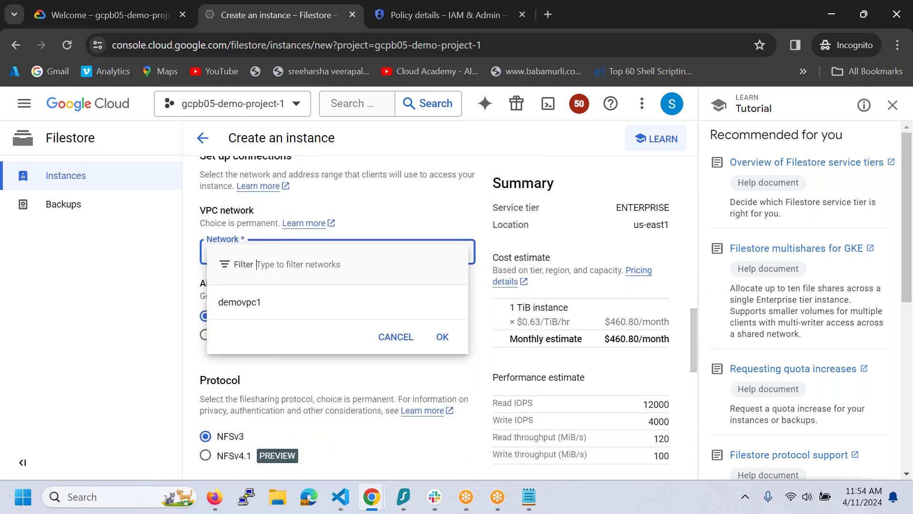
pyautogui.click(266, 311)
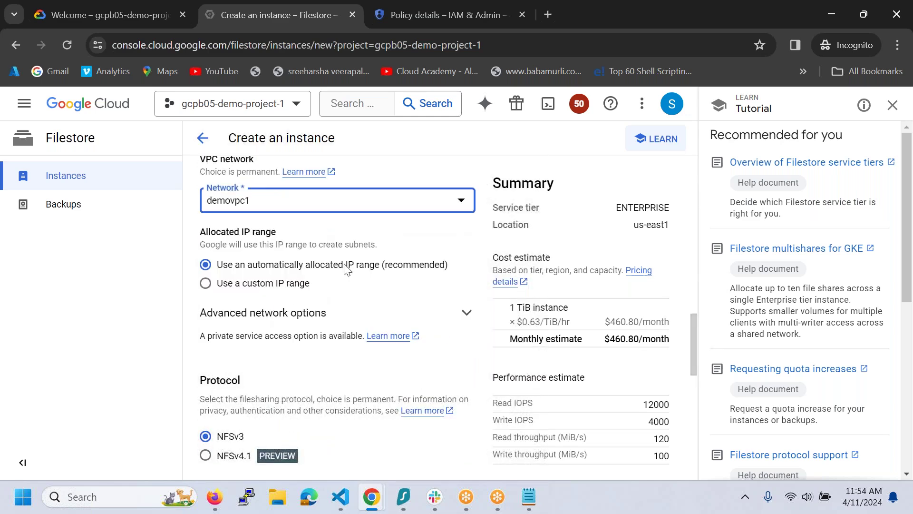
pyautogui.moveTo(695, 319); pyautogui.dragTo(696, 348)
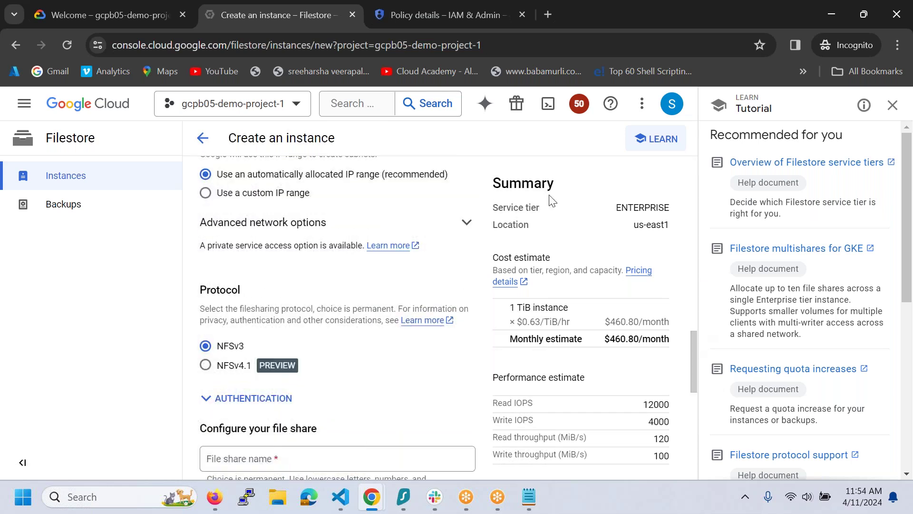
pyautogui.click(469, 223)
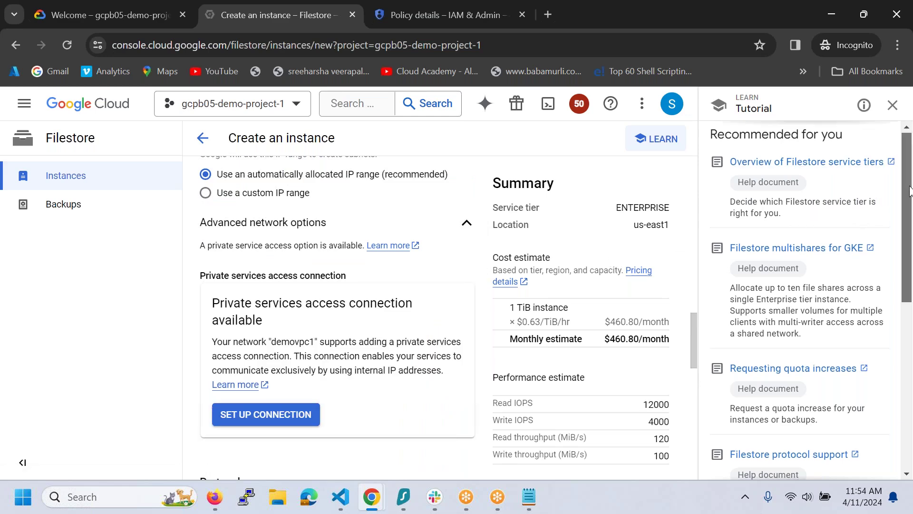
pyautogui.scroll(-3, 905, 177)
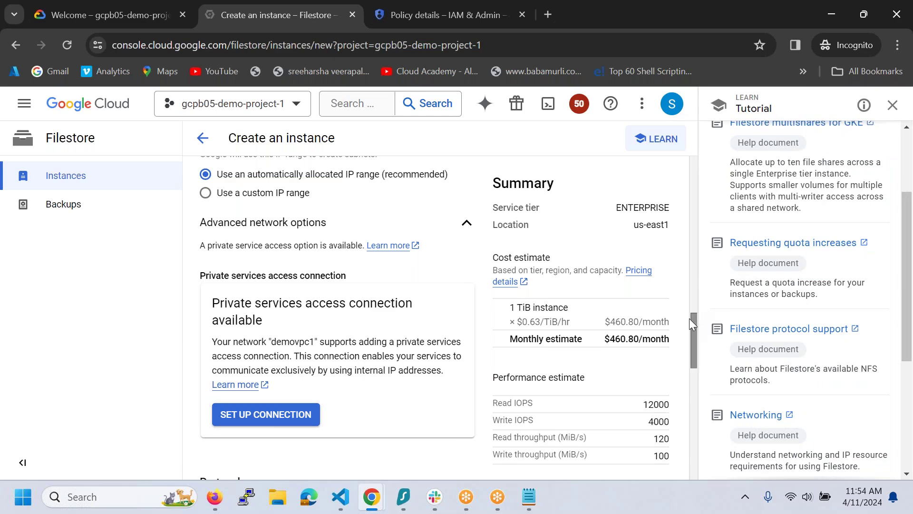
pyautogui.moveTo(694, 323); pyautogui.dragTo(711, 387)
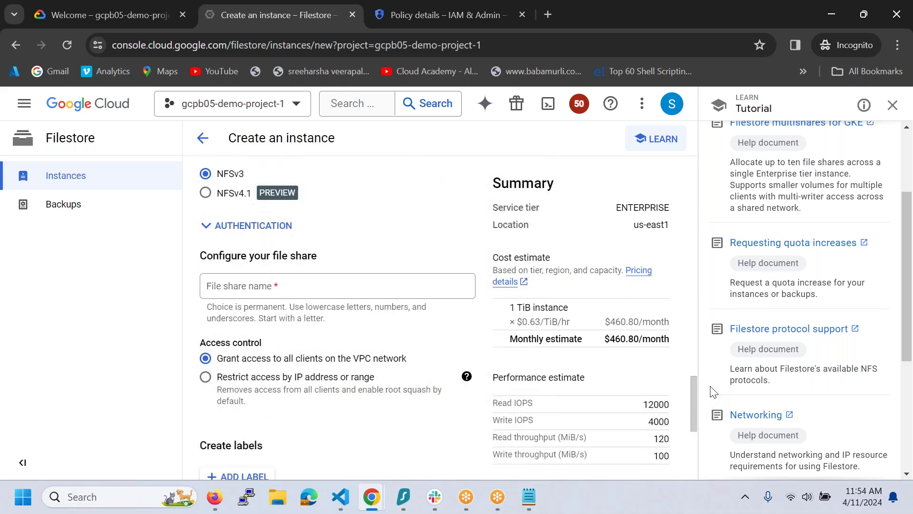
# - Enter jenkins as the file share name, keep the Google-managed encryption key, and submit the instance
pyautogui.click(341, 283)
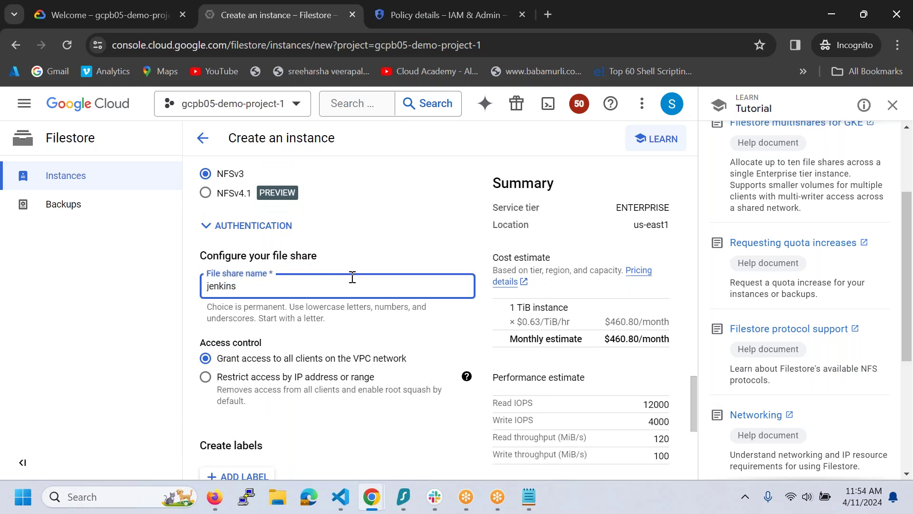
pyautogui.scroll(-3, 745, 343)
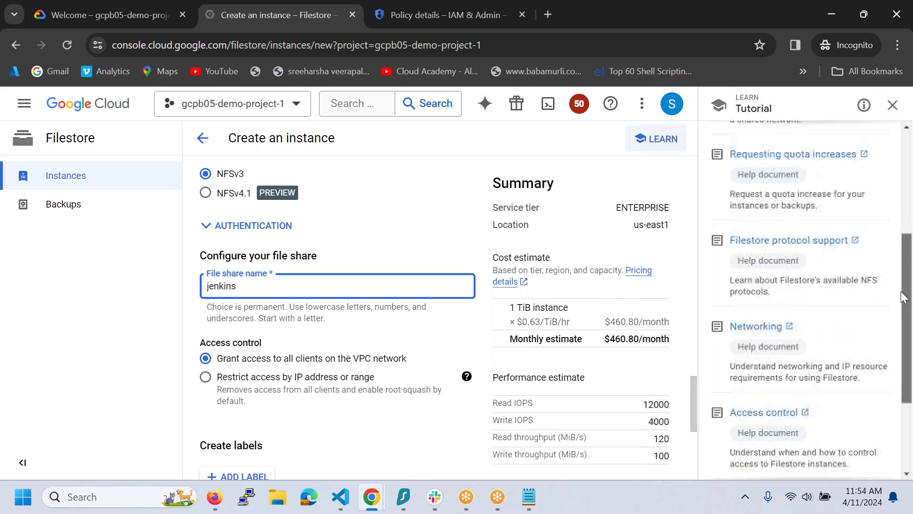
pyautogui.moveTo(694, 389); pyautogui.dragTo(693, 444)
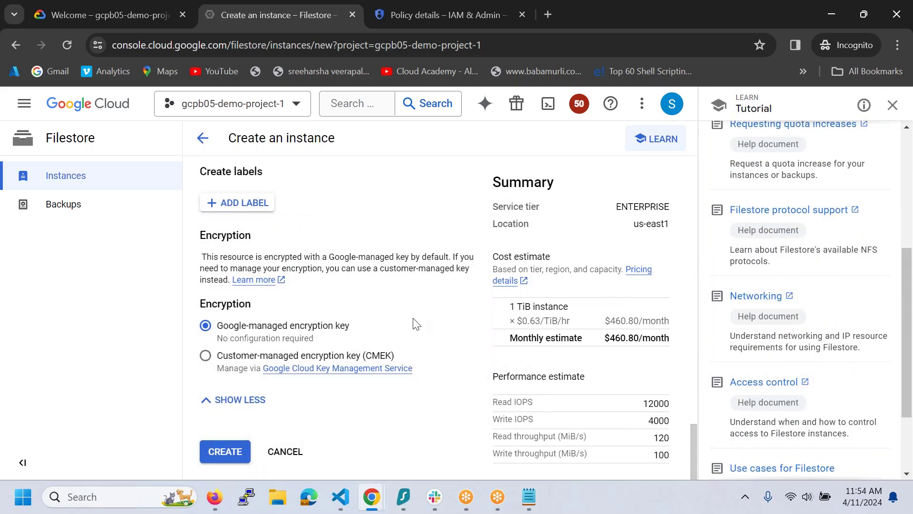
pyautogui.moveTo(230, 332); pyautogui.dragTo(323, 325)
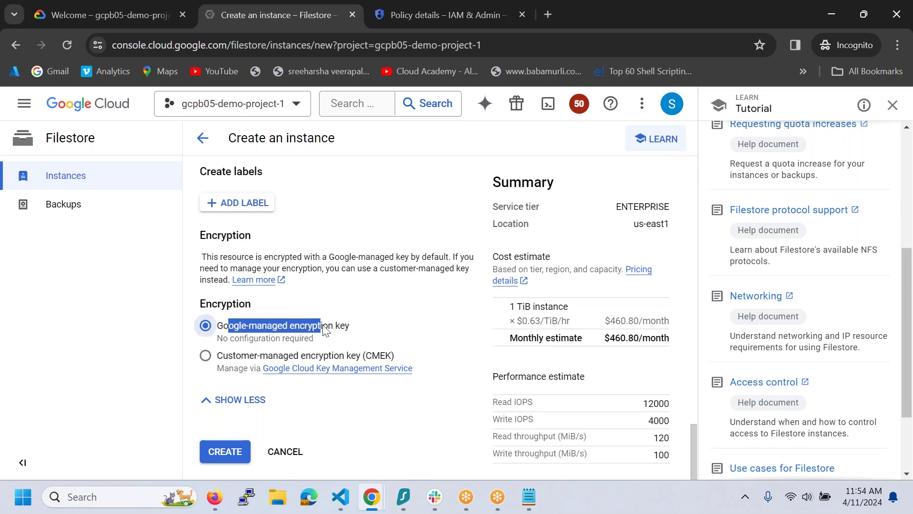
pyautogui.moveTo(695, 441); pyautogui.dragTo(732, 471)
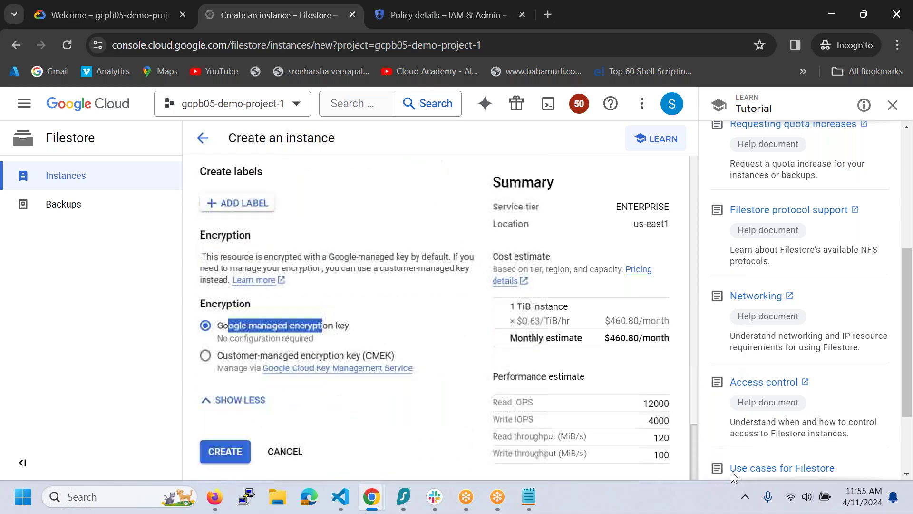
pyautogui.click(236, 459)
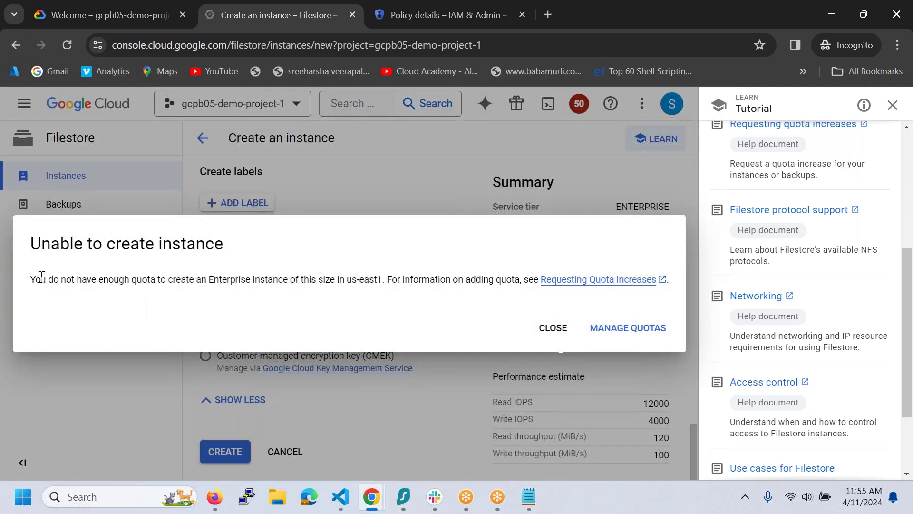
pyautogui.moveTo(27, 280); pyautogui.dragTo(463, 279)
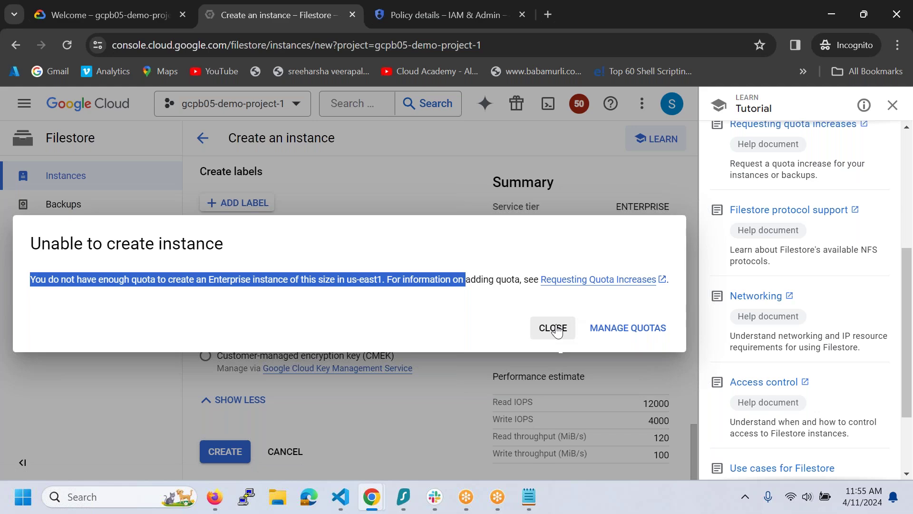
pyautogui.click(553, 329)
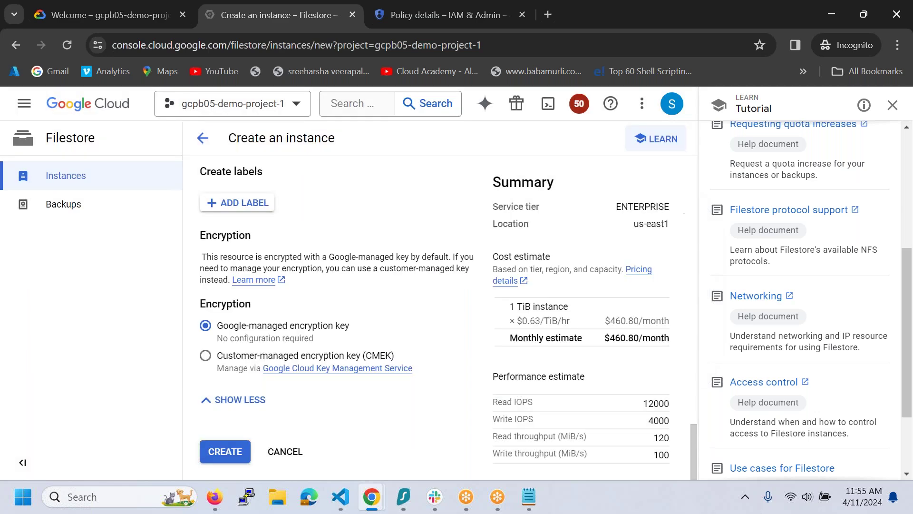
# - Switch the draft Filestore instance to the Basic tier via the instance type comparison
pyautogui.moveTo(698, 448); pyautogui.dragTo(717, 199)
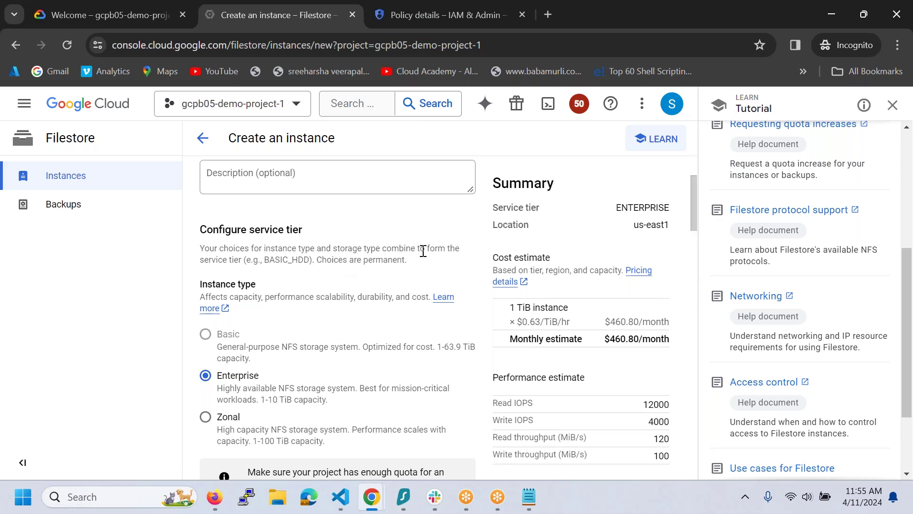
pyautogui.moveTo(694, 206); pyautogui.dragTo(693, 244)
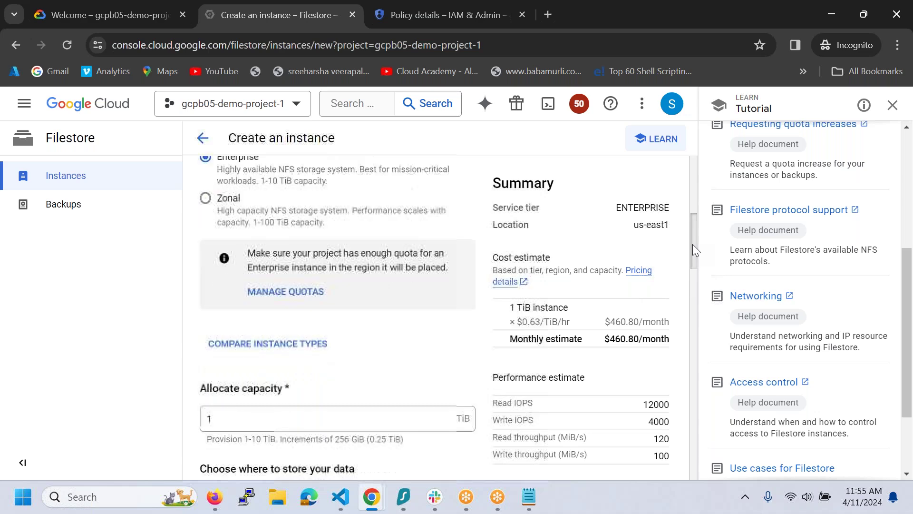
pyautogui.click(287, 344)
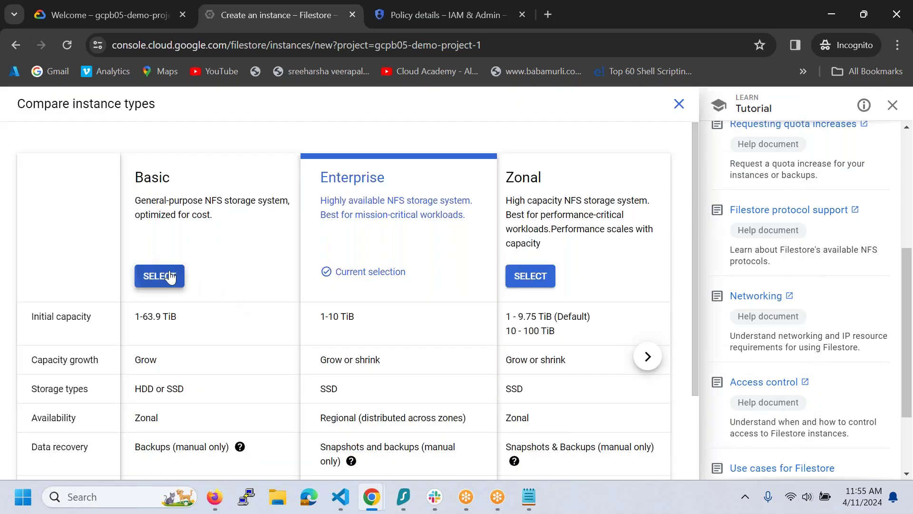
pyautogui.click(159, 276)
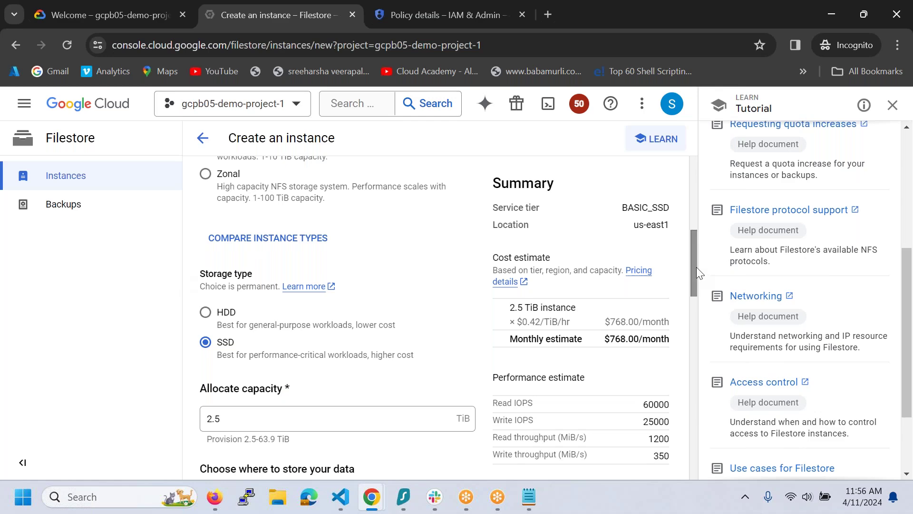
pyautogui.moveTo(695, 249)
pyautogui.mouseDown()
pyautogui.moveTo(698, 198)
pyautogui.moveTo(697, 236)
pyautogui.mouseUp()
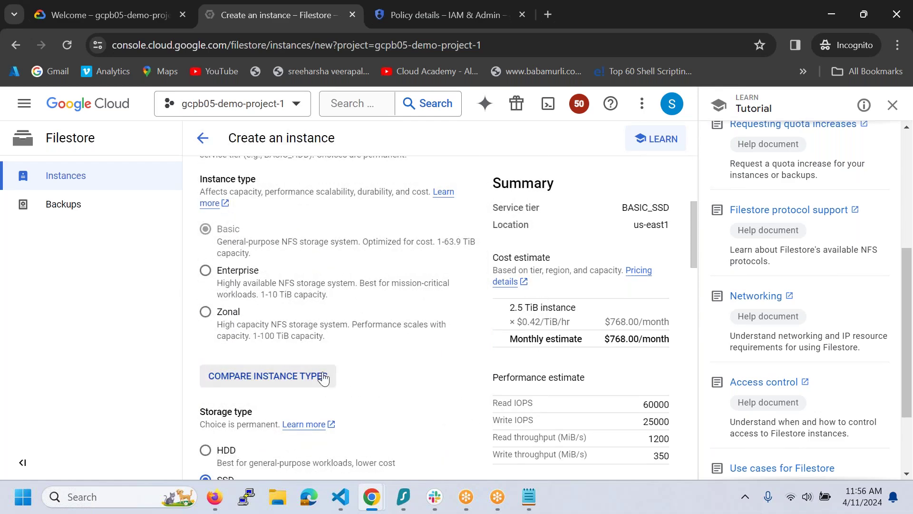
# - Set HDD storage, then abandon the draft for the empty Filestore Instances list
pyautogui.click(265, 379)
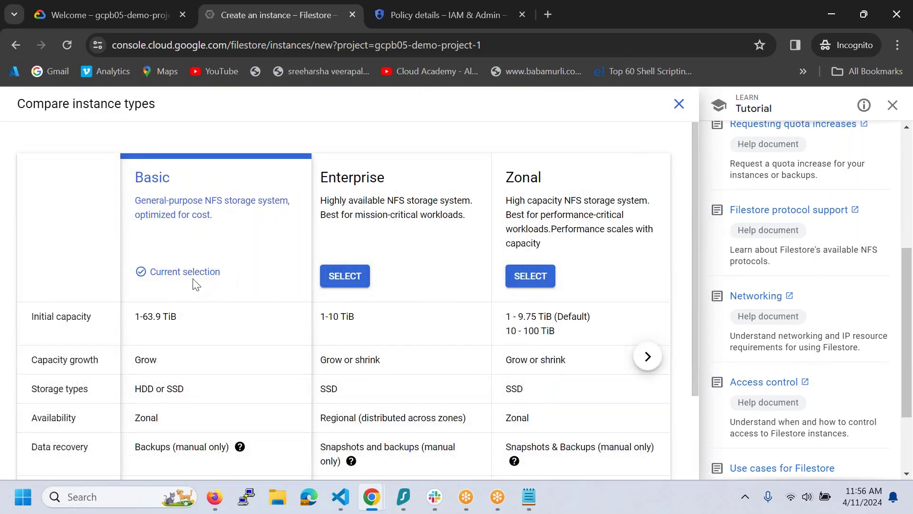
pyautogui.click(679, 104)
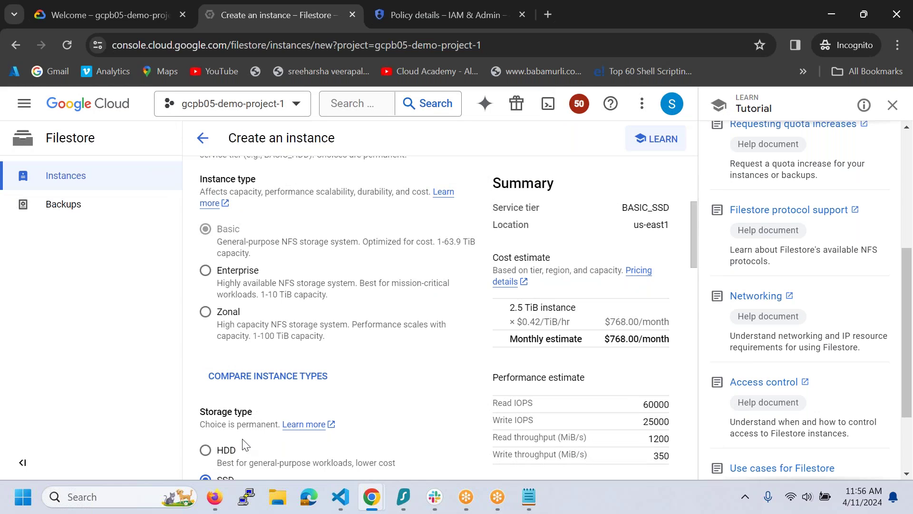
pyautogui.scroll(-1, 243, 442)
pyautogui.click(205, 408)
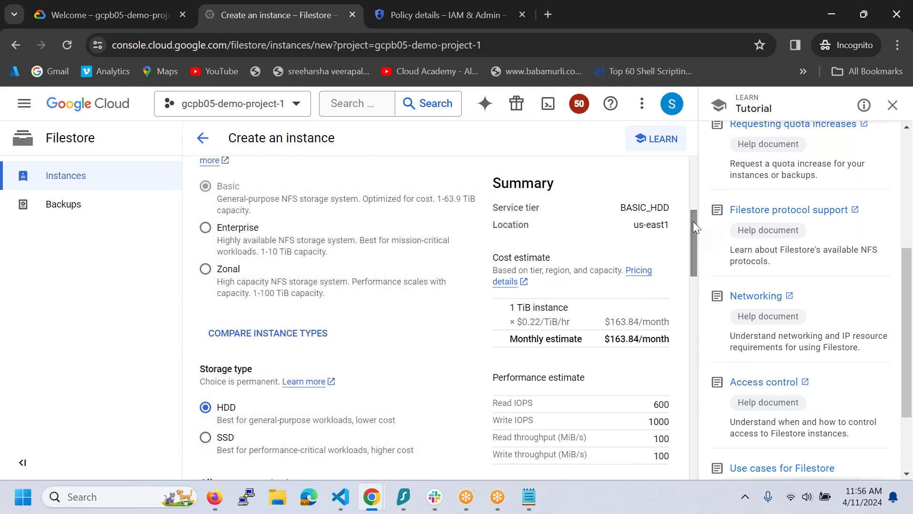
pyautogui.click(202, 138)
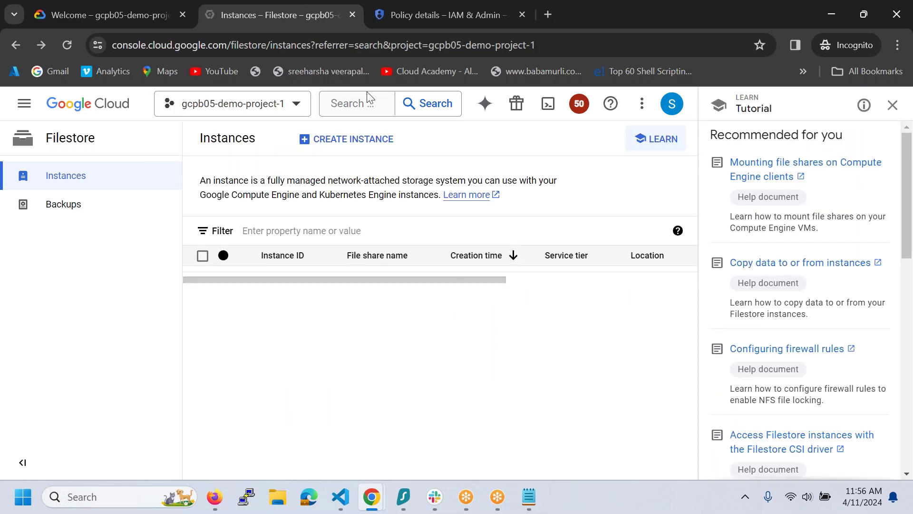
# - Start a new Filestore instance with the instance ID gcpb05-nfs
pyautogui.click(357, 138)
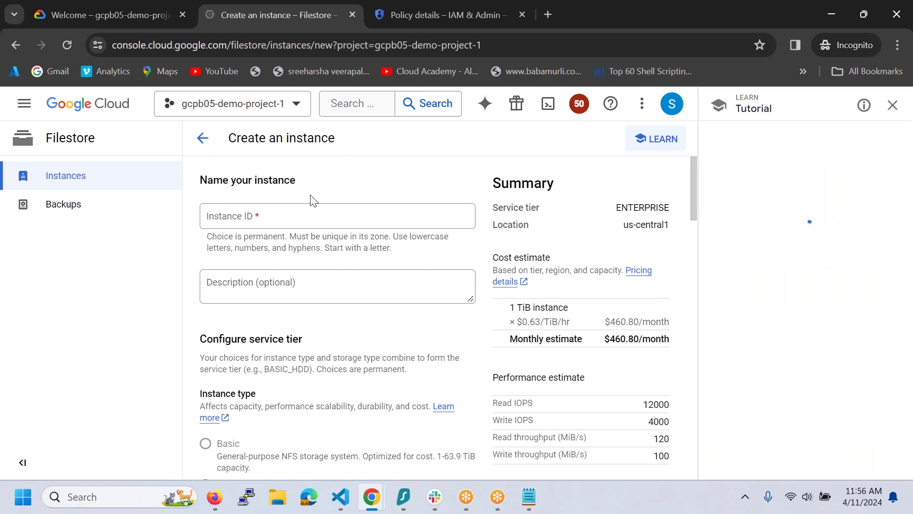
pyautogui.click(298, 219)
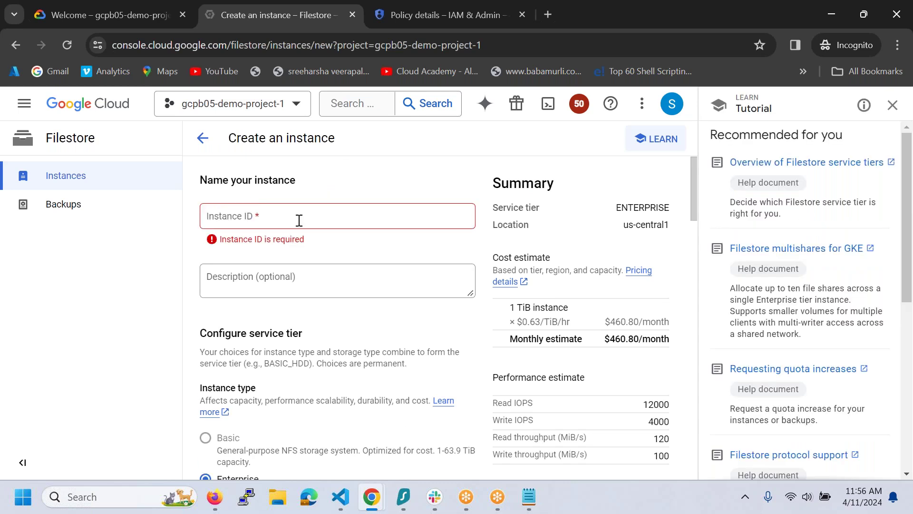
pyautogui.click(261, 221)
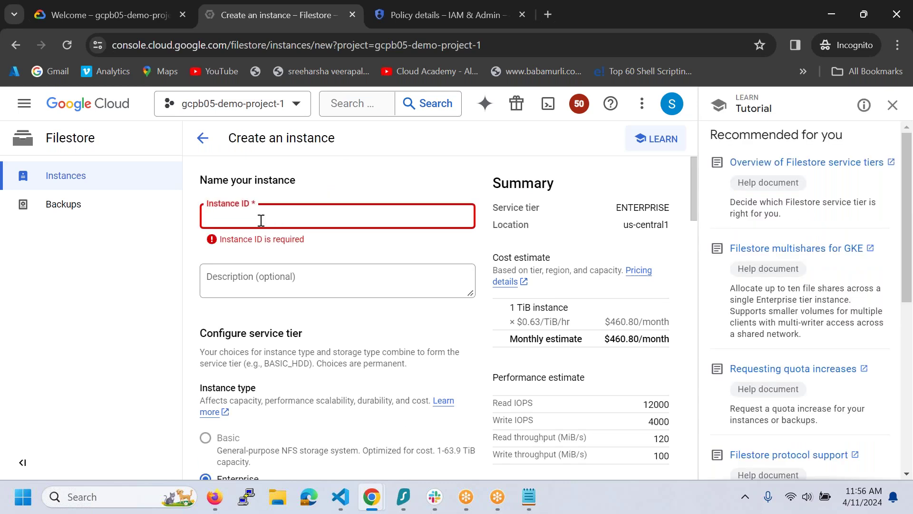
pyautogui.write('gcpb05')
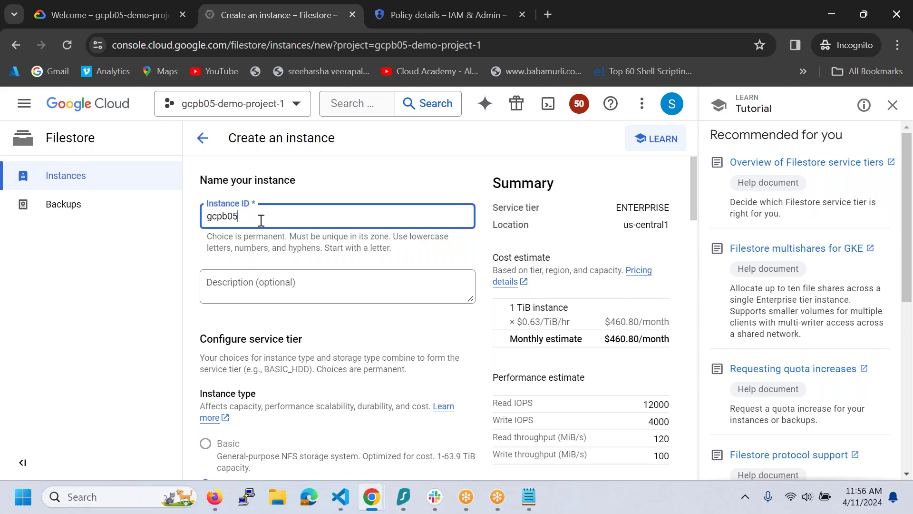
pyautogui.write('-nfs')
# - Select the Basic service tier from the instance type comparison
pyautogui.scroll(-3, 288, 355)
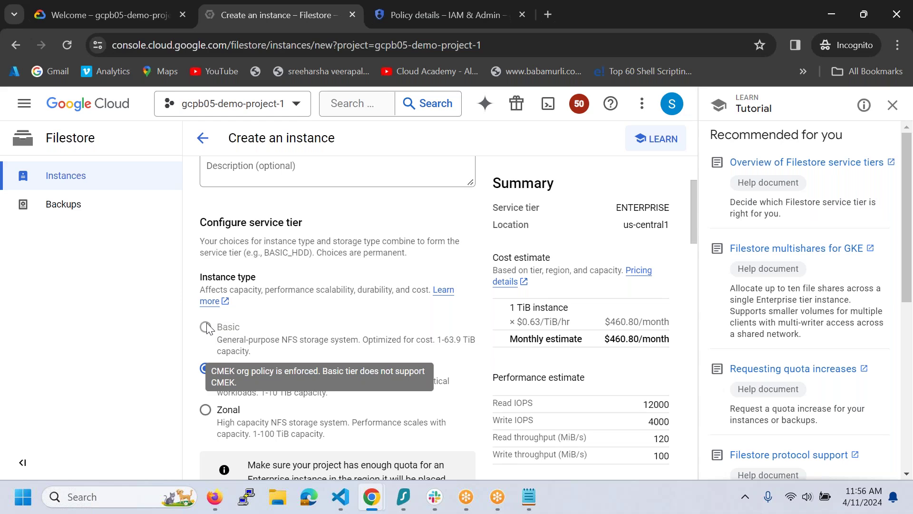
pyautogui.scroll(-3, 301, 352)
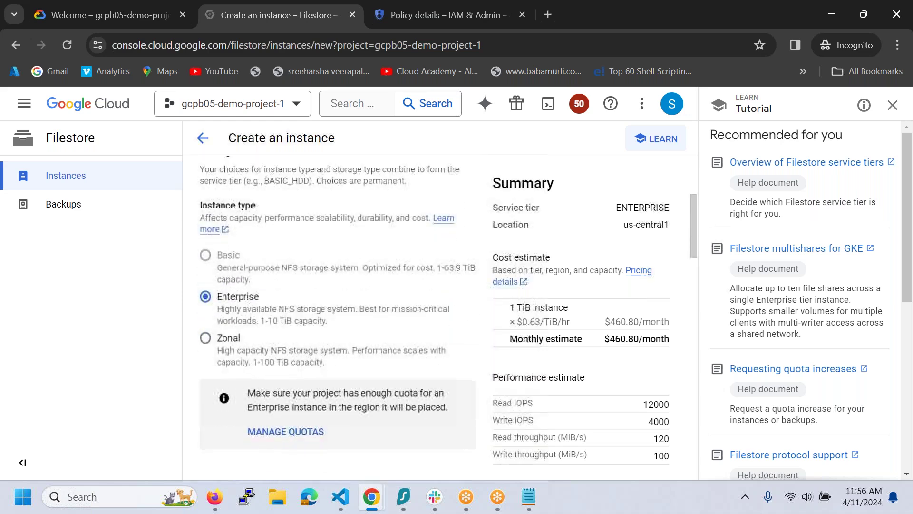
pyautogui.click(291, 455)
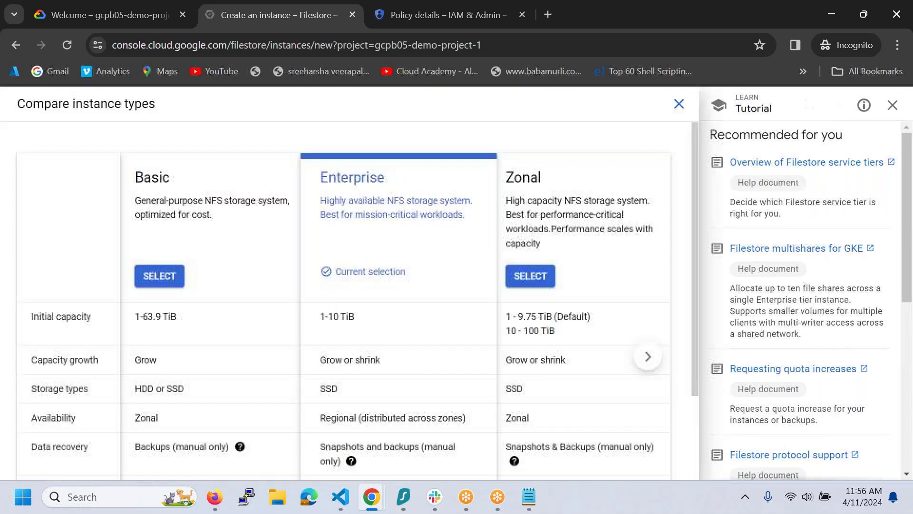
pyautogui.click(167, 276)
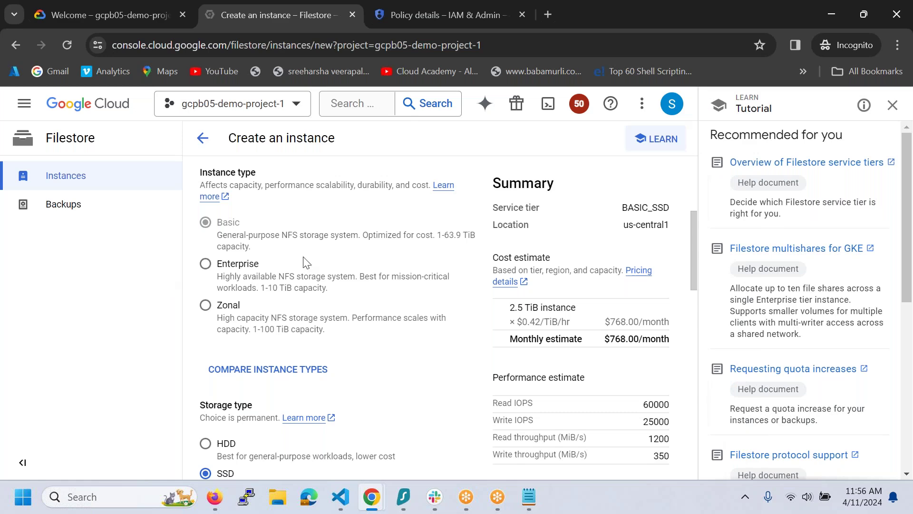
pyautogui.scroll(-2, 348, 312)
# - Choose HDD storage, region us-east1 and the demovpc1 network for the instance
pyautogui.click(206, 323)
pyautogui.scroll(-4, 212, 329)
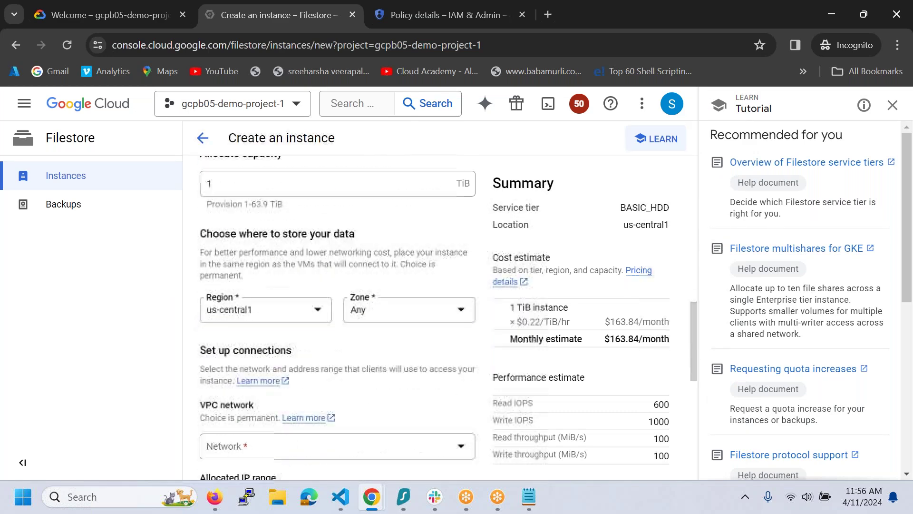
pyautogui.click(226, 317)
pyautogui.click(267, 248)
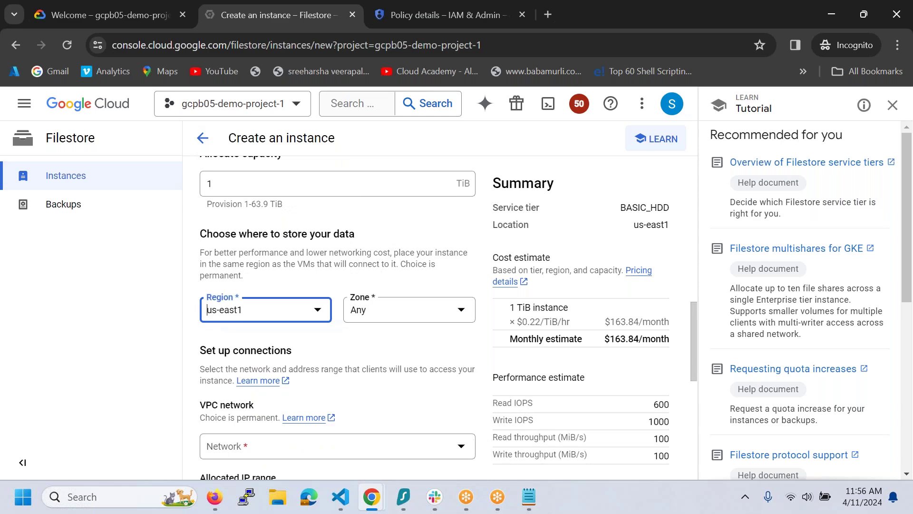
pyautogui.scroll(-2, 352, 381)
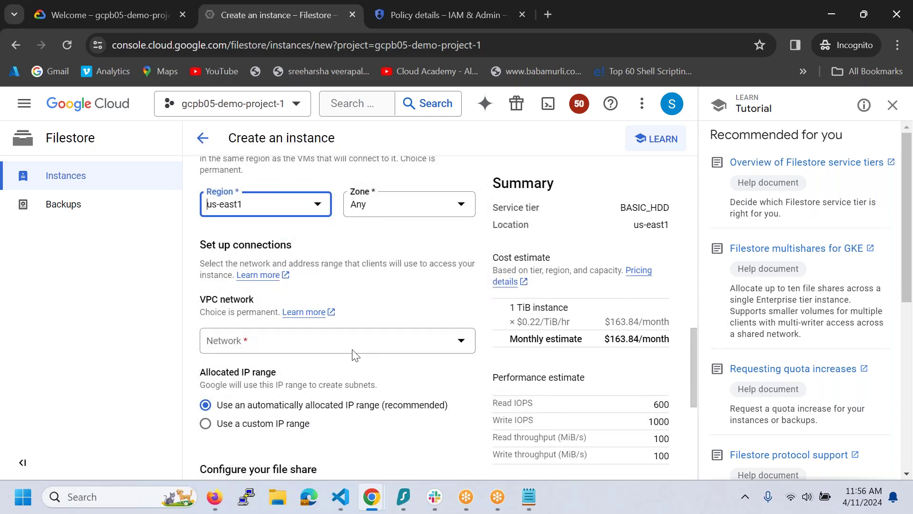
pyautogui.click(356, 345)
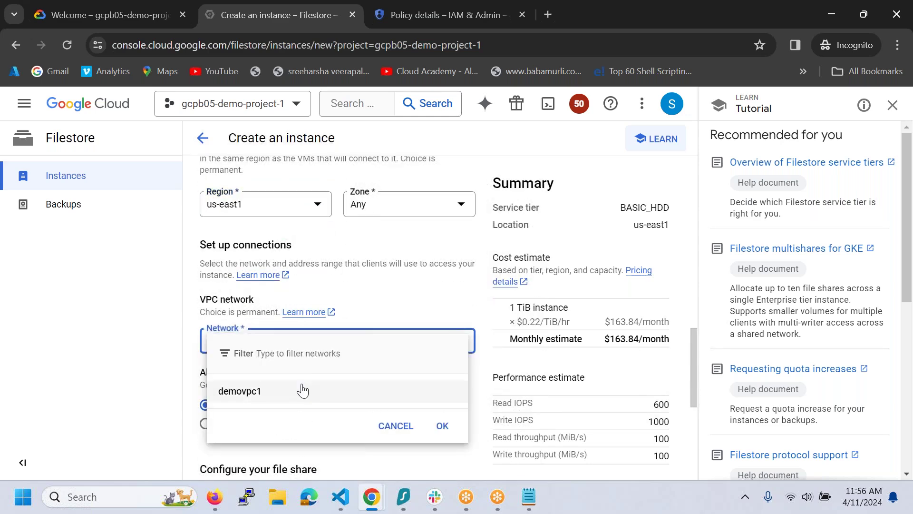
pyautogui.click(301, 392)
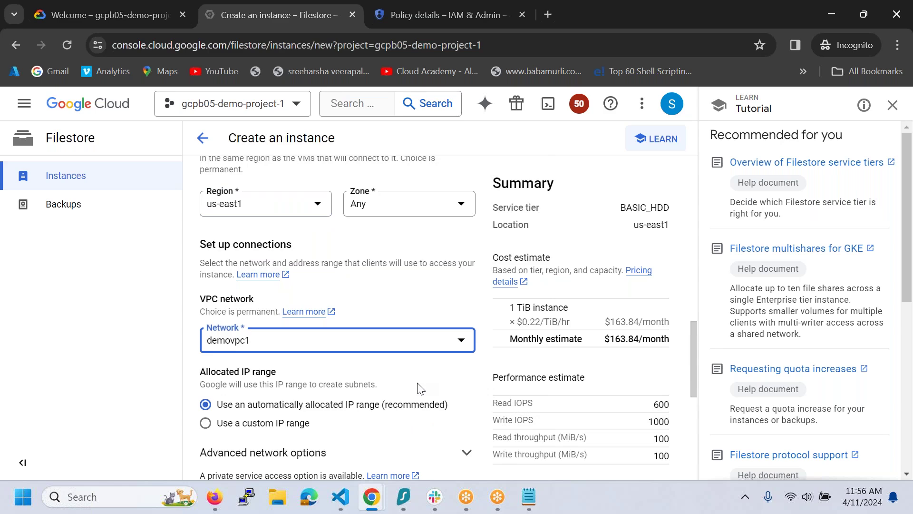
# - Name the file share jenkinsdata and create the gcpb05-nfs instance
pyautogui.scroll(-4, 418, 388)
pyautogui.click(207, 341)
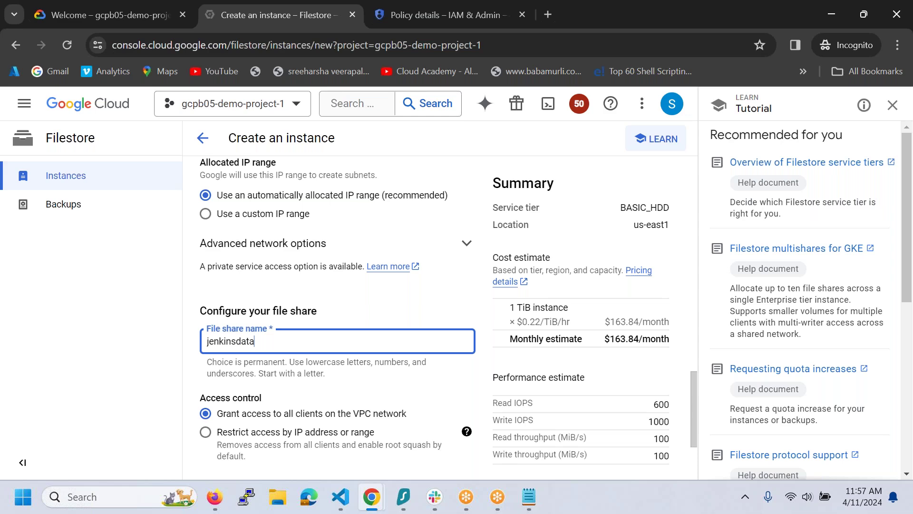
pyautogui.moveTo(909, 273); pyautogui.dragTo(909, 360)
pyautogui.moveTo(694, 390); pyautogui.dragTo(696, 453)
pyautogui.click(234, 458)
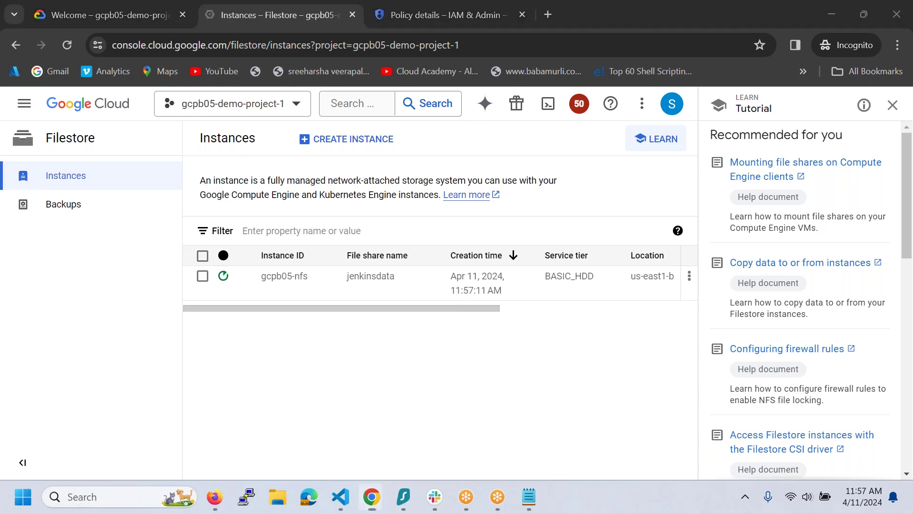
pyautogui.press('super+s')
pyautogui.write('blluet')
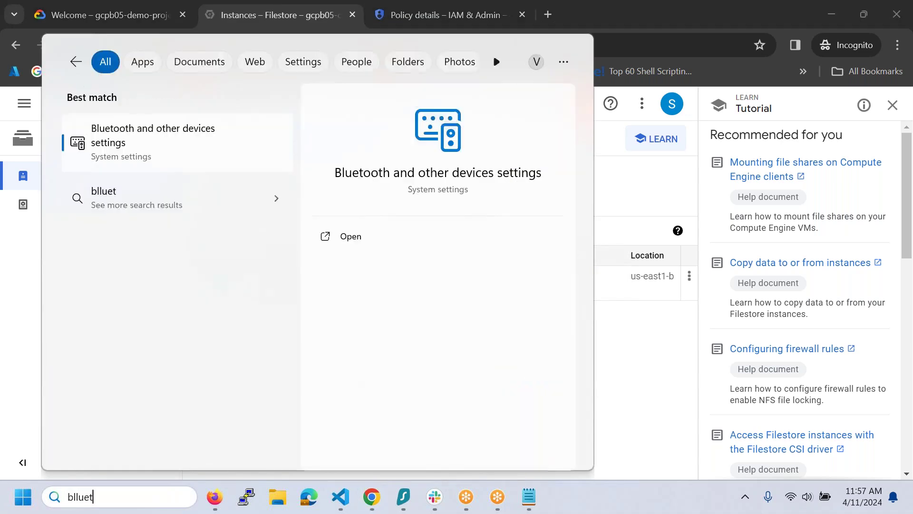
pyautogui.click(213, 163)
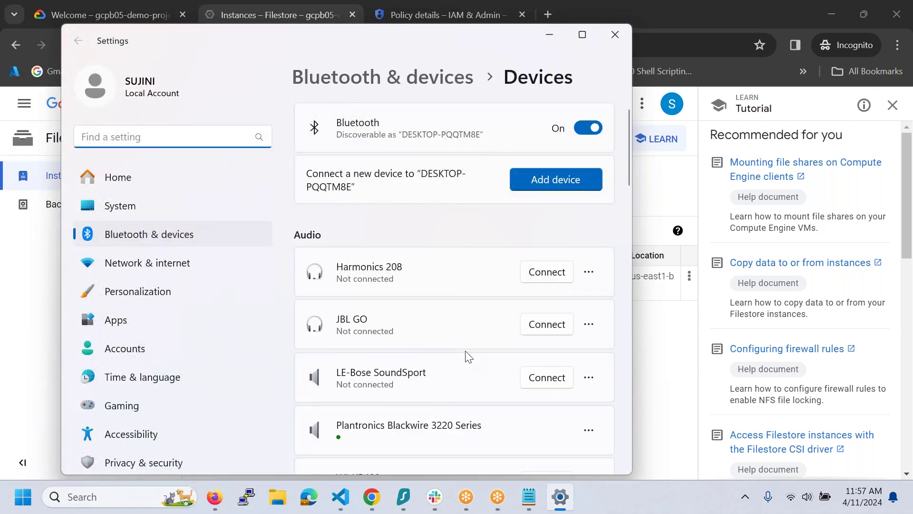
pyautogui.scroll(-3, 468, 355)
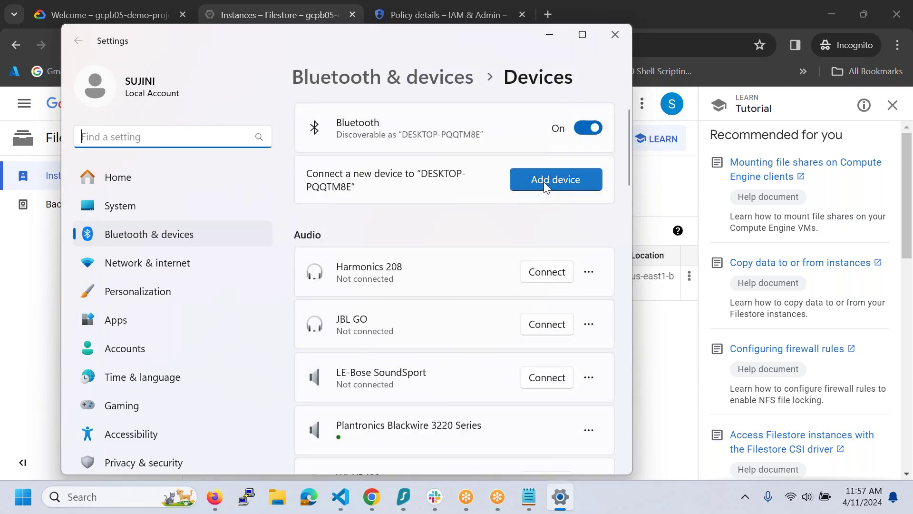
pyautogui.scroll(-1, 523, 247)
pyautogui.scroll(-5, 524, 252)
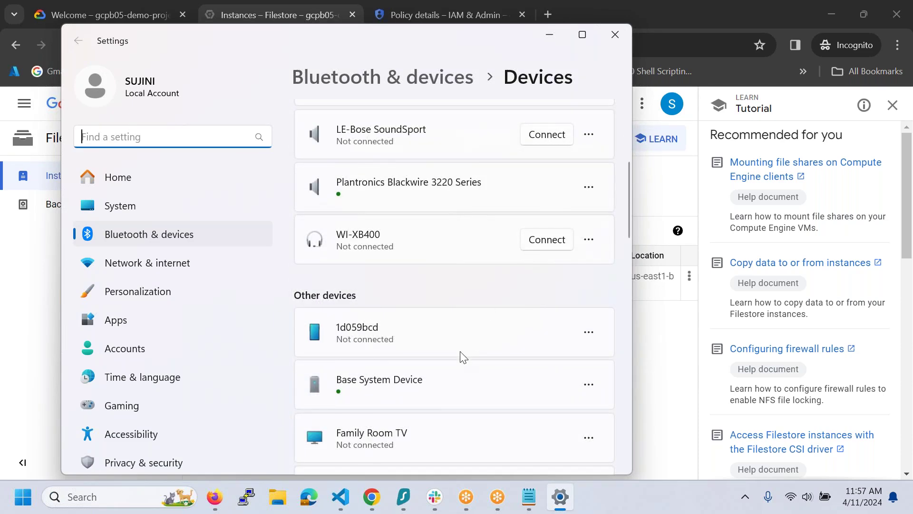
pyautogui.scroll(-12, 500, 242)
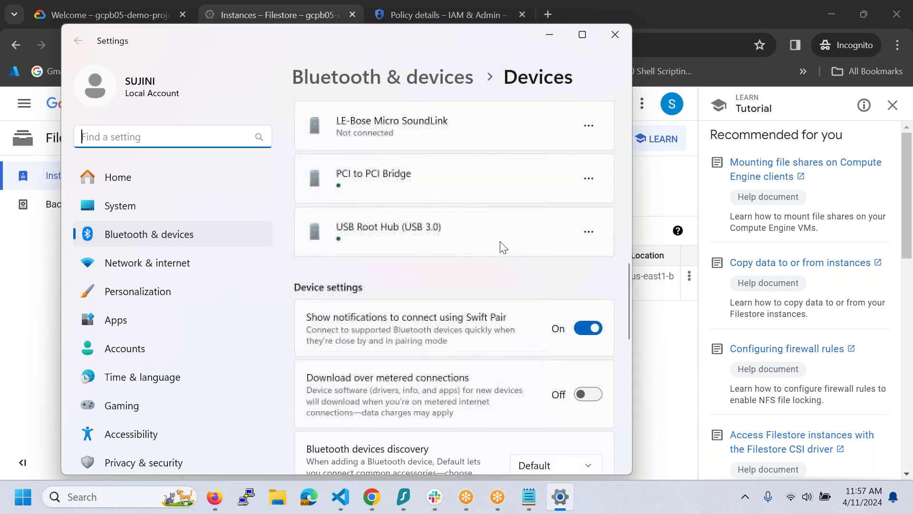
pyautogui.scroll(-5, 500, 245)
pyautogui.scroll(5, 500, 245)
pyautogui.scroll(7, 503, 246)
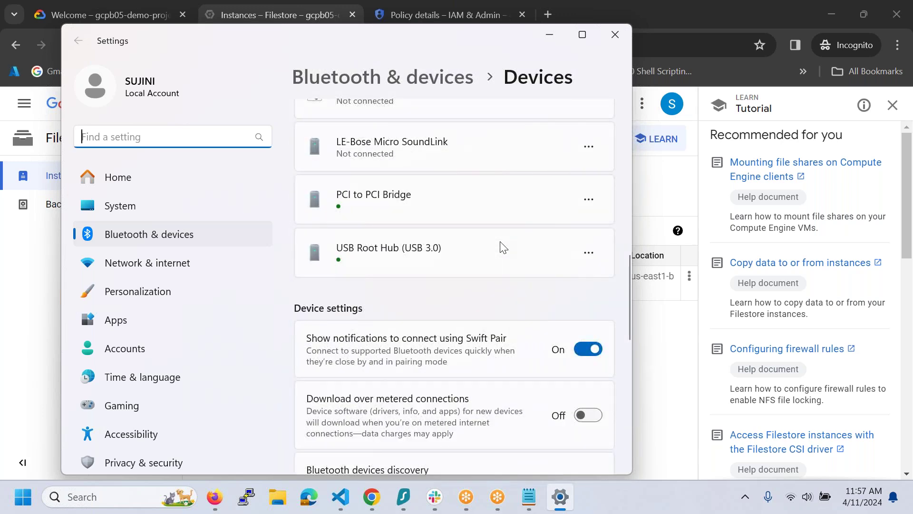
pyautogui.scroll(6, 503, 245)
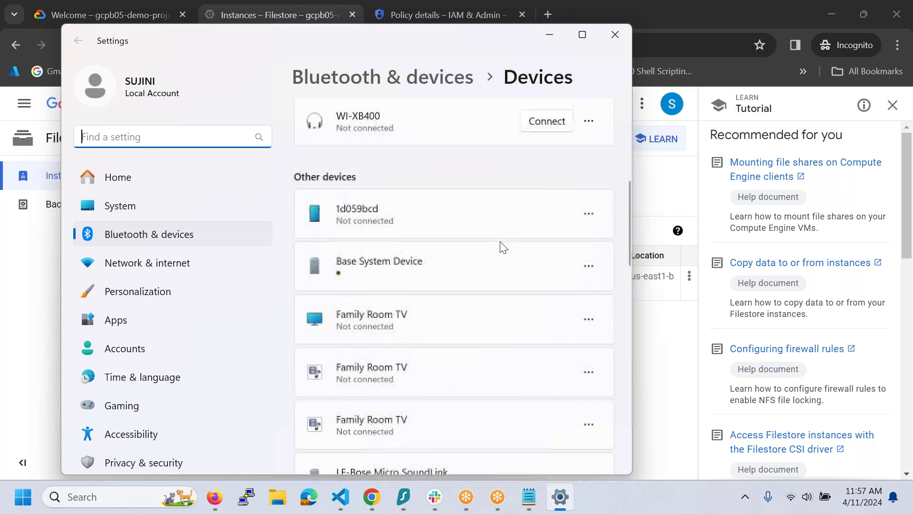
pyautogui.scroll(6, 503, 246)
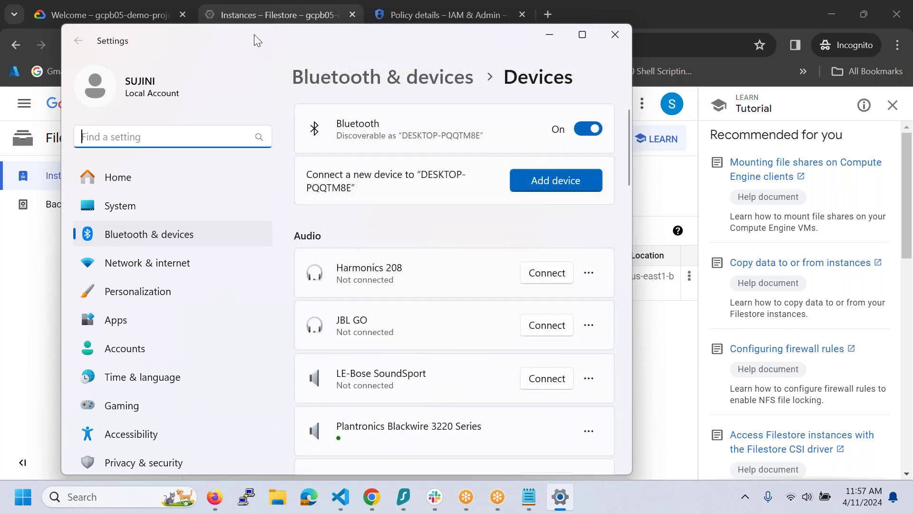
# - Open Compute Engine > Instance templates in a new browser tab and switch to it
pyautogui.click(689, 379)
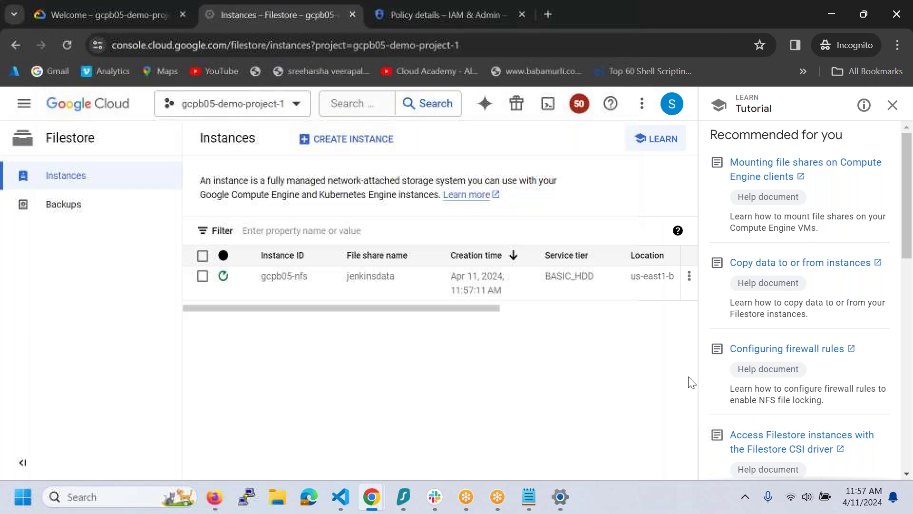
pyautogui.click(24, 103)
pyautogui.moveTo(113, 338)
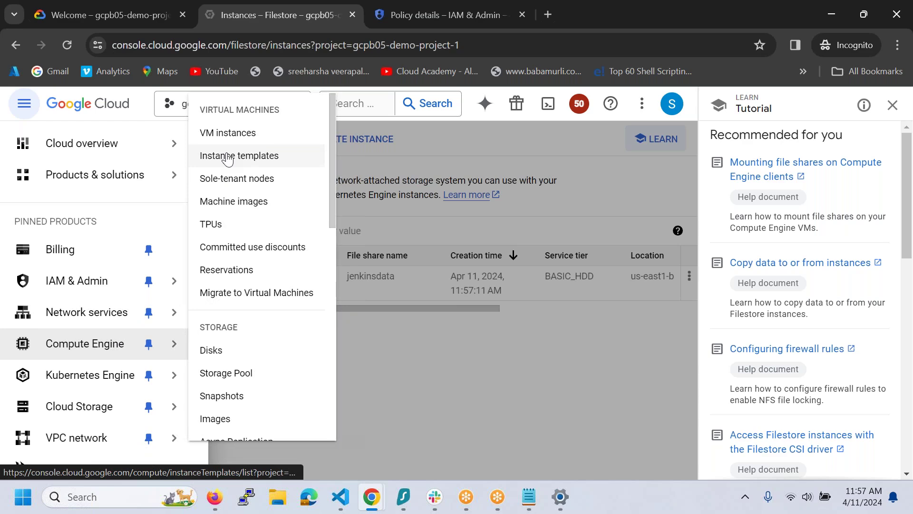
pyautogui.keyDown('ctrl'); pyautogui.click(227, 158); pyautogui.keyUp('ctrl')
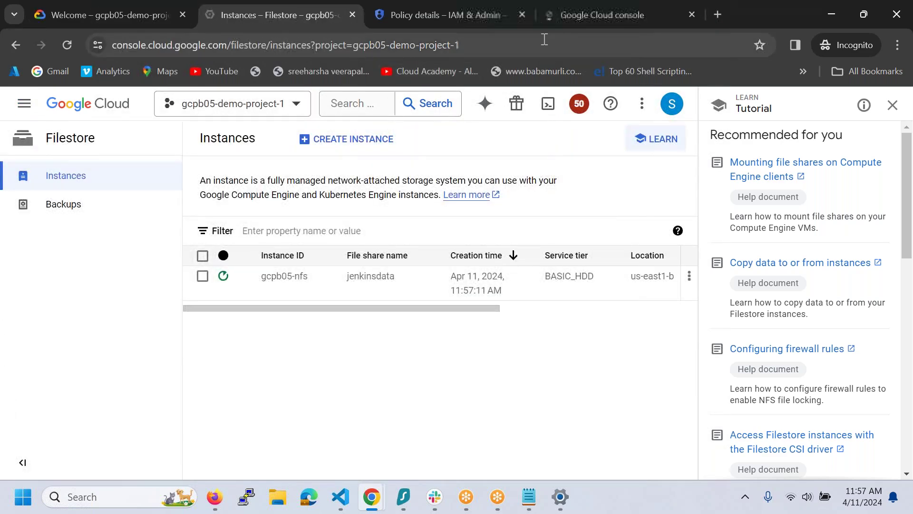
pyautogui.click(561, 21)
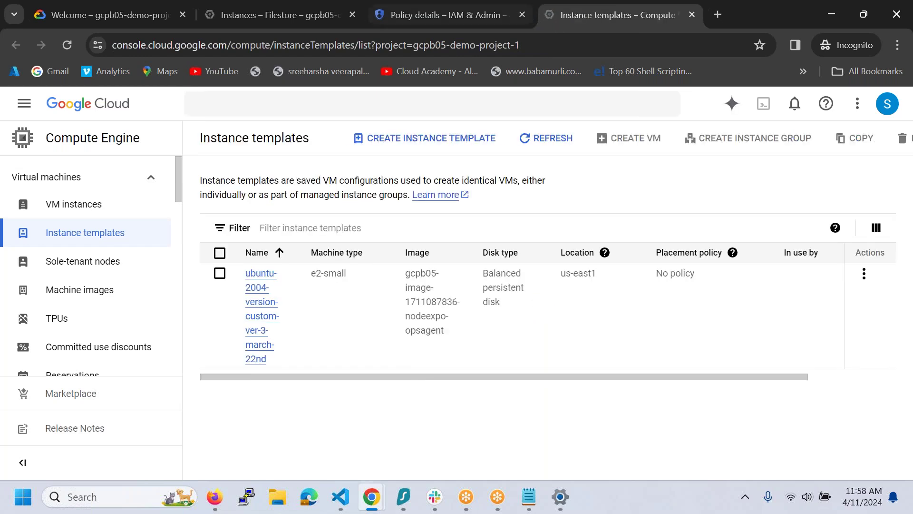
# - Create a VM from the ubuntu-2004 instance template and clear its default name for jenkins-server-01
pyautogui.click(219, 275)
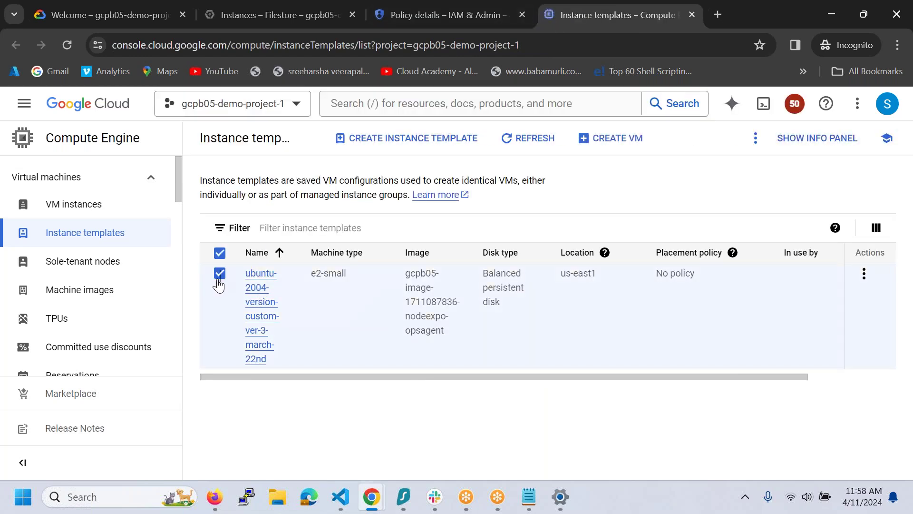
pyautogui.click(626, 138)
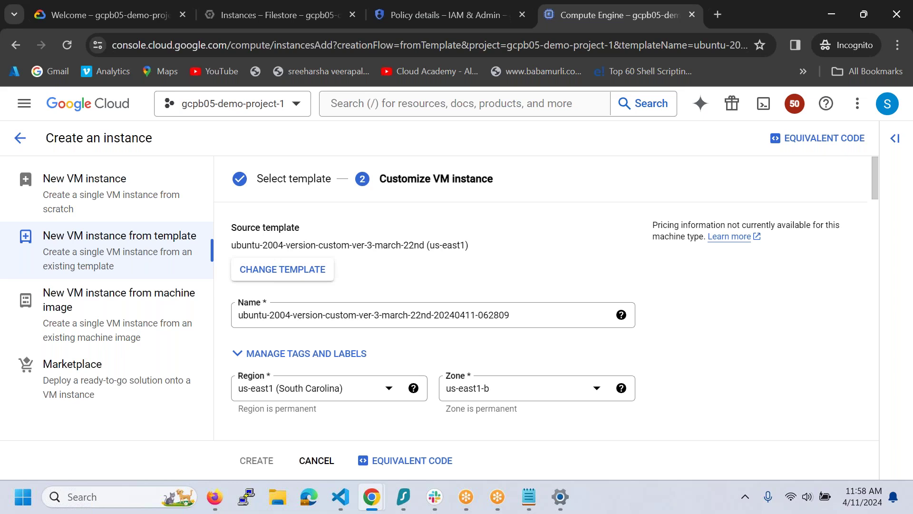
pyautogui.click(525, 318)
pyautogui.moveTo(525, 318); pyautogui.dragTo(222, 315)
pyautogui.press('BackSpace')
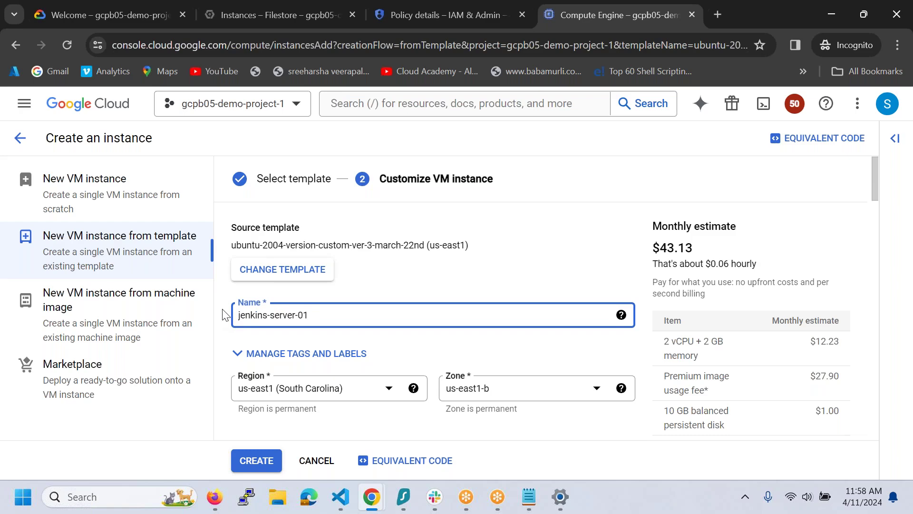
pyautogui.scroll(-1, 538, 406)
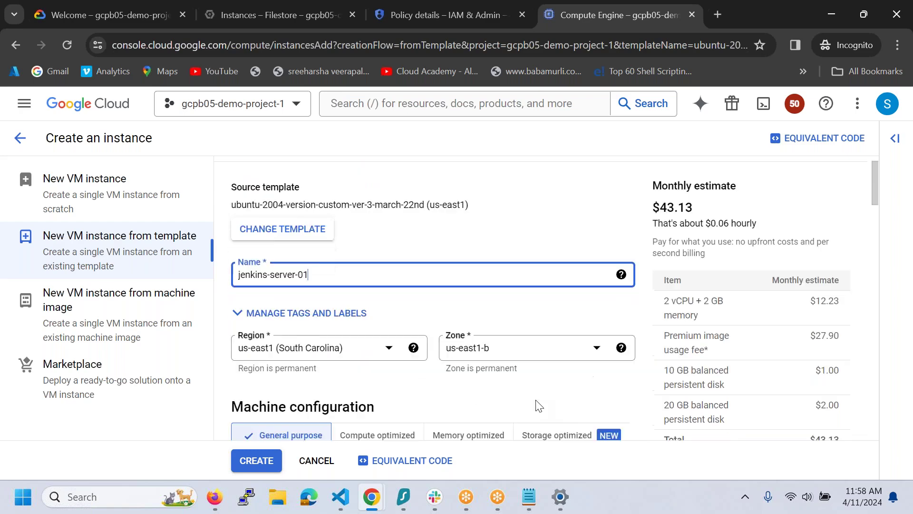
# - Expand Advanced options and Management to reveal the ansible-playbook startup script
pyautogui.scroll(-10, 538, 405)
pyautogui.scroll(-5, 433, 295)
pyautogui.scroll(4, 433, 295)
pyautogui.scroll(-12, 432, 295)
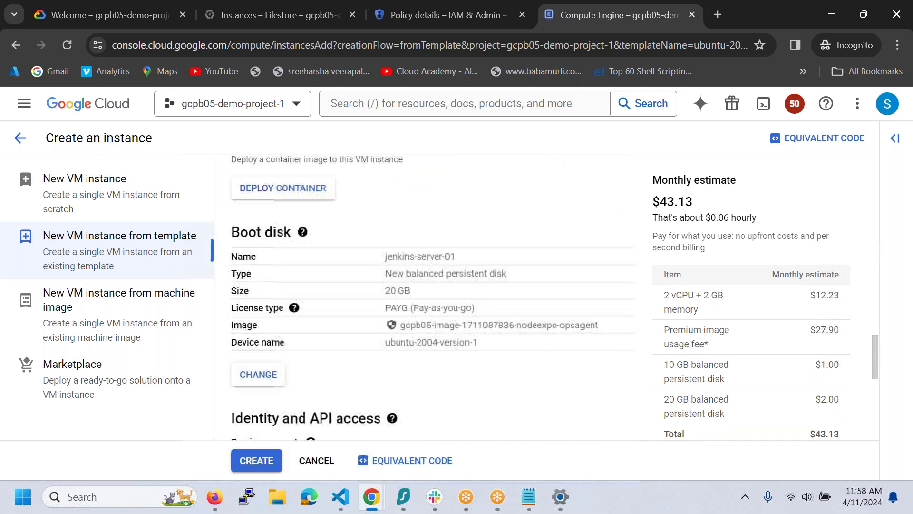
pyautogui.scroll(-9, 432, 298)
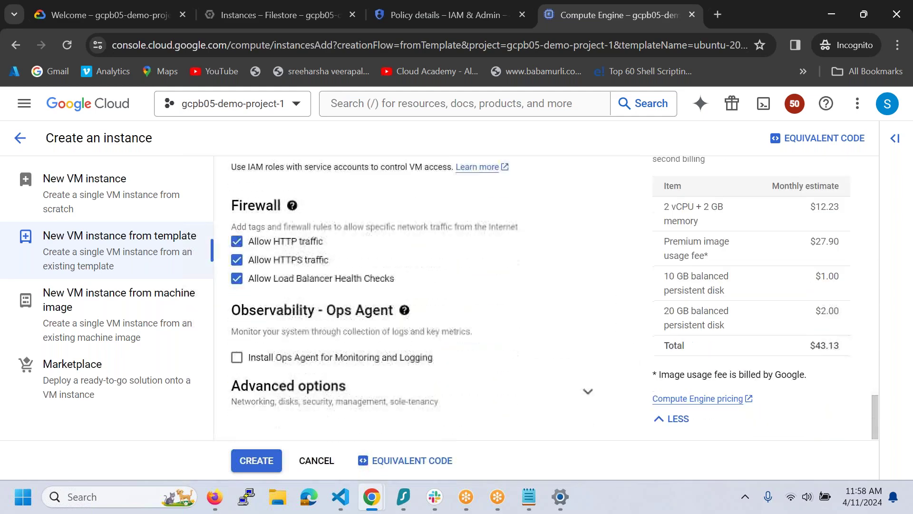
pyautogui.click(582, 391)
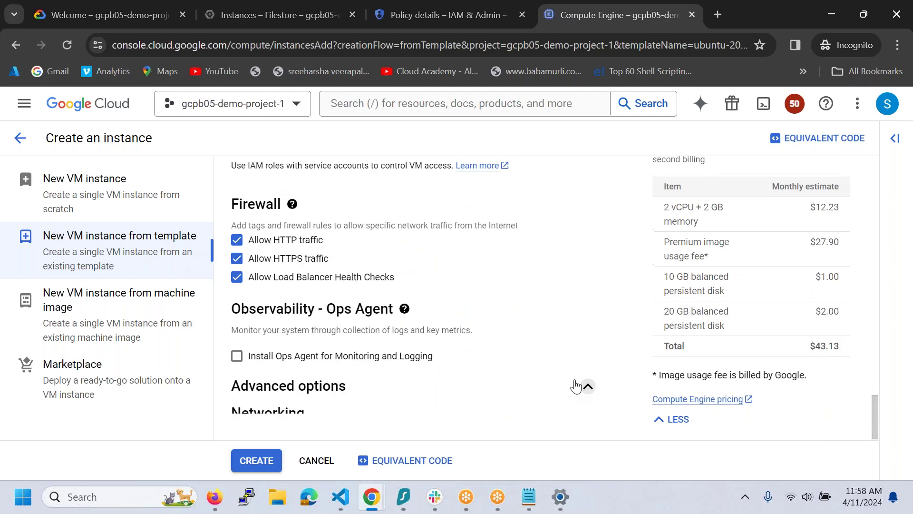
pyautogui.scroll(-4, 516, 363)
pyautogui.scroll(-2, 516, 363)
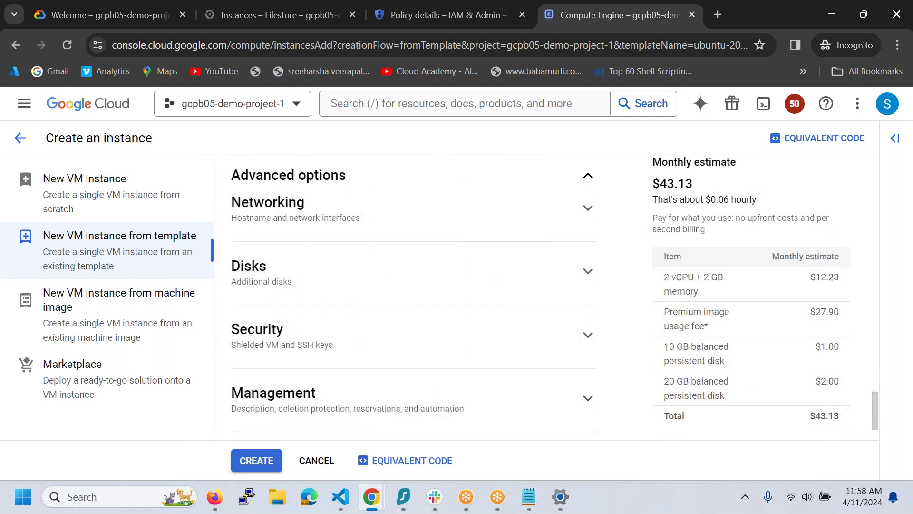
pyautogui.scroll(-1, 588, 340)
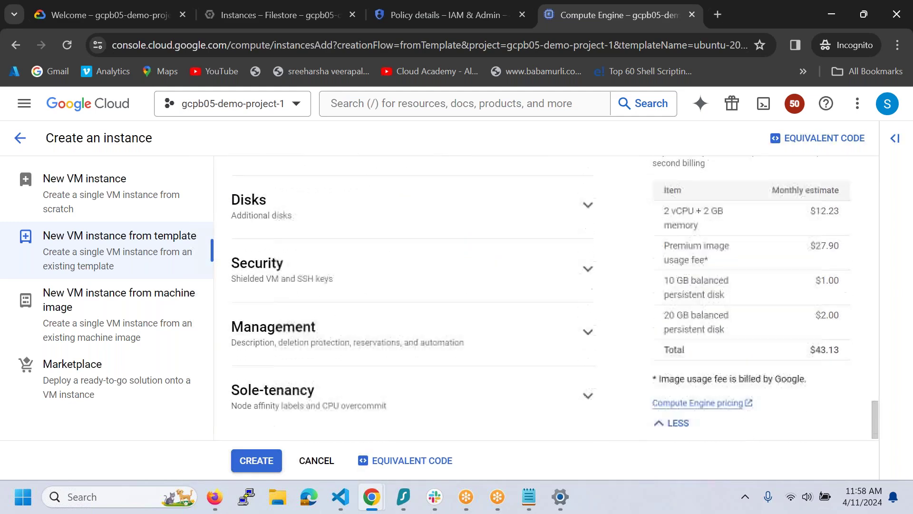
pyautogui.click(588, 332)
pyautogui.scroll(3, 542, 338)
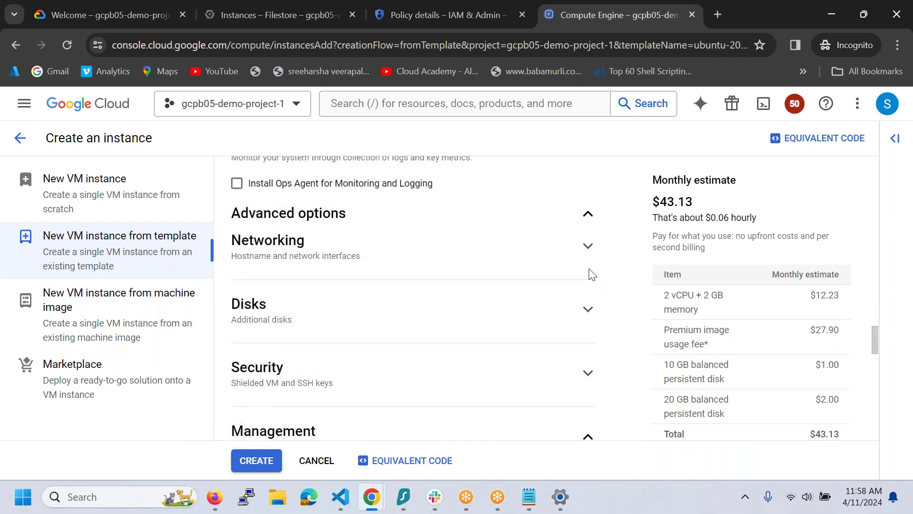
pyautogui.scroll(-5, 507, 388)
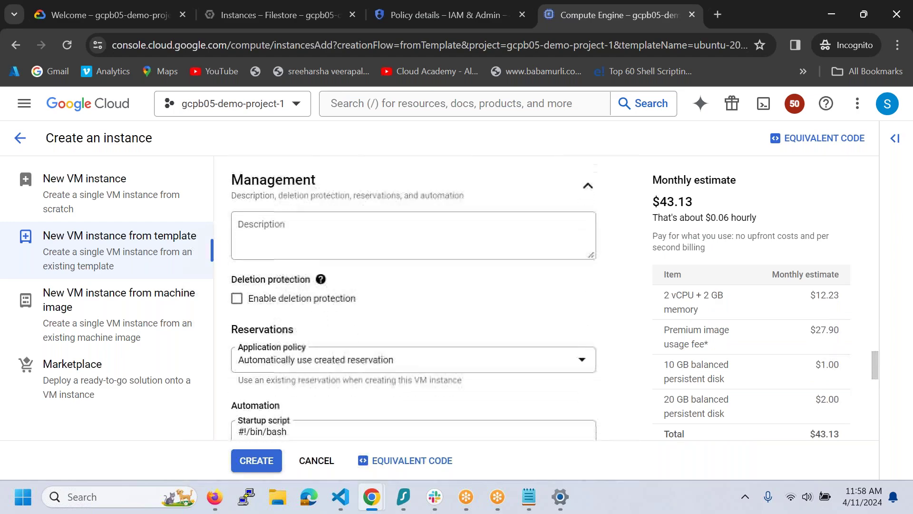
pyautogui.scroll(-2, 466, 323)
# - Replace the ansible-playbook startup line with apt update and apt install -y openjdk-11-jdk nfs-common, then create the VM
pyautogui.moveTo(462, 330); pyautogui.dragTo(263, 342)
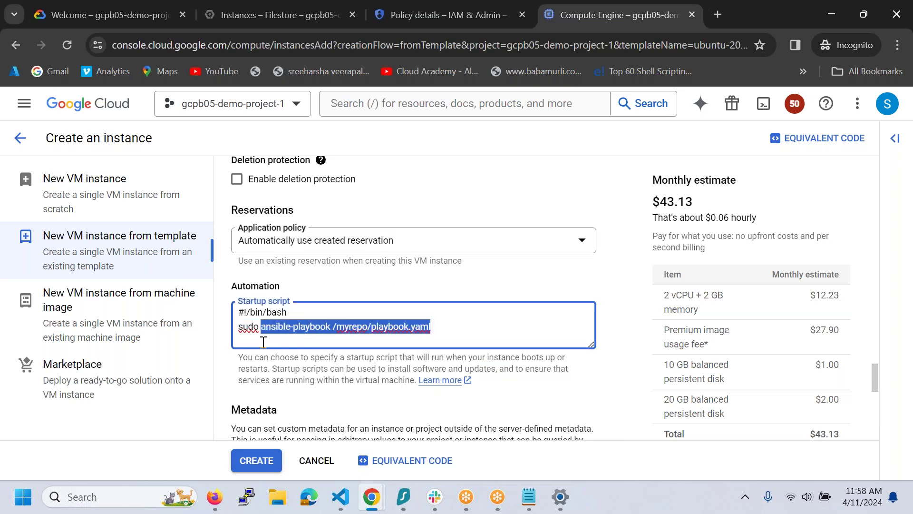
pyautogui.write('apt u')
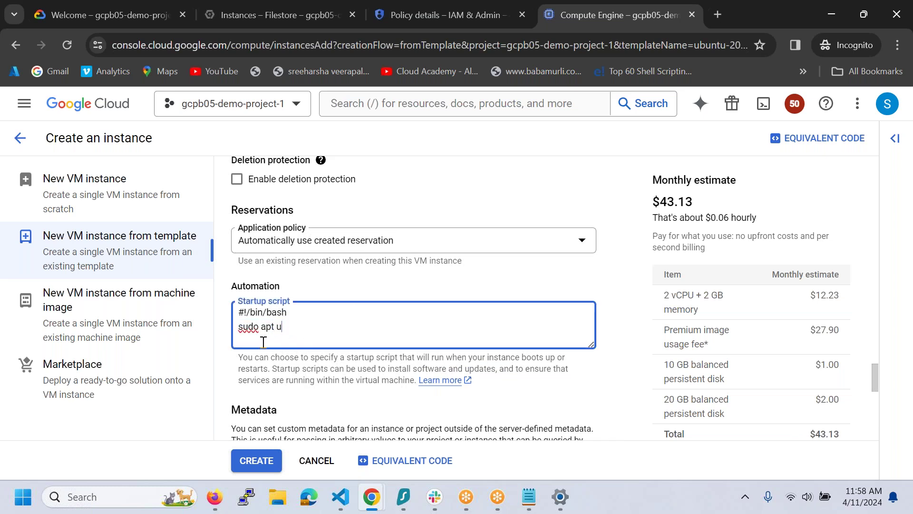
pyautogui.write('pdate sudo apt install -')
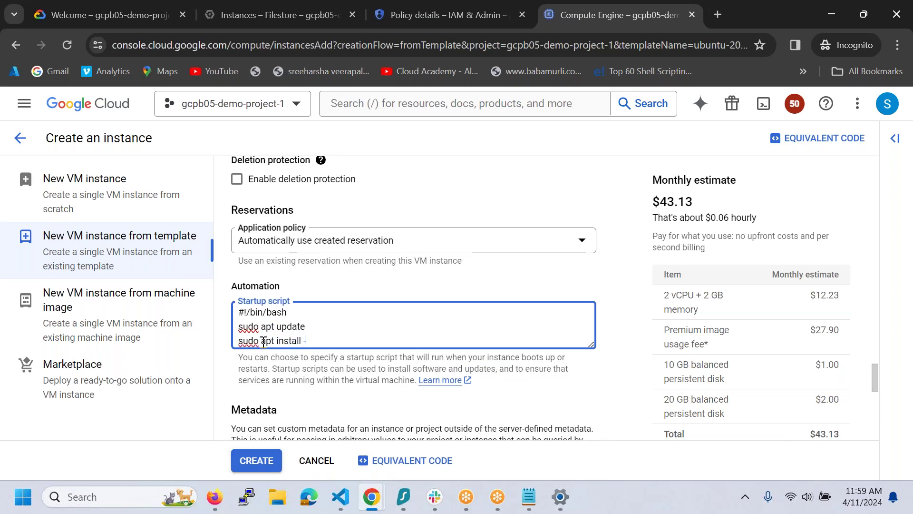
pyautogui.write('y openjdk-11-jdk')
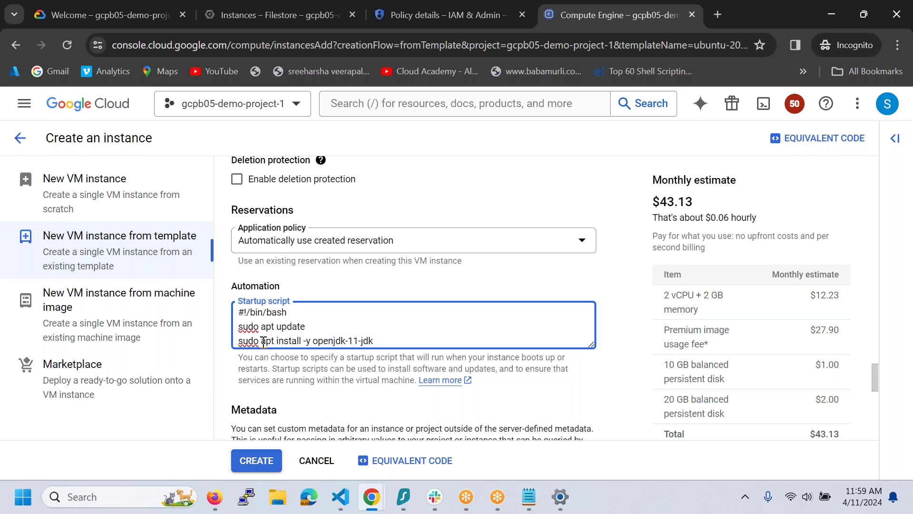
pyautogui.press('Return')
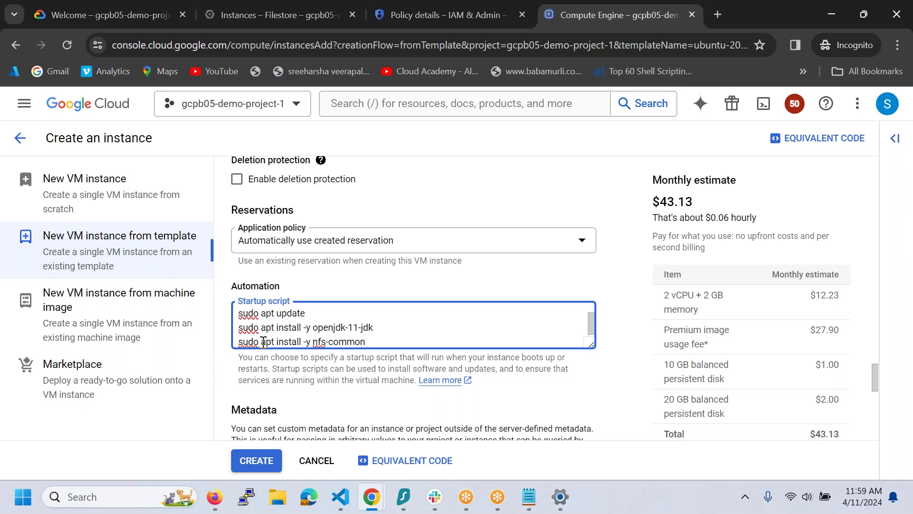
pyautogui.hotkey('ctrl', 'a')
pyautogui.hotkey('ctrl', 'c')
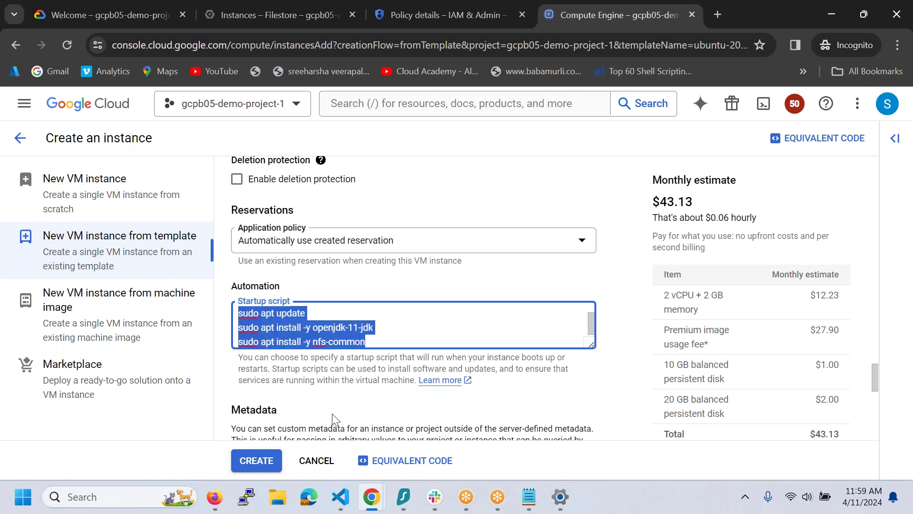
pyautogui.scroll(-10, 332, 413)
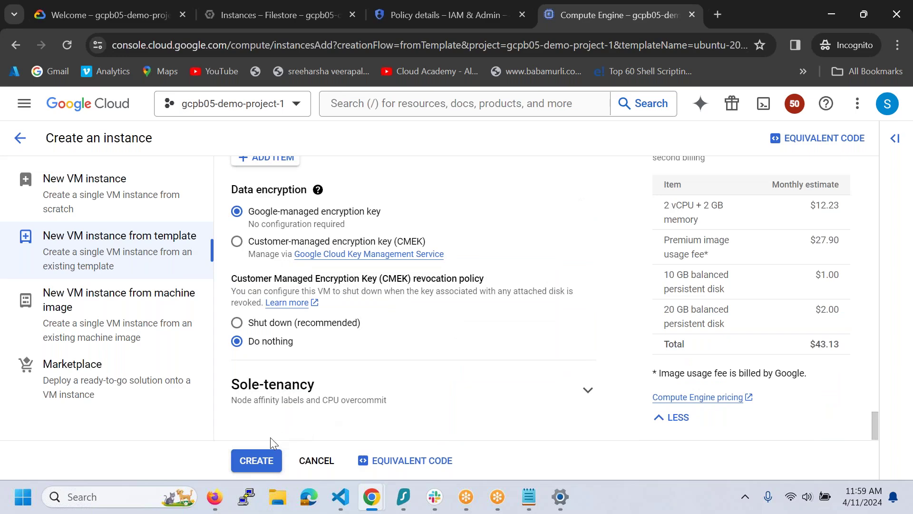
pyautogui.moveTo(877, 430); pyautogui.dragTo(876, 116)
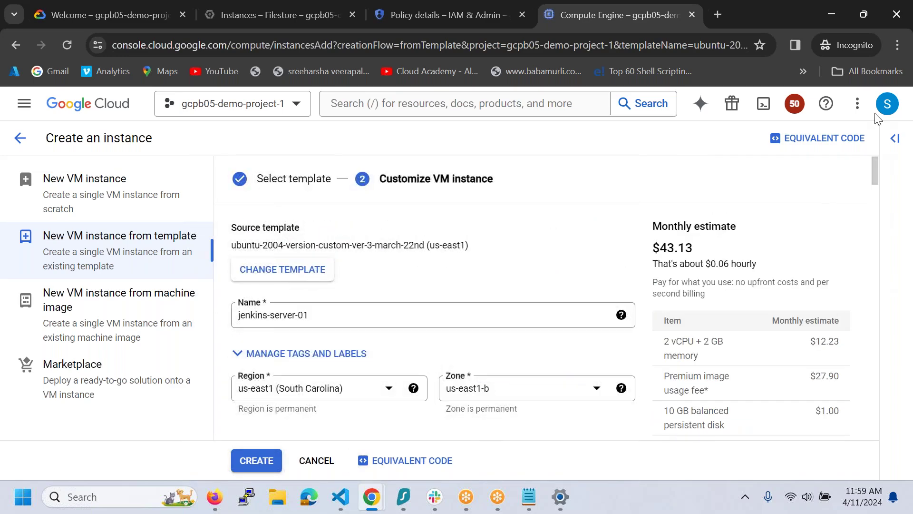
pyautogui.click(265, 459)
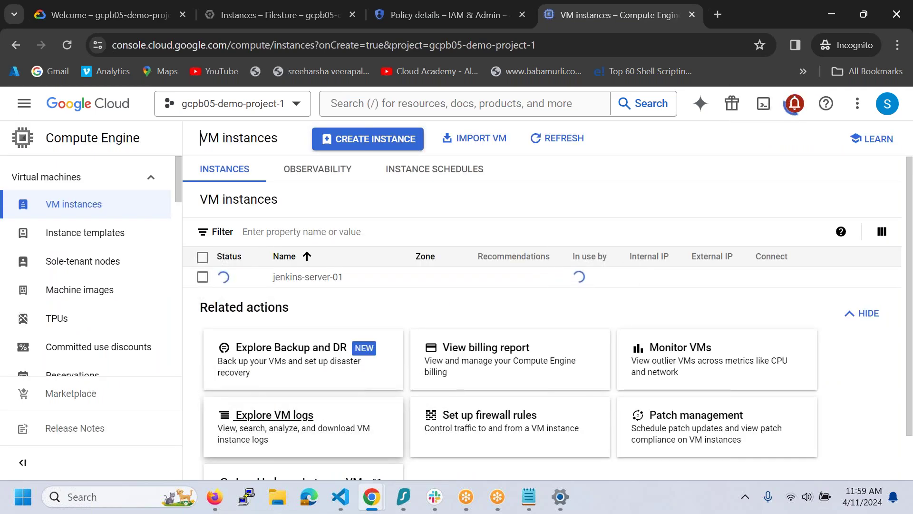
# - Start a second VM from the Ubuntu template, clearing its default name and setting zone us-east1-c
pyautogui.click(115, 235)
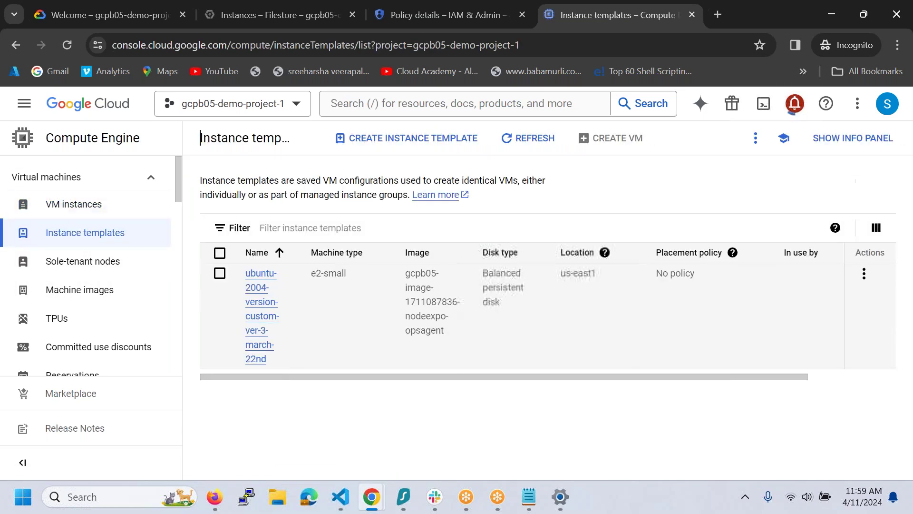
pyautogui.click(220, 274)
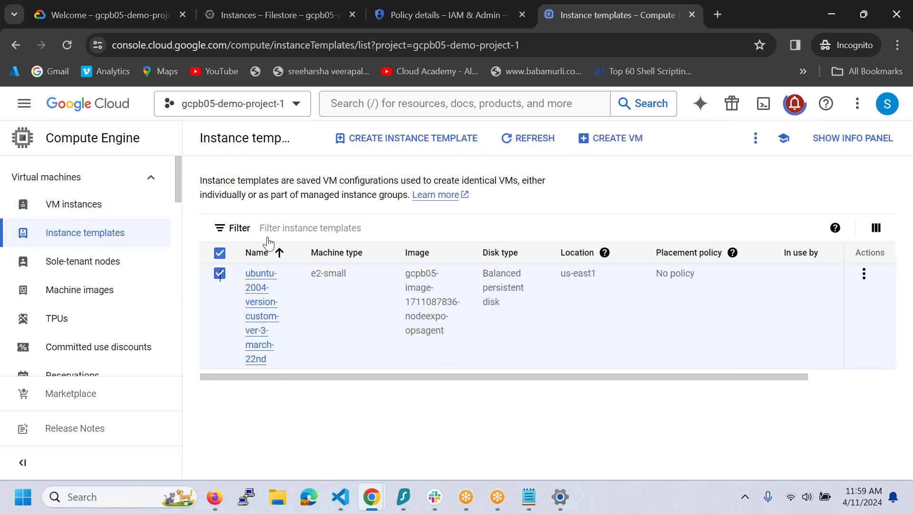
pyautogui.click(592, 138)
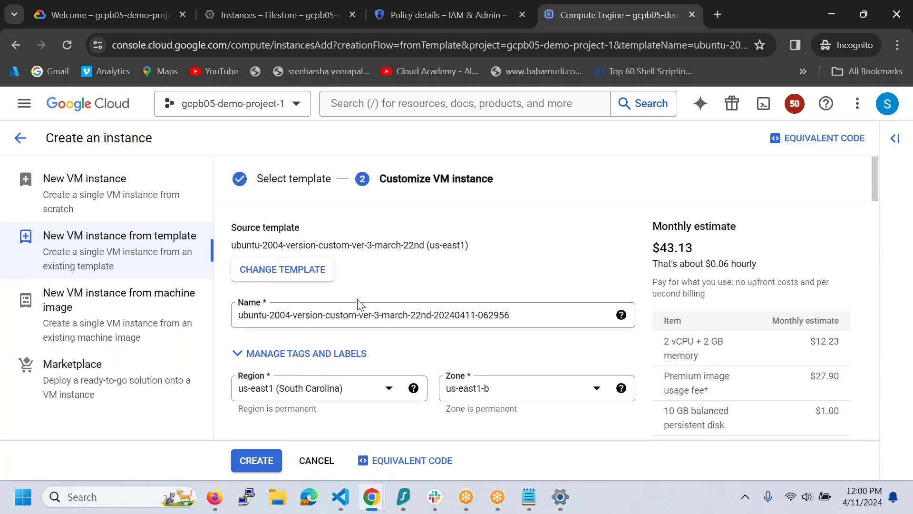
pyautogui.moveTo(512, 314); pyautogui.dragTo(177, 308)
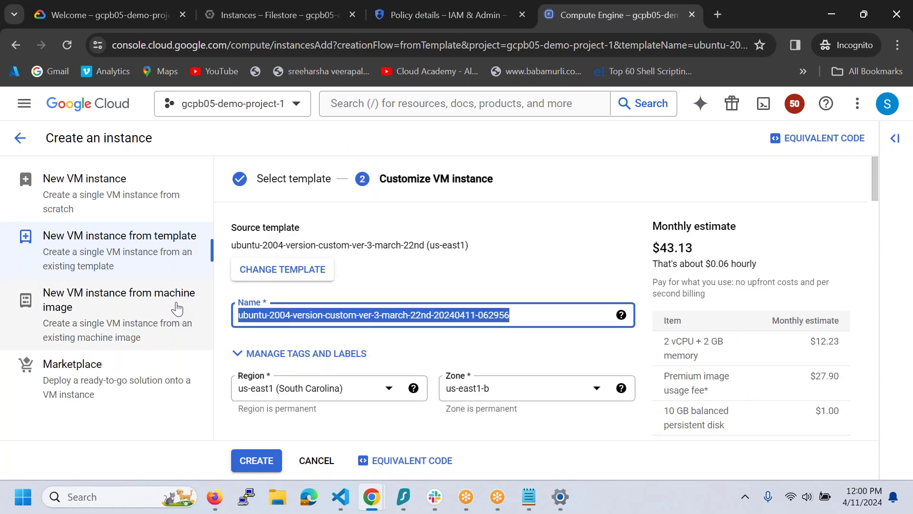
pyautogui.press('BackSpace')
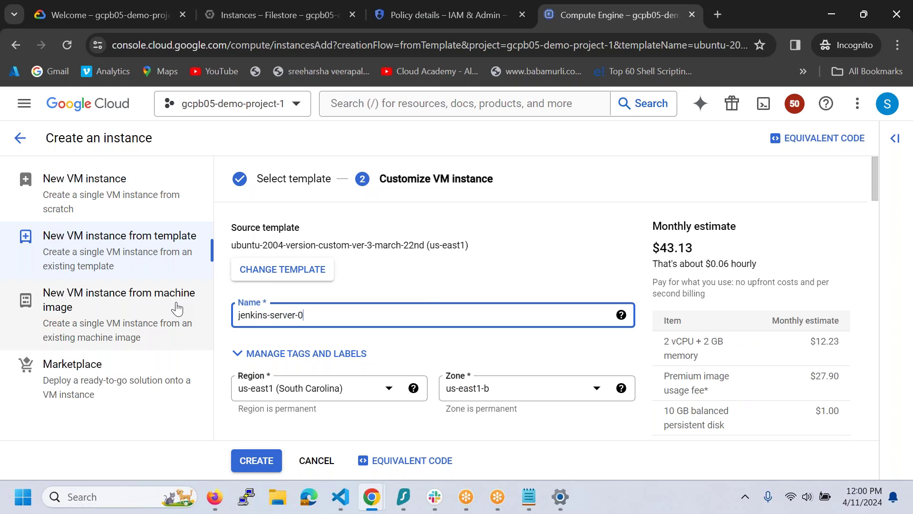
pyautogui.click(464, 388)
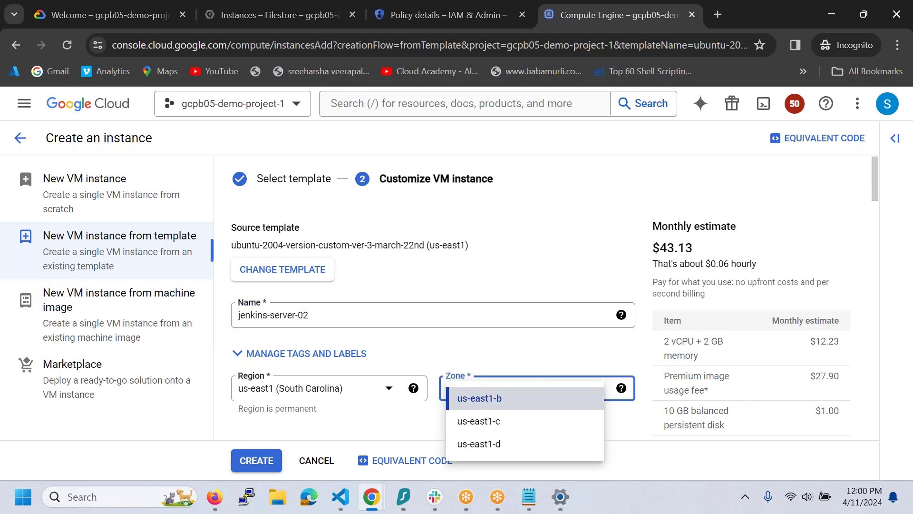
pyautogui.click(475, 423)
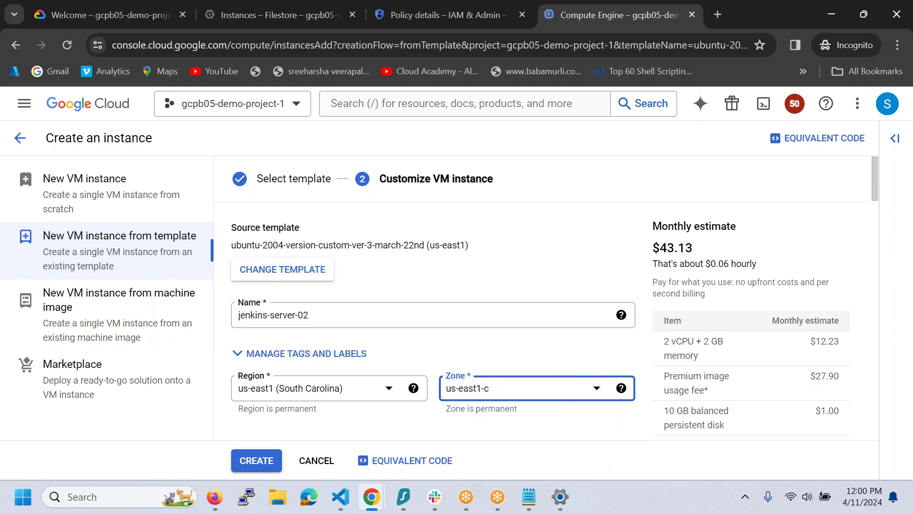
# - Launch Notepad from the Windows Run prompt
pyautogui.press('super+r')
pyautogui.write('notepad')
pyautogui.press('Return')
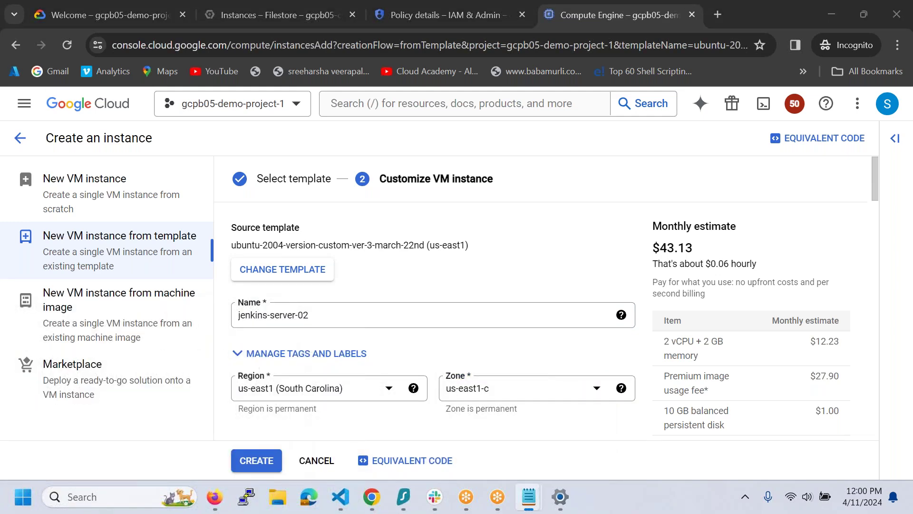
# - Write a note to a colleague: "I DONT HAVE ANY ISSUE FROM MY SIDE. OTHERS ARE HEARING WELL."
pyautogui.write('A')
pyautogui.press('BackSpace')
pyautogui.write('T AH')
pyautogui.press('BackSpace')
pyautogui.press('BackSpace')
pyautogui.write('HAV')
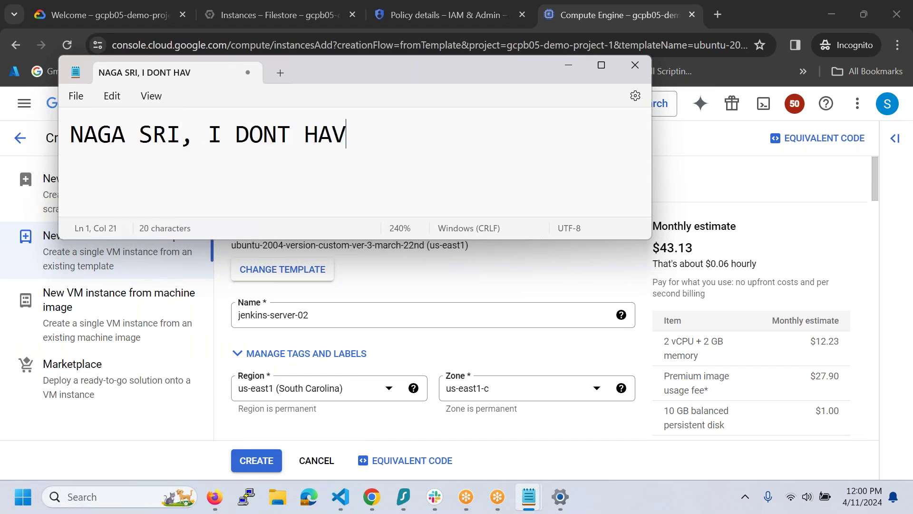
pyautogui.write('E ANY ISSU')
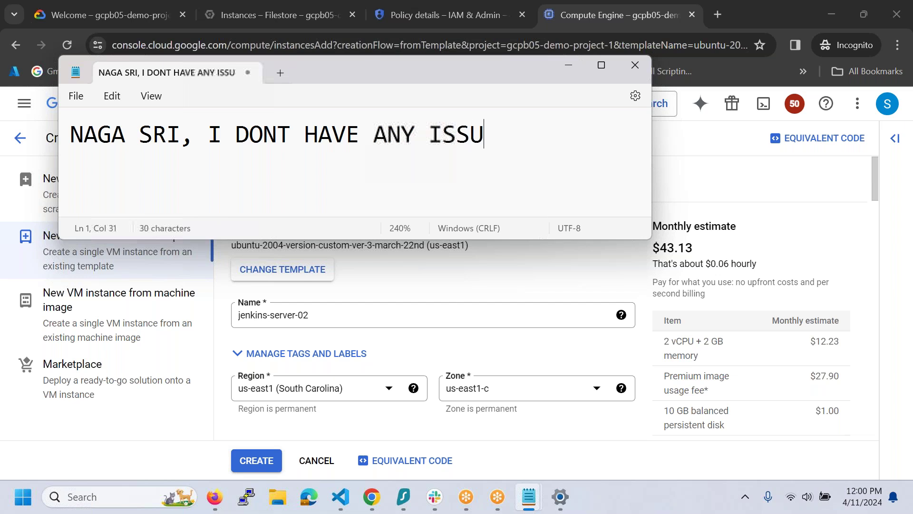
pyautogui.write('E FROM MY SIDE>')
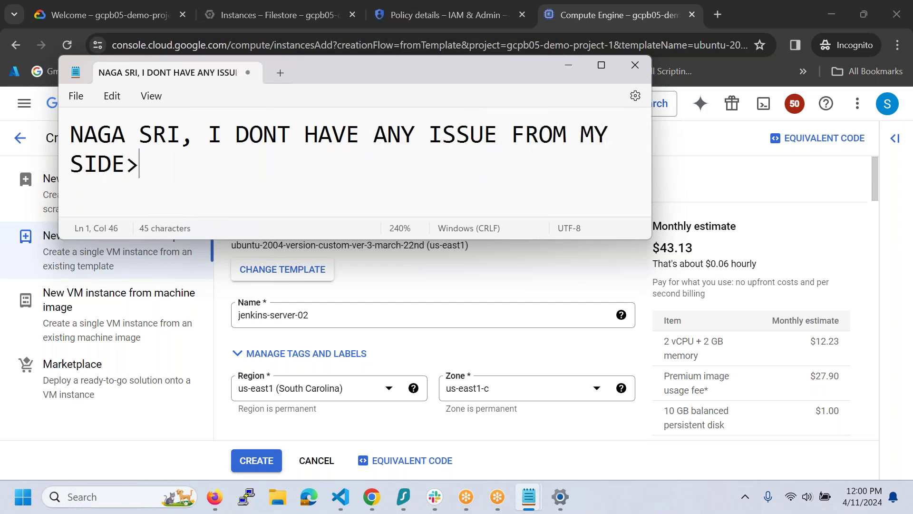
pyautogui.press('BackSpace')
pyautogui.write('. OTHERS ARE HEARING WELL.')
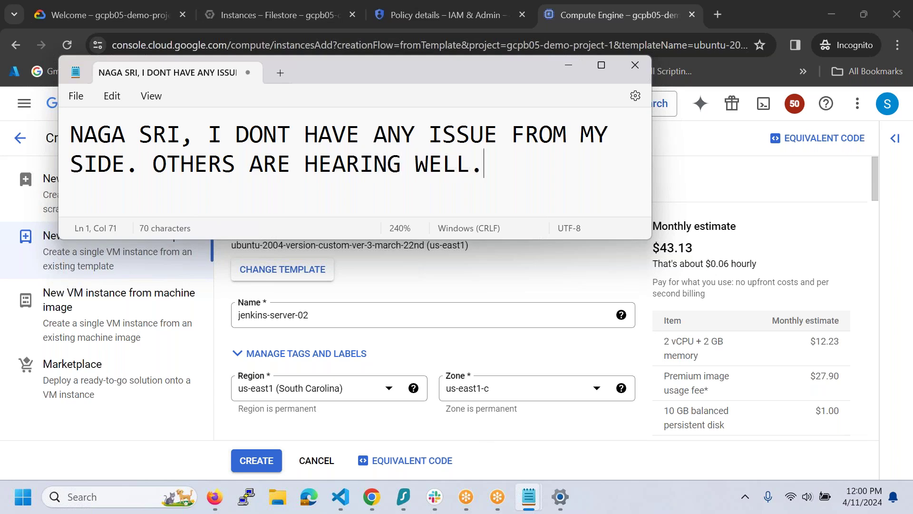
# - Set the notes aside and expand Advanced options and Management on the jenkins-server-02 form
pyautogui.click(569, 63)
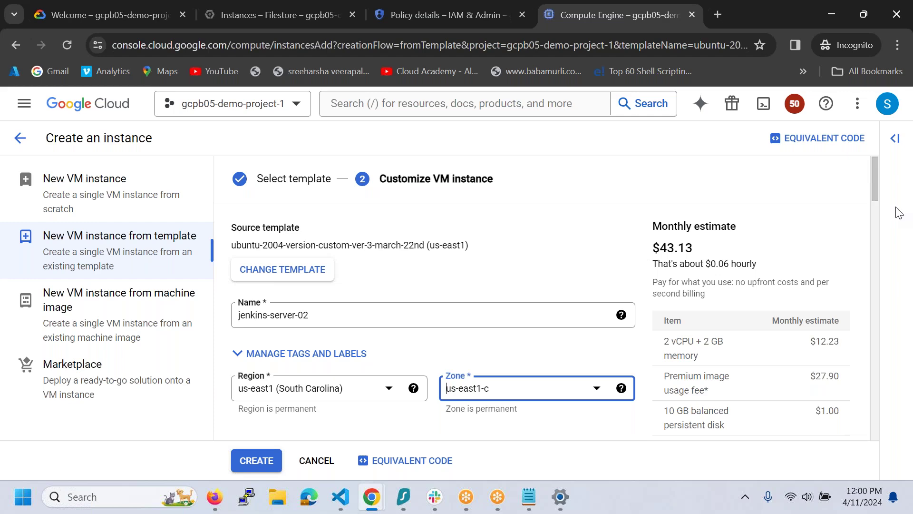
pyautogui.moveTo(874, 179); pyautogui.dragTo(849, 439)
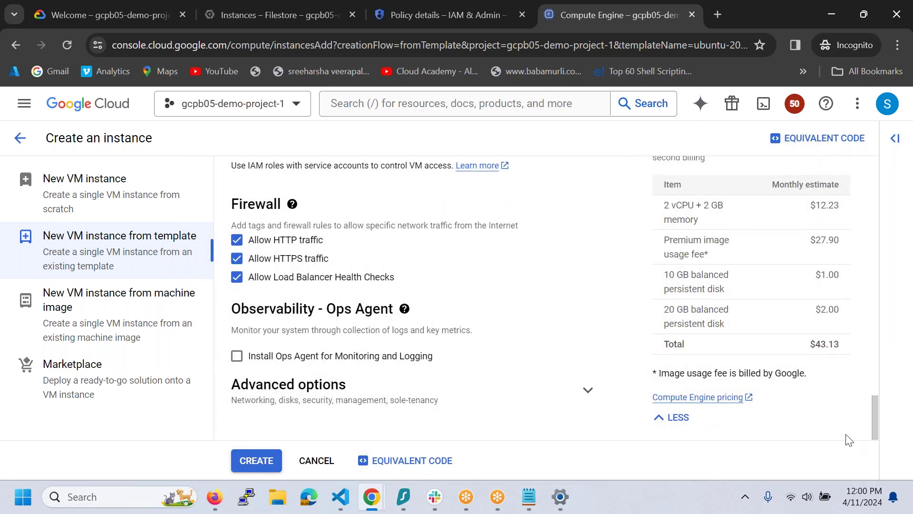
pyautogui.click(588, 391)
pyautogui.moveTo(874, 378); pyautogui.dragTo(875, 415)
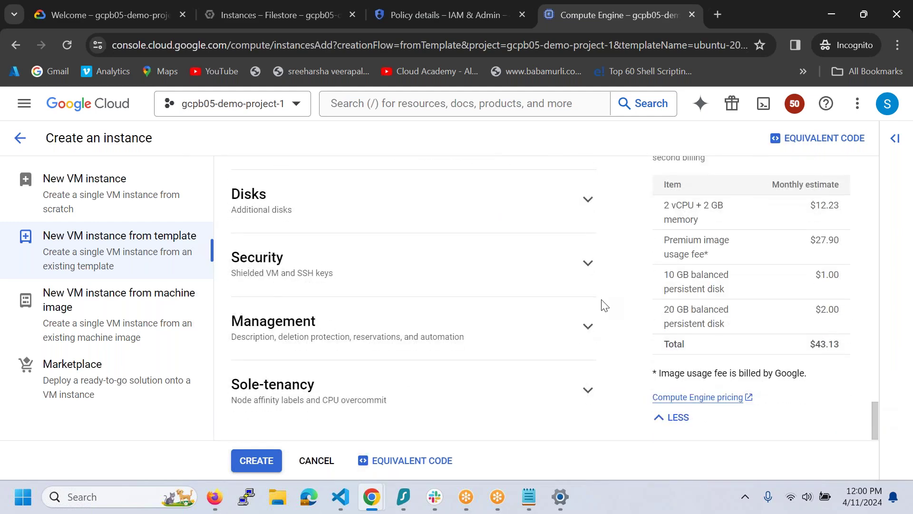
pyautogui.click(589, 328)
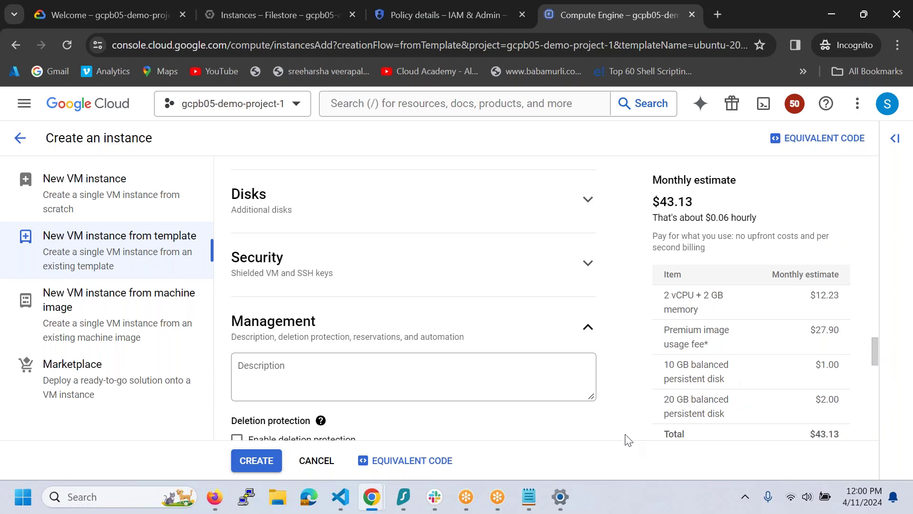
pyautogui.moveTo(876, 348); pyautogui.dragTo(876, 381)
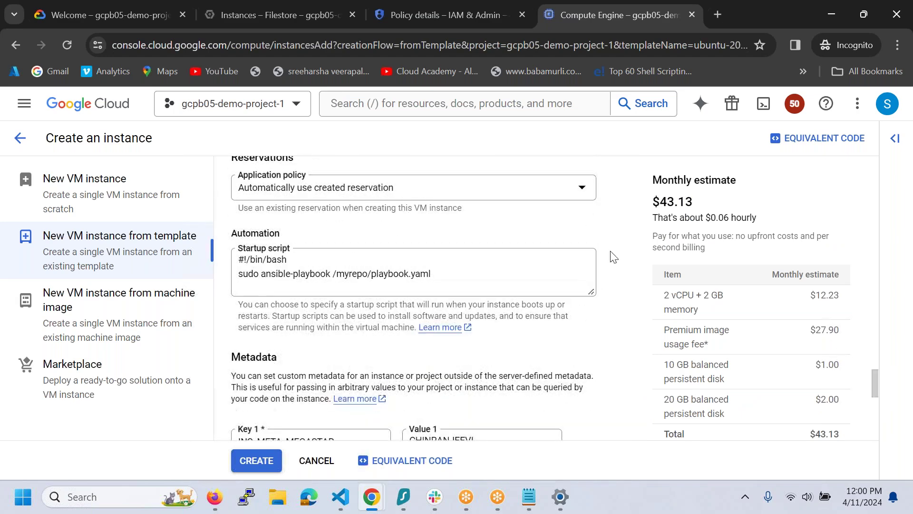
# - Replace the startup script with apt update, openjdk-11-jdk and nfs-common installs, then create the VM
pyautogui.click(575, 268)
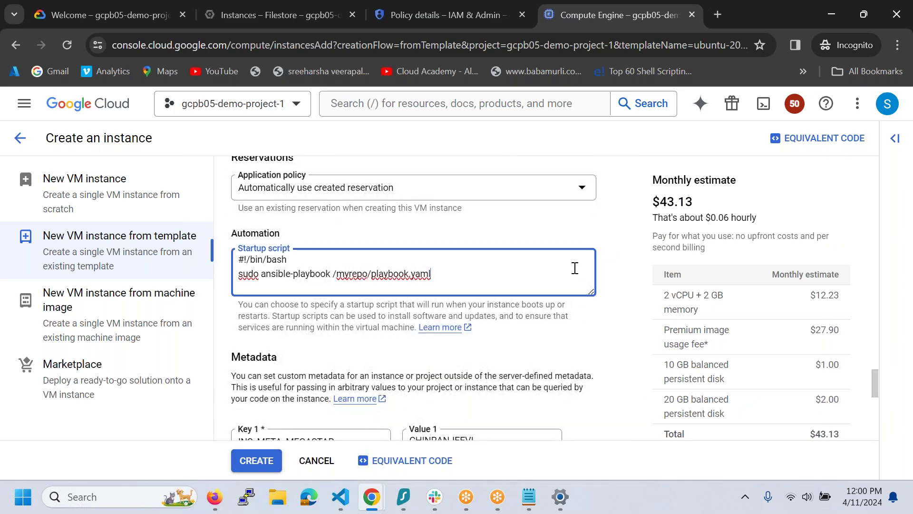
pyautogui.hotkey('ctrl', 'a')
pyautogui.hotkey('ctrl', 'v')
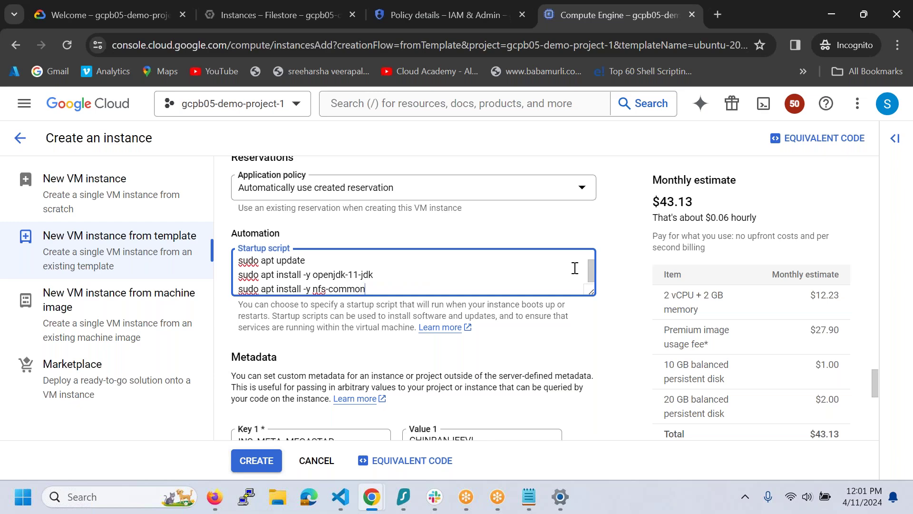
pyautogui.moveTo(877, 395); pyautogui.dragTo(880, 449)
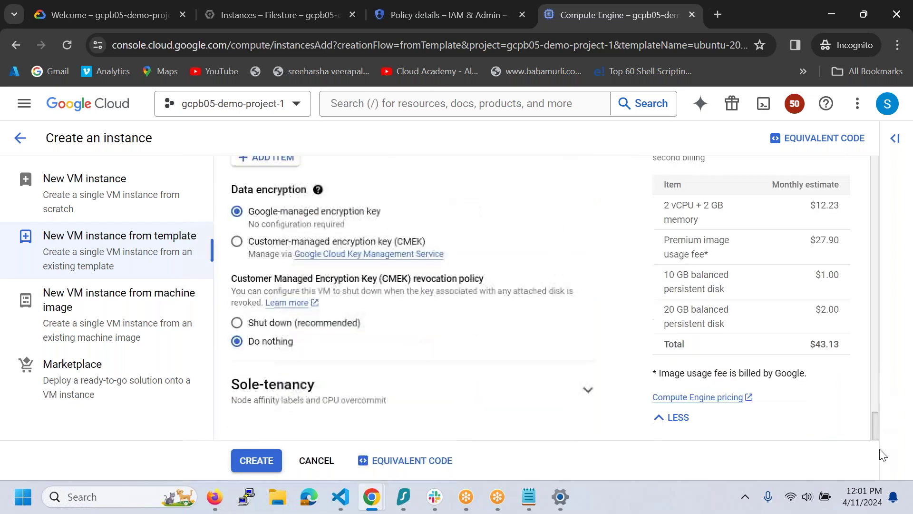
pyautogui.click(255, 462)
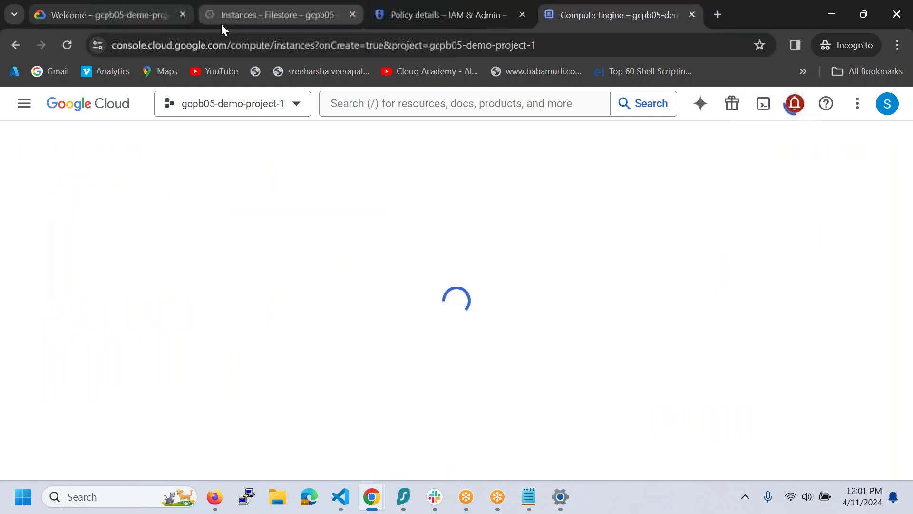
# - Reload Filestore instances, open gcpb05-nfs and select its mount point 10.173.41.154:/jenkinsdata
pyautogui.click(223, 24)
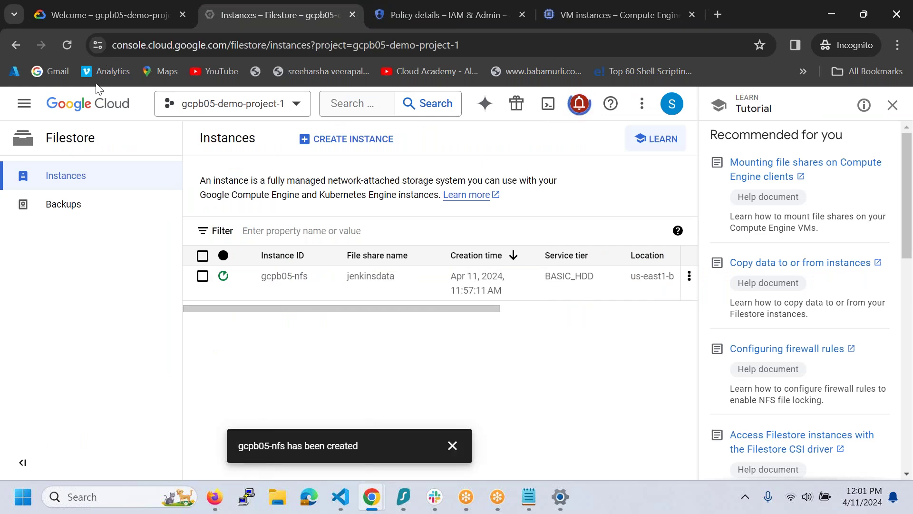
pyautogui.click(71, 45)
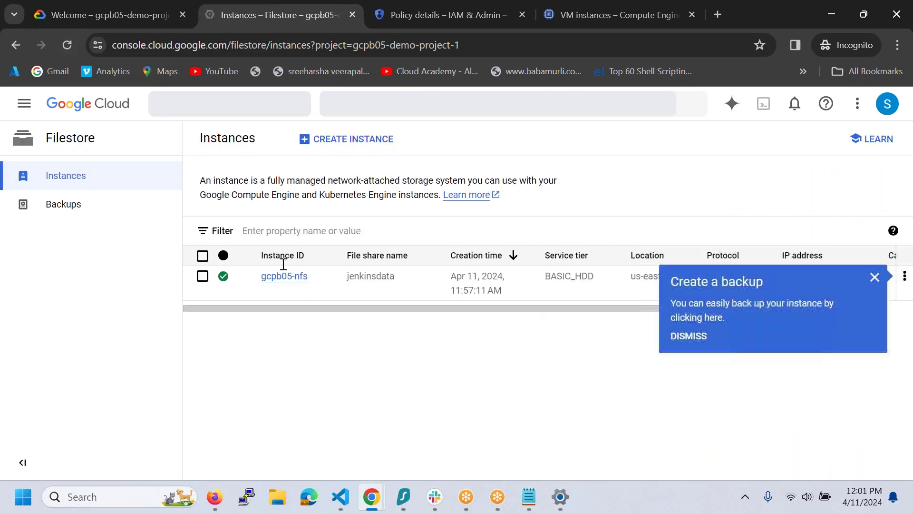
pyautogui.click(274, 283)
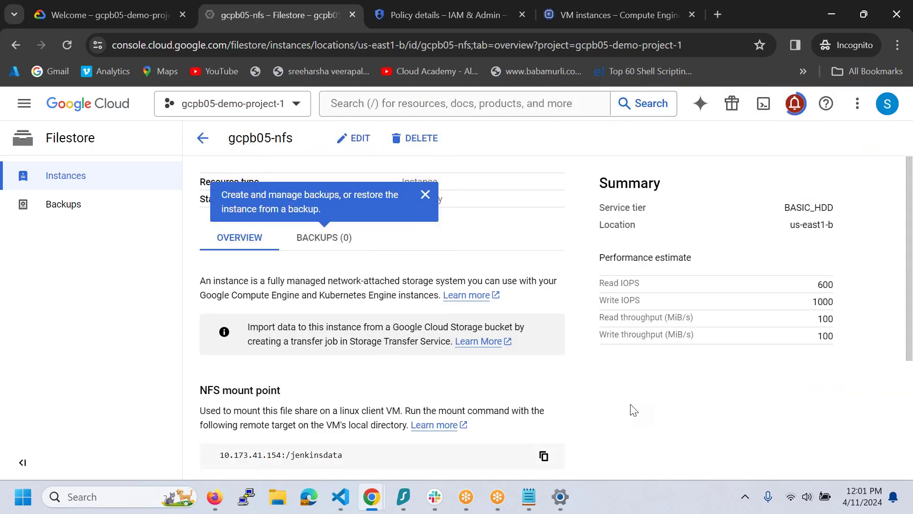
pyautogui.scroll(-3, 448, 345)
pyautogui.scroll(-1, 361, 266)
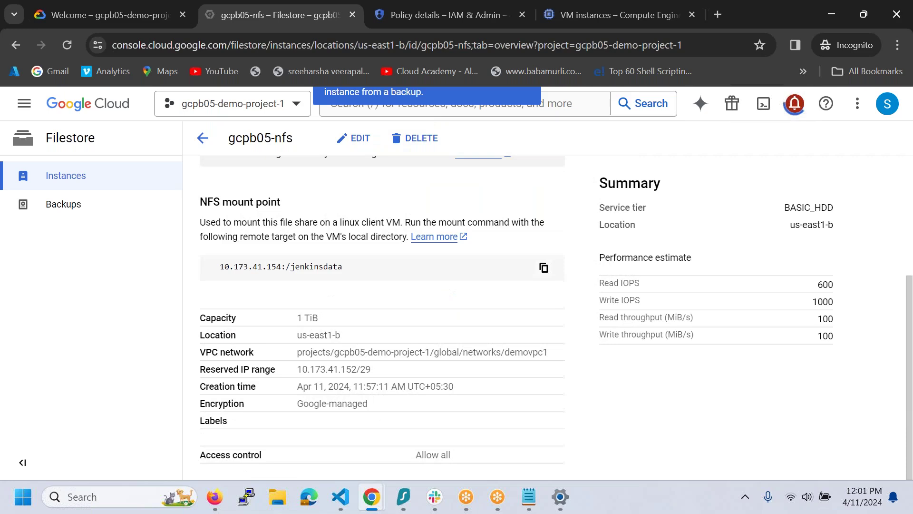
pyautogui.moveTo(221, 264); pyautogui.dragTo(375, 275)
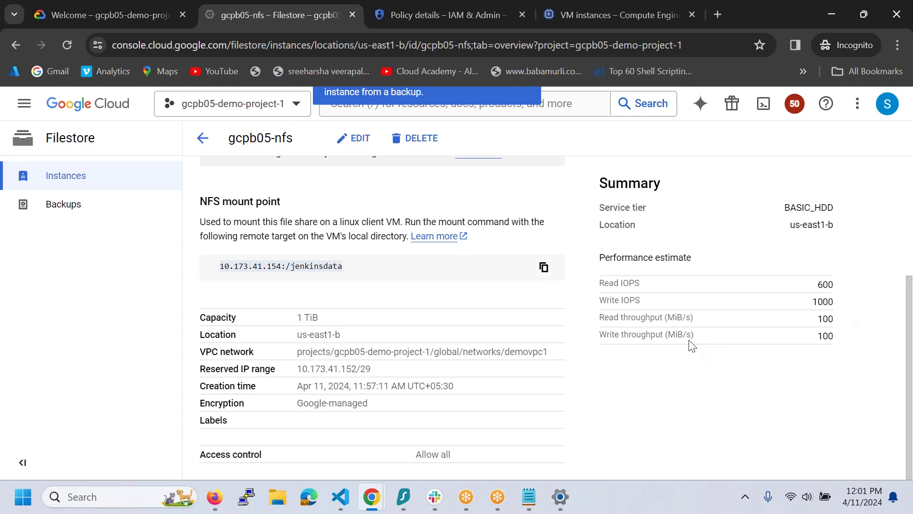
pyautogui.scroll(4, 540, 402)
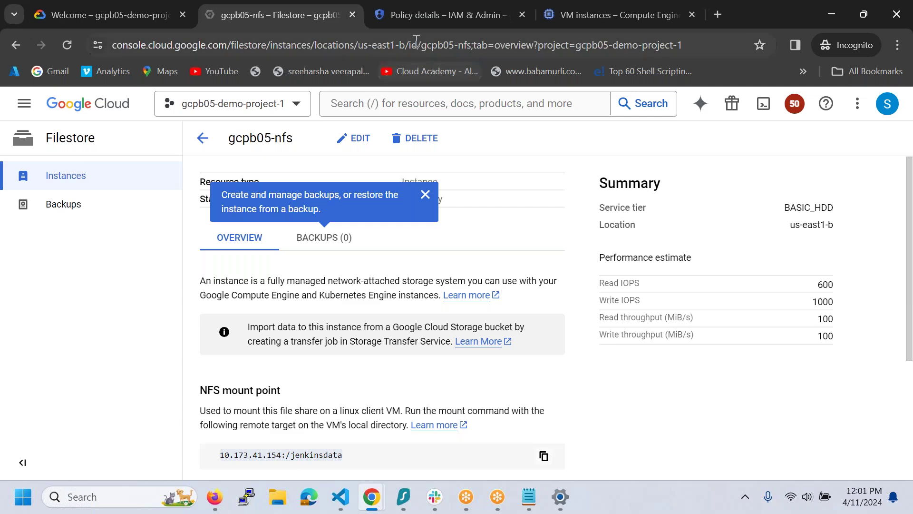
# - Return to the VM instances list and select jenkins-server-01
pyautogui.click(427, 24)
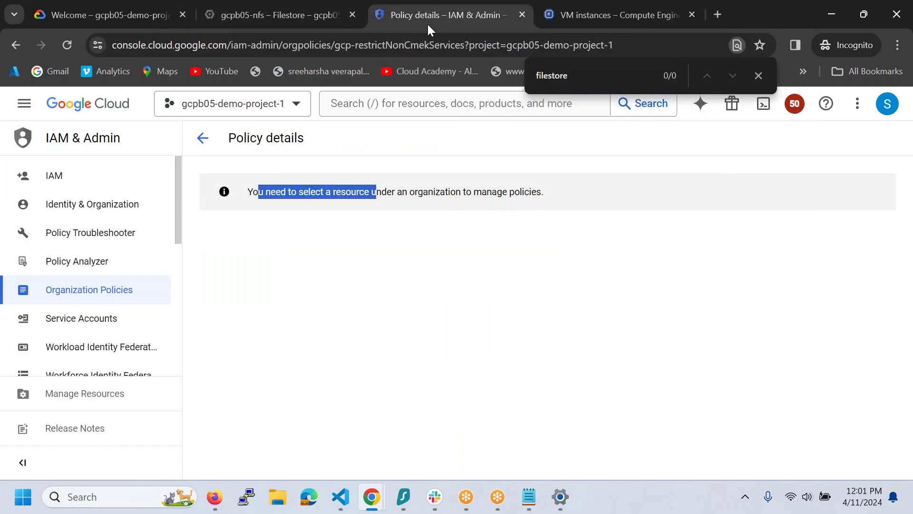
pyautogui.click(556, 24)
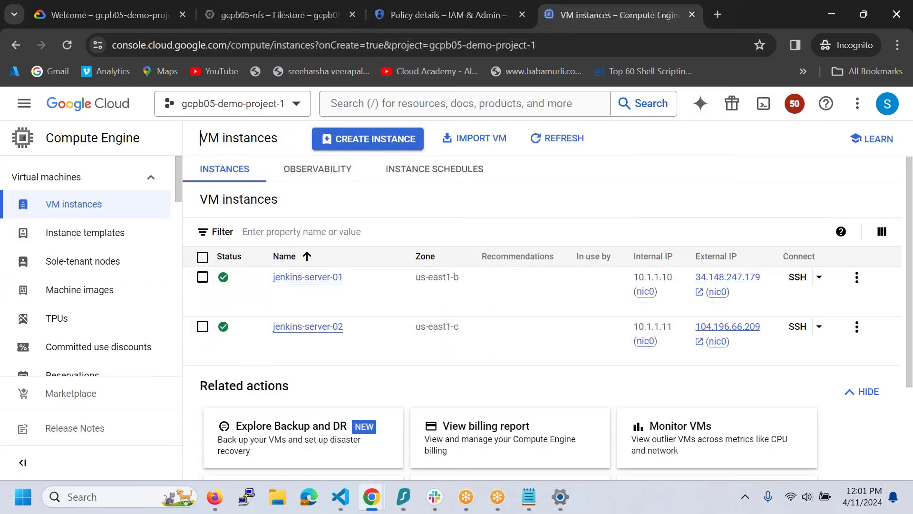
pyautogui.click(775, 309)
pyautogui.click(745, 296)
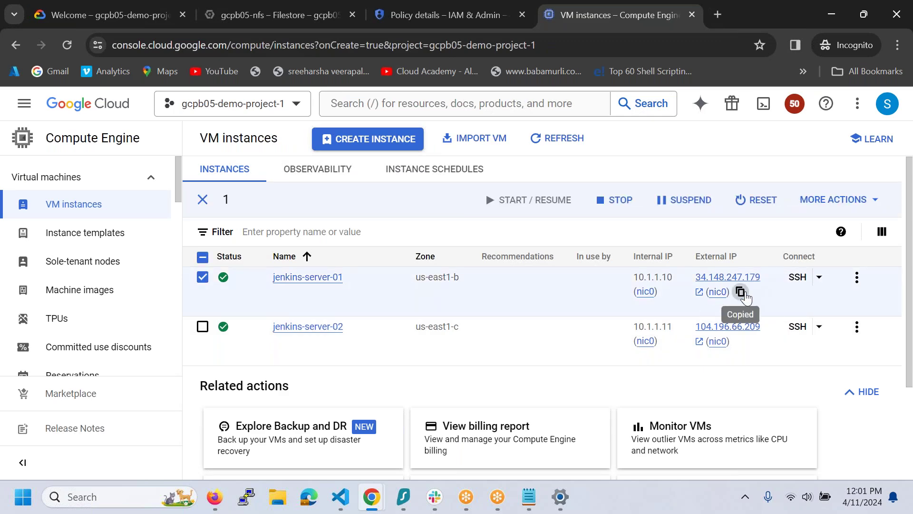
pyautogui.click(247, 497)
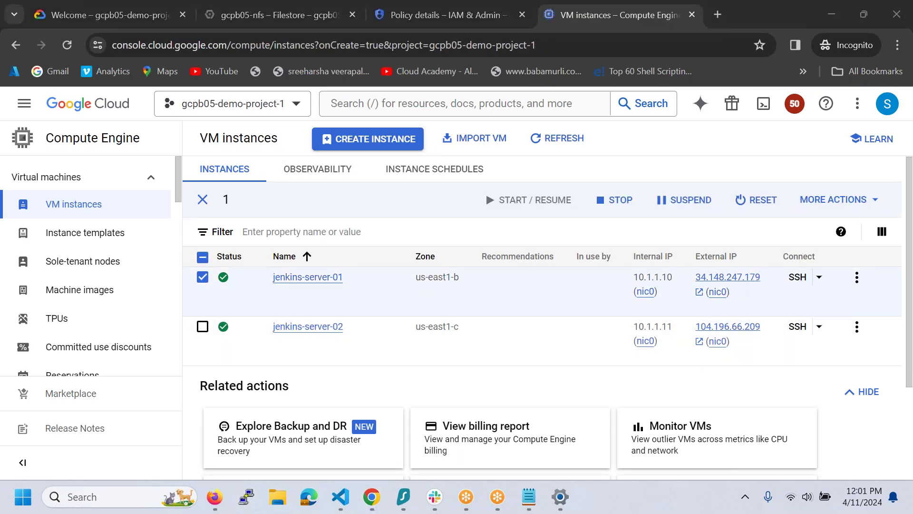
pyautogui.click(447, 309)
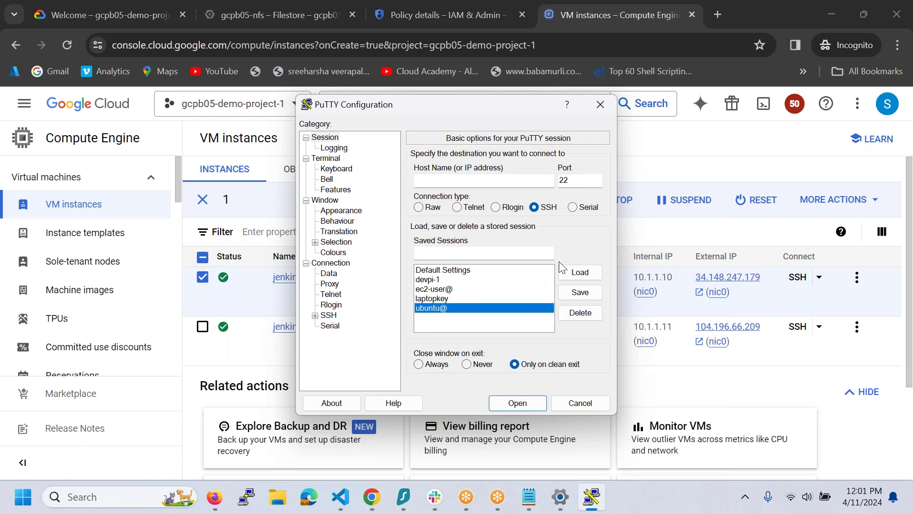
pyautogui.click(454, 298)
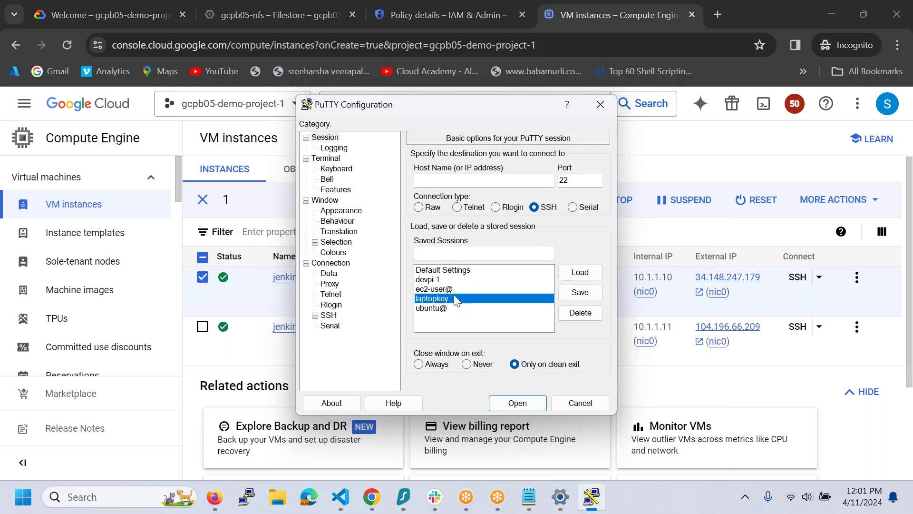
pyautogui.click(579, 272)
pyautogui.click(505, 181)
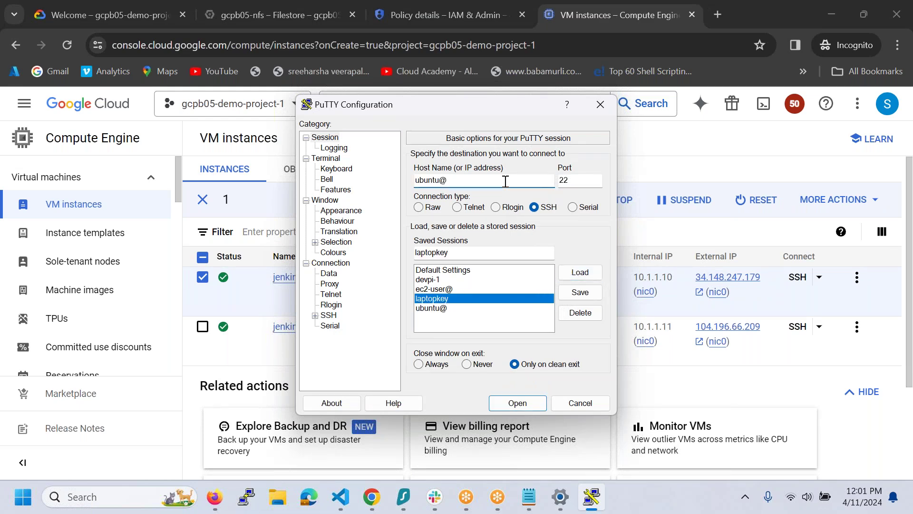
pyautogui.hotkey('ctrl', 'v')
pyautogui.click(517, 402)
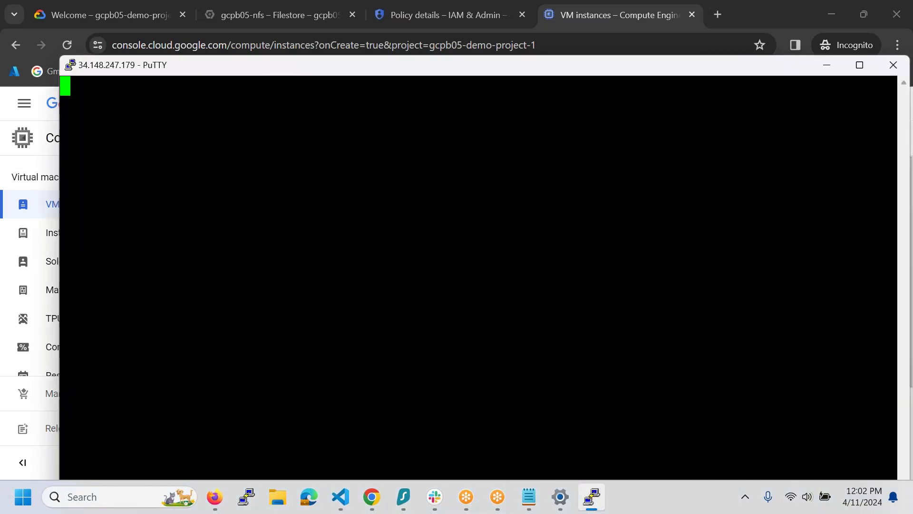
# - Accept the host key, log in with the key passphrase and become root with sudo su -
pyautogui.click(378, 352)
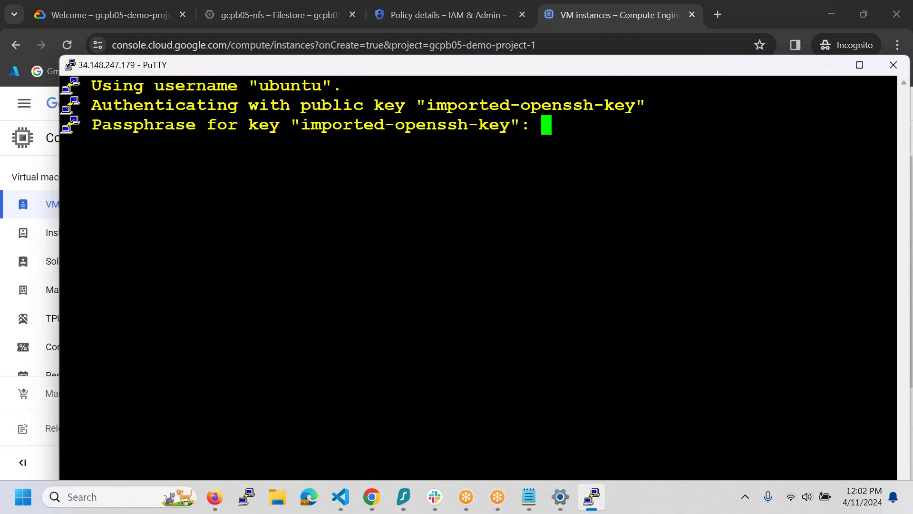
pyautogui.press('Return')
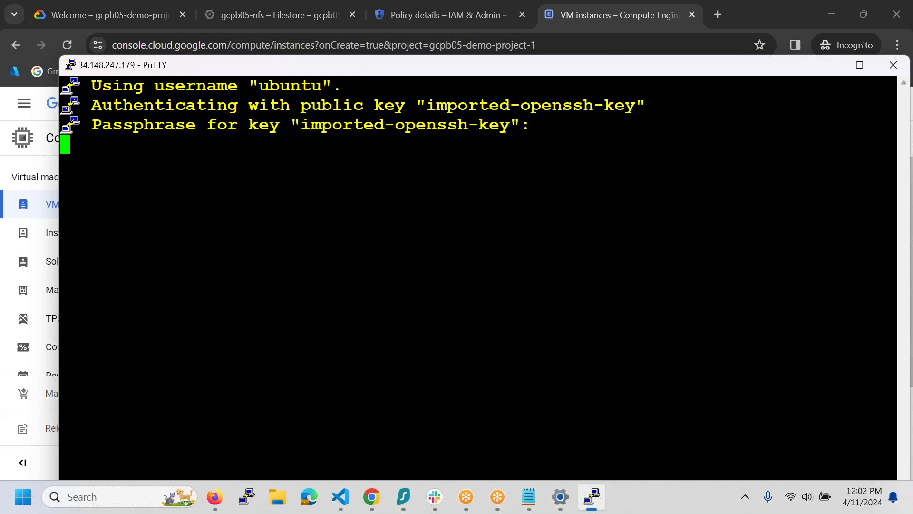
pyautogui.press('Return')
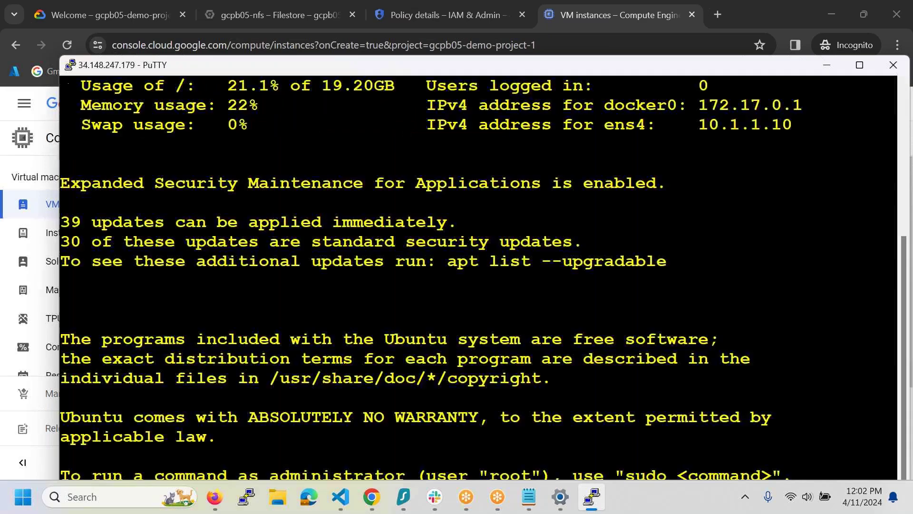
pyautogui.hotkey('ctrl', 'l')
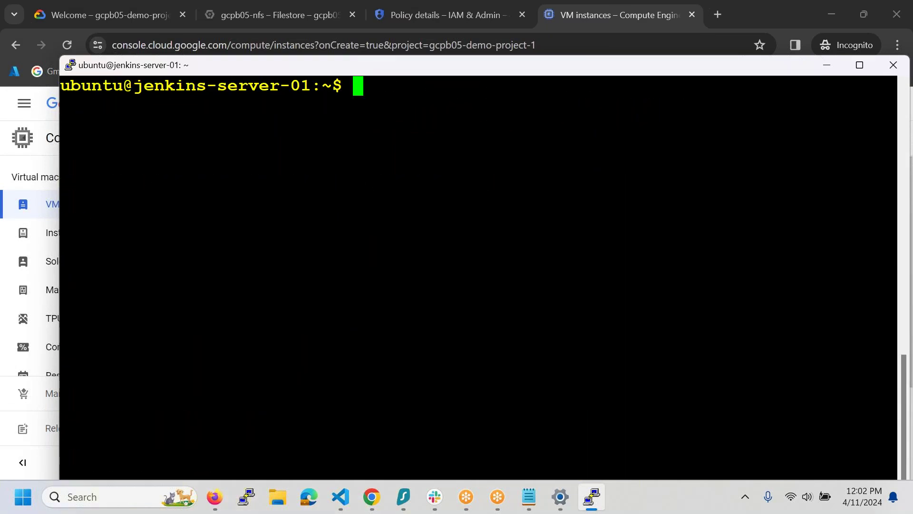
pyautogui.write('sudo su -')
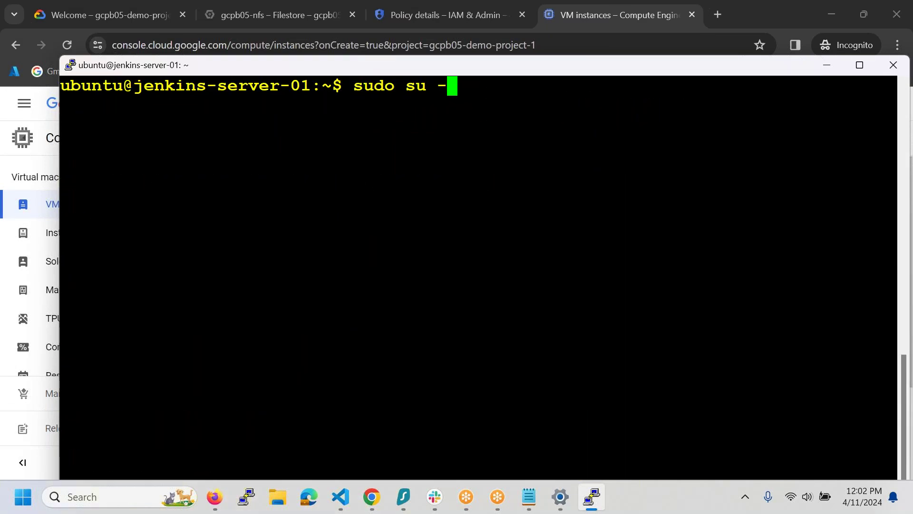
pyautogui.press('Return')
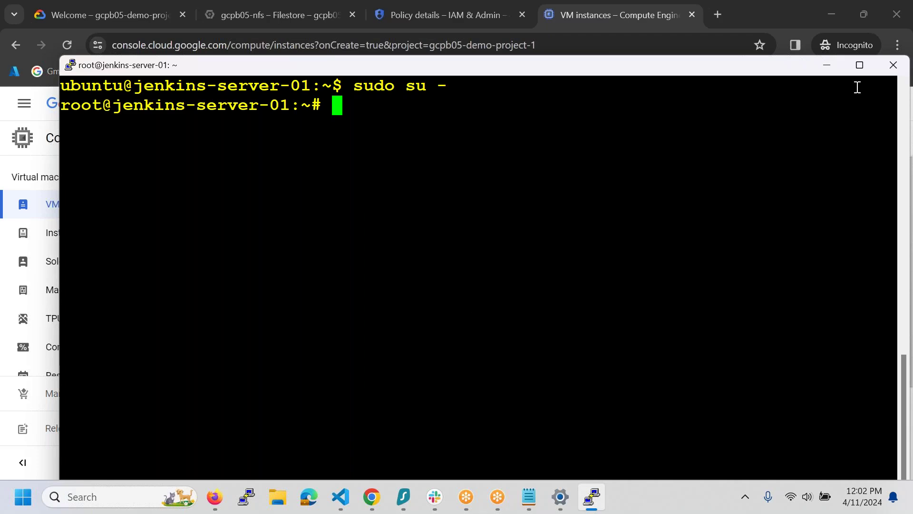
# - Confirm OpenJDK 11.0.22 with java -version, then return to the VM instances page
pyautogui.click(860, 64)
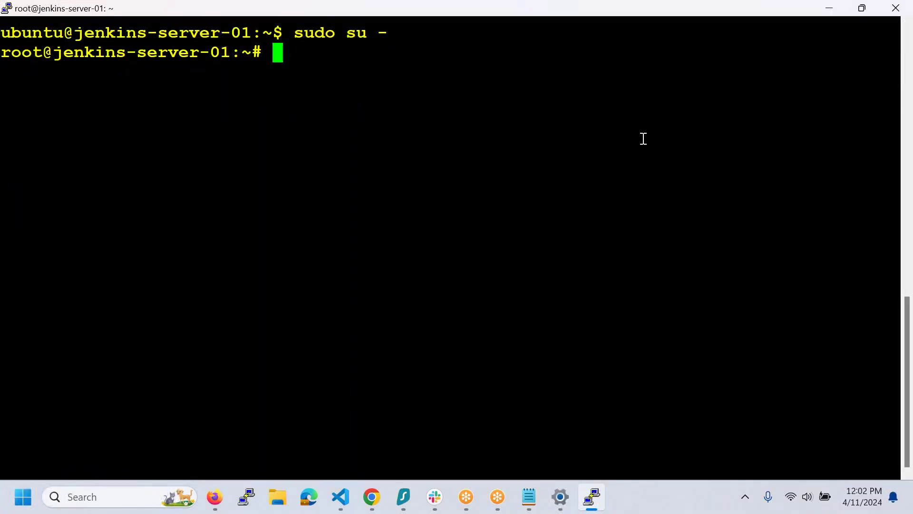
pyautogui.write('java -')
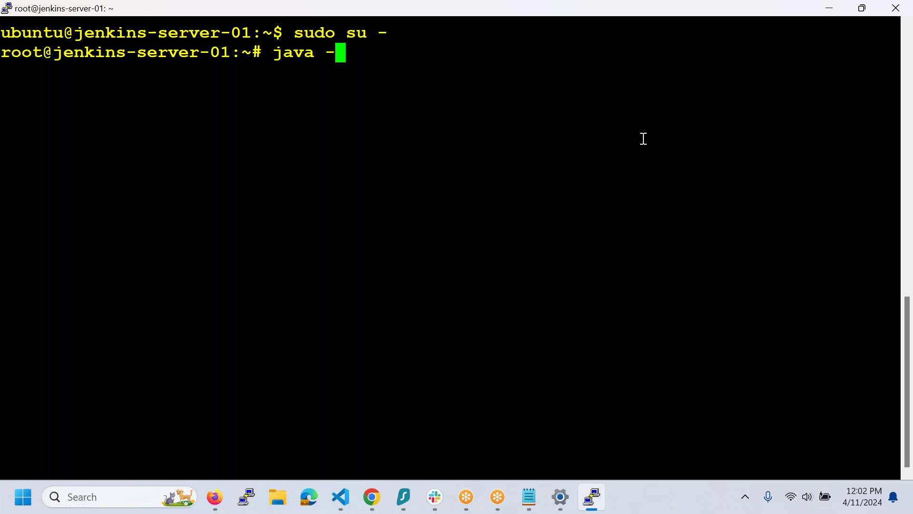
pyautogui.write('version')
pyautogui.press('Return')
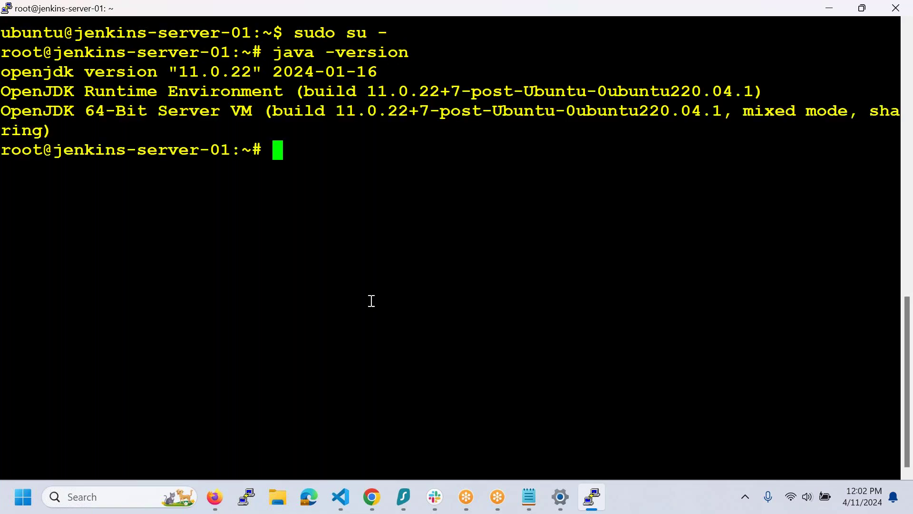
pyautogui.click(372, 497)
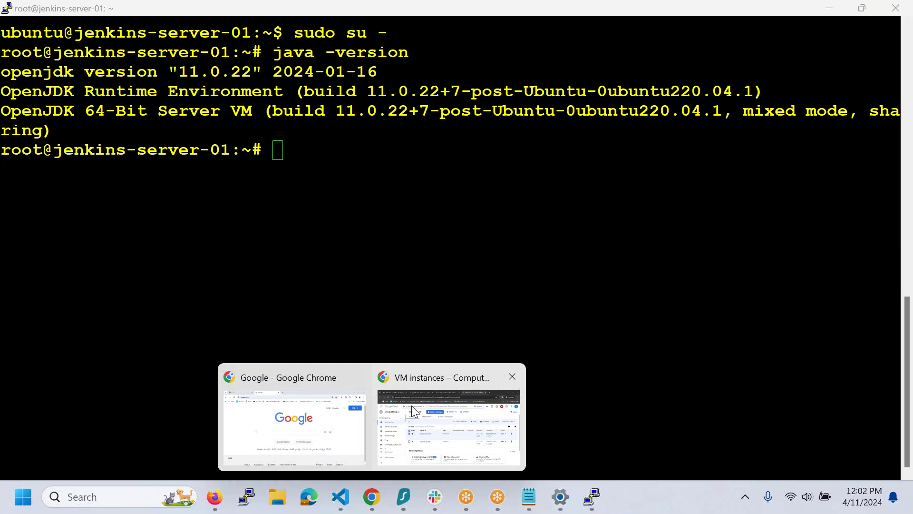
pyautogui.click(436, 418)
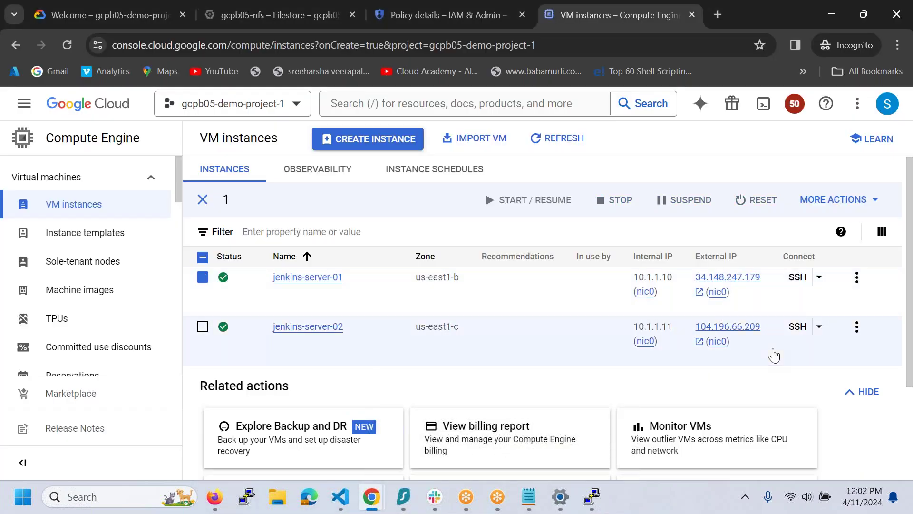
pyautogui.click(740, 341)
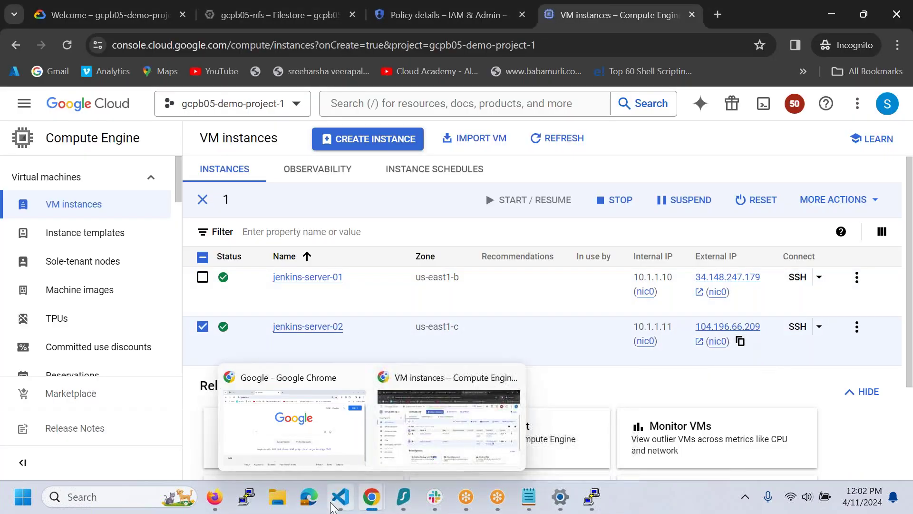
pyautogui.click(255, 500)
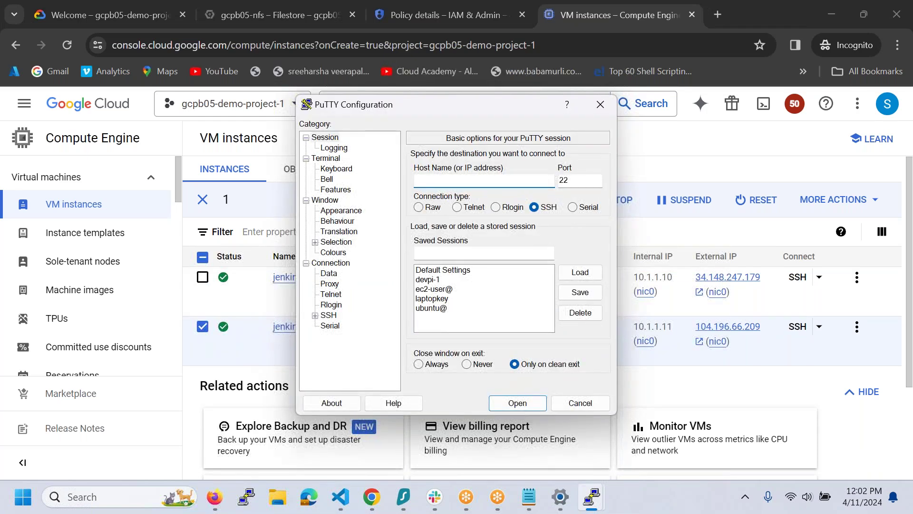
pyautogui.click(439, 301)
pyautogui.click(580, 272)
pyautogui.click(504, 183)
pyautogui.hotkey('ctrl', 'v')
pyautogui.click(511, 404)
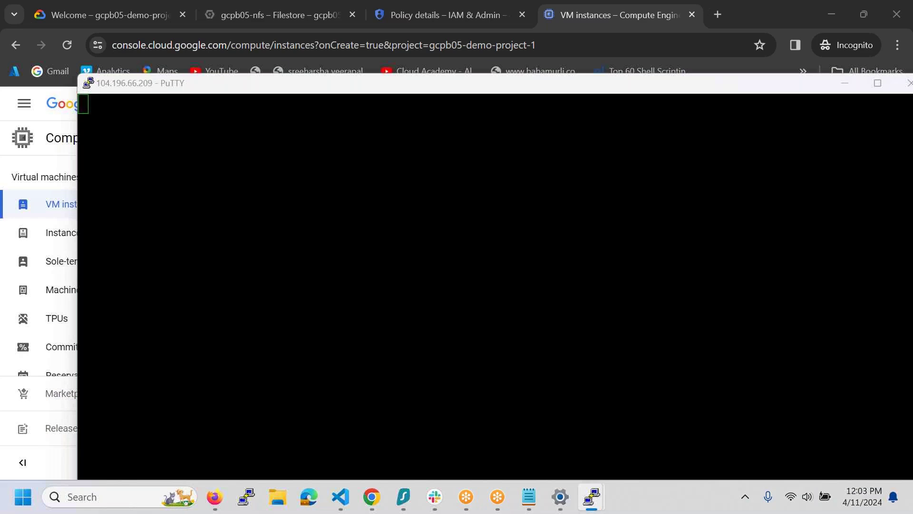
# - Trust the host key, log in with the passphrase and become root via sudo su -
pyautogui.click(399, 348)
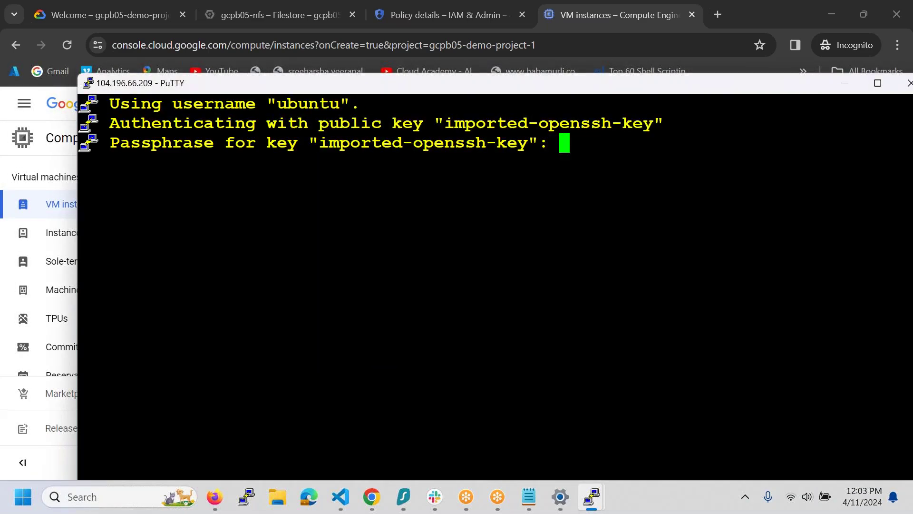
pyautogui.press('Return')
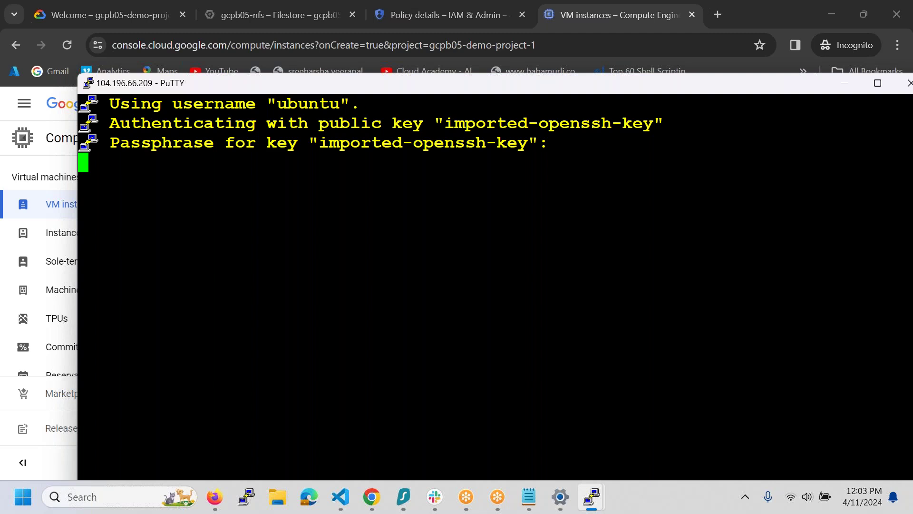
pyautogui.doubleClick(598, 89)
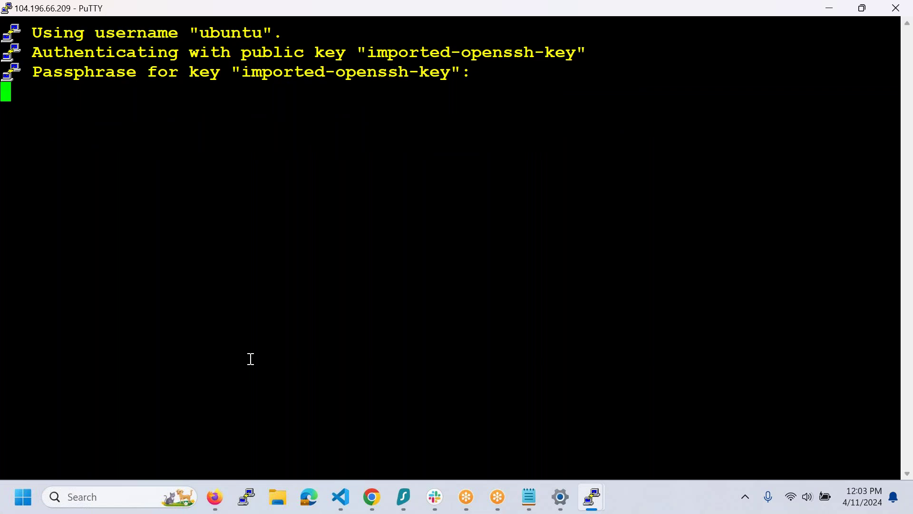
pyautogui.write('sudo su -')
pyautogui.press('Return')
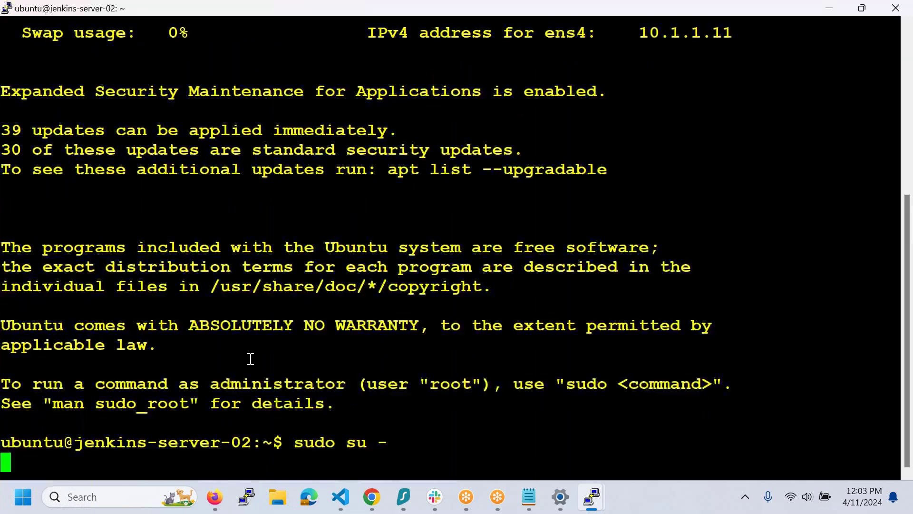
# - Bring the Google Cloud VM instances page back to the front
pyautogui.moveTo(375, 497)
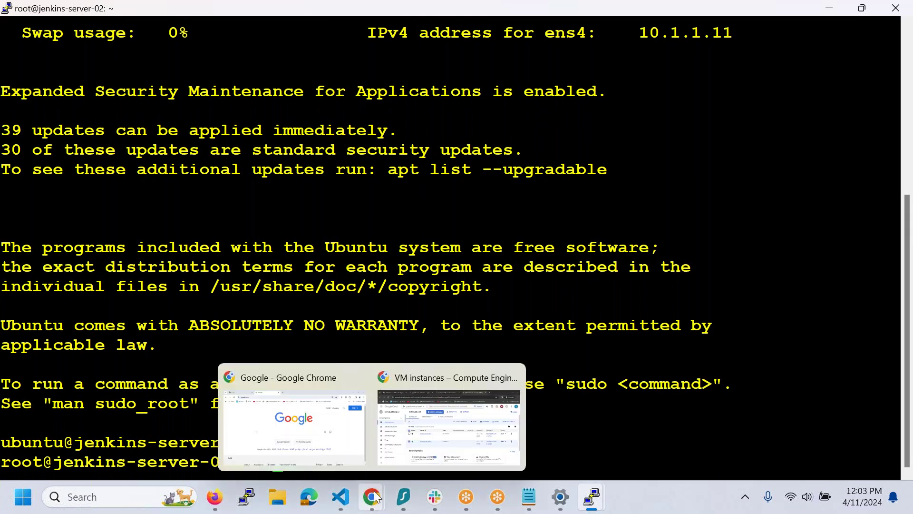
pyautogui.click(449, 419)
pyautogui.click(202, 277)
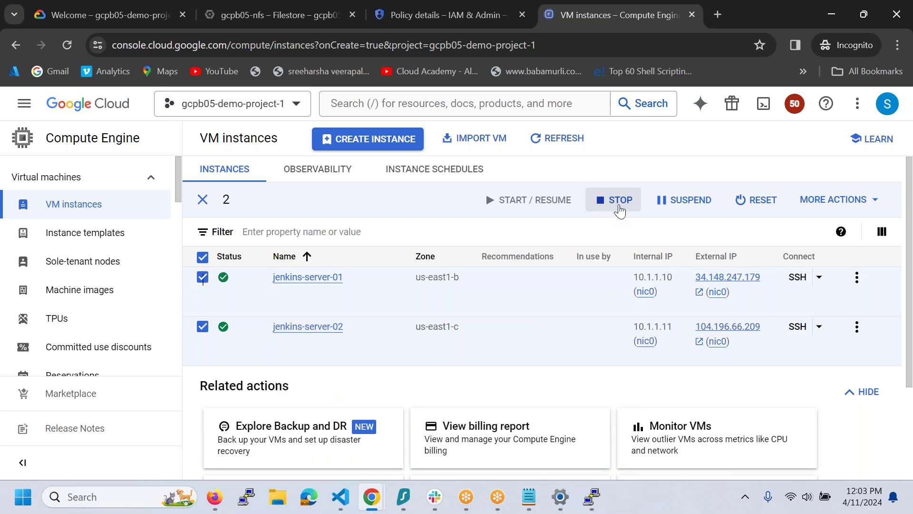
# - Clear the selection, review jenkins-server-01's details and more-actions menu, then click EDIT
pyautogui.click(209, 256)
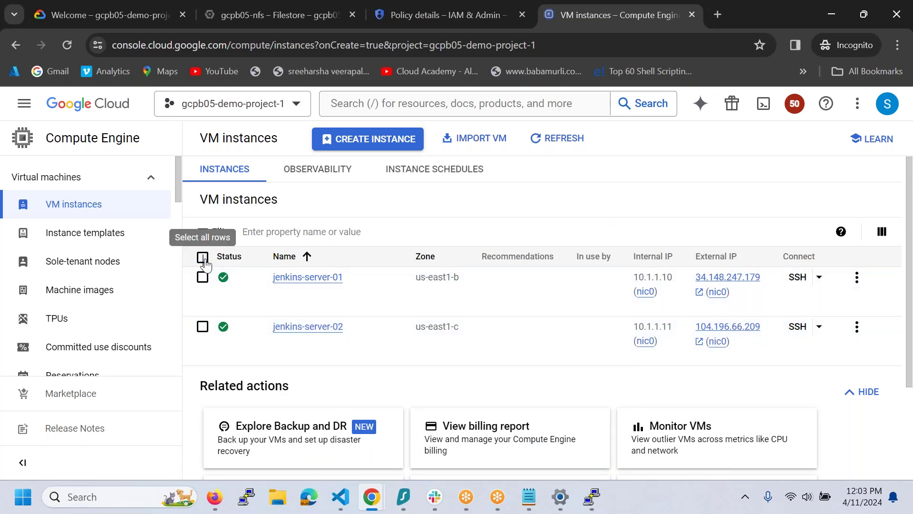
pyautogui.click(322, 281)
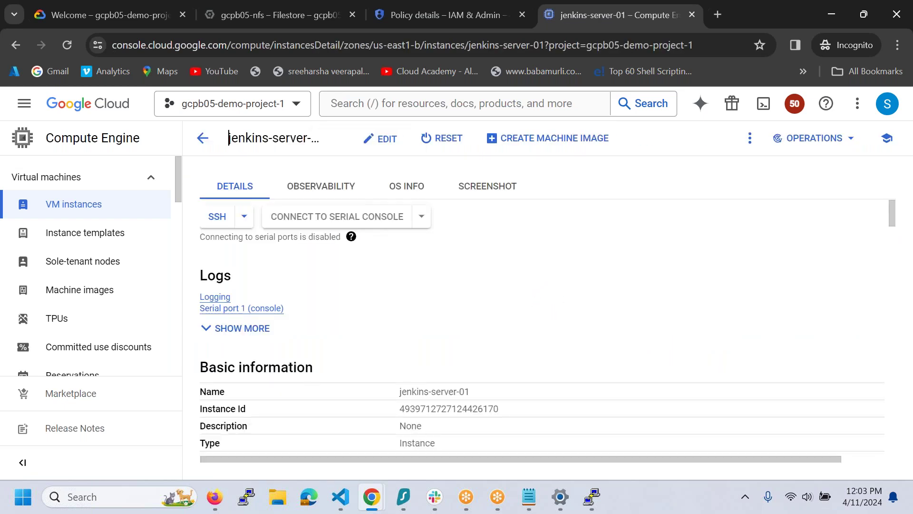
pyautogui.scroll(-5, 373, 339)
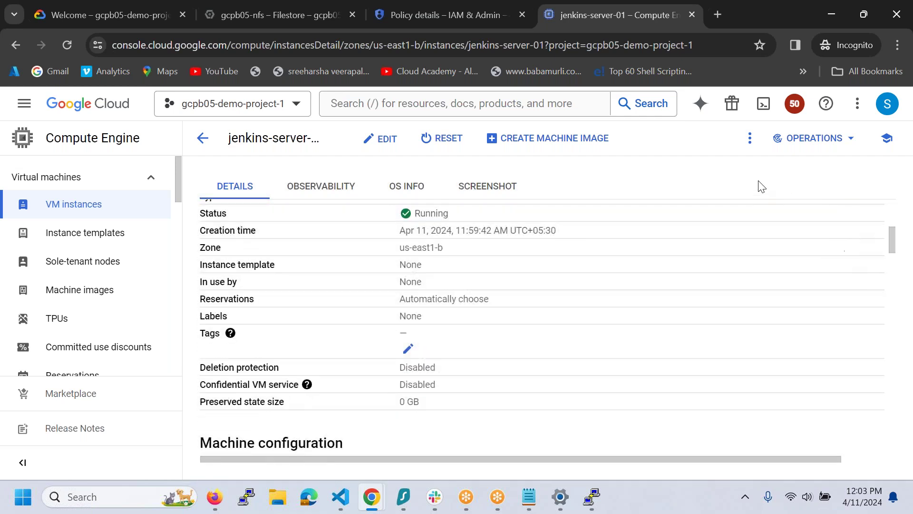
pyautogui.click(750, 139)
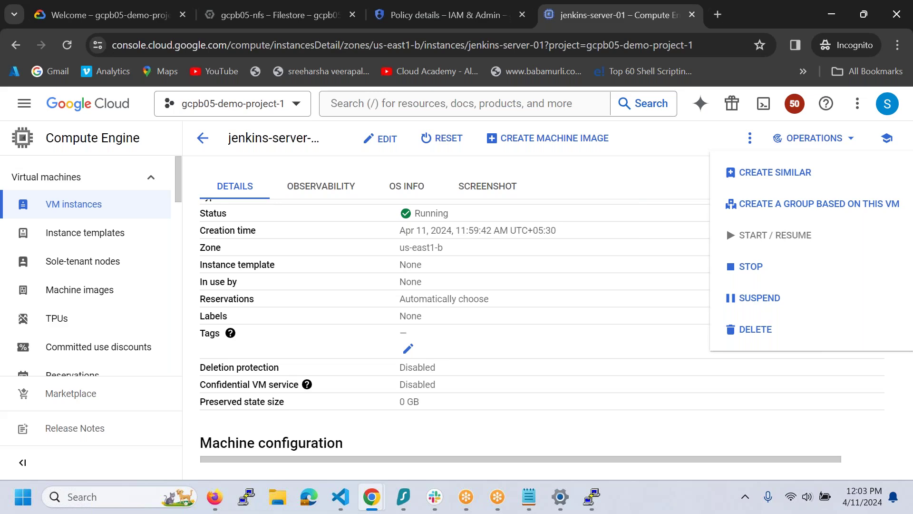
pyautogui.click(595, 305)
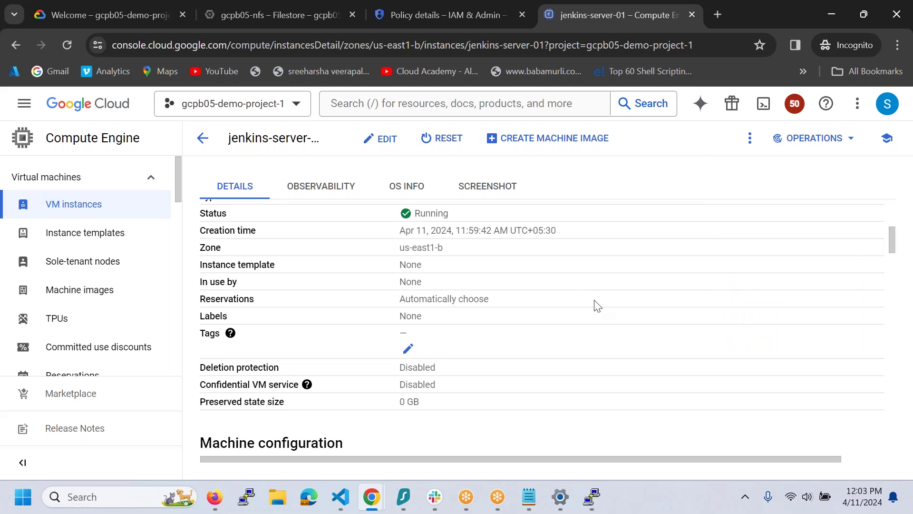
pyautogui.scroll(2, 597, 305)
pyautogui.scroll(-5, 597, 305)
pyautogui.scroll(-2, 597, 305)
pyautogui.scroll(2, 597, 305)
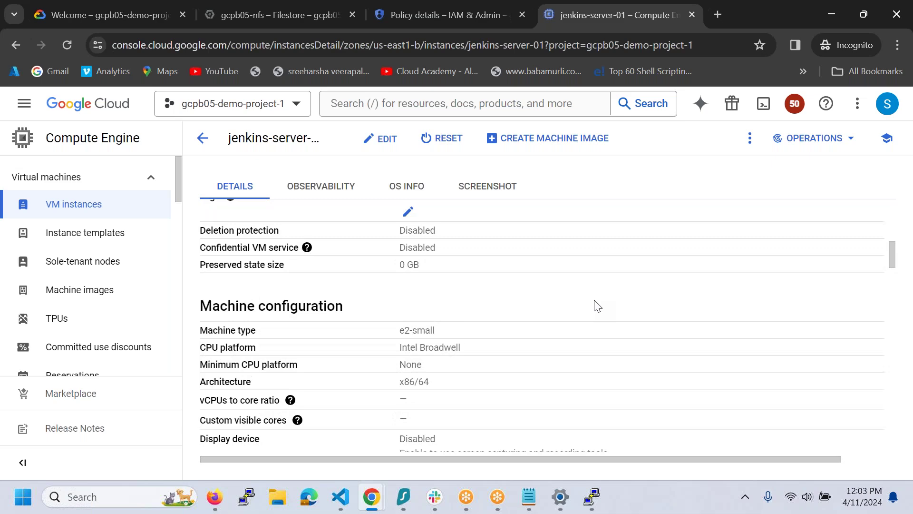
pyautogui.scroll(5, 597, 300)
pyautogui.click(367, 143)
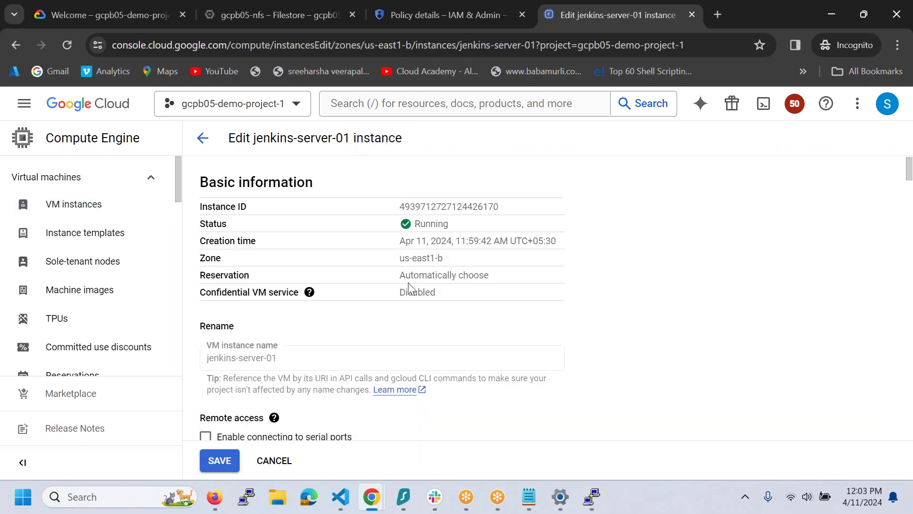
# - Note the machine type can only change after stopping jenkins-server-01, then return to VM instances
pyautogui.scroll(-10, 408, 286)
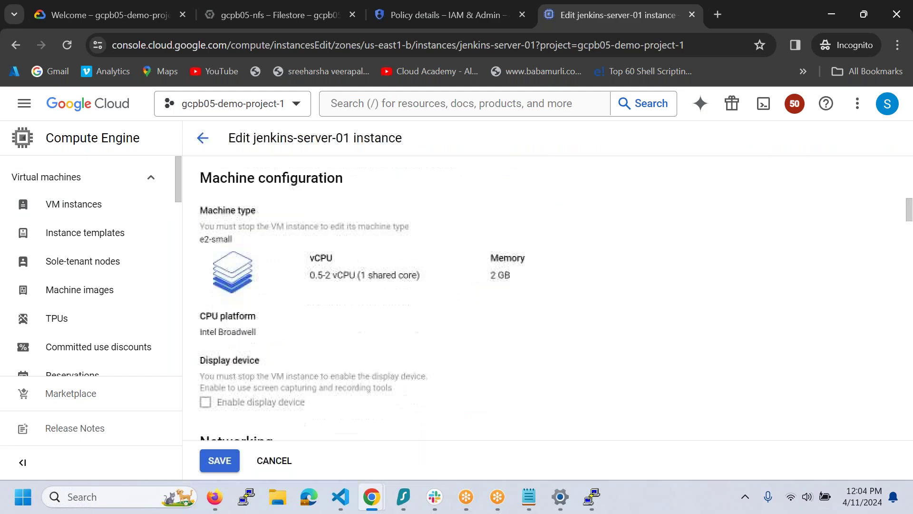
pyautogui.scroll(2, 322, 265)
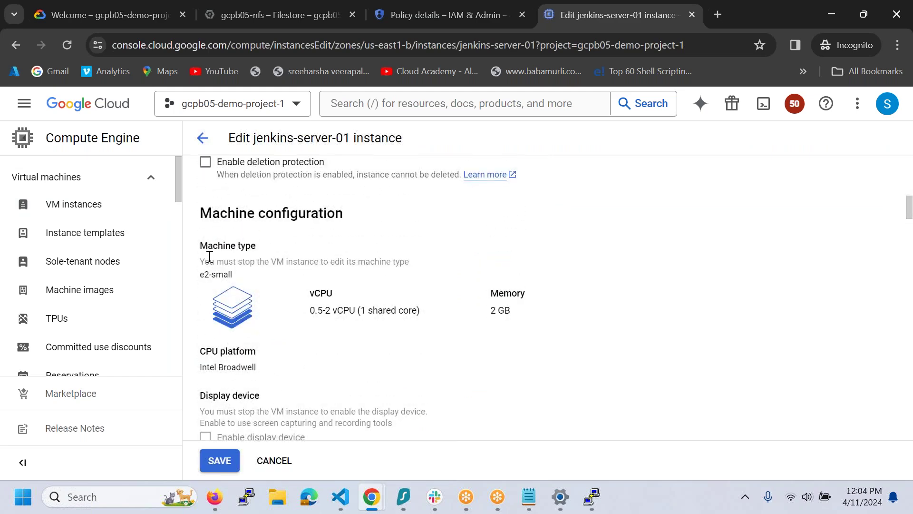
pyautogui.moveTo(204, 261); pyautogui.dragTo(420, 265)
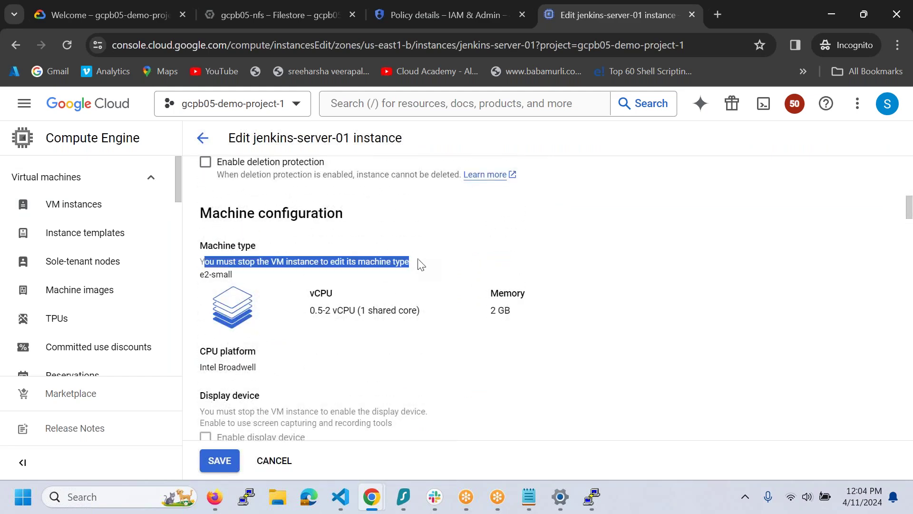
pyautogui.scroll(10, 419, 261)
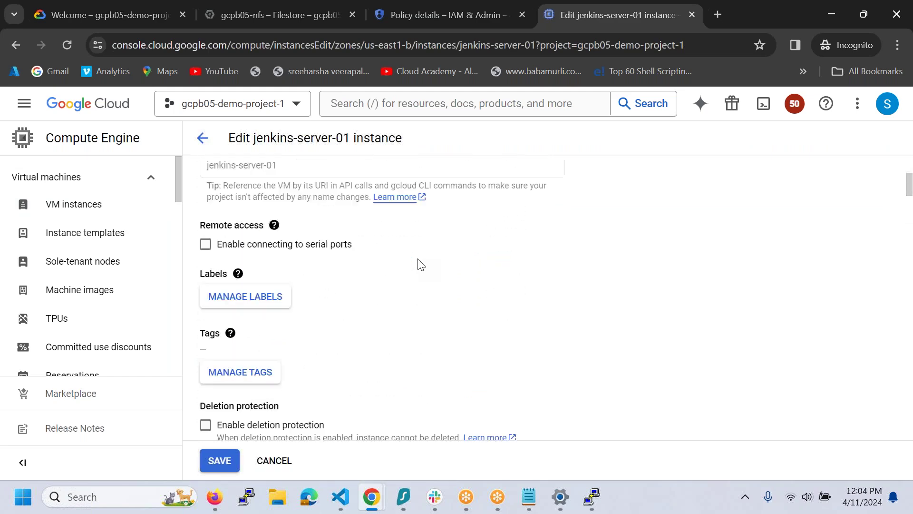
pyautogui.click(82, 209)
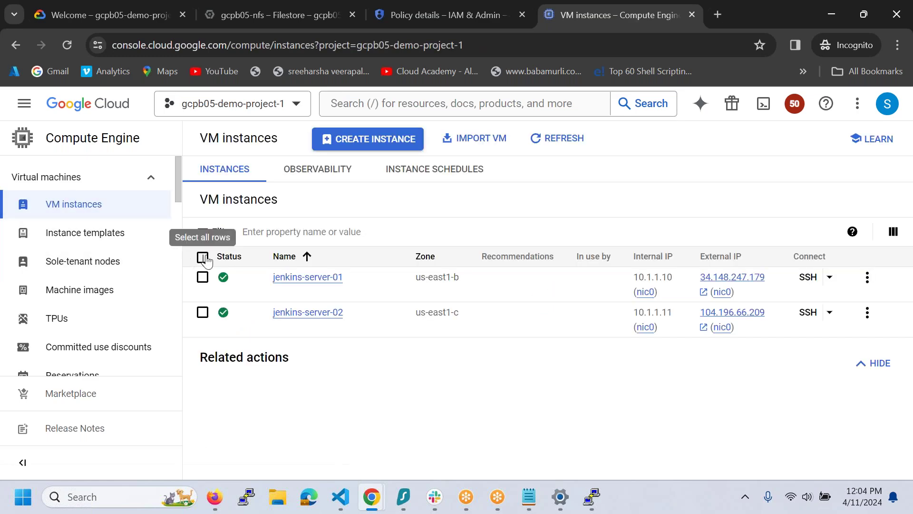
# - Select all VM rows, STOP and confirm, then REFRESH the instance list
pyautogui.click(203, 257)
pyautogui.click(618, 200)
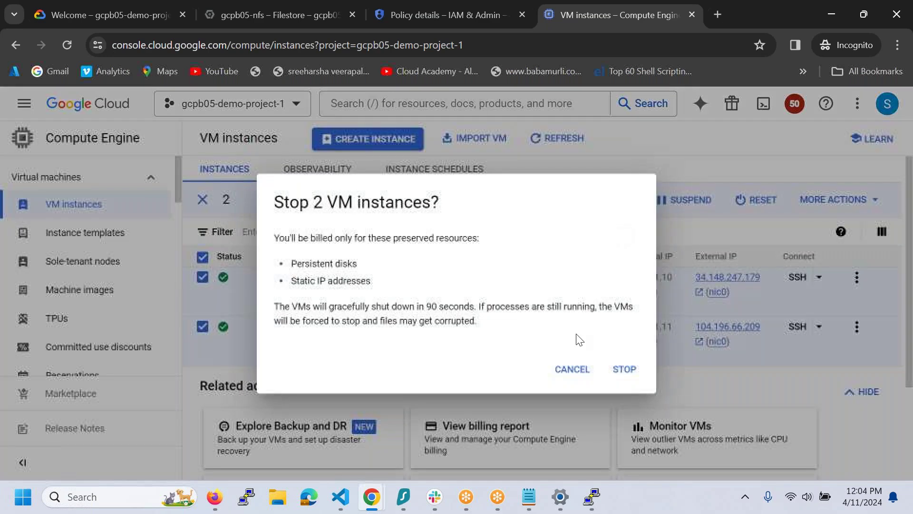
pyautogui.click(624, 369)
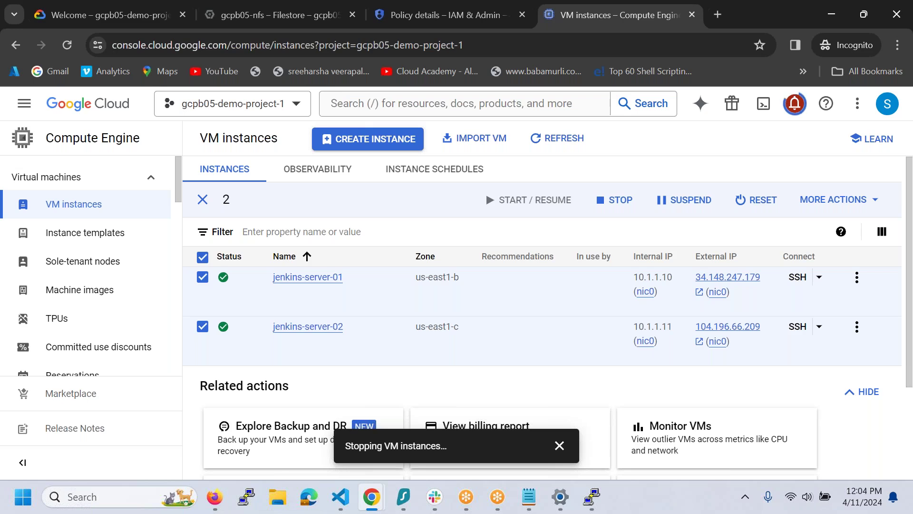
pyautogui.click(541, 142)
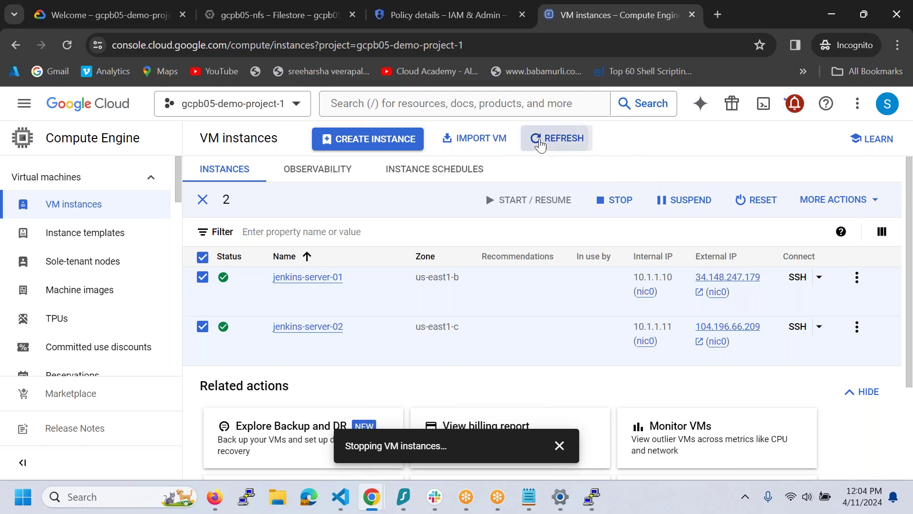
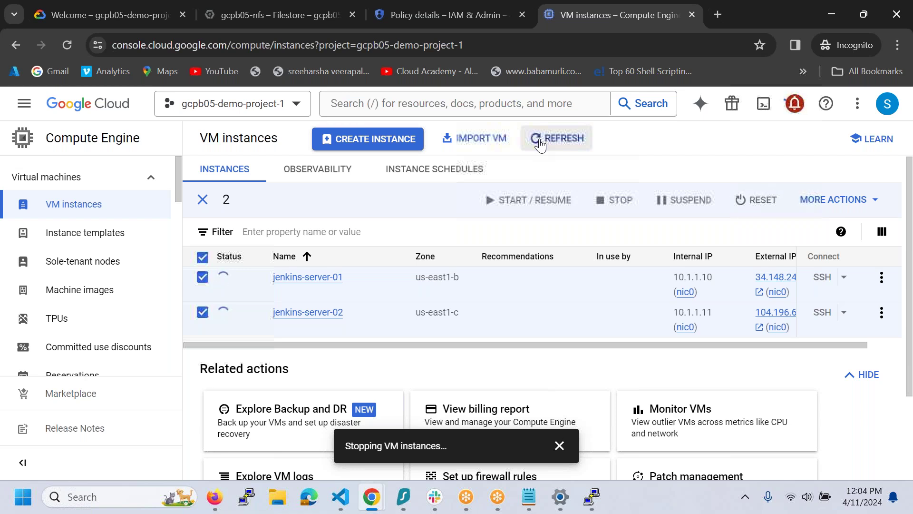
# - Refresh the instance list until both Jenkins servers show Stopped, then view jenkins-server-01's details
pyautogui.click(541, 145)
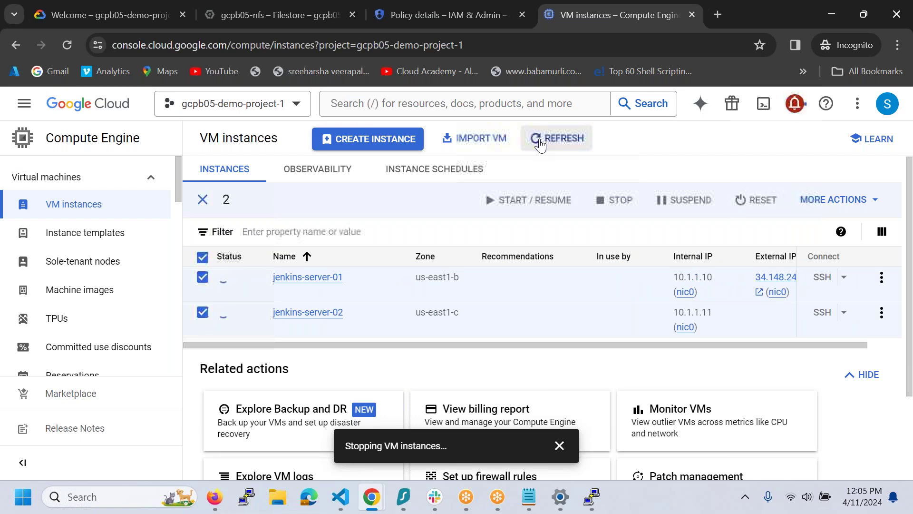
pyautogui.click(541, 145)
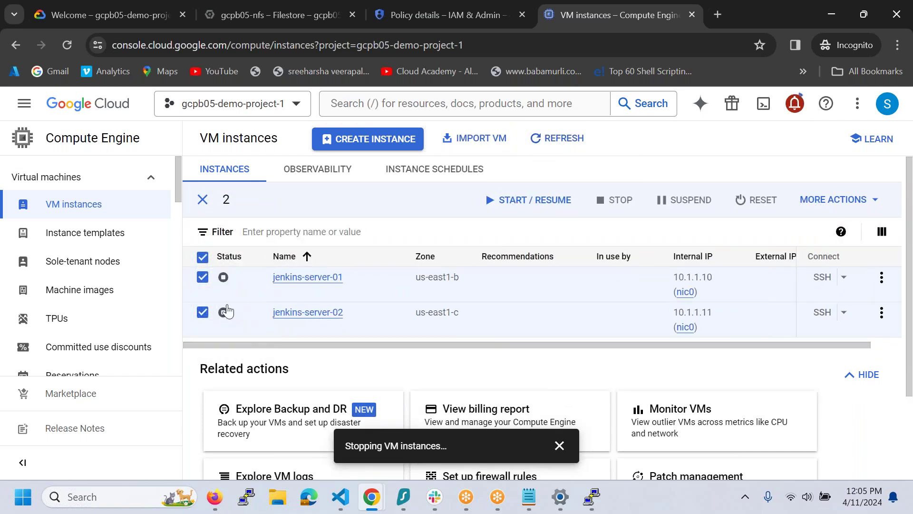
pyautogui.click(205, 259)
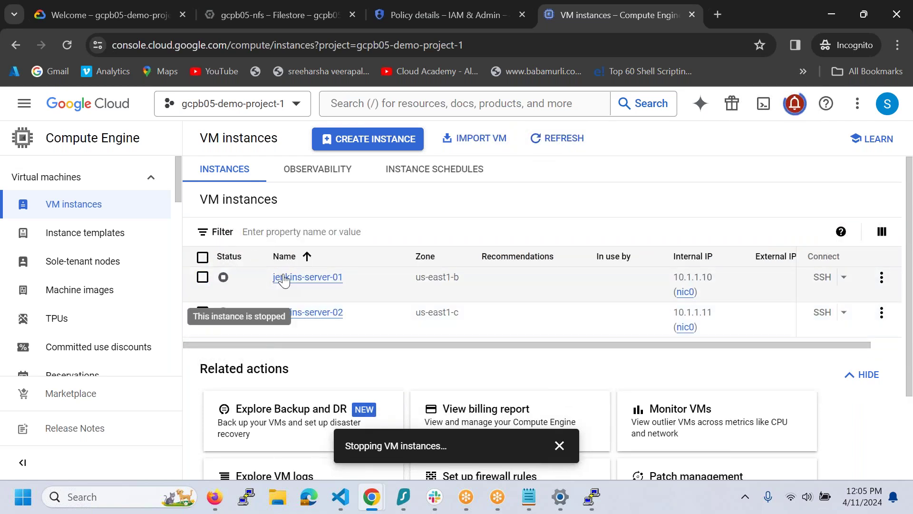
pyautogui.click(285, 276)
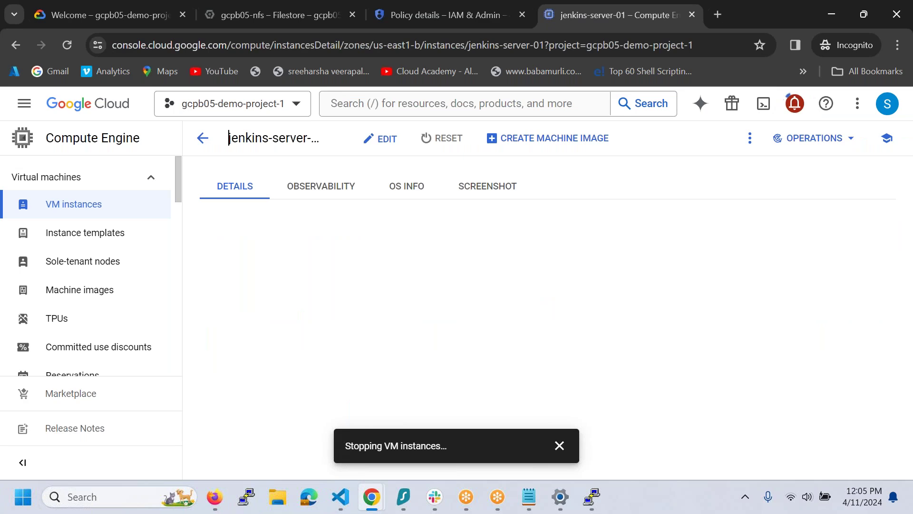
pyautogui.click(386, 142)
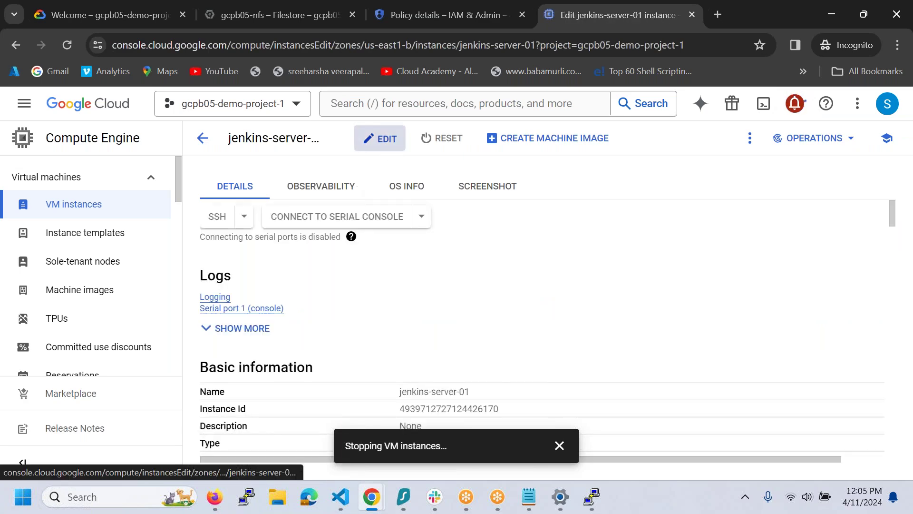
pyautogui.scroll(-8, 399, 291)
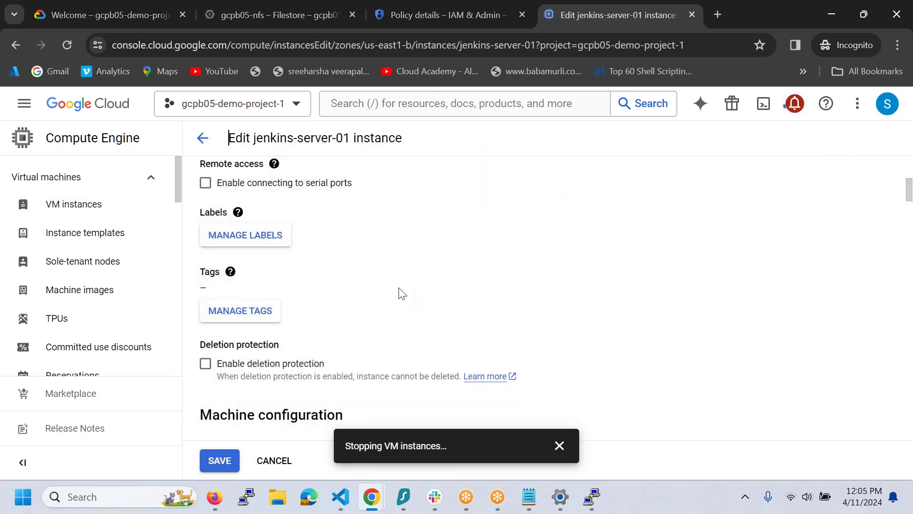
pyautogui.scroll(-5, 400, 292)
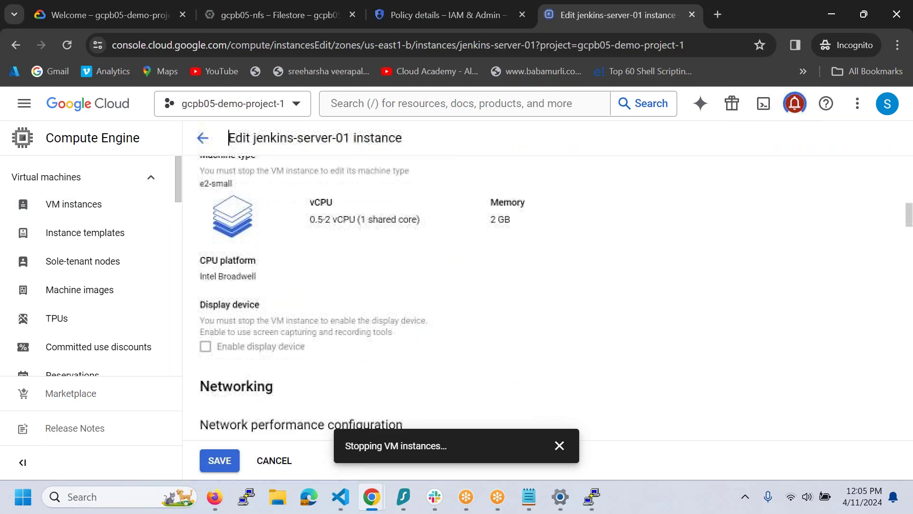
pyautogui.scroll(2, 400, 291)
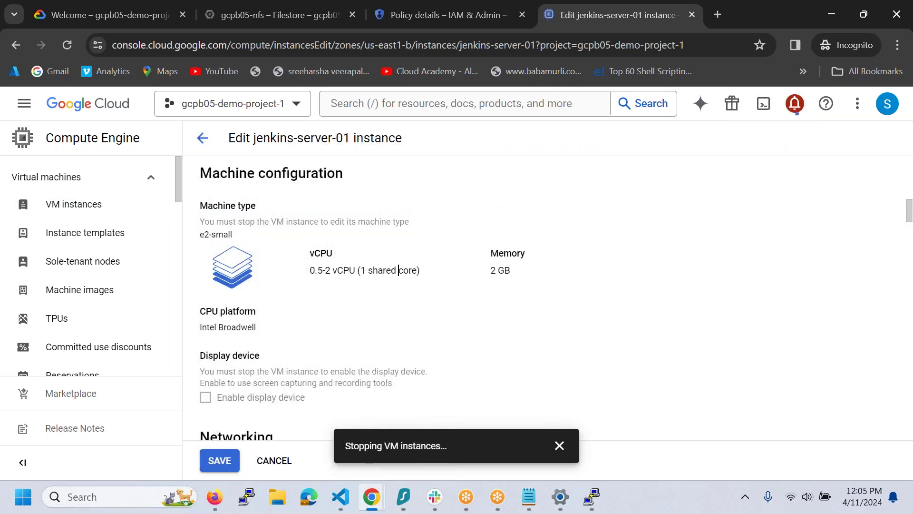
pyautogui.scroll(-9, 363, 270)
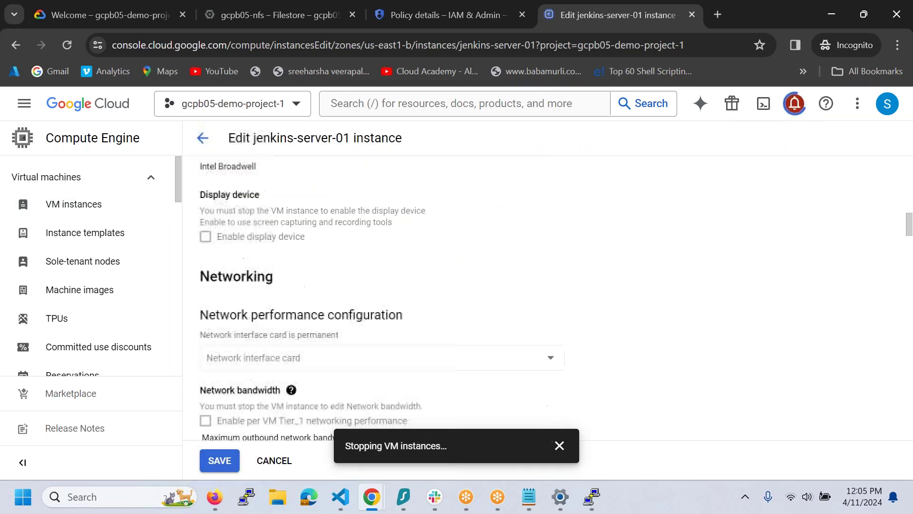
pyautogui.scroll(-10, 363, 270)
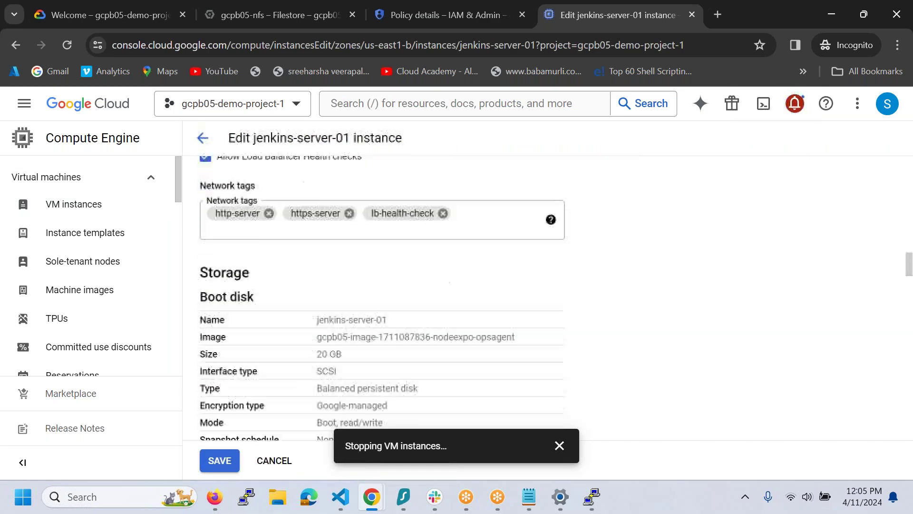
pyautogui.click(285, 459)
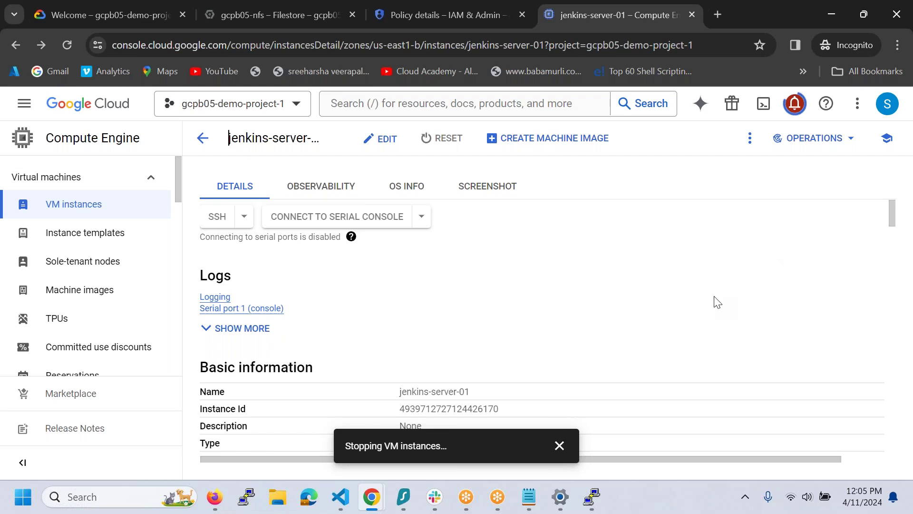
pyautogui.scroll(-2, 714, 302)
pyautogui.click(560, 446)
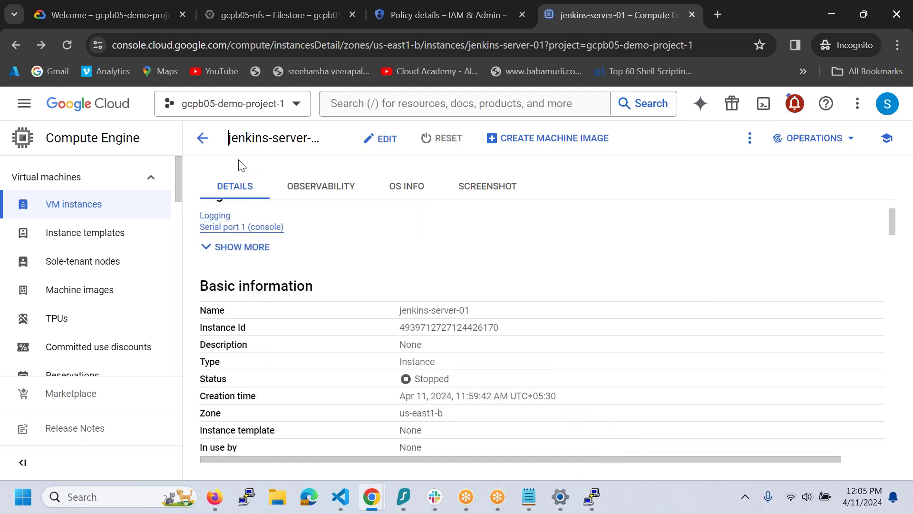
pyautogui.click(59, 208)
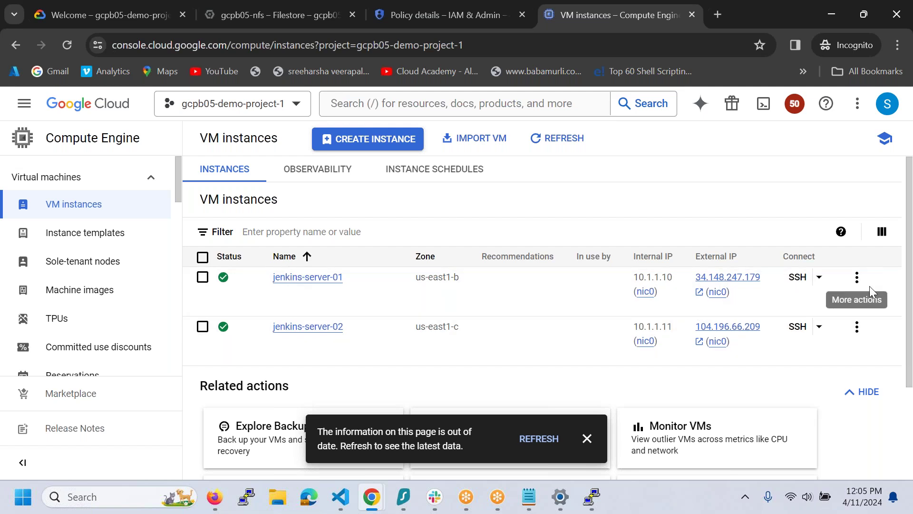
# - Select both Jenkins VMs and start a Delete from More Actions, but cancel it
pyautogui.click(851, 283)
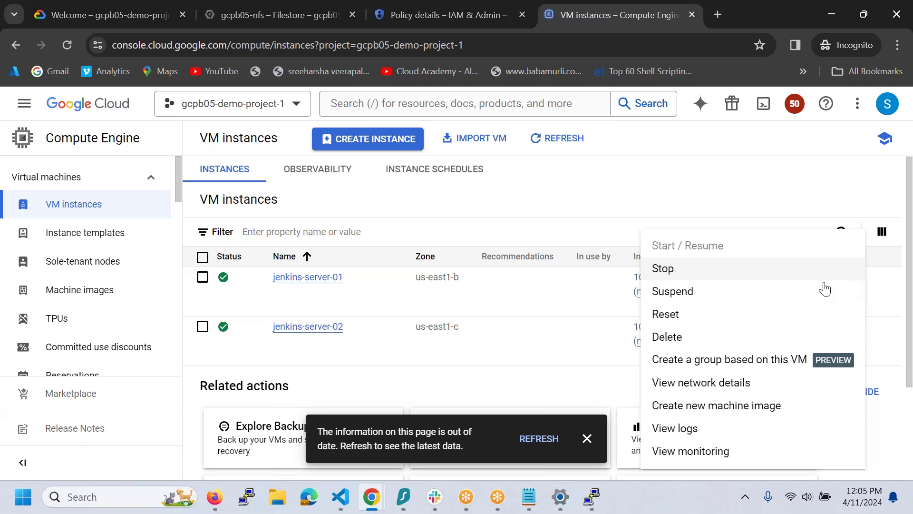
pyautogui.click(202, 259)
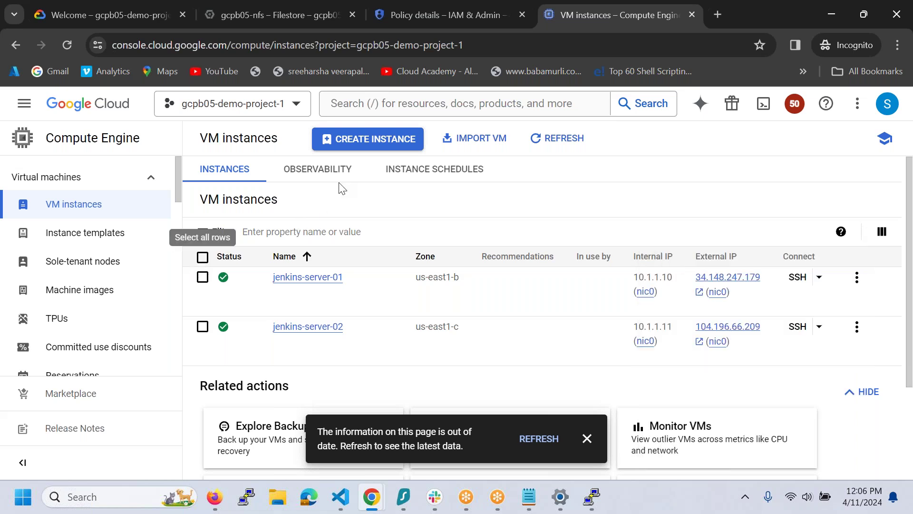
pyautogui.click(202, 259)
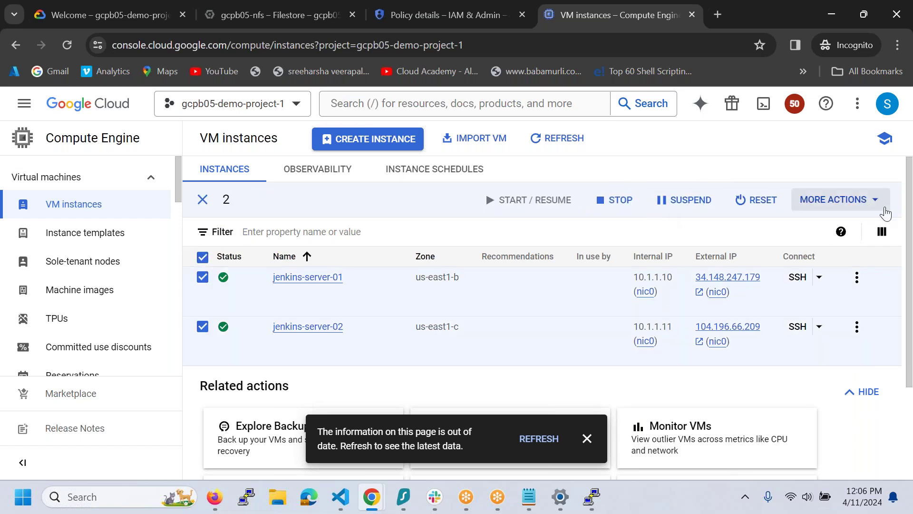
pyautogui.click(837, 200)
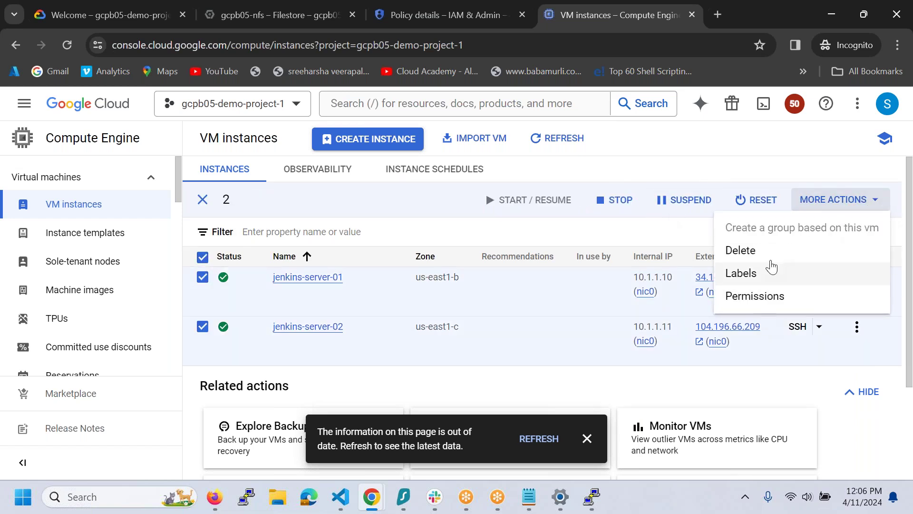
pyautogui.click(770, 251)
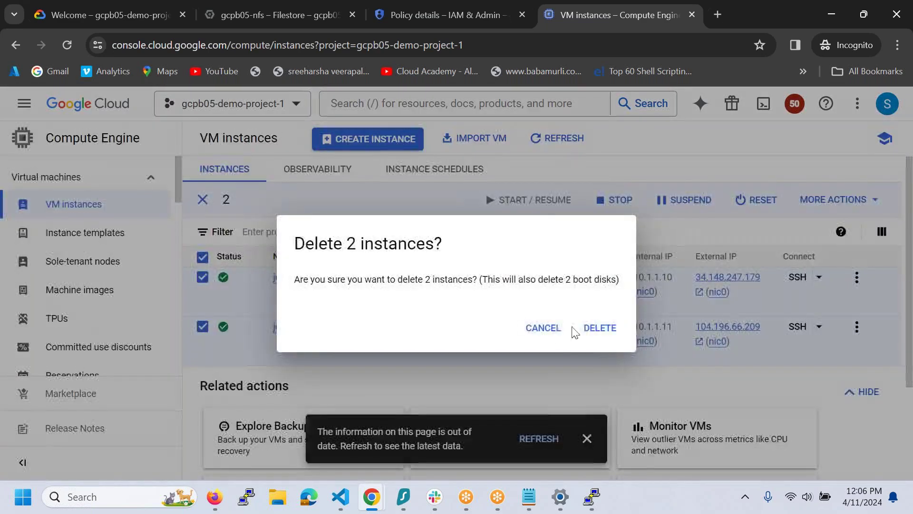
pyautogui.click(554, 333)
# - Dismiss the connection-closed error in the jenkins-server-01 PuTTY window and restart the session
pyautogui.moveTo(576, 508)
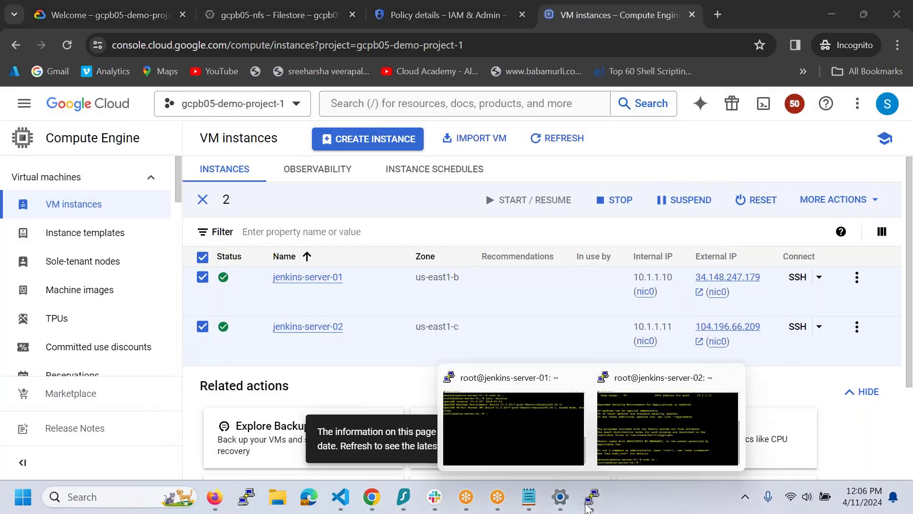
pyautogui.click(508, 423)
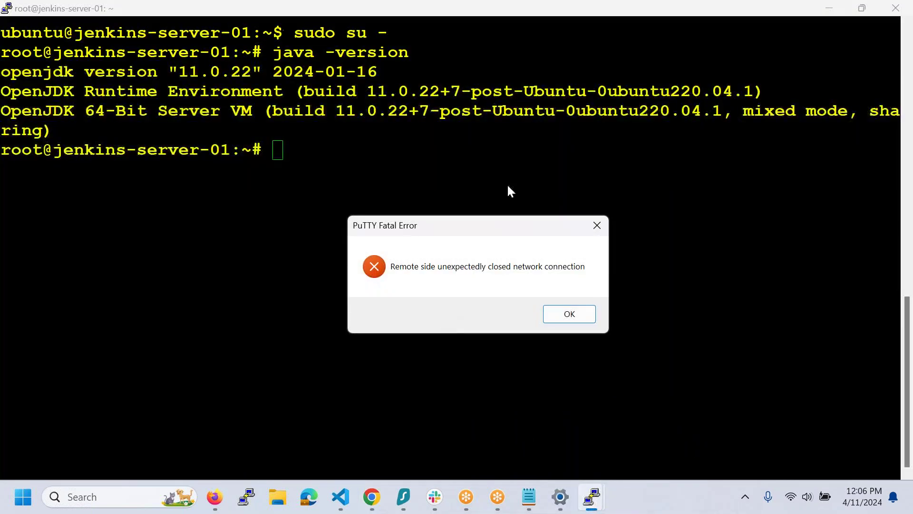
pyautogui.click(568, 314)
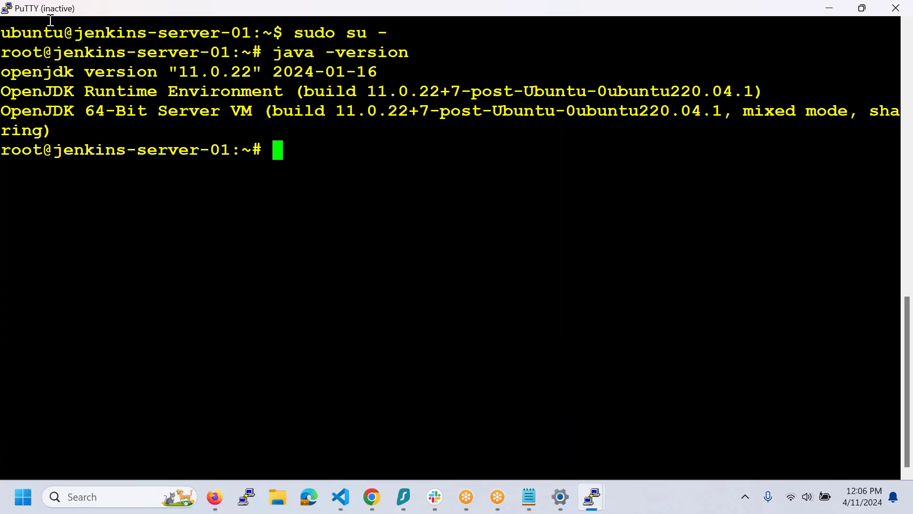
pyautogui.rightClick(93, 13)
pyautogui.click(157, 168)
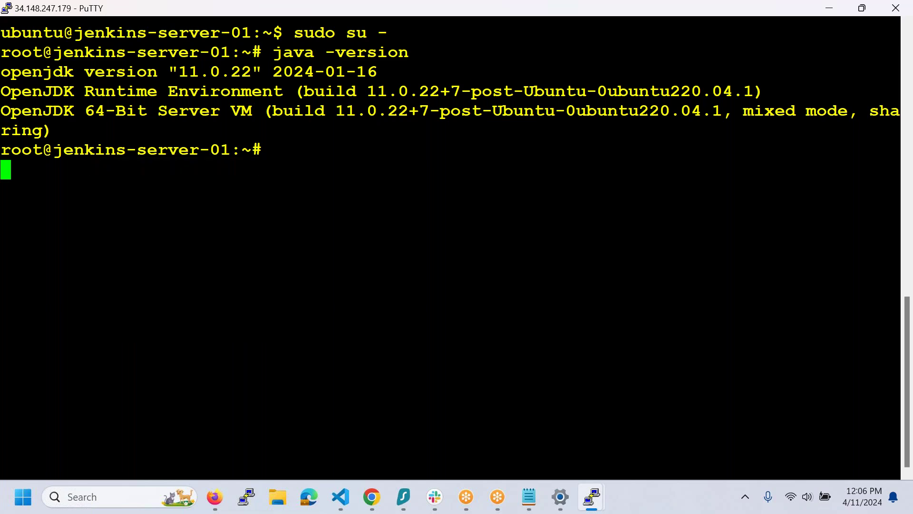
# - Minimize Firefox, check the VM list, then duplicate the jenkins-server-01 SSH session
pyautogui.click(216, 495)
pyautogui.click(219, 491)
pyautogui.moveTo(372, 496)
pyautogui.click(381, 441)
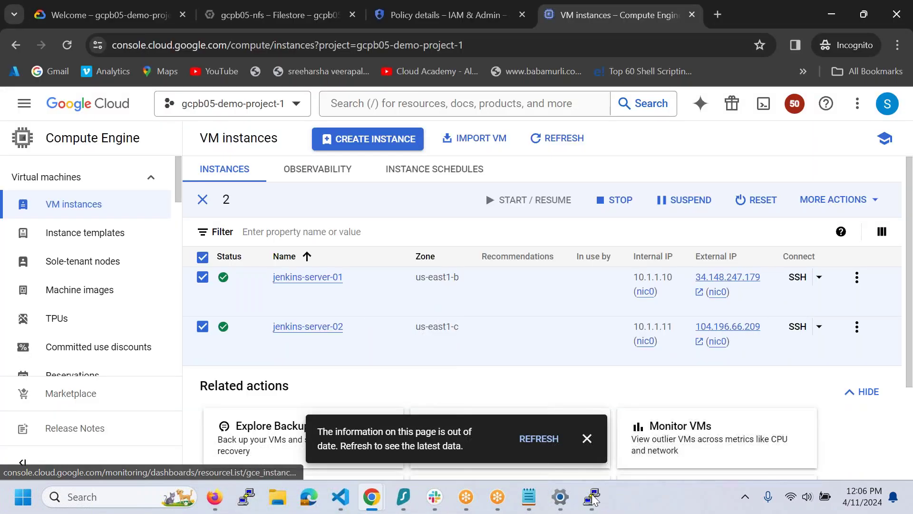
pyautogui.moveTo(590, 498)
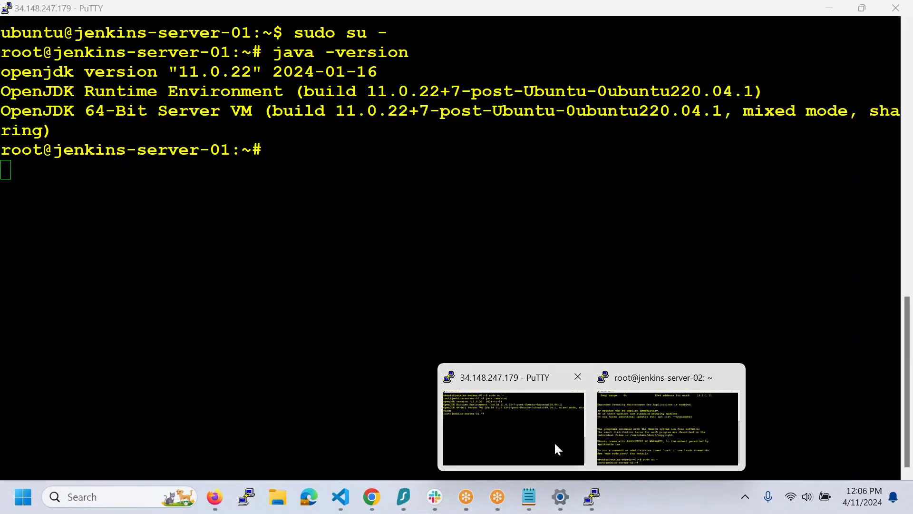
pyautogui.click(554, 441)
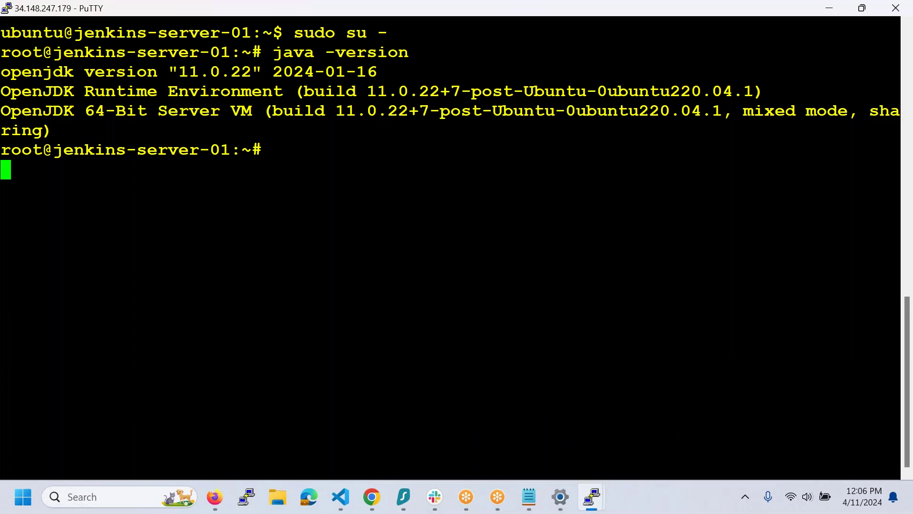
pyautogui.rightClick(195, 10)
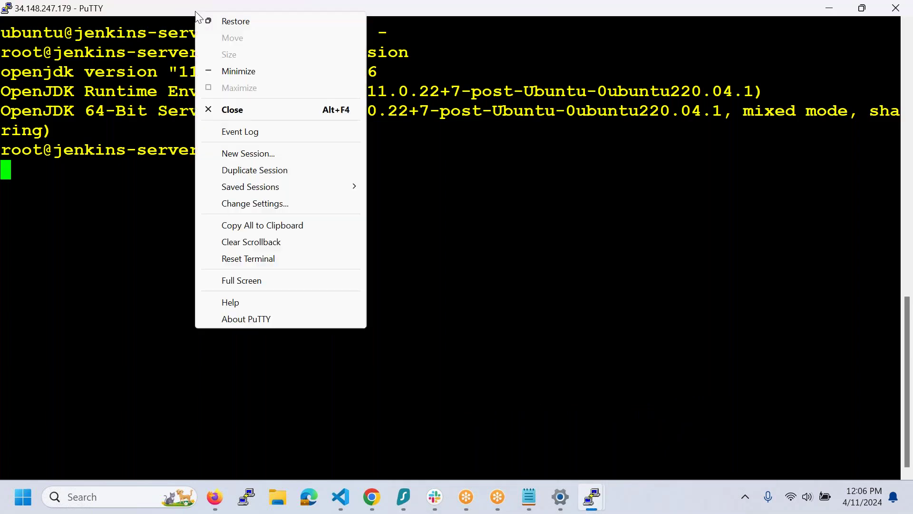
pyautogui.click(254, 170)
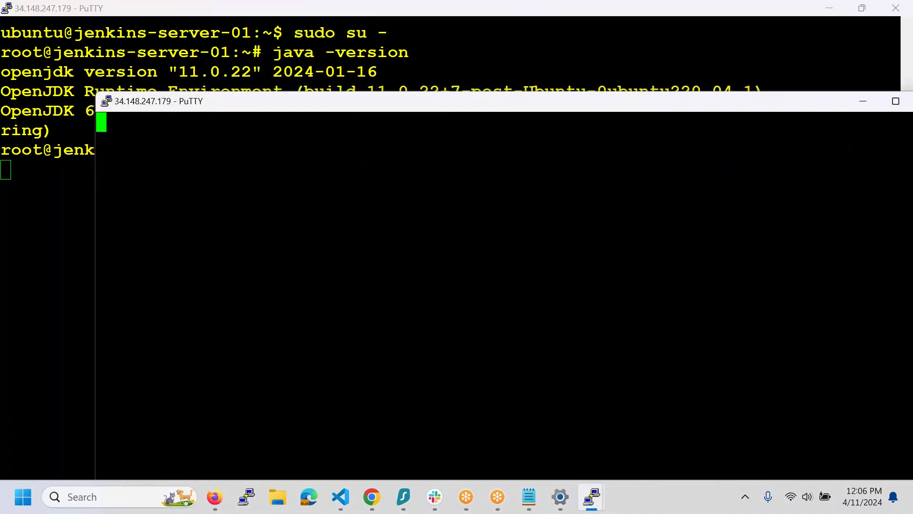
# - Close the PuTTY session to 34.148.247.179 and confirm the exit
pyautogui.moveTo(379, 487)
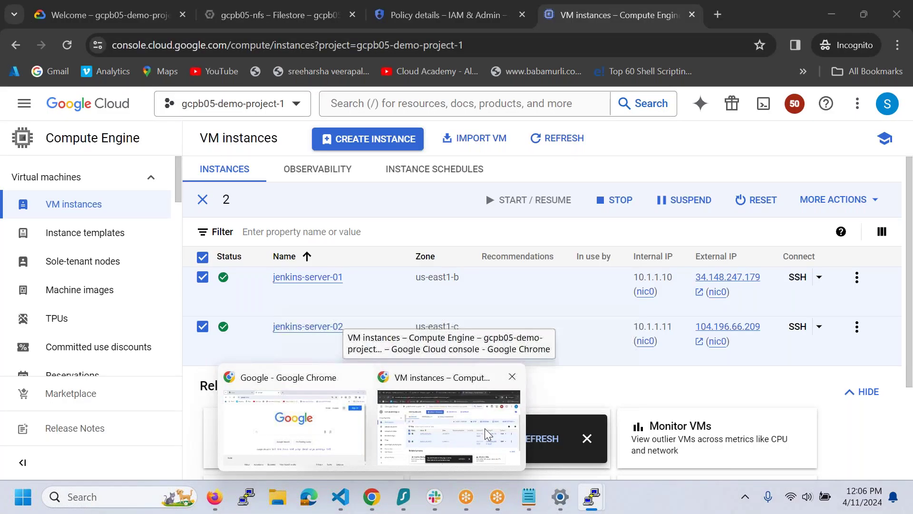
pyautogui.click(484, 428)
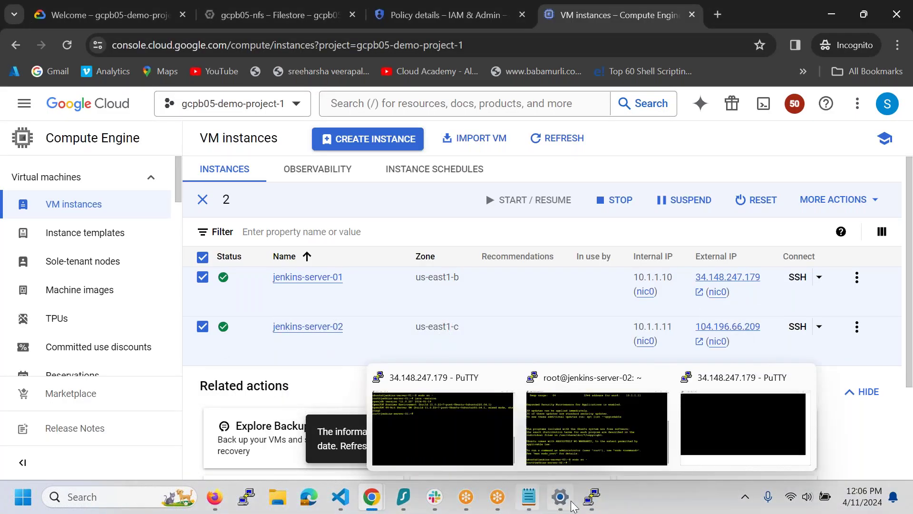
pyautogui.moveTo(591, 495)
pyautogui.click(718, 438)
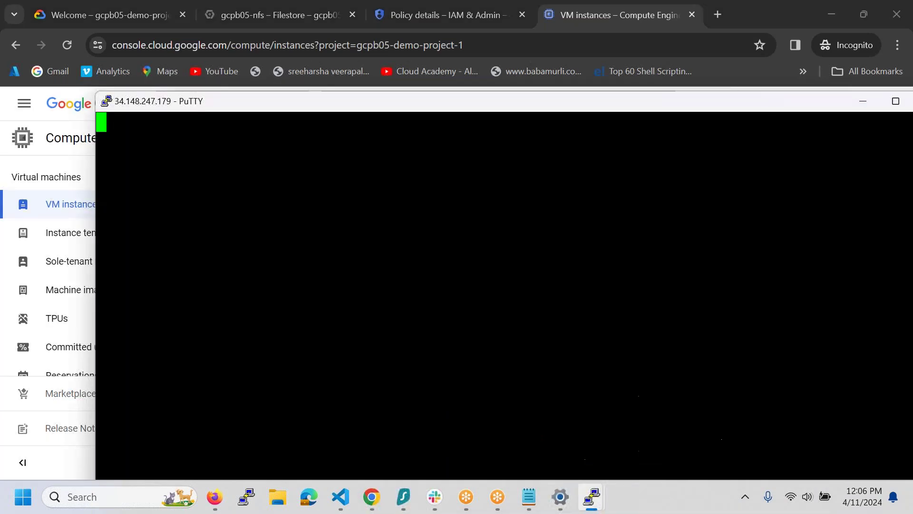
pyautogui.moveTo(763, 109); pyautogui.dragTo(536, 129)
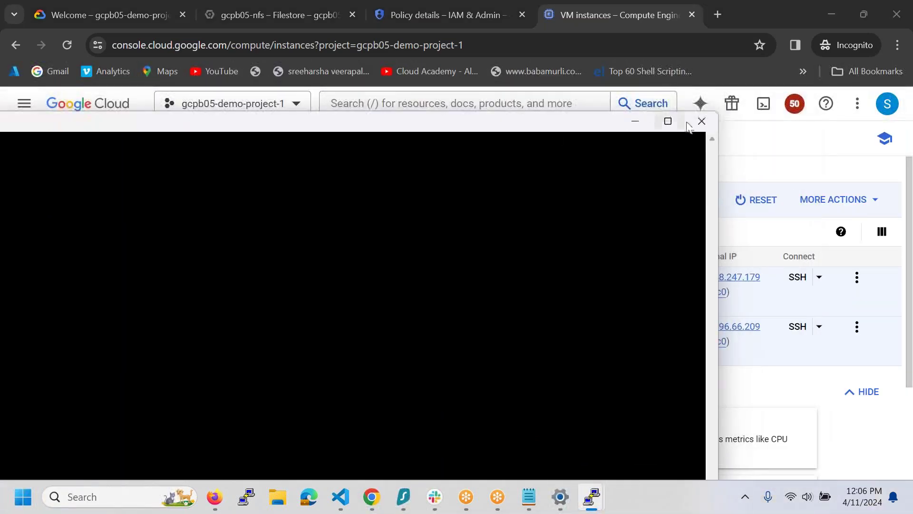
pyautogui.click(701, 121)
pyautogui.click(507, 330)
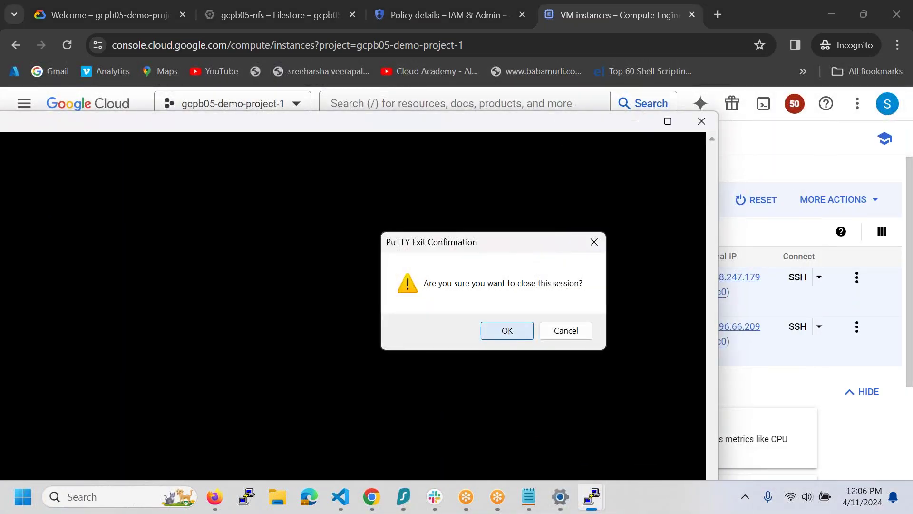
pyautogui.click(830, 204)
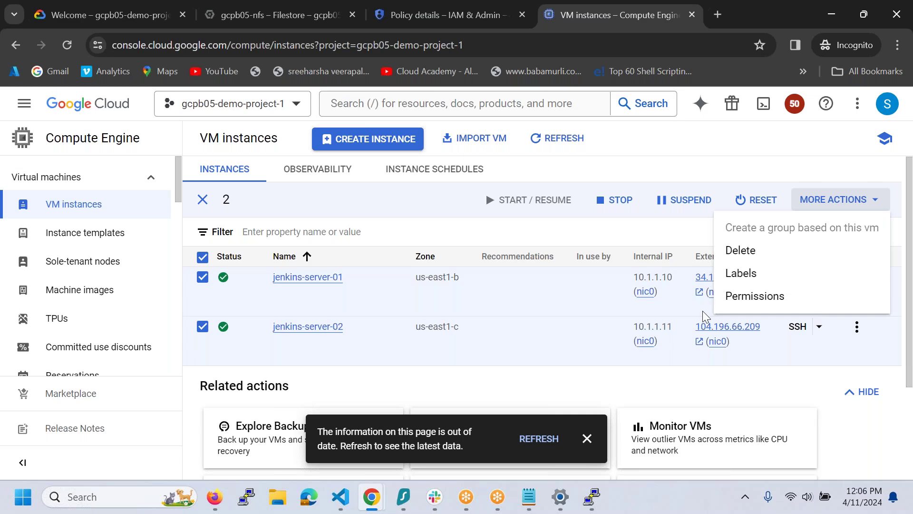
# - Delete jenkins-server-01 and jenkins-server-02 with their disks, then go to Instance templates
pyautogui.click(743, 250)
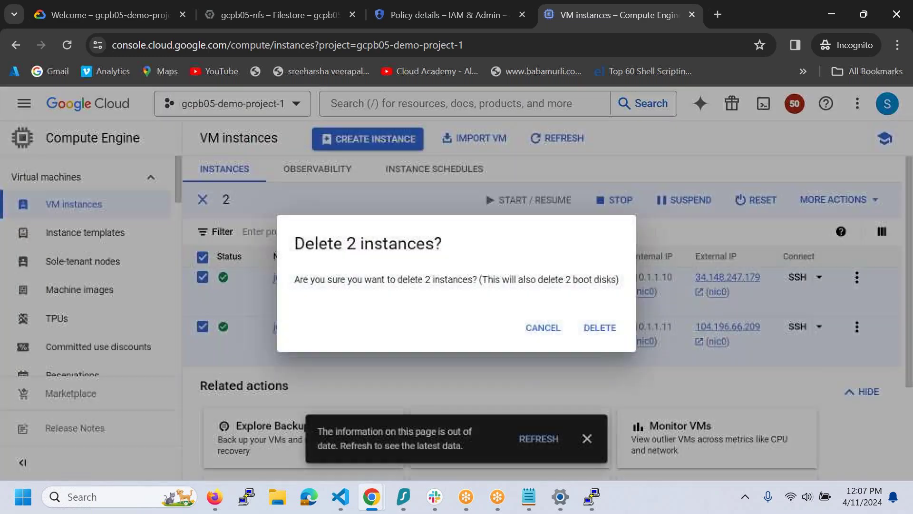
pyautogui.click(599, 328)
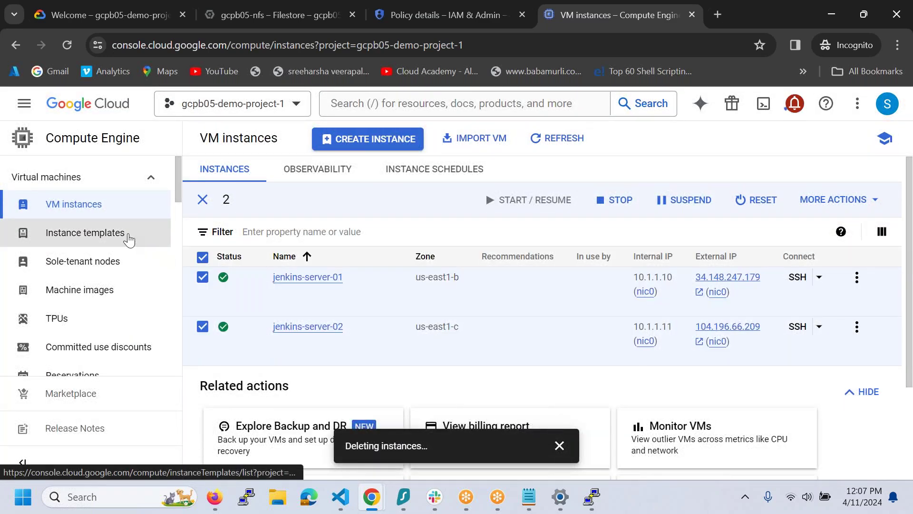
pyautogui.click(129, 239)
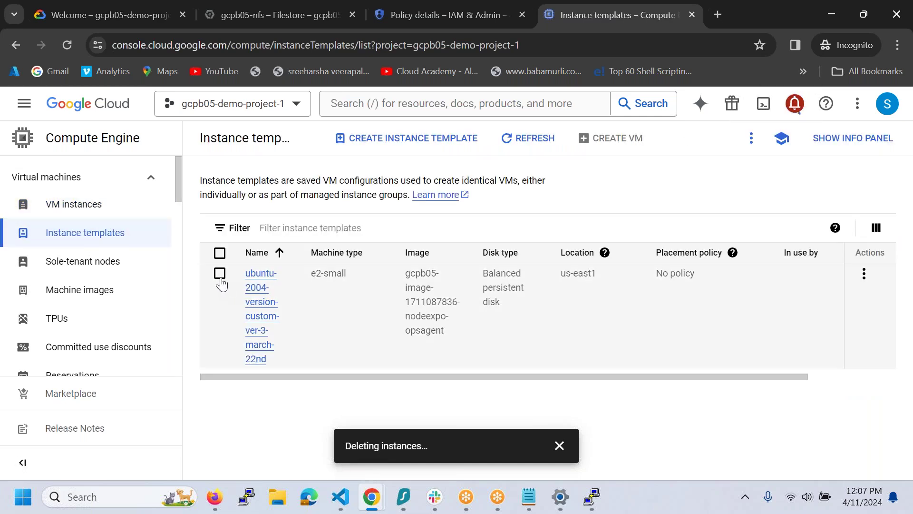
# - Start a VM from the ubuntu-2004-version-custom-ver-3-march-22nd template, naming it new-jenkins-server-01
pyautogui.click(220, 276)
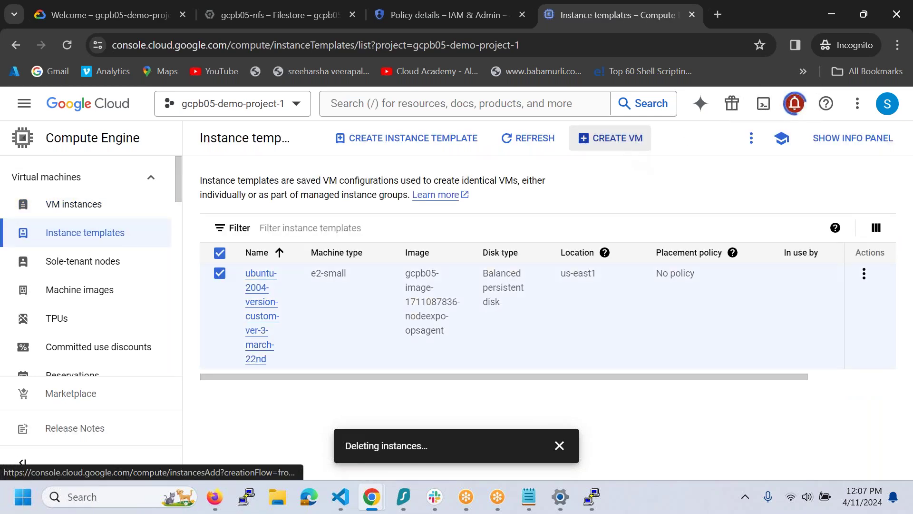
pyautogui.click(610, 138)
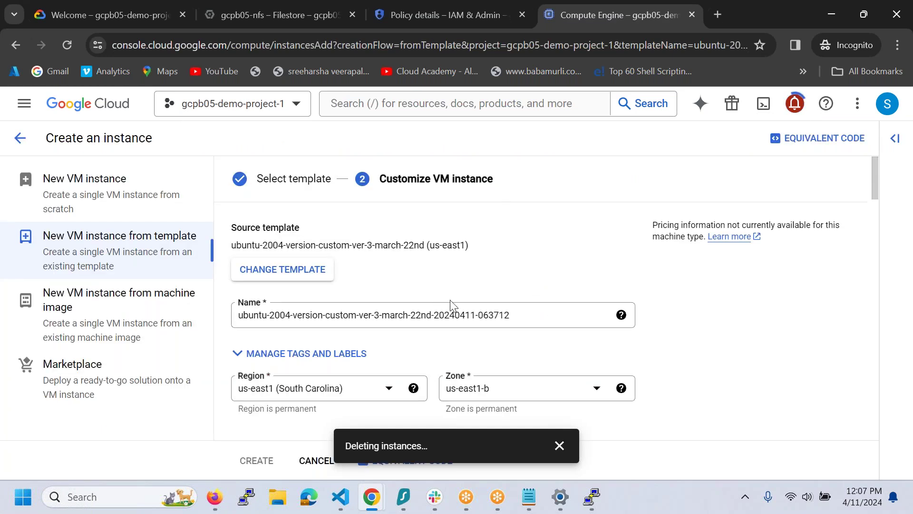
pyautogui.moveTo(513, 316); pyautogui.dragTo(223, 303)
pyautogui.press('BackSpace')
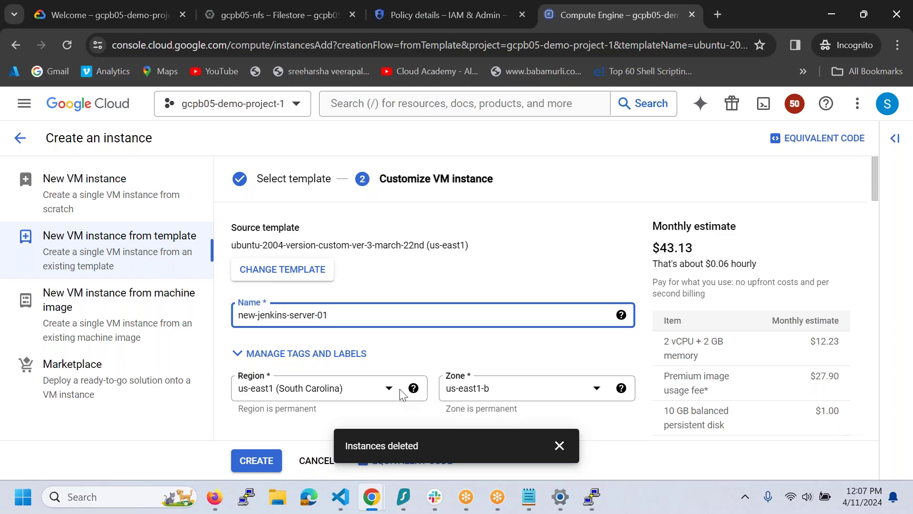
# - Paste the old server IP 104.196.66.209 into the Filestore notes in Notepad
pyautogui.moveTo(535, 487)
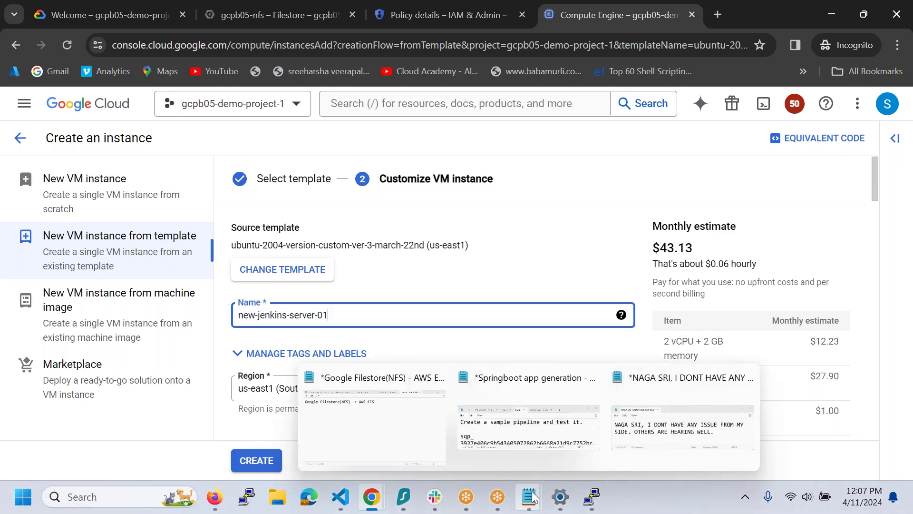
pyautogui.click(411, 437)
pyautogui.press('Return')
pyautogui.press('Return')
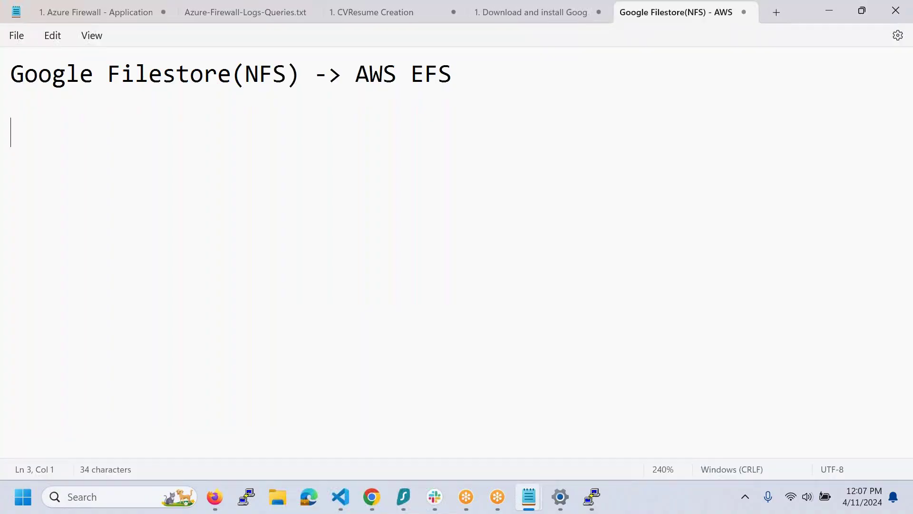
pyautogui.write('104.196.66.209')
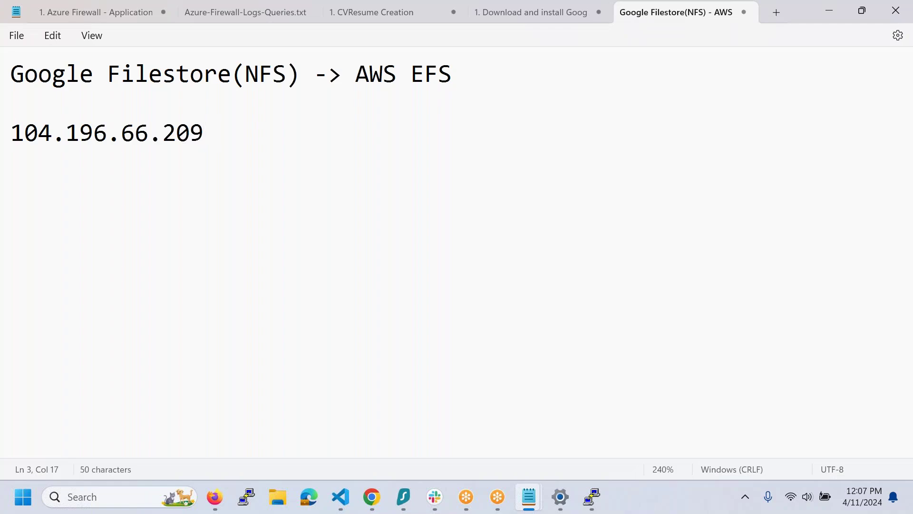
pyautogui.hotkey('alt', 'Tab')
# - Set the new VM's machine type to e2-medium
pyautogui.moveTo(406, 390)
pyautogui.scroll(-7, 489, 310)
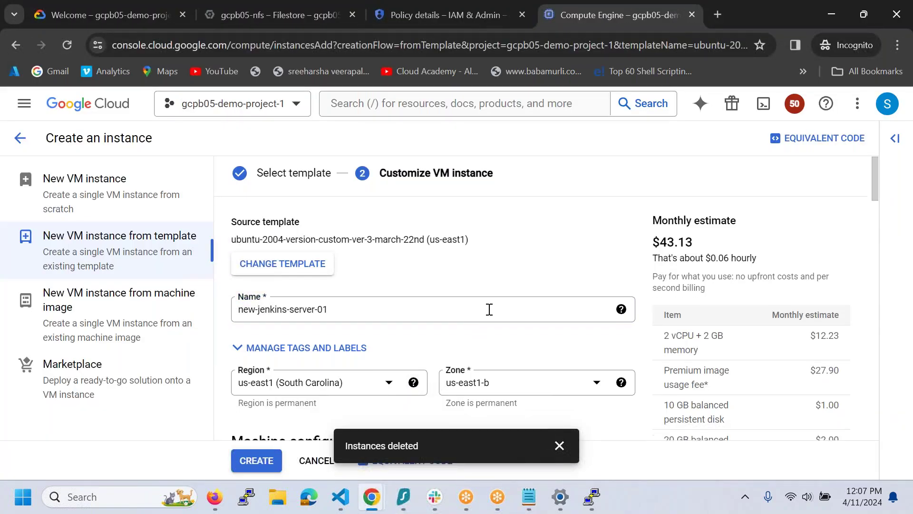
pyautogui.scroll(-5, 433, 298)
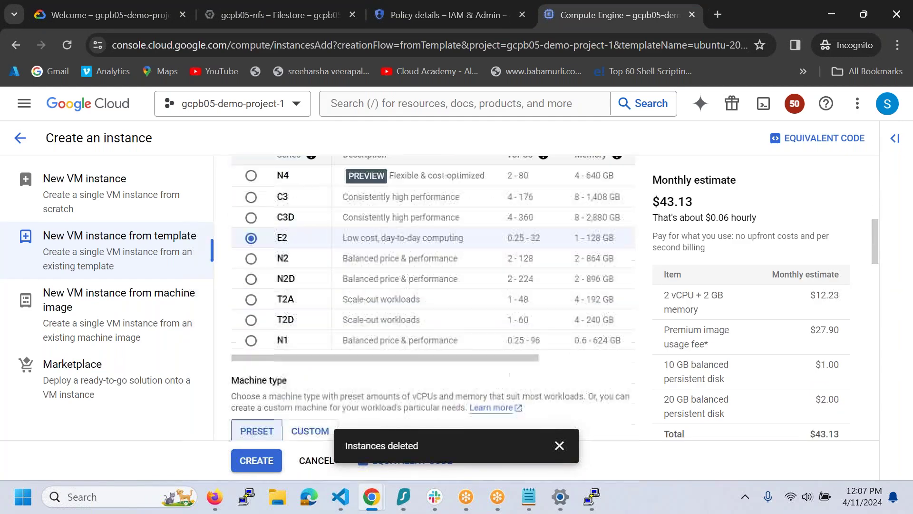
pyautogui.scroll(-1, 433, 286)
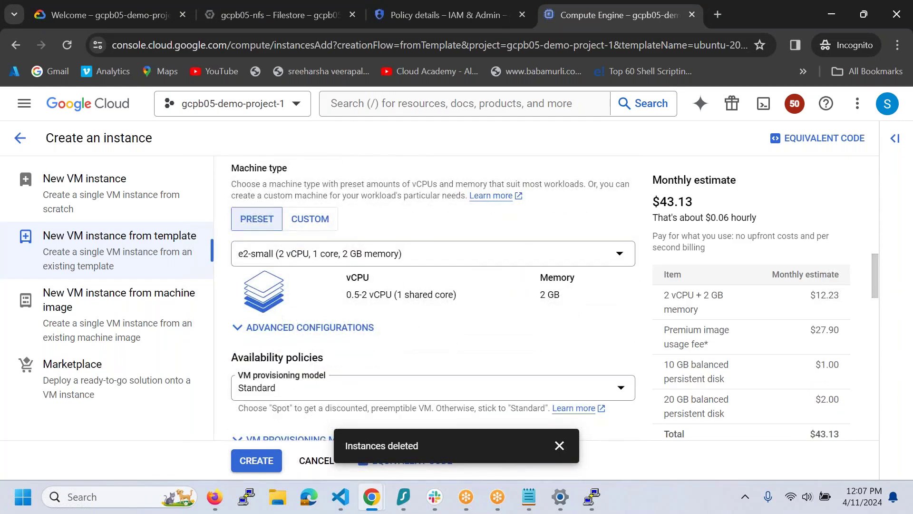
pyautogui.click(437, 263)
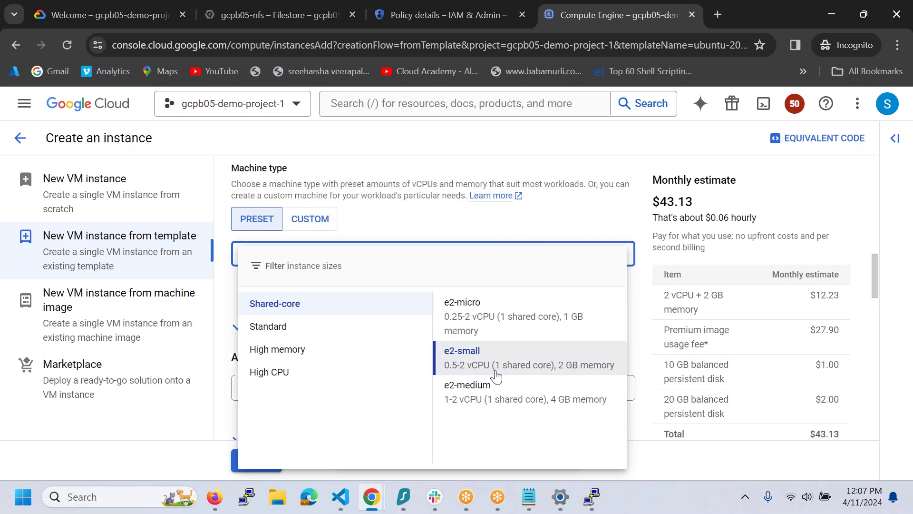
pyautogui.click(502, 394)
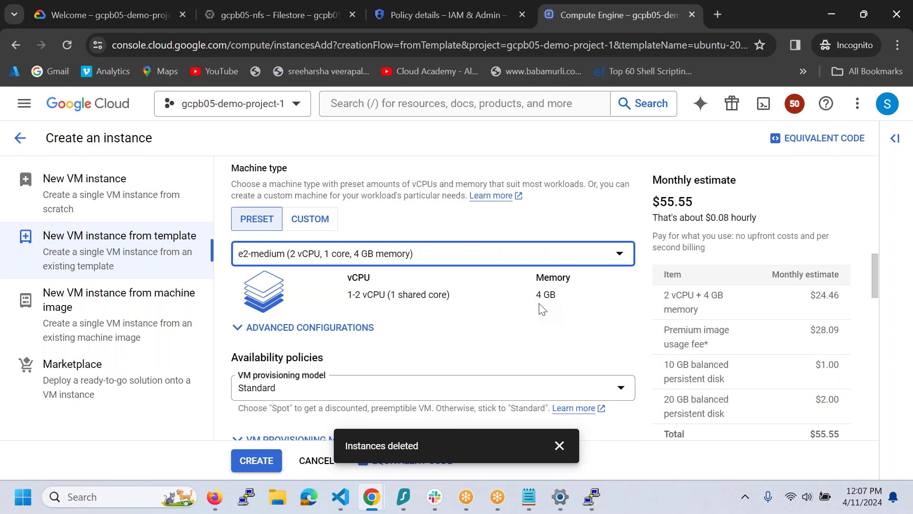
# - Expand Advanced options and Management, and select the ansible-playbook line in the startup script
pyautogui.scroll(-15, 543, 309)
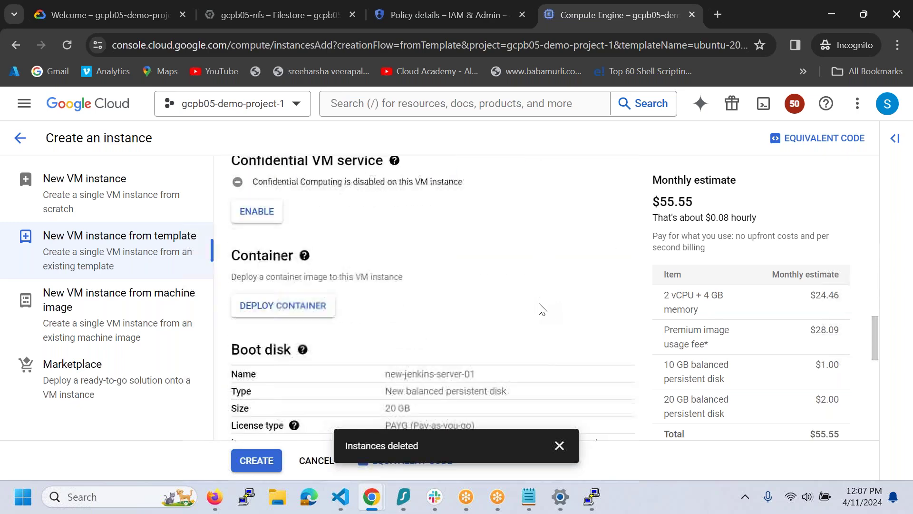
pyautogui.scroll(-5, 543, 309)
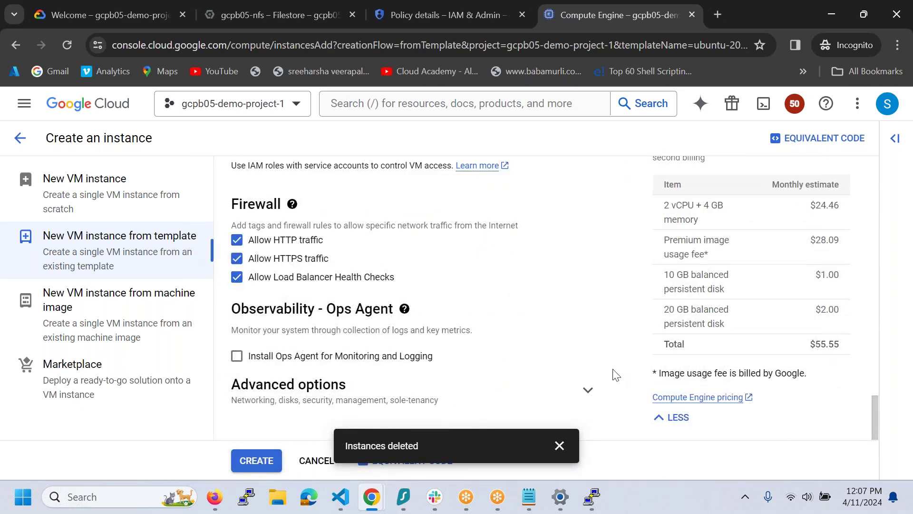
pyautogui.click(590, 391)
pyautogui.scroll(-5, 523, 338)
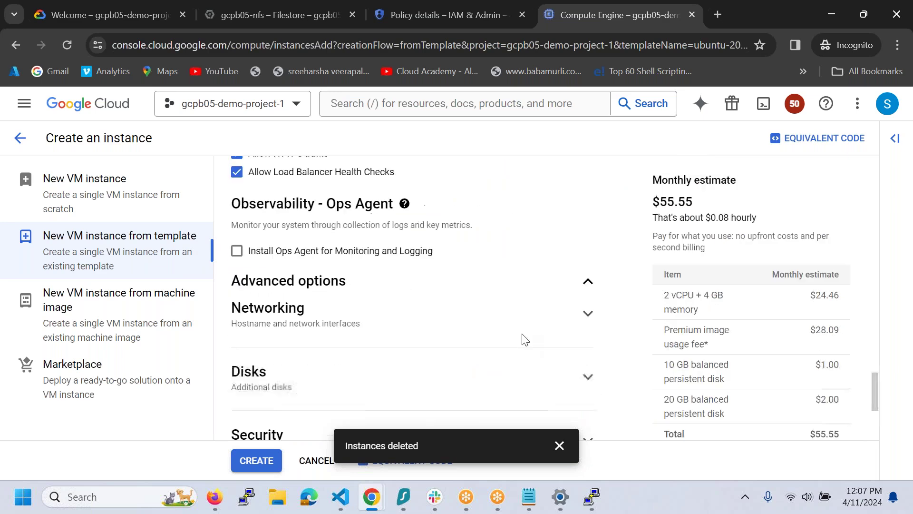
pyautogui.scroll(-1, 599, 340)
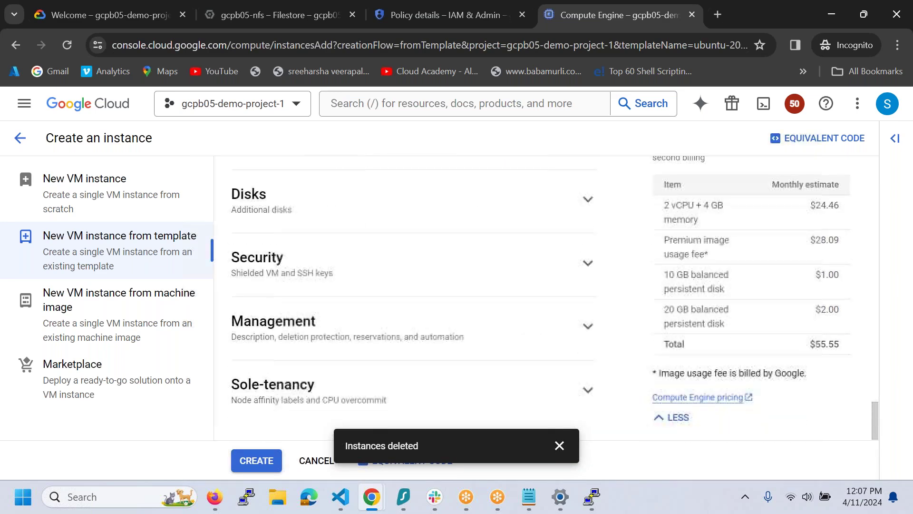
pyautogui.click(588, 326)
pyautogui.scroll(-5, 485, 330)
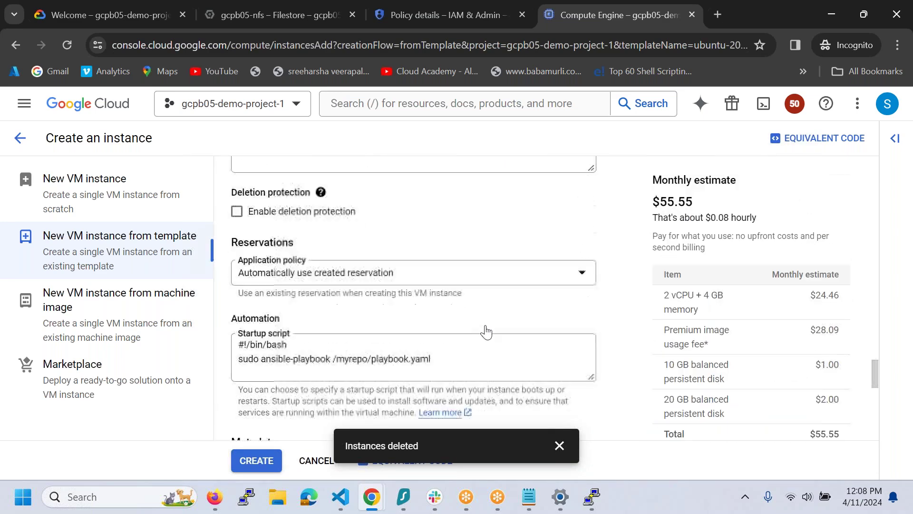
pyautogui.moveTo(454, 256); pyautogui.dragTo(262, 252)
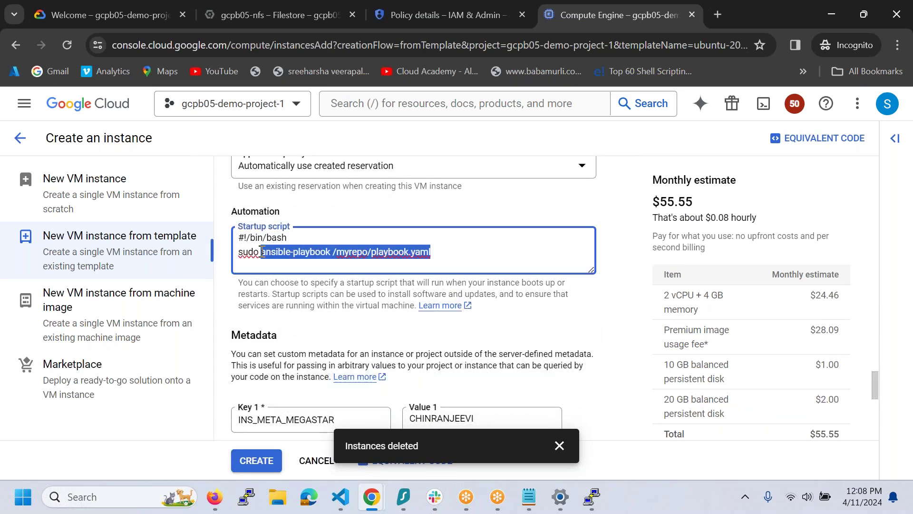
# - Replace the ansible-playbook line with sudo apt install -y openjdk-11-jdk and nfs-common commands
pyautogui.write('apt install -y openjdk-11-j')
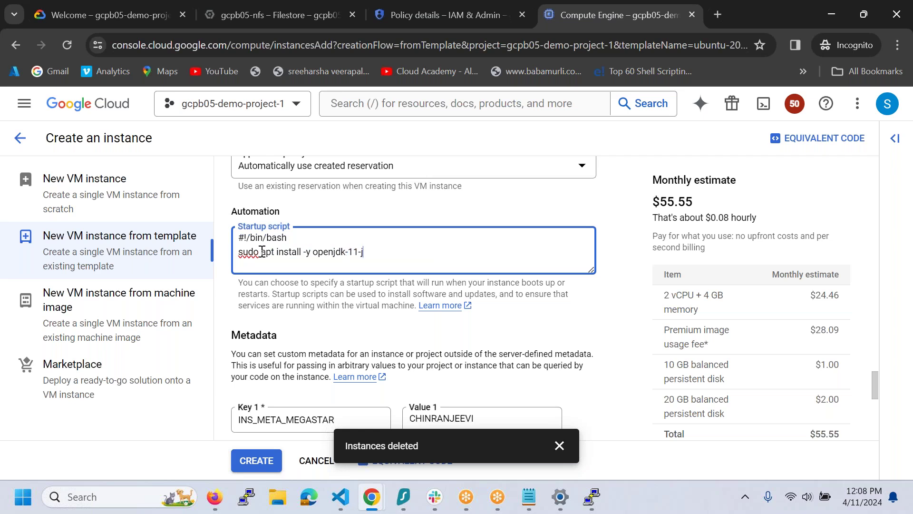
pyautogui.write('apt install -y nfs-common')
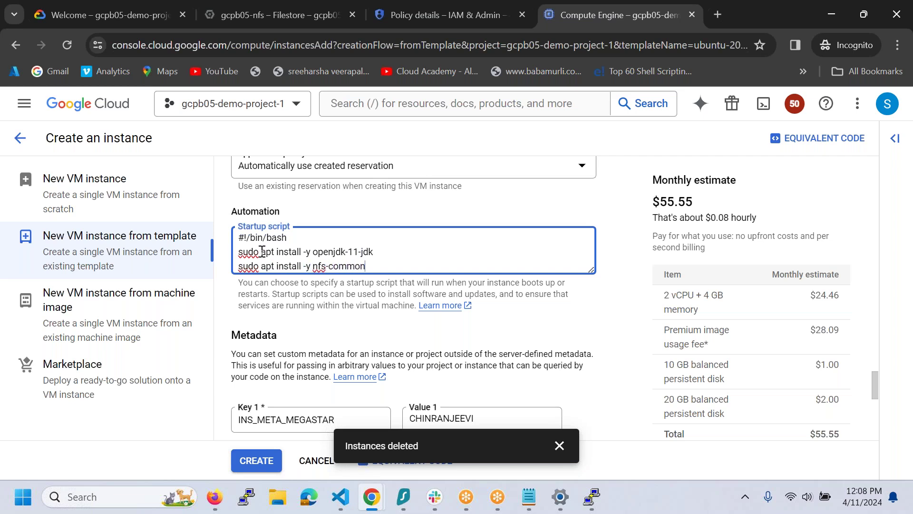
pyautogui.hotkey('ctrl', 'a')
pyautogui.hotkey('ctrl', 'c')
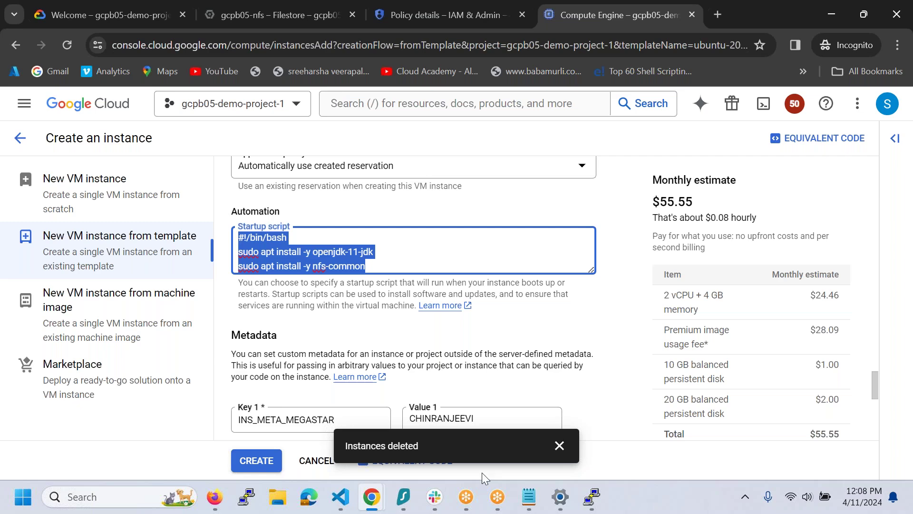
# - Replace the IP line in the Filestore notes with the three-line openjdk-11-jdk/nfs-common install script
pyautogui.moveTo(536, 507)
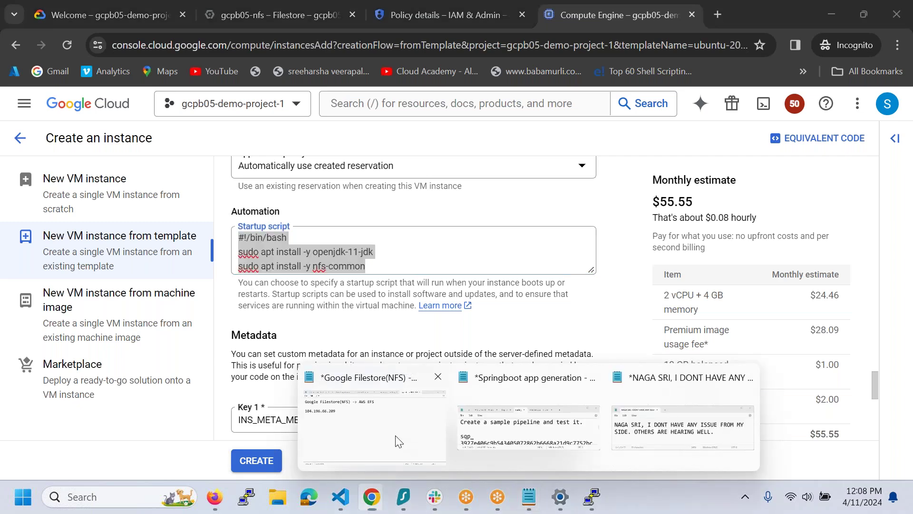
pyautogui.click(374, 419)
pyautogui.moveTo(259, 143); pyautogui.dragTo(1, 136)
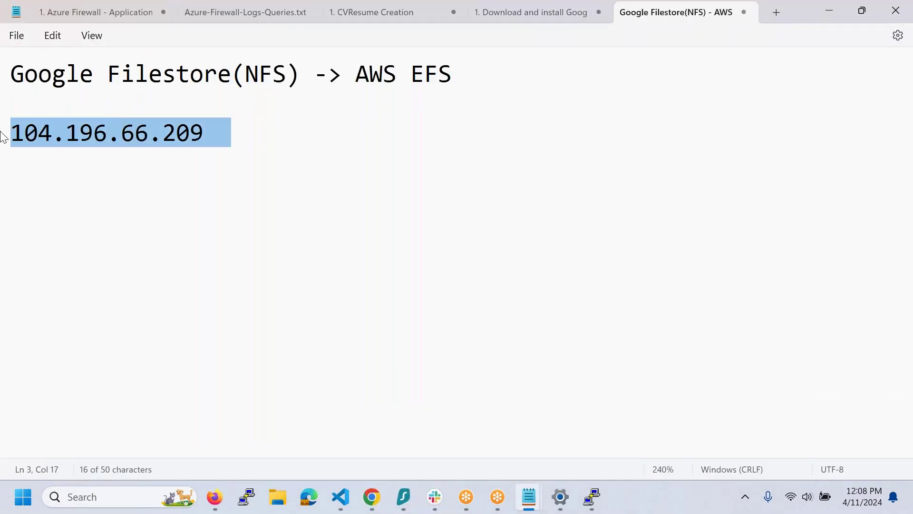
pyautogui.hotkey('ctrl', 'v')
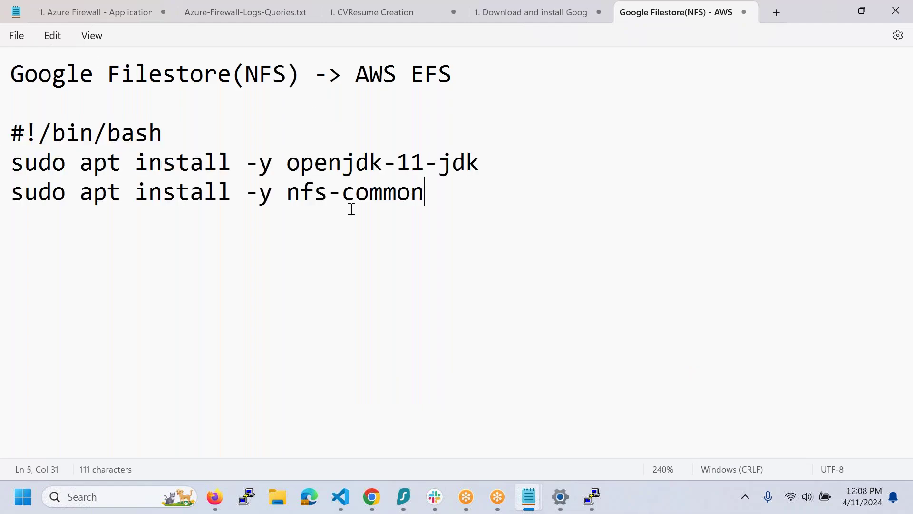
pyautogui.hotkey('alt', 'Tab')
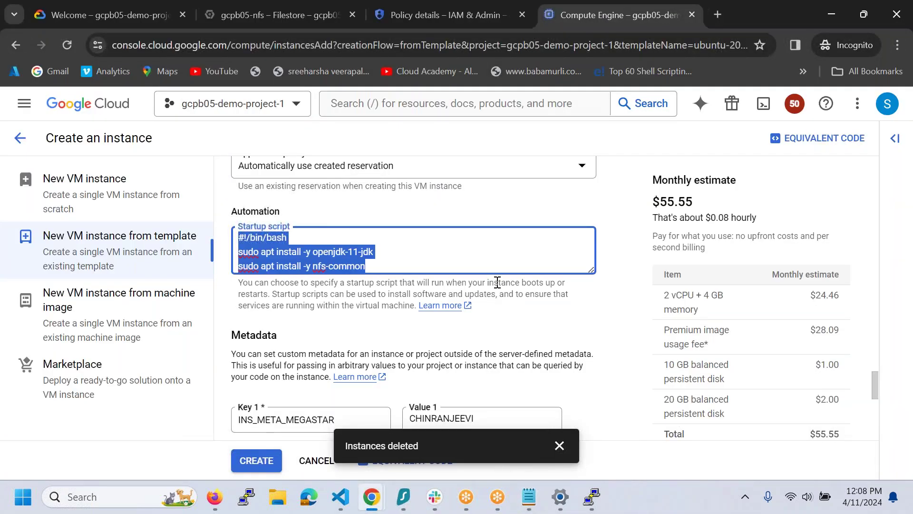
# - Create new-jenkins-server-01, then start another VM from the ubuntu-2004 instance template
pyautogui.scroll(-10, 550, 287)
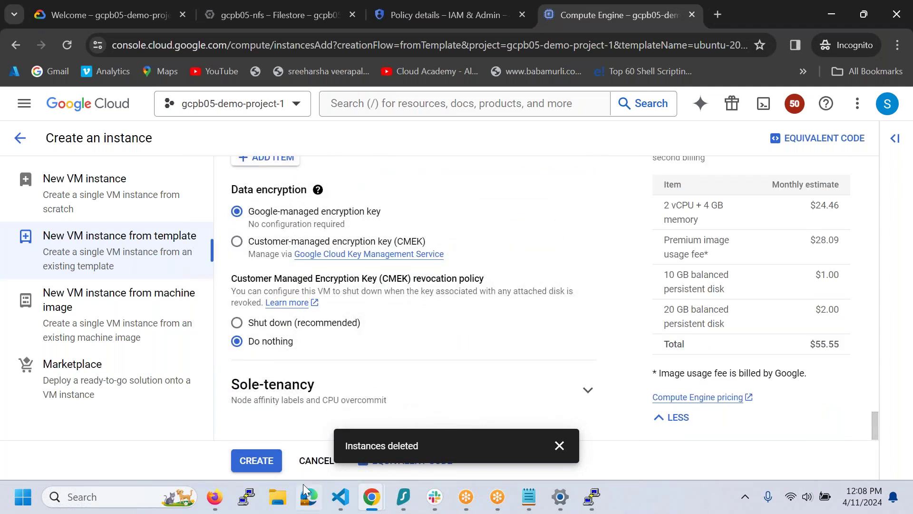
pyautogui.click(266, 469)
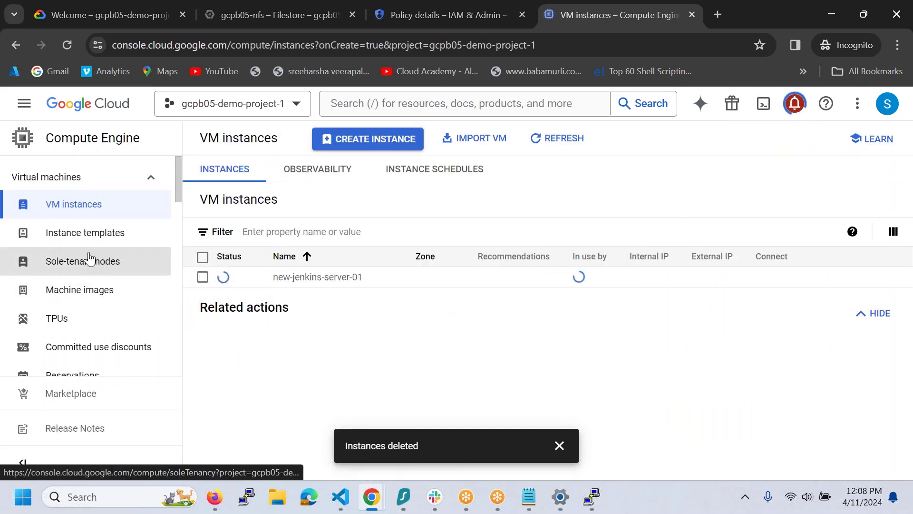
pyautogui.click(99, 233)
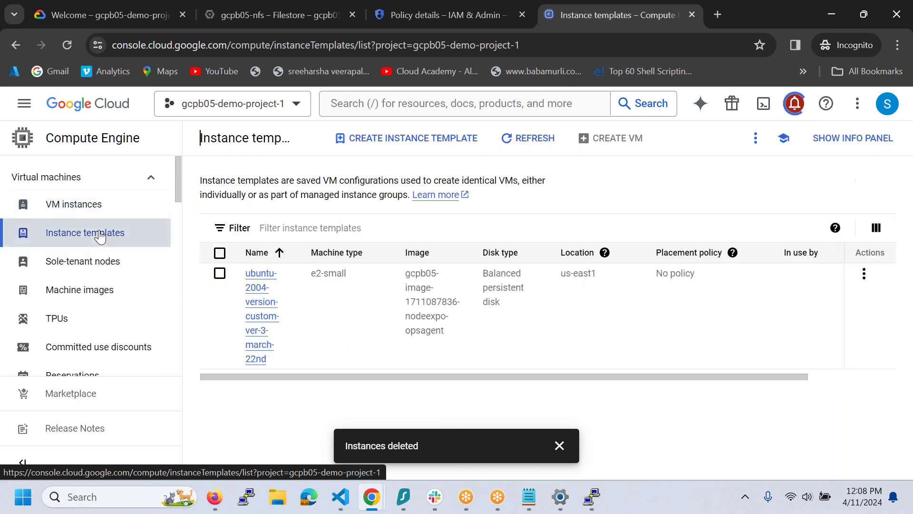
pyautogui.click(220, 274)
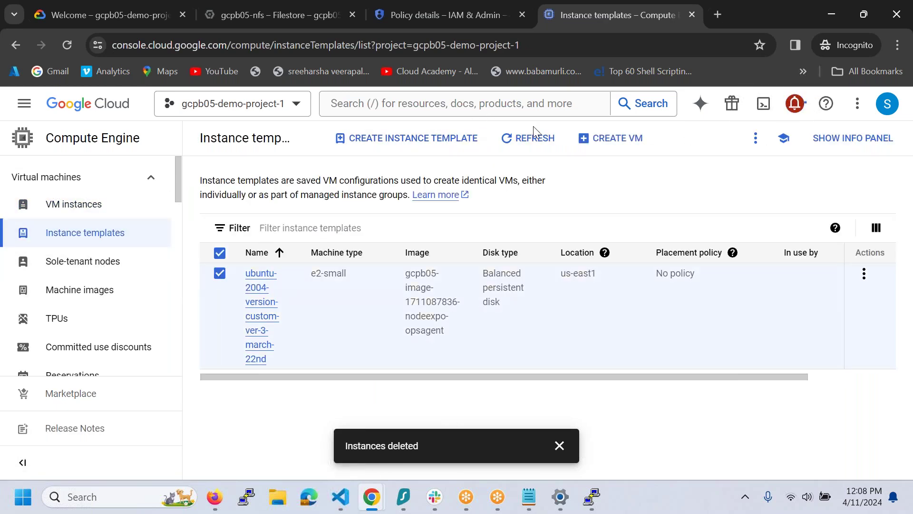
pyautogui.click(611, 139)
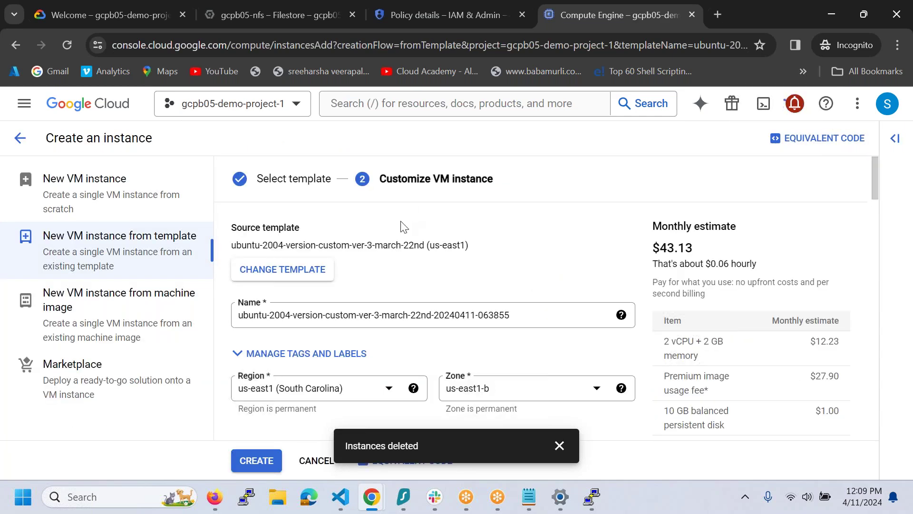
# - Name the second VM new-jenkins-server-02, in zone us-east1-c on an e2-medium machine
pyautogui.click(519, 315)
pyautogui.tripleClick(362, 323)
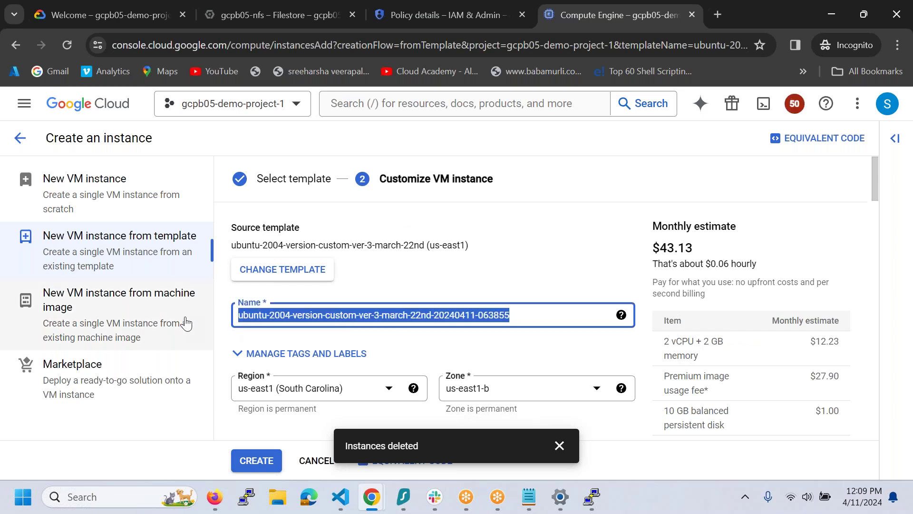
pyautogui.press('BackSpace')
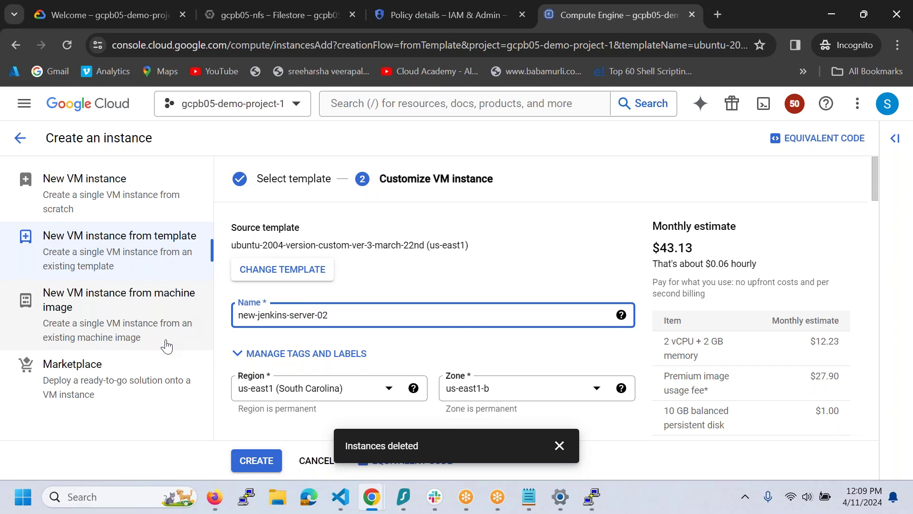
pyautogui.click(489, 395)
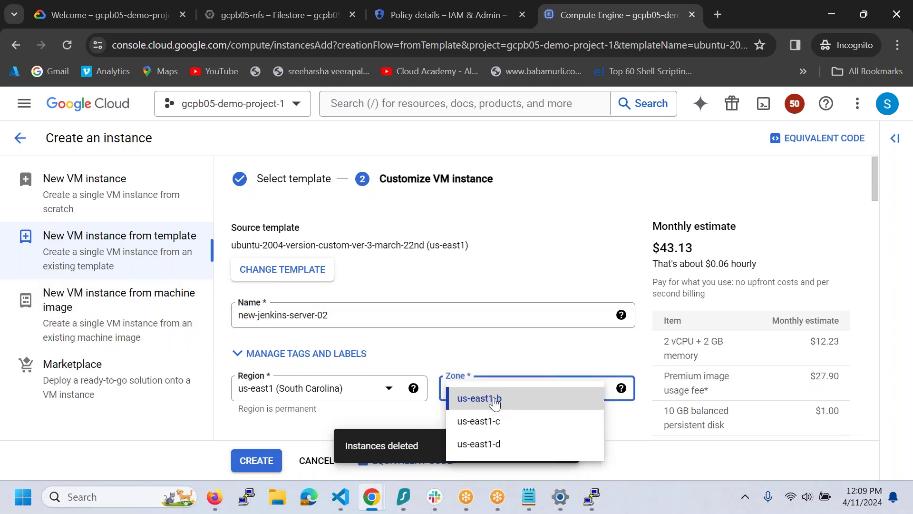
pyautogui.click(473, 420)
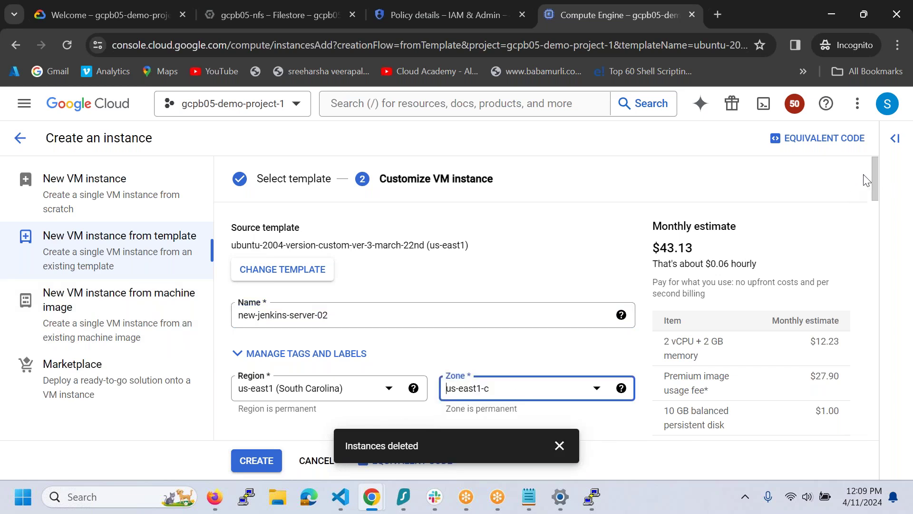
pyautogui.moveTo(875, 180); pyautogui.dragTo(875, 285)
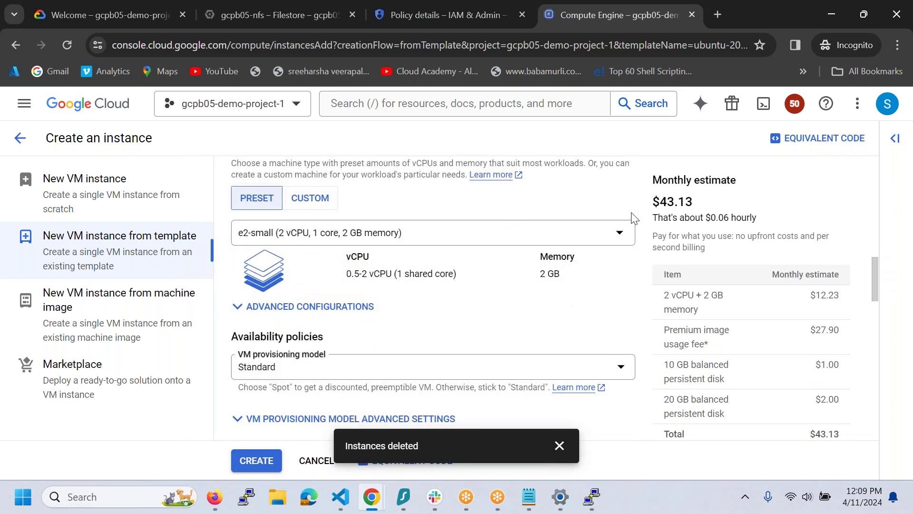
pyautogui.click(595, 238)
pyautogui.click(507, 379)
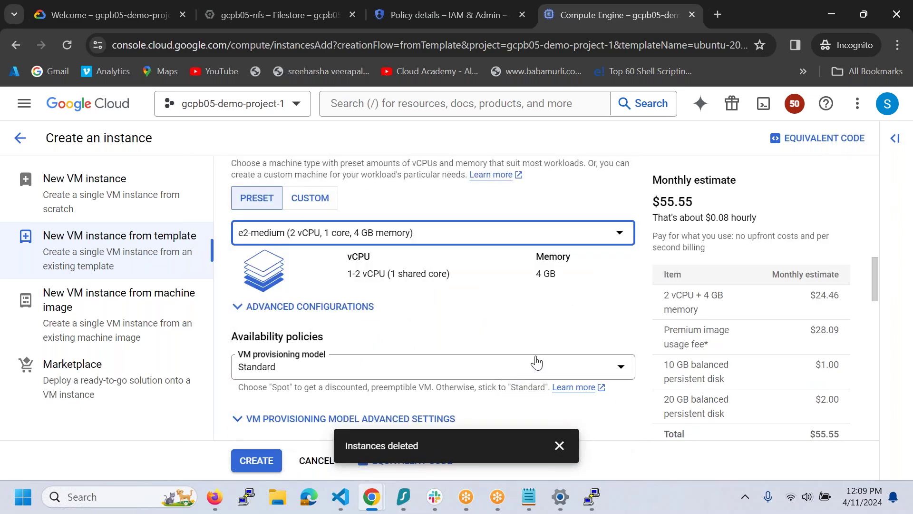
# - Expand Advanced options, Networking and Management to reach the startup script
pyautogui.moveTo(877, 275); pyautogui.dragTo(861, 456)
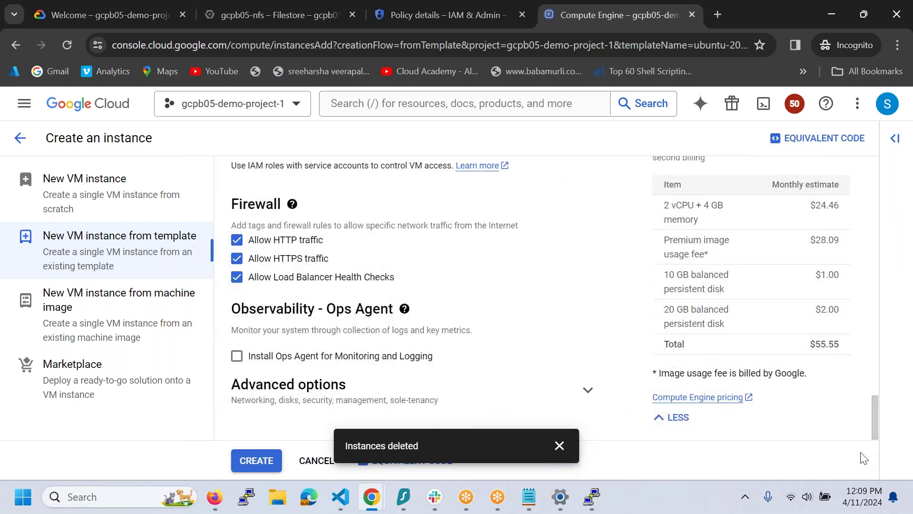
pyautogui.click(589, 391)
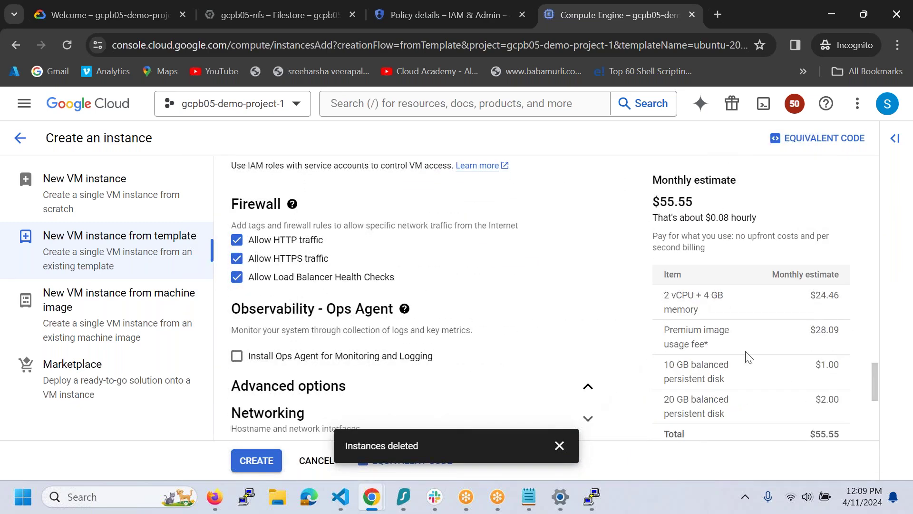
pyautogui.moveTo(875, 378); pyautogui.dragTo(874, 406)
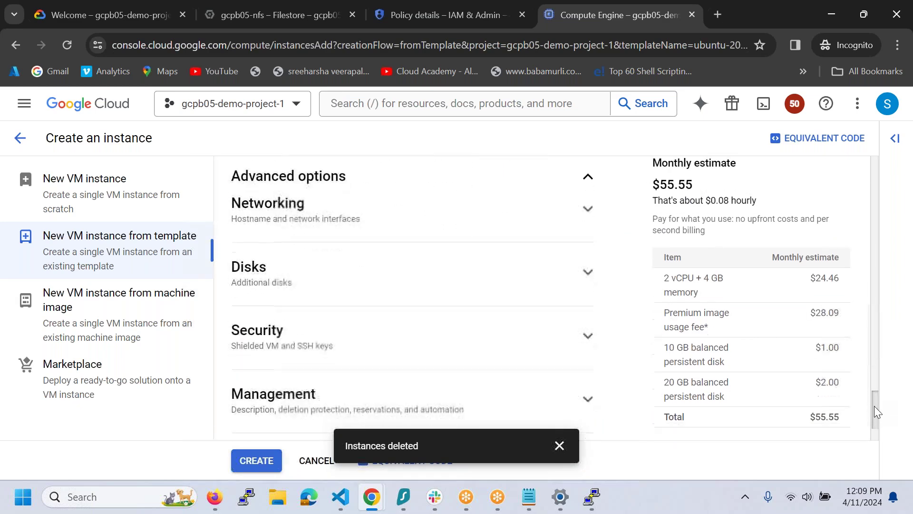
pyautogui.click(590, 211)
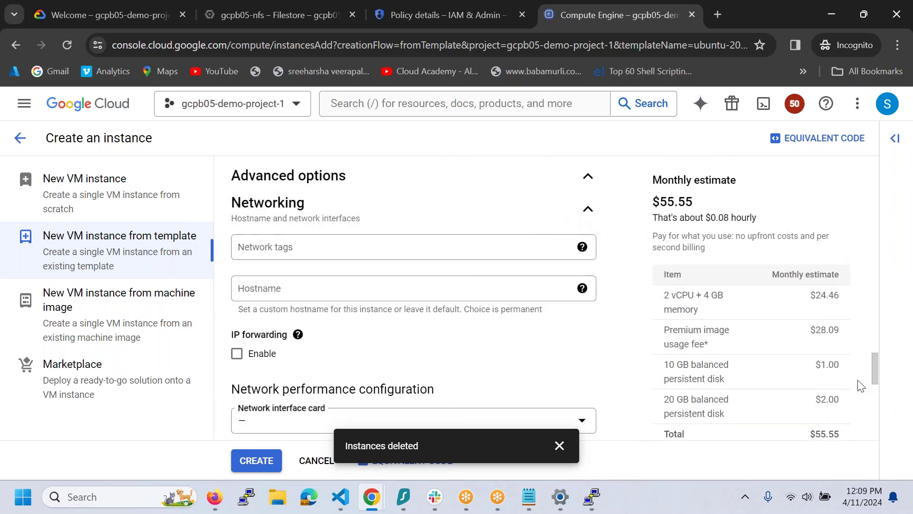
pyautogui.moveTo(872, 367); pyautogui.dragTo(877, 428)
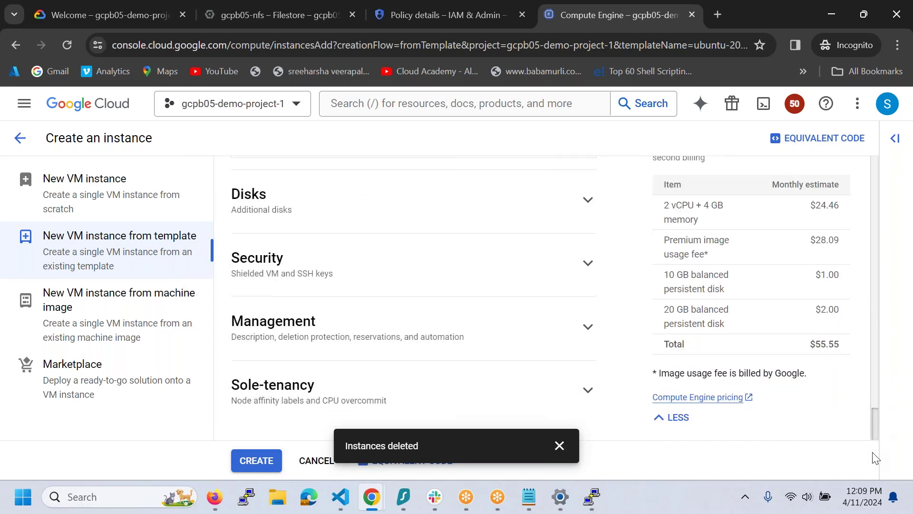
pyautogui.click(589, 333)
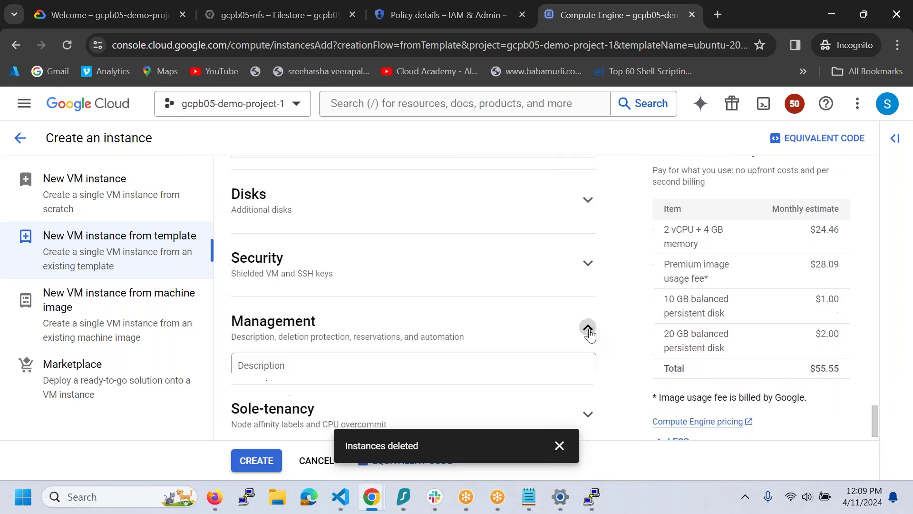
pyautogui.scroll(-4, 457, 361)
pyautogui.scroll(-2, 457, 360)
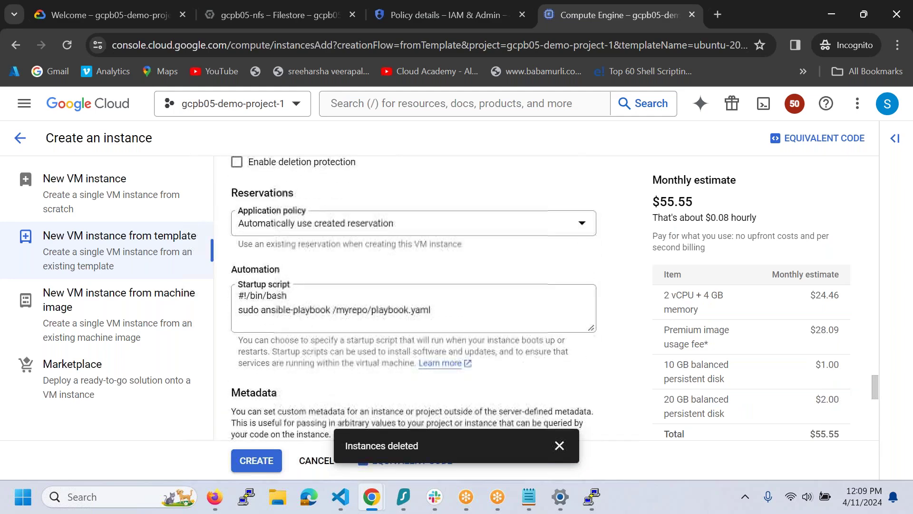
# - Copy the three-line openjdk/nfs-common install script from Notepad and select the form's ansible-playbook startup line
pyautogui.moveTo(530, 503)
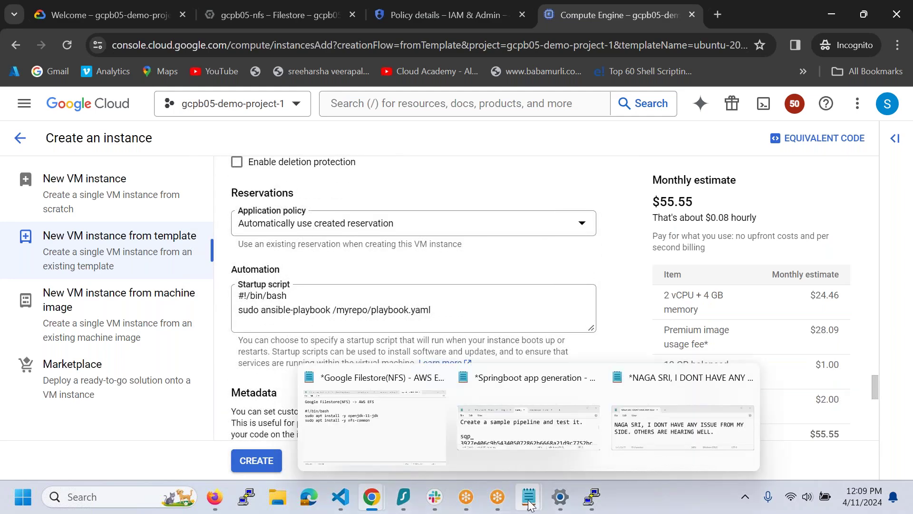
pyautogui.click(352, 409)
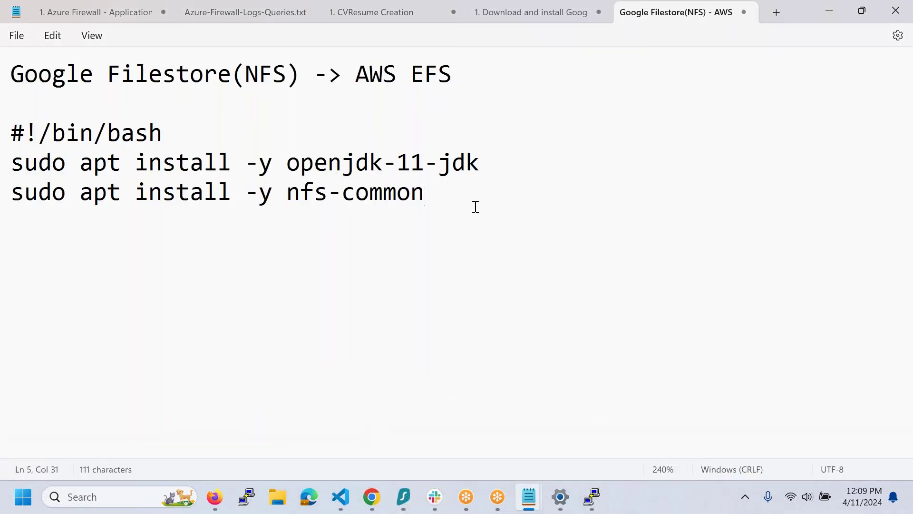
pyautogui.hotkey('shift', 'Left')
pyautogui.hotkey('shift', 'Left')
pyautogui.hotkey('shift', 'Left')
pyautogui.hotkey('shift', 'Left')
pyautogui.hotkey('shift', 'Left')
pyautogui.hotkey('shift', 'Left')
pyautogui.moveTo(222, 185); pyautogui.dragTo(1, 142)
pyautogui.hotkey('ctrl', 'c')
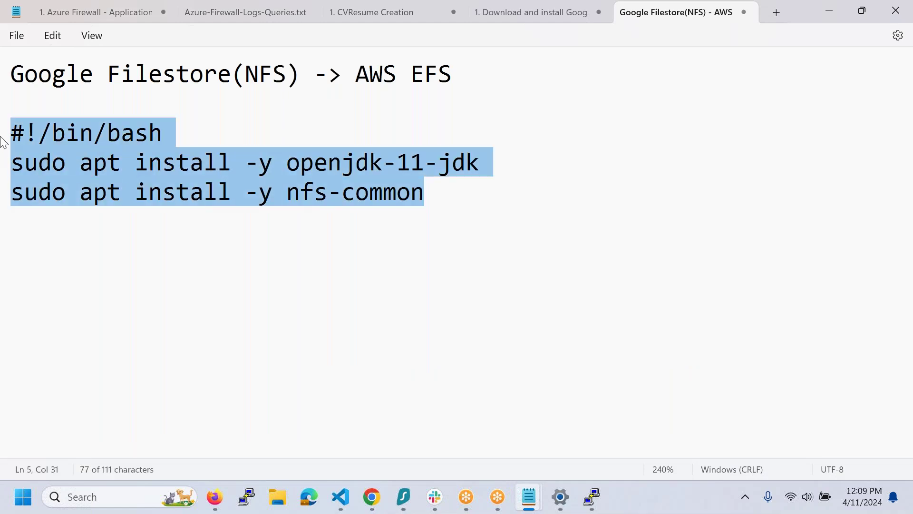
pyautogui.hotkey('alt', 'Tab')
pyautogui.moveTo(460, 317); pyautogui.dragTo(217, 327)
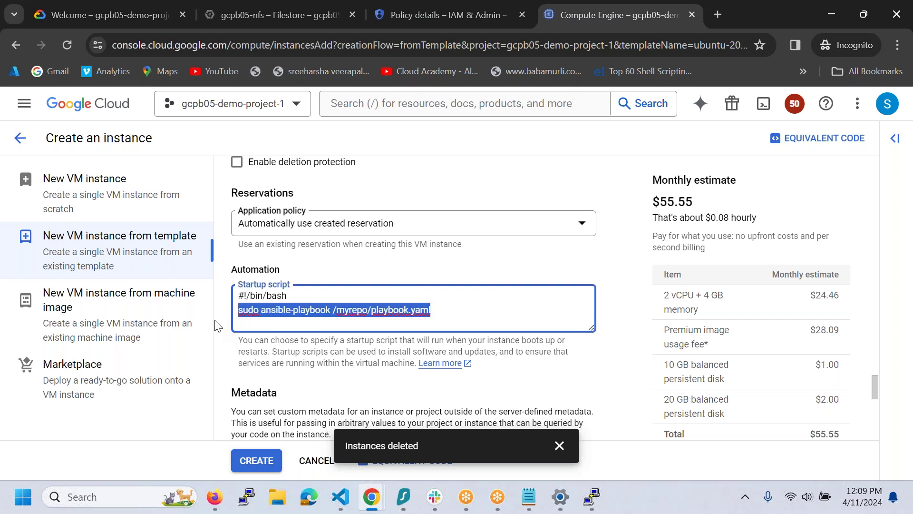
# - Replace the ansible-playbook line with the install script, drop the duplicate #!/bin/bash, and create new-jenkins-server-02
pyautogui.hotkey('ctrl', 'v')
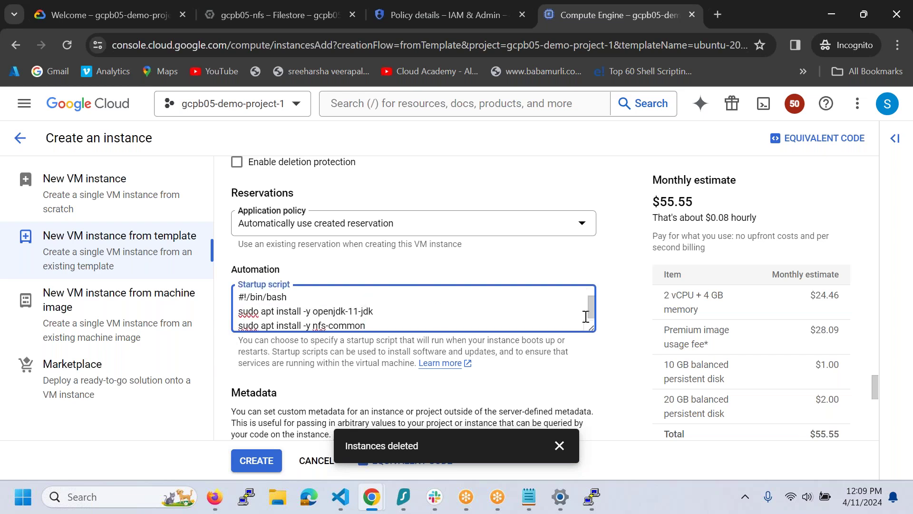
pyautogui.scroll(1, 587, 290)
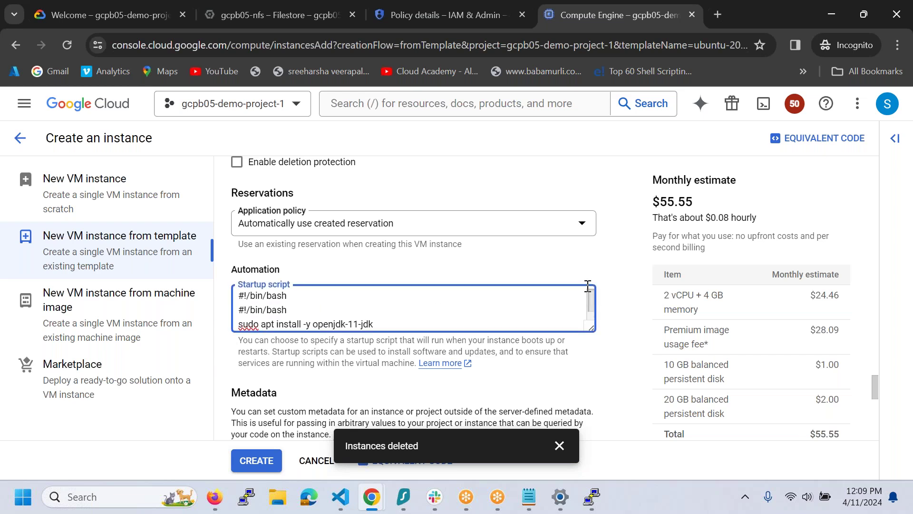
pyautogui.moveTo(311, 313); pyautogui.dragTo(206, 316)
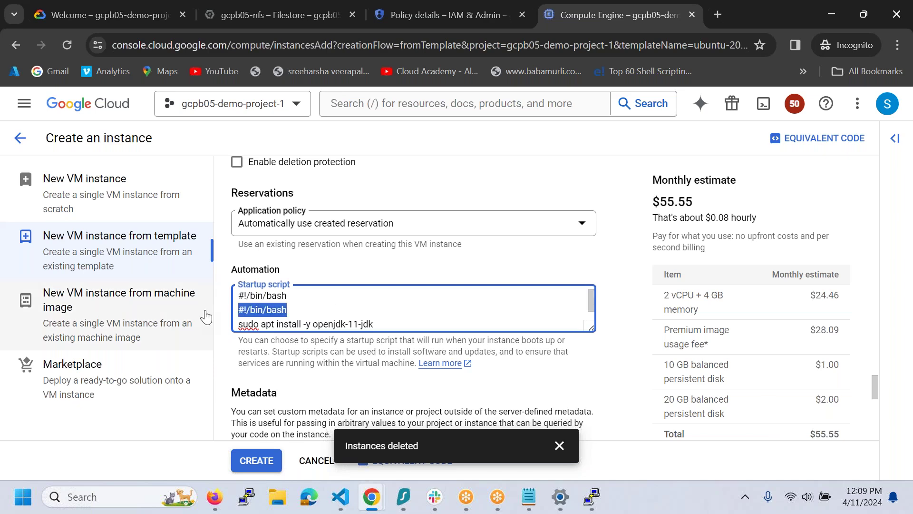
pyautogui.press('BackSpace')
pyautogui.press('BackSpace')
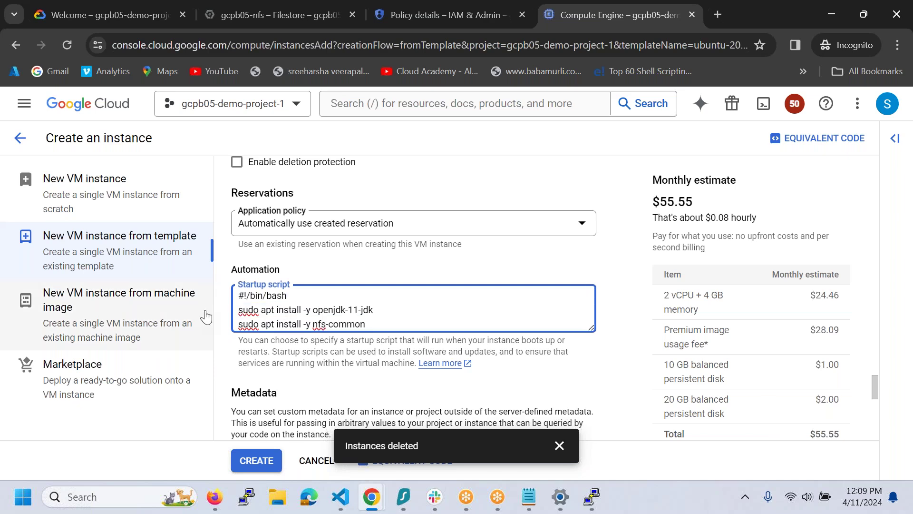
pyautogui.scroll(-10, 385, 385)
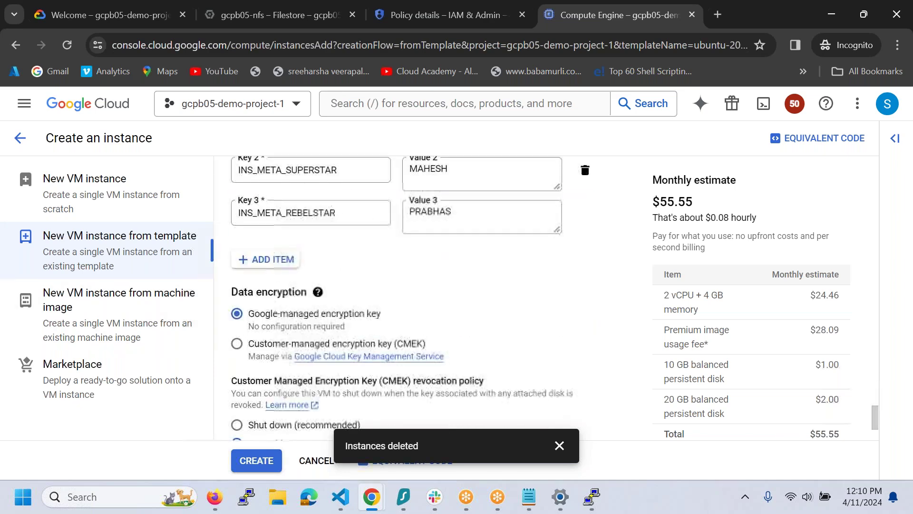
pyautogui.click(275, 474)
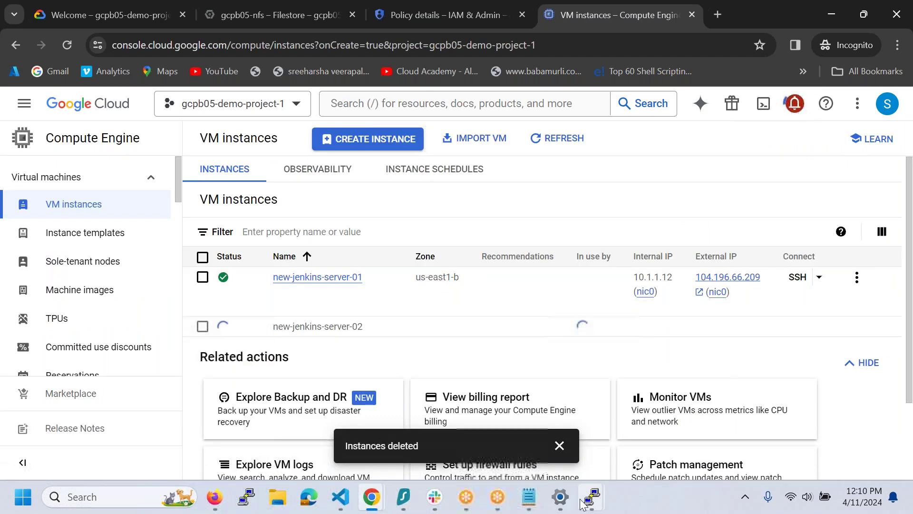
# - Close both disconnected old-server terminals, copy new-jenkins-server-01's external IP, and launch PuTTY
pyautogui.moveTo(590, 500)
pyautogui.click(551, 424)
pyautogui.click(540, 314)
pyautogui.moveTo(246, 11); pyautogui.dragTo(246, 253)
pyautogui.click(795, 261)
pyautogui.moveTo(592, 497)
pyautogui.click(588, 418)
pyautogui.click(553, 299)
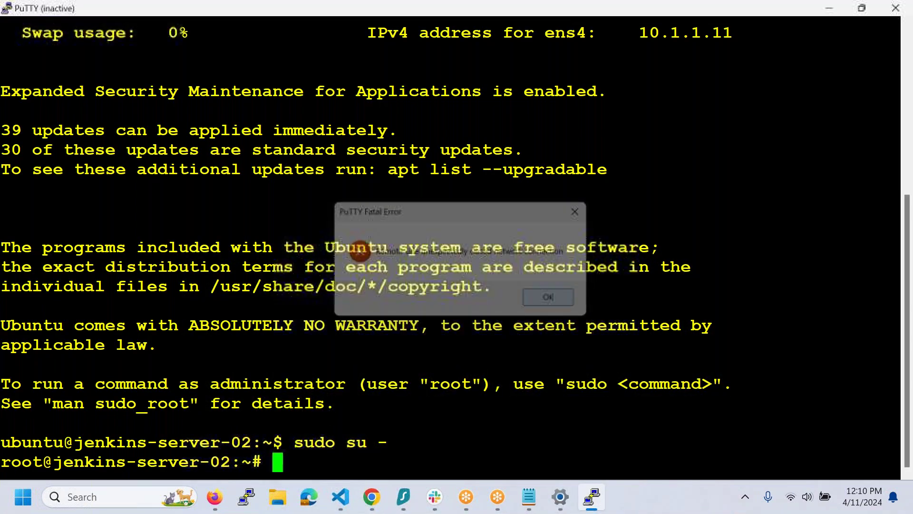
pyautogui.moveTo(143, 8); pyautogui.dragTo(131, 264)
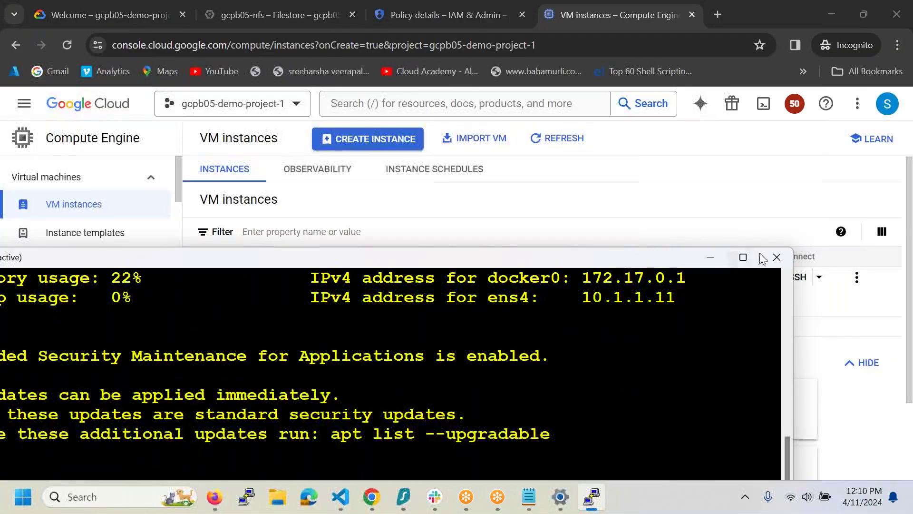
pyautogui.click(777, 257)
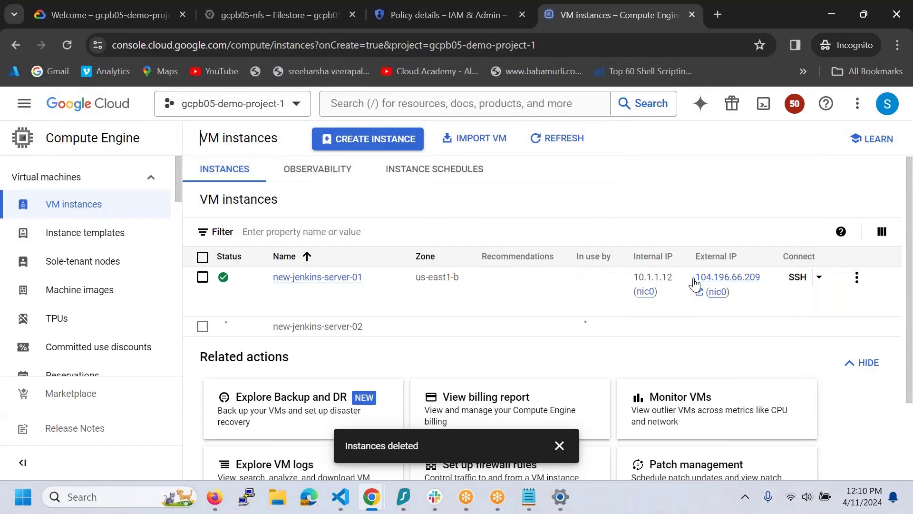
pyautogui.click(740, 293)
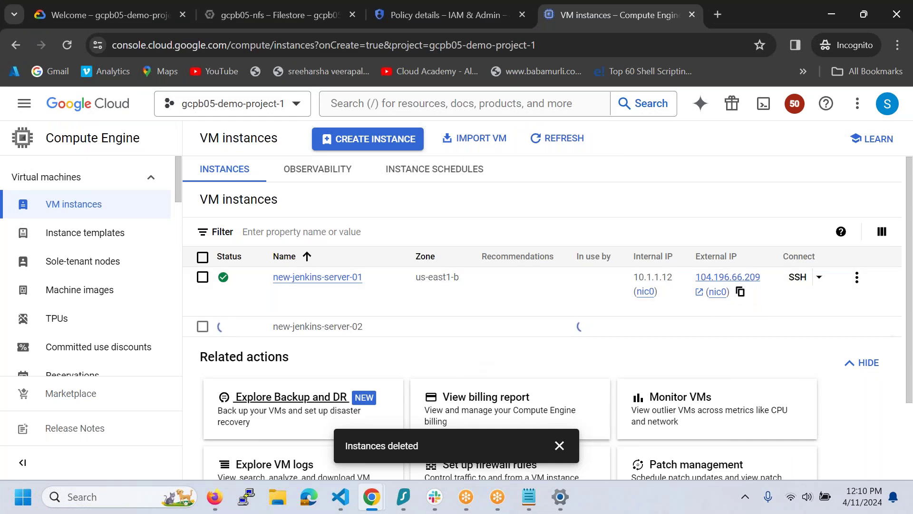
pyautogui.click(246, 496)
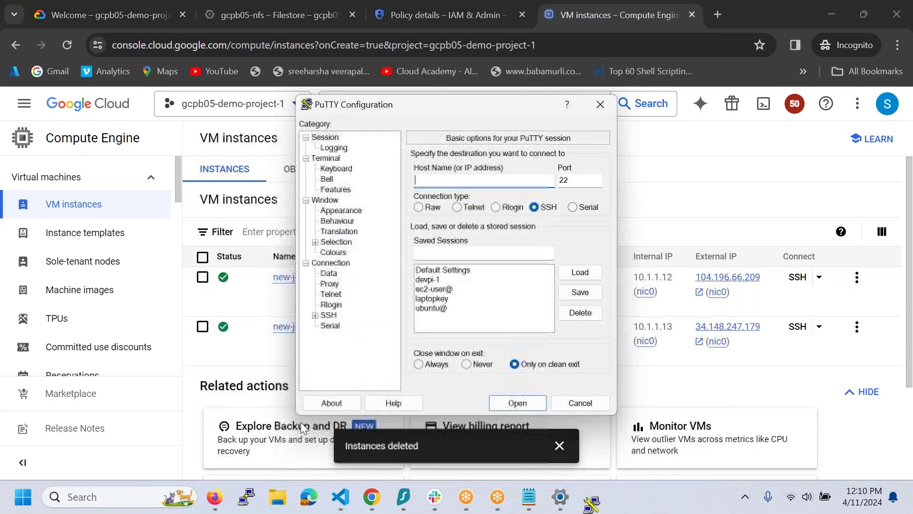
# - Load the laptopkey session with new-jenkins-server-01's IP after ubuntu@ and connect, accepting the host key
pyautogui.click(450, 298)
pyautogui.click(597, 277)
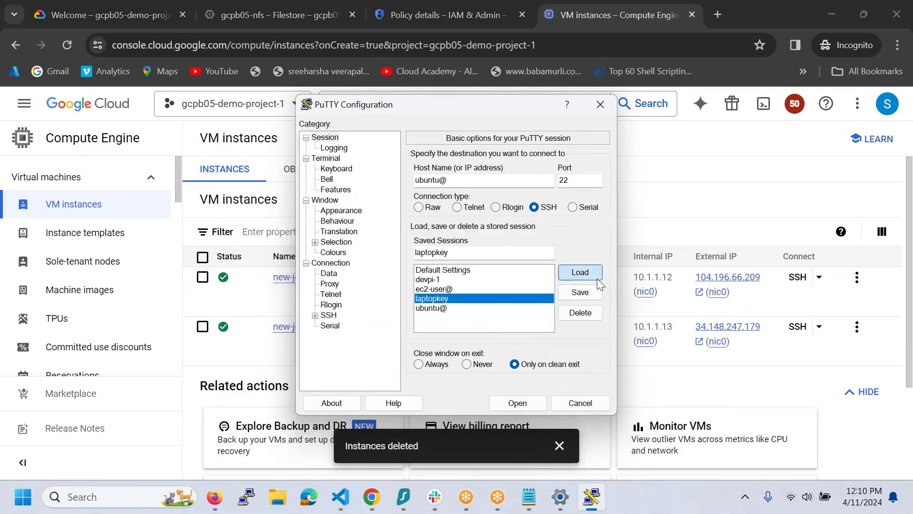
pyautogui.click(510, 186)
pyautogui.hotkey('ctrl', 'v')
pyautogui.click(516, 405)
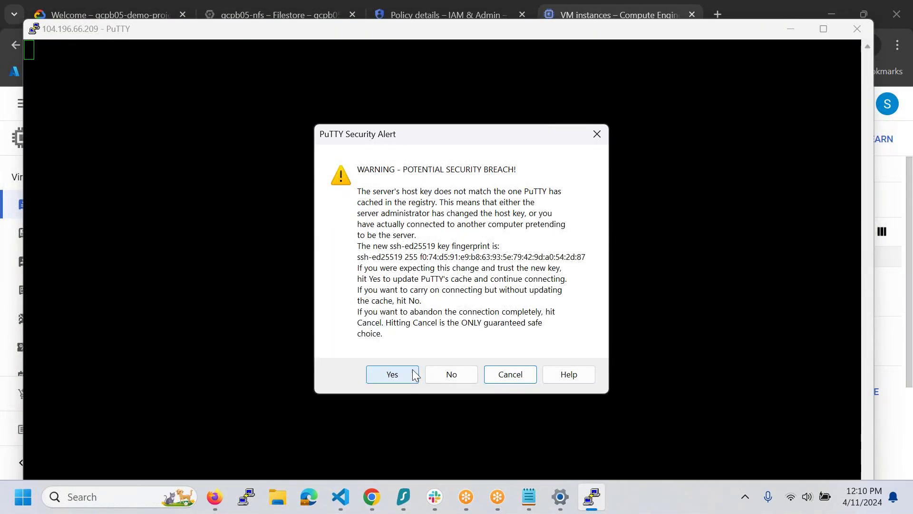
pyautogui.click(392, 374)
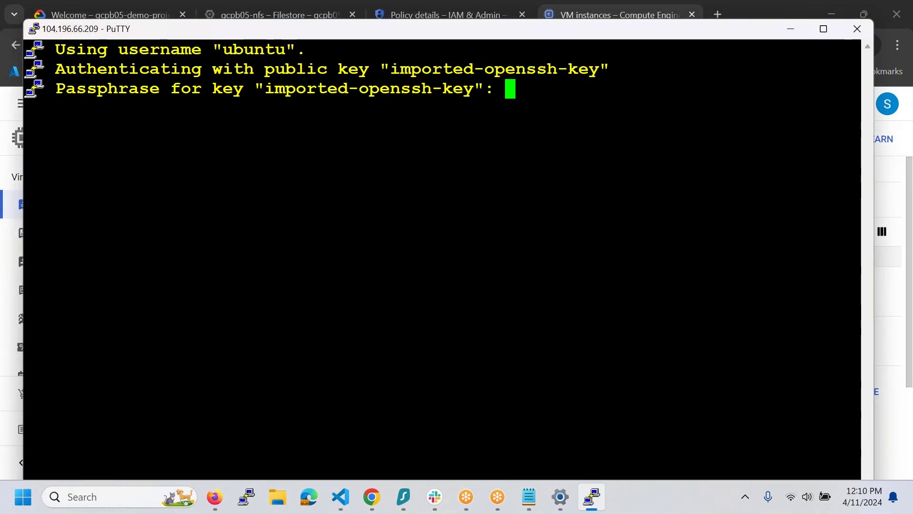
# - Log in with the key passphrase, become root with sudo su -, and maximize the terminal
pyautogui.press('Return')
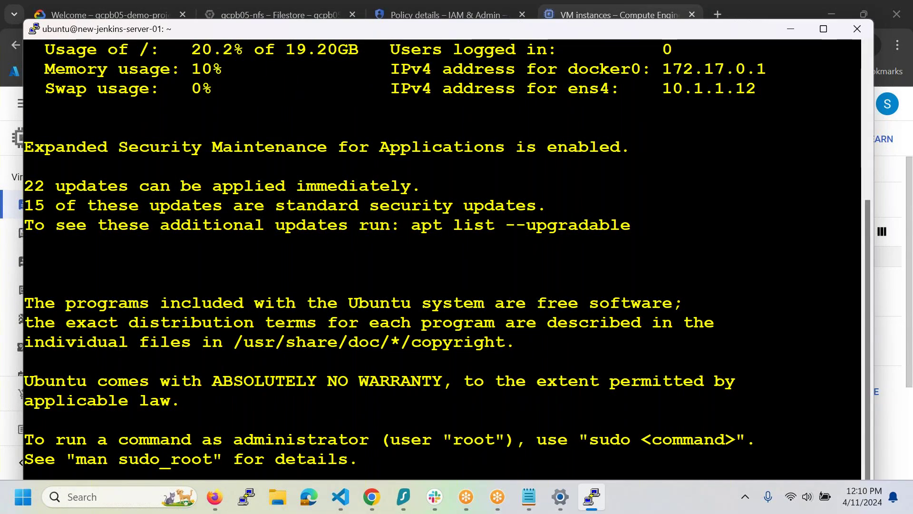
pyautogui.write('sudo su -')
pyautogui.press('Return')
pyautogui.hotkey('ctrl', 'l')
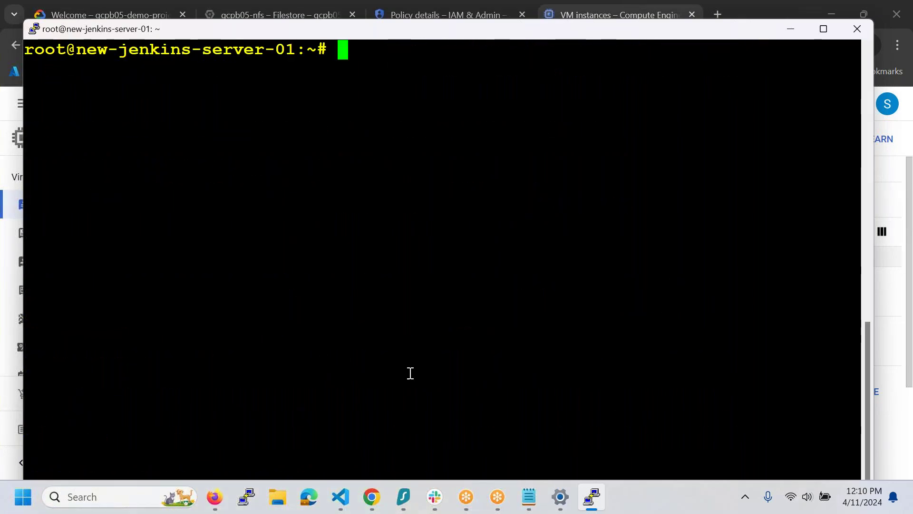
pyautogui.doubleClick(499, 38)
# - Confirm OpenJDK 11.0.22 with java -version, create /var/lib/jenkins with mkdir -p, and enter nano /etc/fstab
pyautogui.write('j')
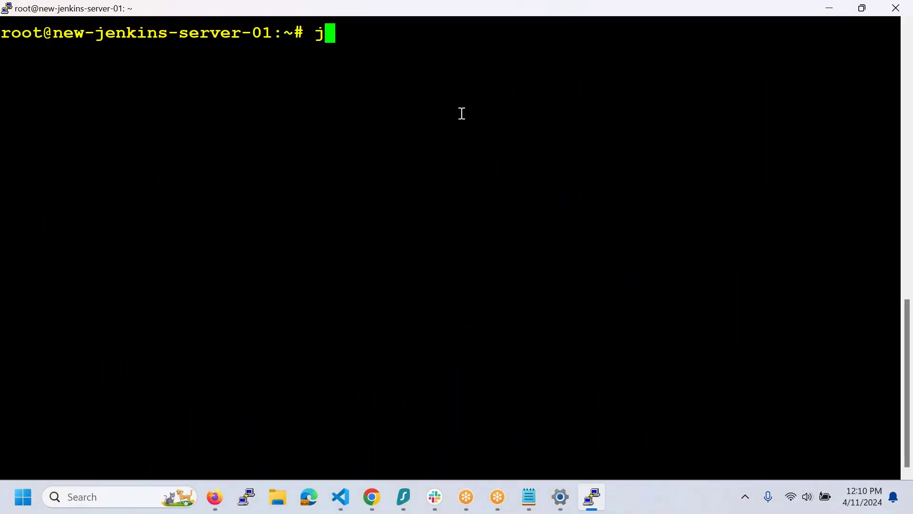
pyautogui.write('ava -version')
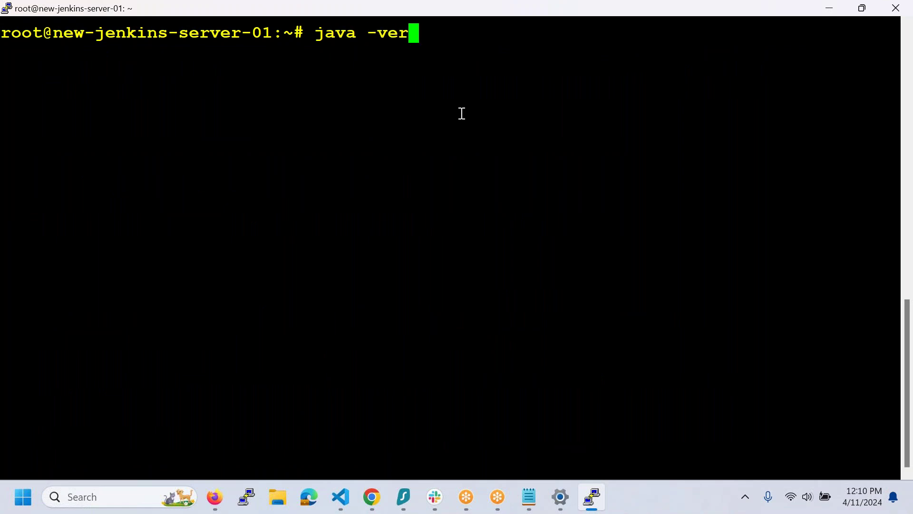
pyautogui.press('Return')
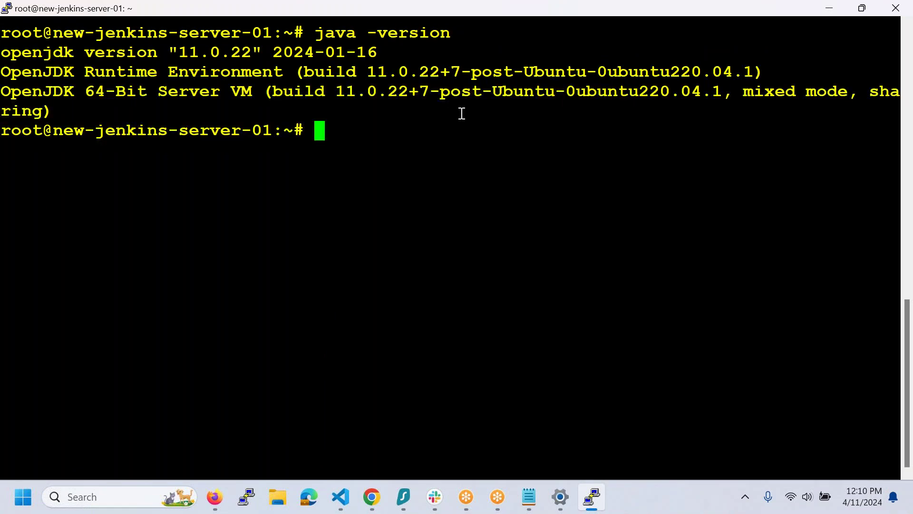
pyautogui.write('mkdit')
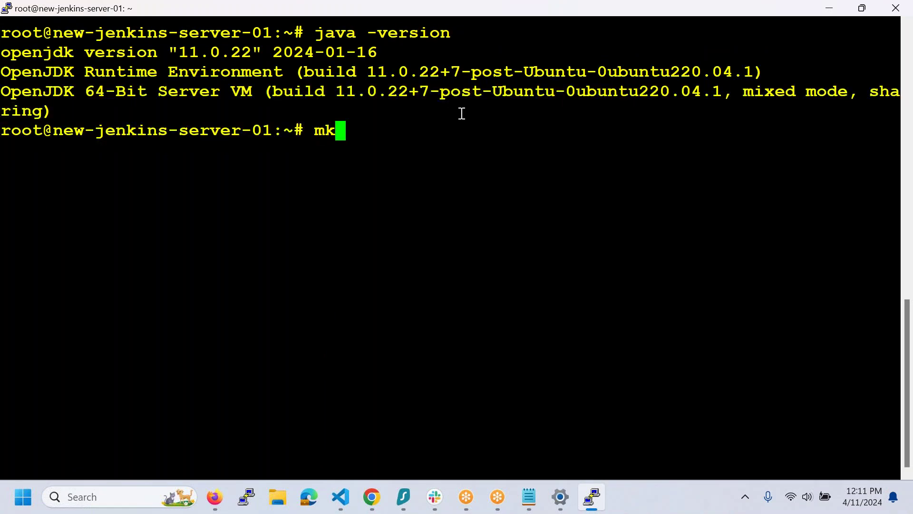
pyautogui.press('BackSpace')
pyautogui.press('BackSpace')
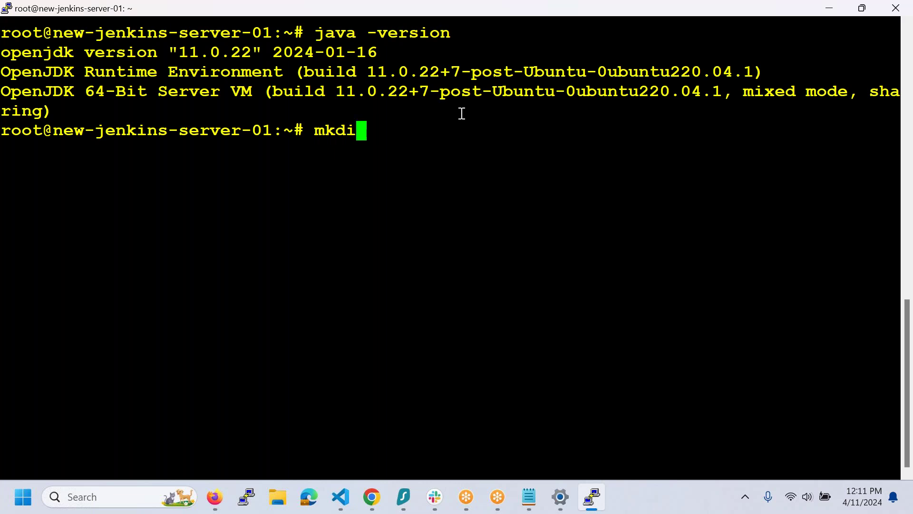
pyautogui.write('r -p ')
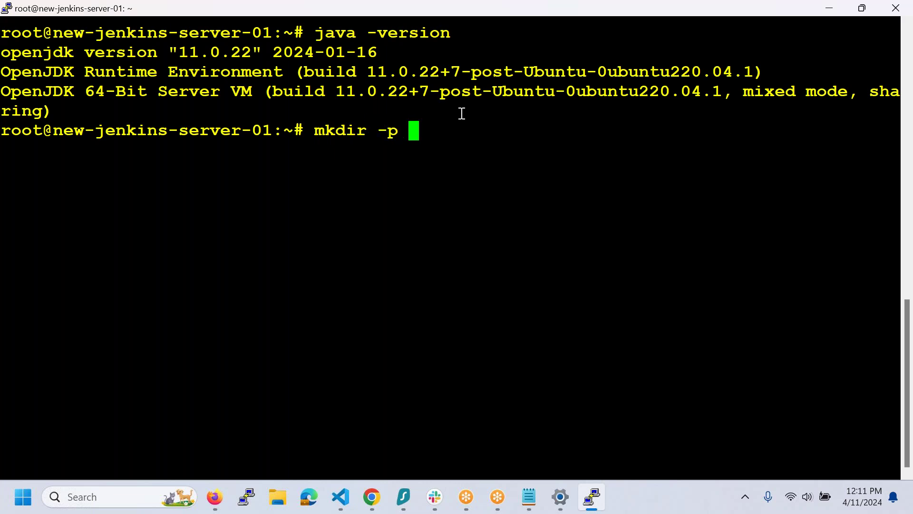
pyautogui.write('/var/lib/')
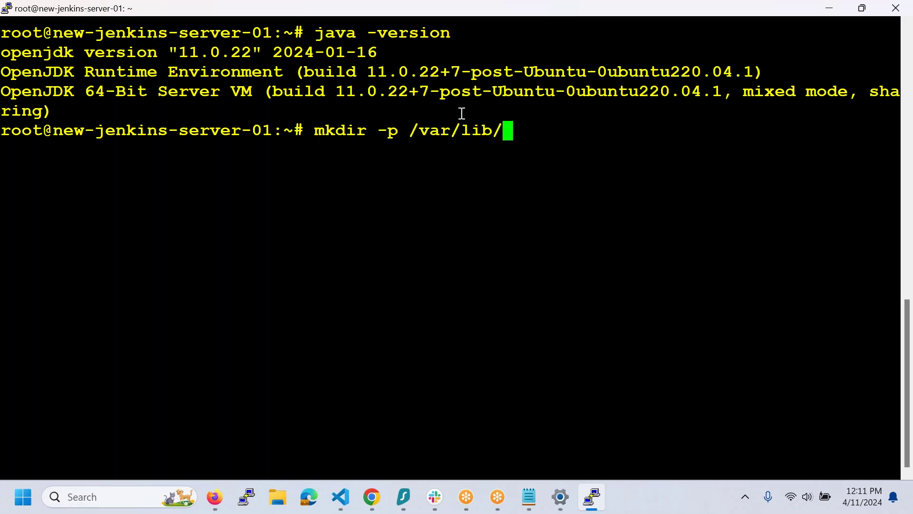
pyautogui.write('jenkins')
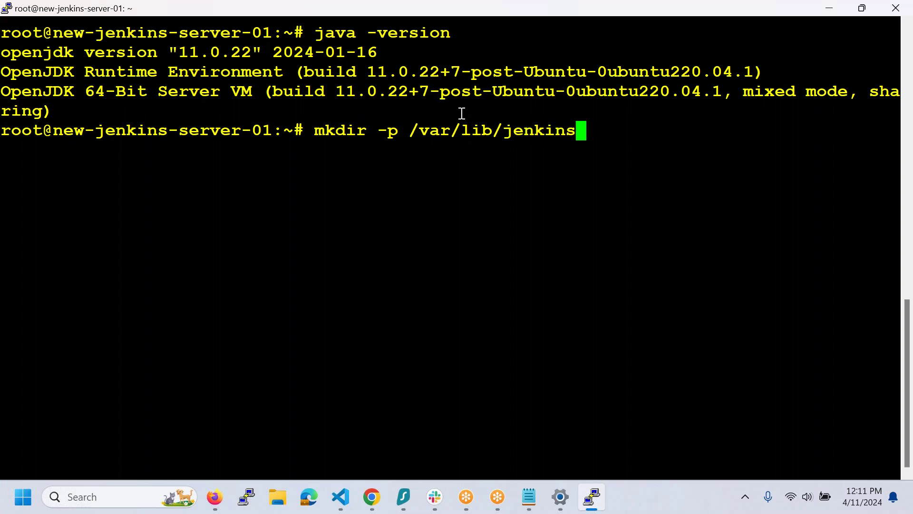
pyautogui.press('Return')
pyautogui.write('na')
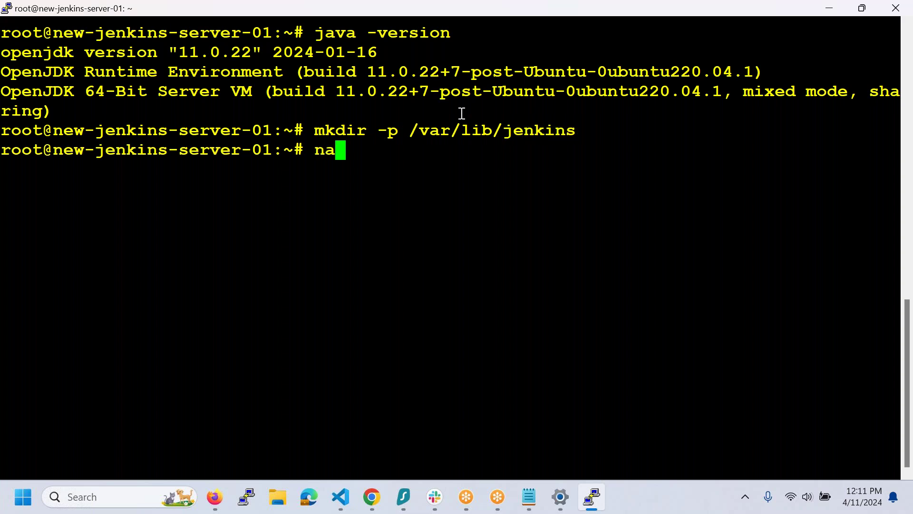
pyautogui.write('no /etc/fs')
pyautogui.press('Tab')
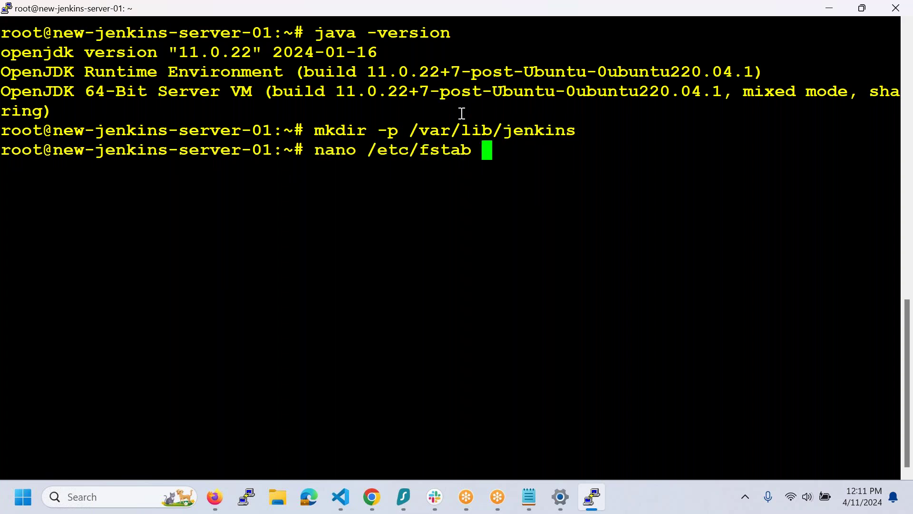
# - Open /etc/fstab and paste the /var/lib/jenkins path onto a new line
pyautogui.doubleClick(499, 138)
pyautogui.doubleClick(506, 133)
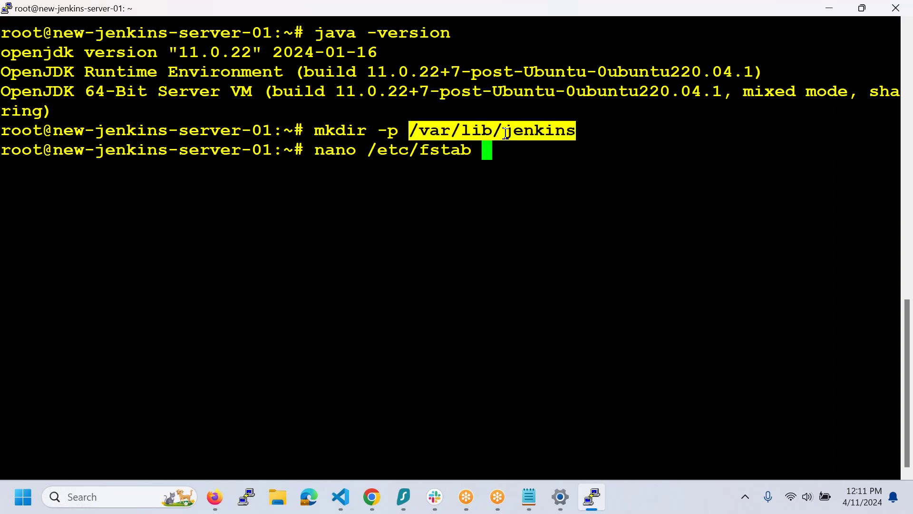
pyautogui.press('Return')
pyautogui.press('Down')
pyautogui.press('Down')
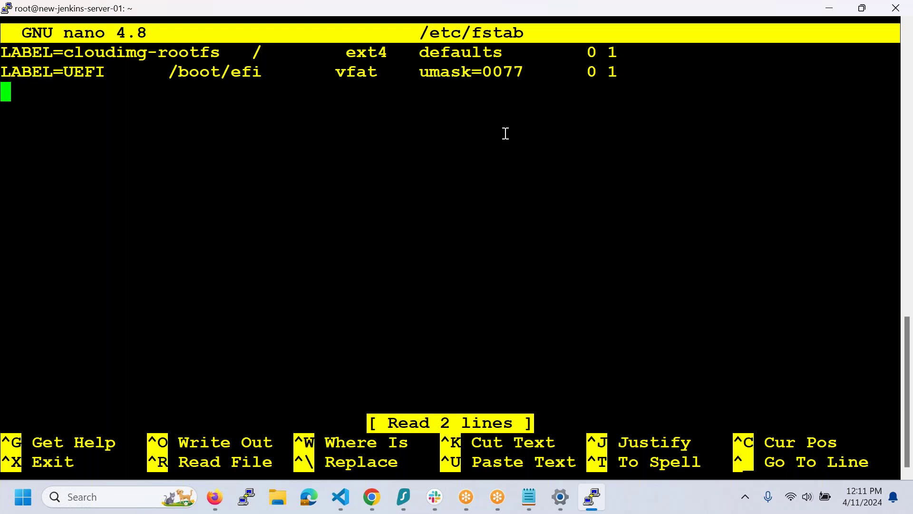
pyautogui.rightClick(506, 133)
pyautogui.press('Left')
pyautogui.press('Left')
pyautogui.press('Left')
pyautogui.press('Left')
pyautogui.press('Left')
pyautogui.press('Left')
pyautogui.press('Left')
pyautogui.press('Left')
pyautogui.press('Left')
pyautogui.press('Left')
pyautogui.press('Left')
pyautogui.press('Left')
pyautogui.press('Left')
pyautogui.press('Left')
pyautogui.press('Left')
pyautogui.press('Left')
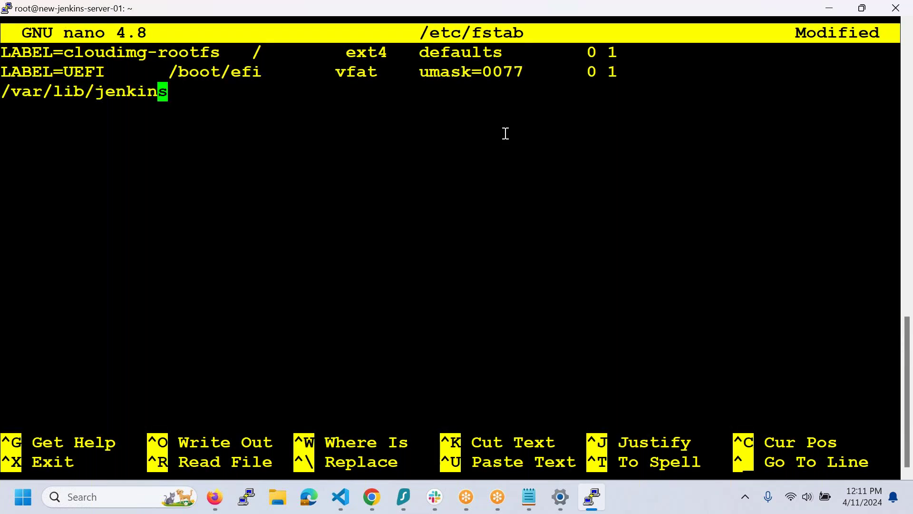
pyautogui.press('Left')
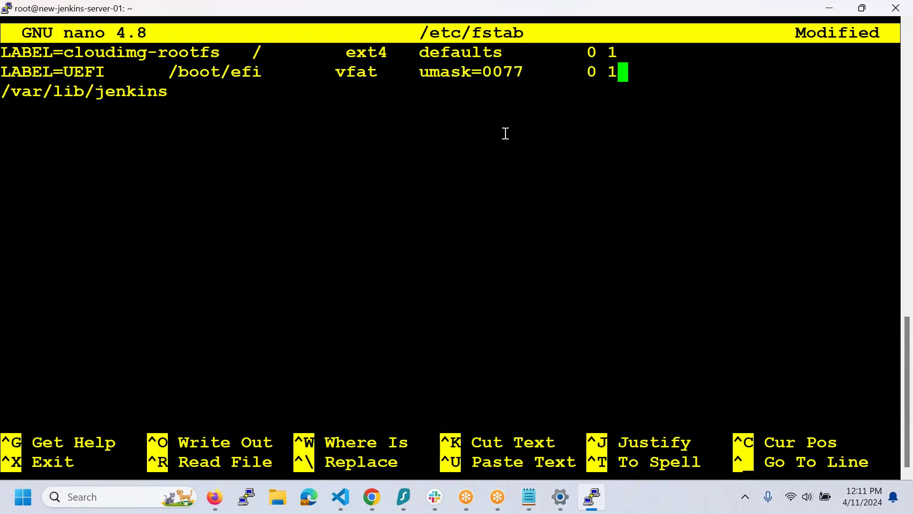
pyautogui.press('Right')
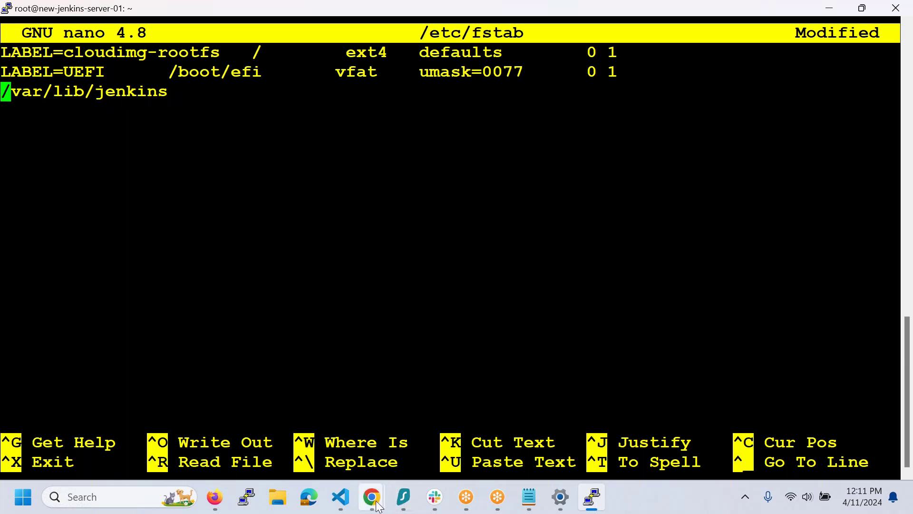
# - Copy the 10.173.41.154:/jenkinsdata mount point from the gcpb05-nfs Filestore page into the fstab line
pyautogui.click(380, 492)
pyautogui.click(432, 449)
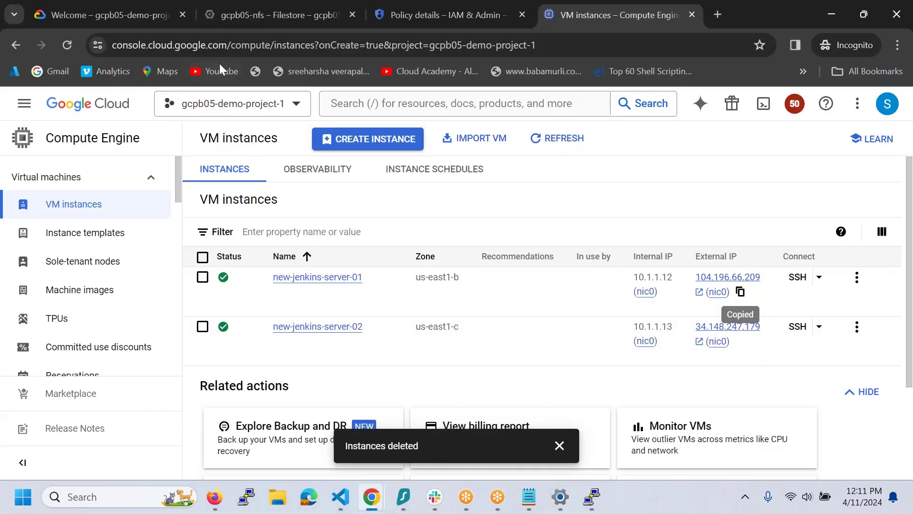
pyautogui.click(234, 21)
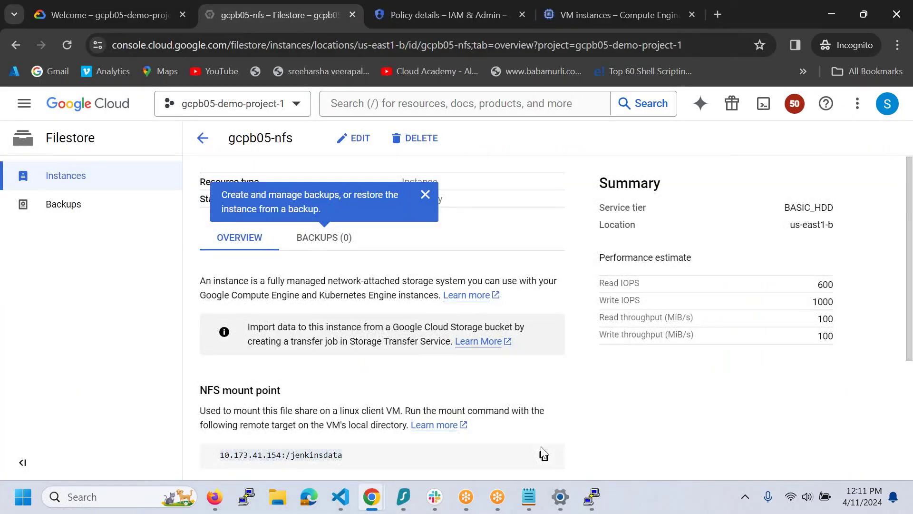
pyautogui.click(543, 455)
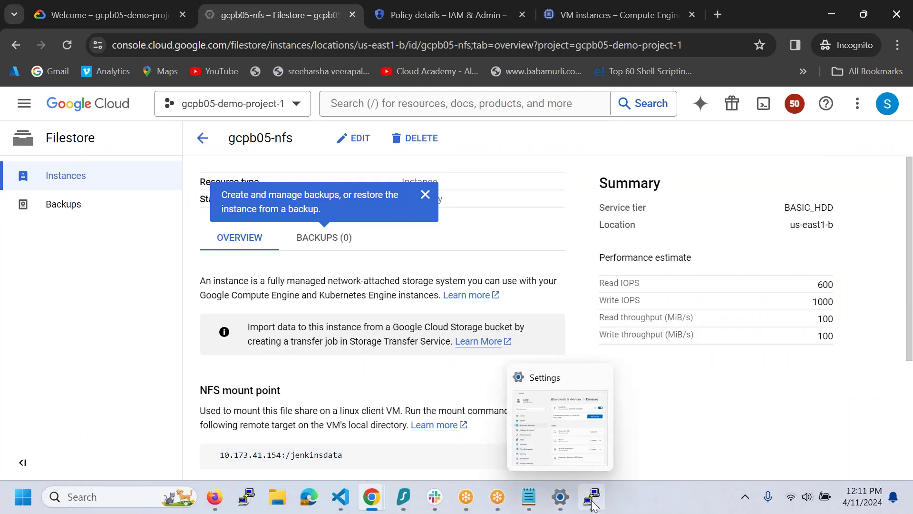
pyautogui.click(592, 497)
pyautogui.rightClick(502, 285)
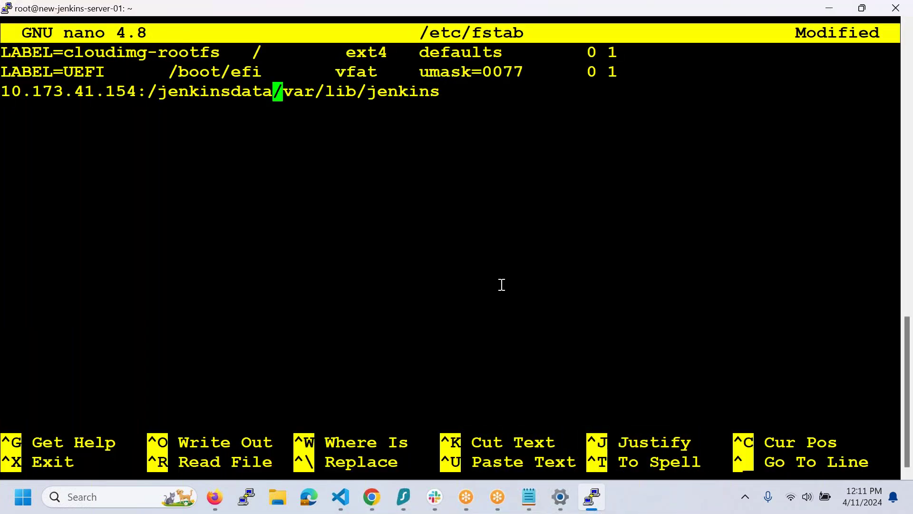
# - Complete the line with tab spacing and filesystem type nfs, save /etc/fstab, exit nano, and type df -h
pyautogui.press('Tab')
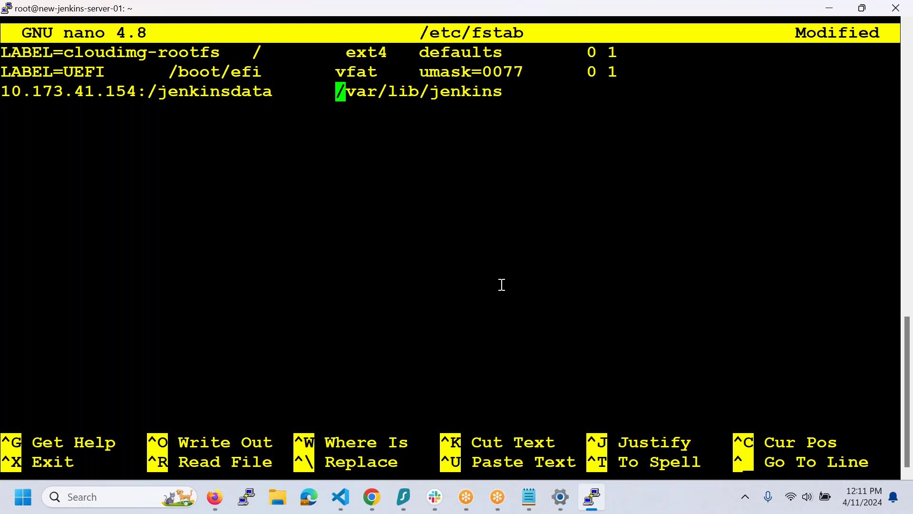
pyautogui.press('End')
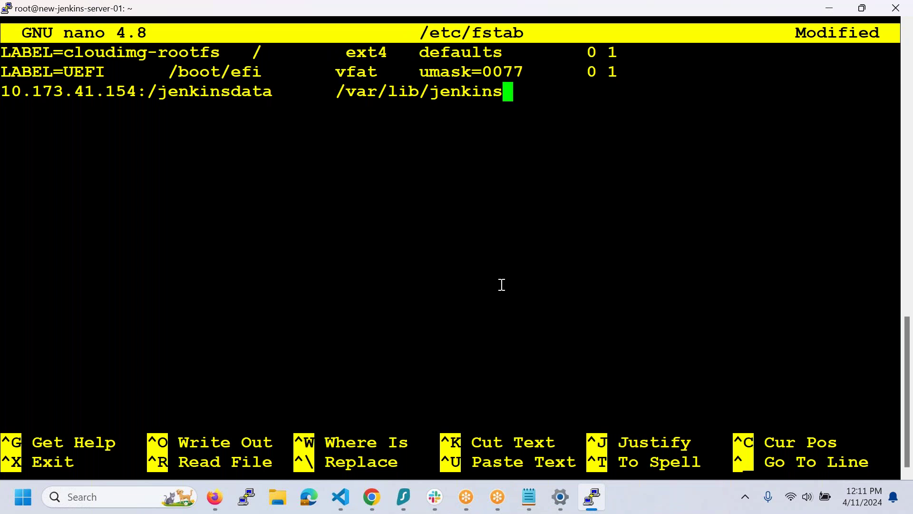
pyautogui.press('Tab')
pyautogui.write('nfs')
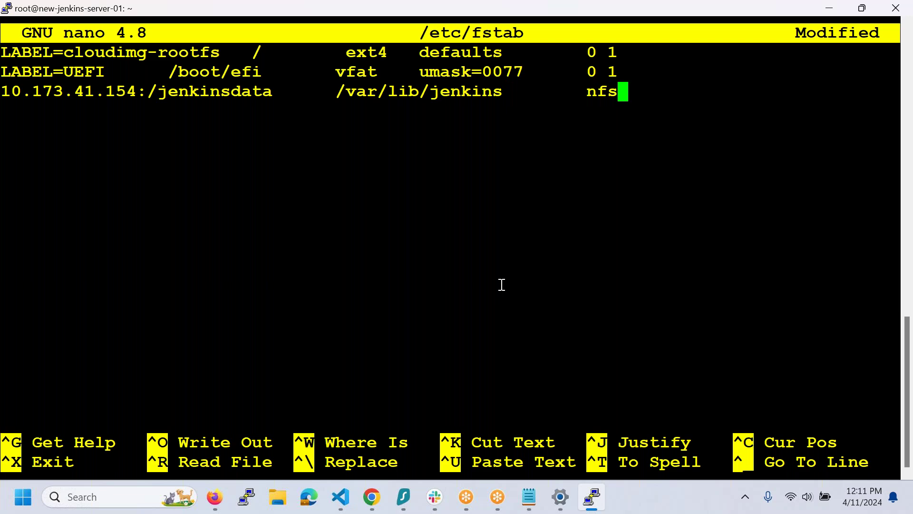
pyautogui.hotkey('ctrl', 'o')
pyautogui.press('Return')
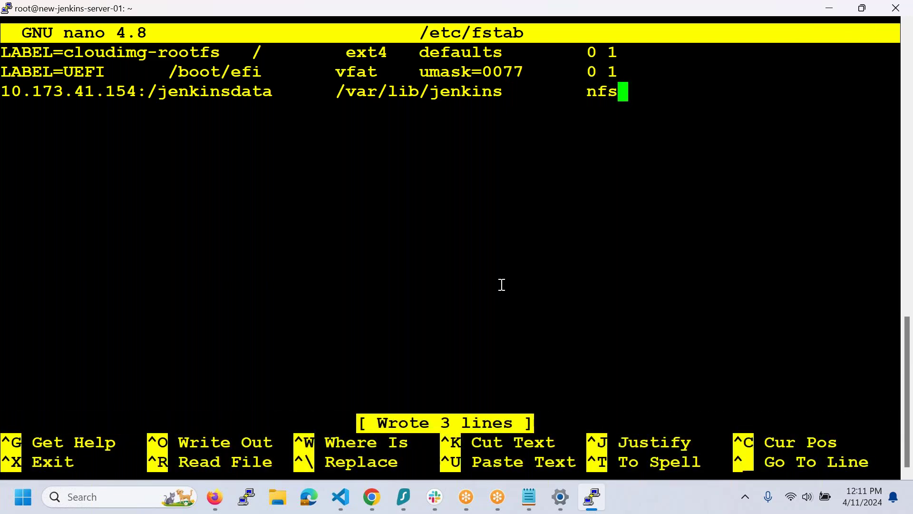
pyautogui.hotkey('ctrl', 'x')
pyautogui.write('df -h')
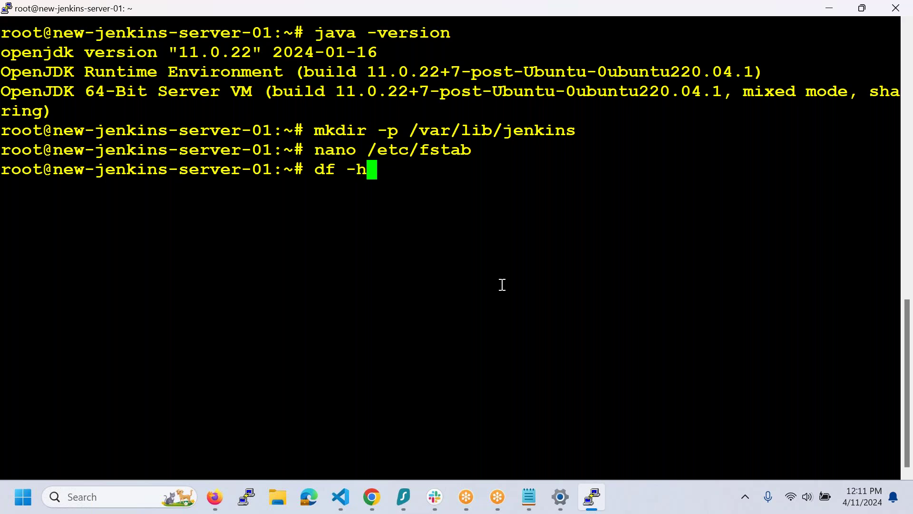
# - Run df -h, mount -a, then df -h again to verify the jenkinsdata share on /var/lib/jenkins
pyautogui.press('Return')
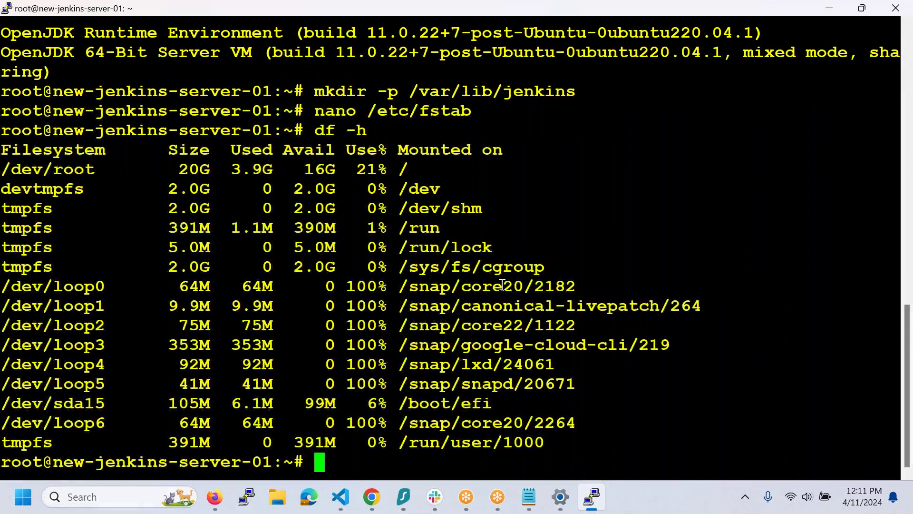
pyautogui.write('mount -')
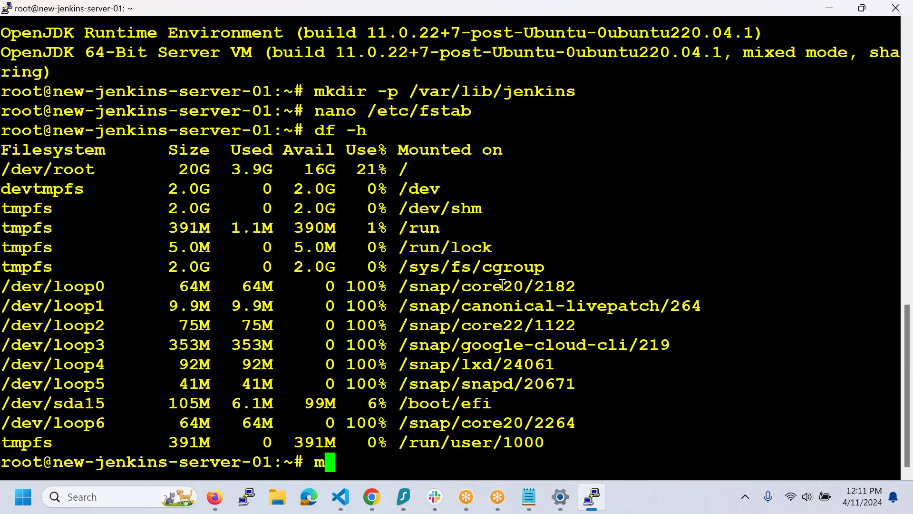
pyautogui.write('a')
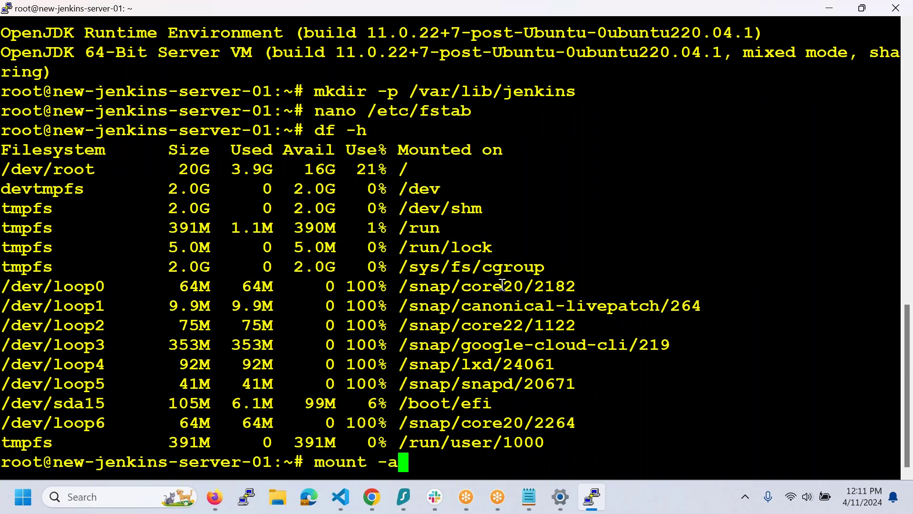
pyautogui.press('Return')
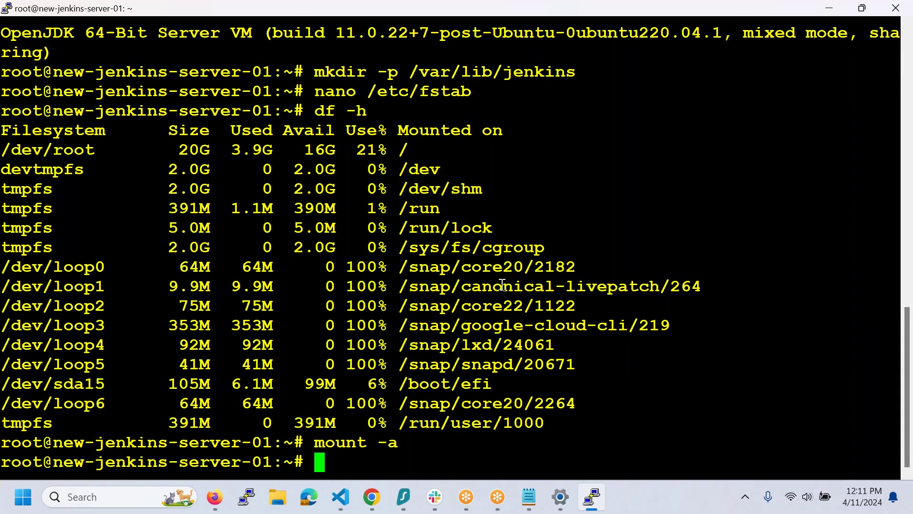
pyautogui.write('df -h')
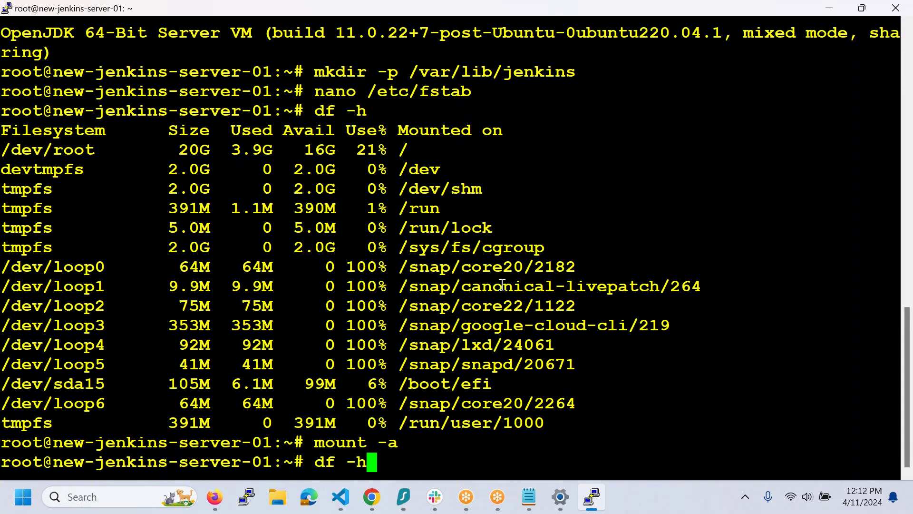
pyautogui.press('Return')
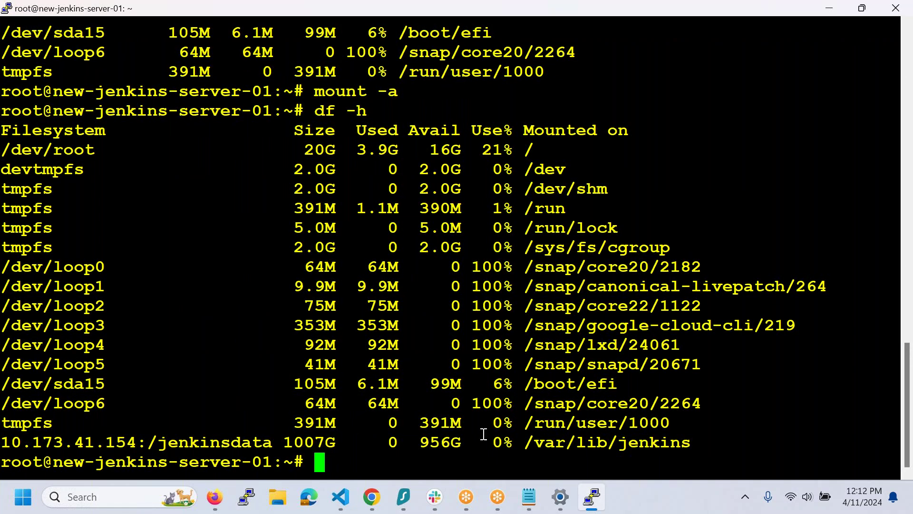
# - Copy new-jenkins-server-02's external IP 34.148.247.179 from the VM instances list
pyautogui.moveTo(375, 505)
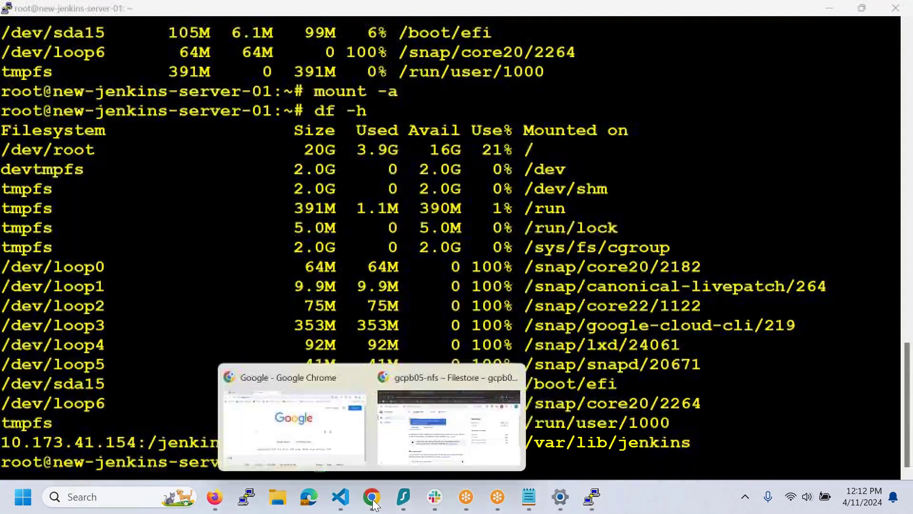
pyautogui.click(447, 424)
pyautogui.click(488, 24)
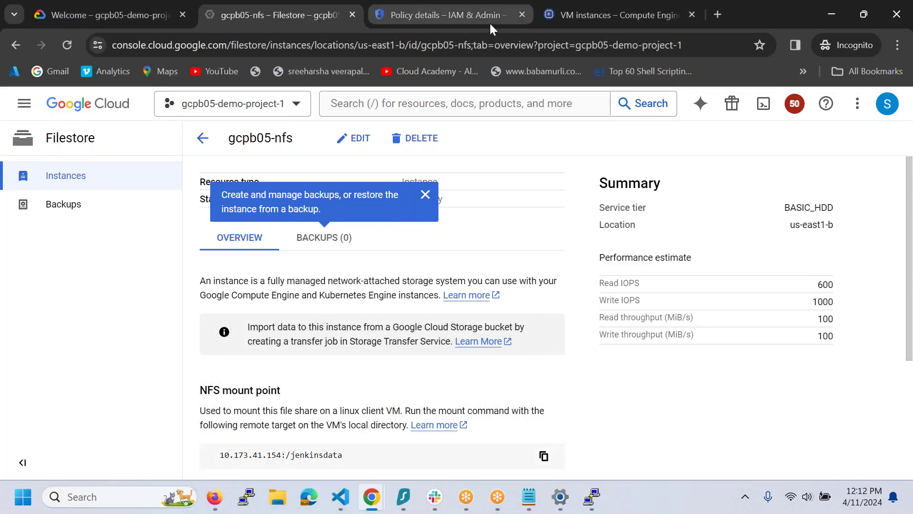
pyautogui.click(565, 25)
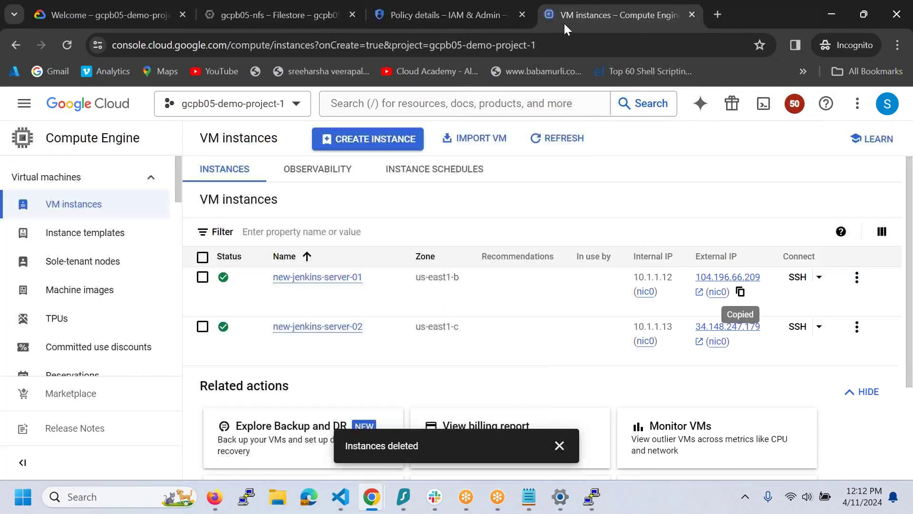
pyautogui.click(754, 365)
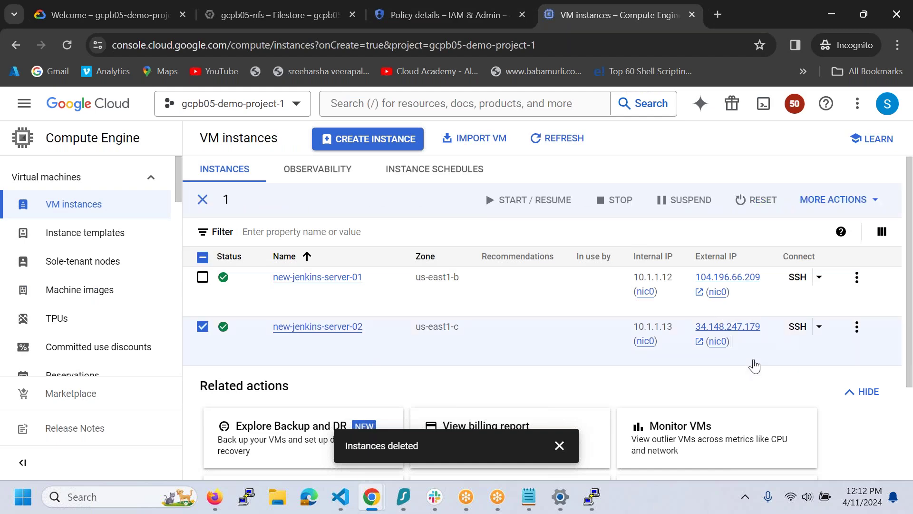
pyautogui.click(740, 341)
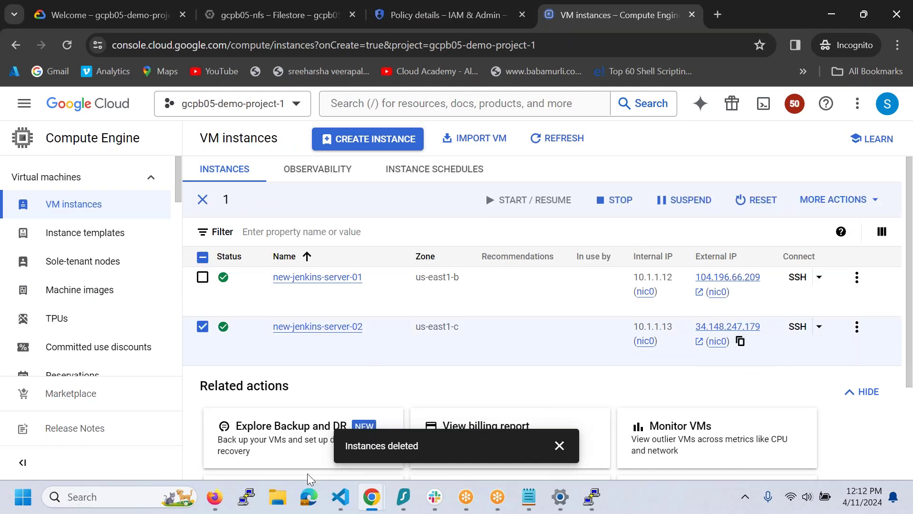
pyautogui.click(246, 497)
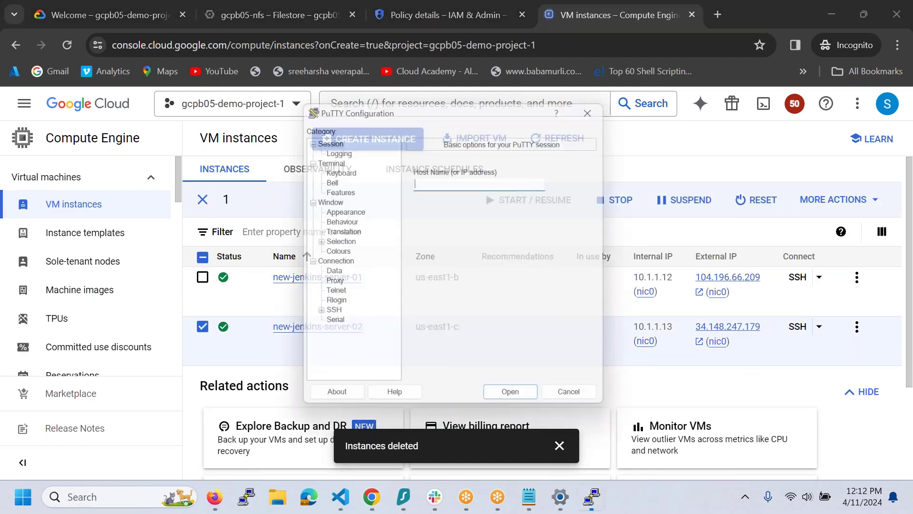
pyautogui.click(432, 299)
pyautogui.click(571, 273)
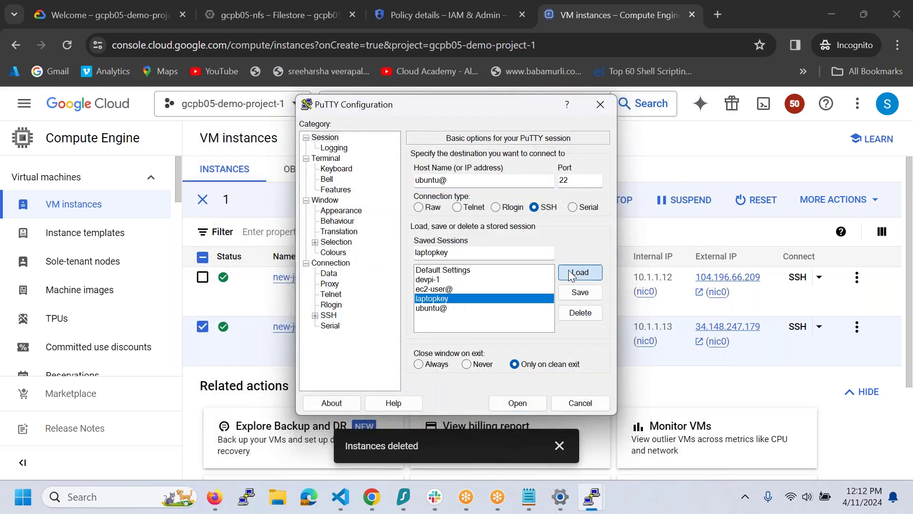
pyautogui.click(505, 185)
pyautogui.hotkey('ctrl', 'v')
pyautogui.click(511, 399)
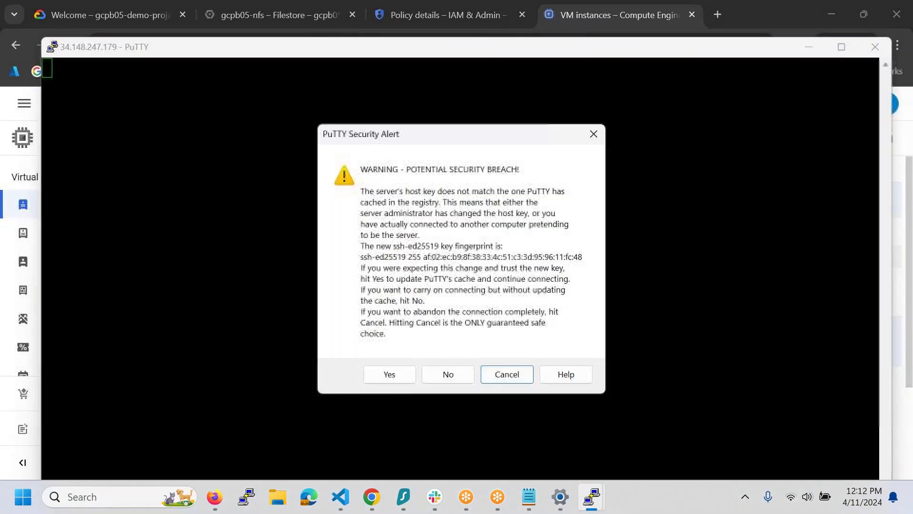
pyautogui.click(399, 378)
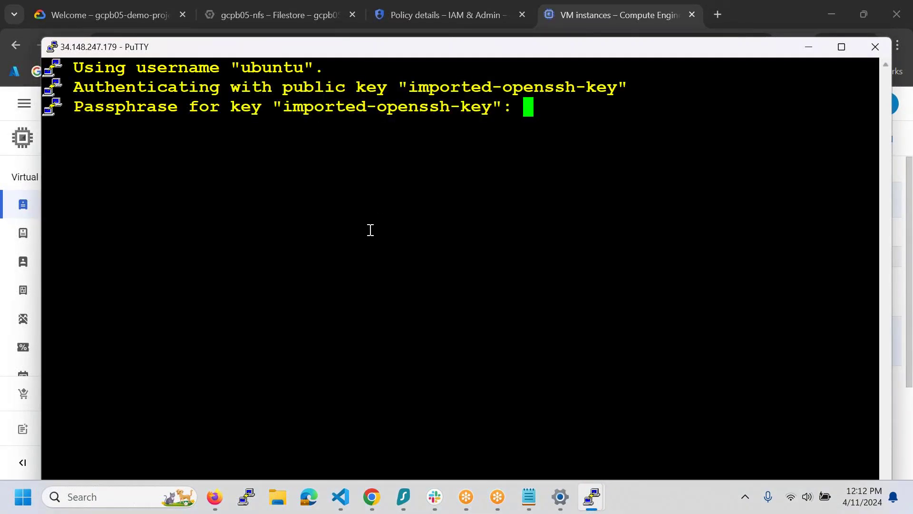
# - Log in with the key passphrase, maximize the terminal, and become root with sudo su -
pyautogui.press('Return')
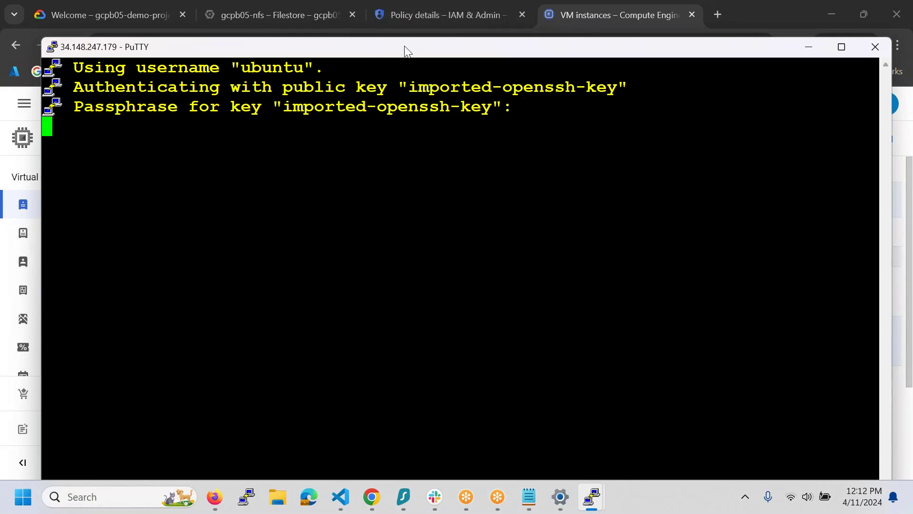
pyautogui.doubleClick(407, 47)
pyautogui.write('sidp su')
pyautogui.press('BackSpace')
pyautogui.press('BackSpace')
pyautogui.press('BackSpace')
pyautogui.press('BackSpace')
pyautogui.press('BackSpace')
pyautogui.press('BackSpace')
pyautogui.press('BackSpace')
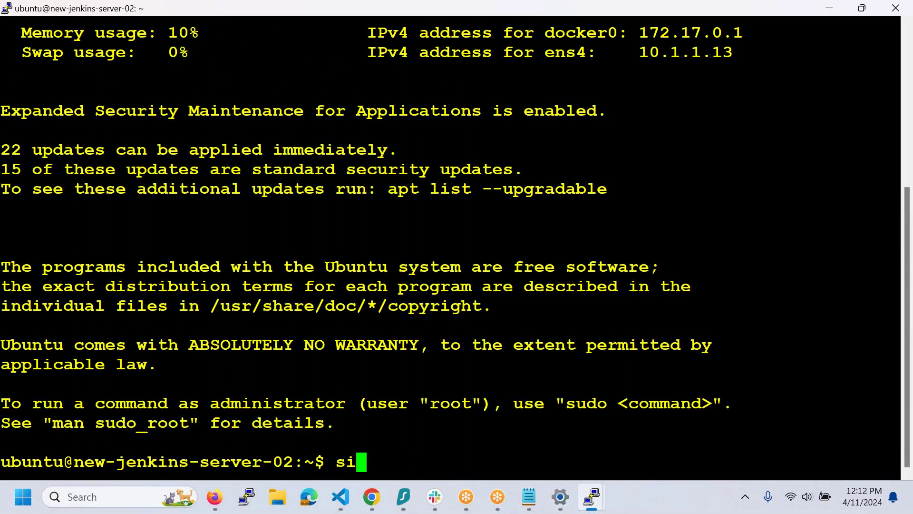
pyautogui.write('sudo su -')
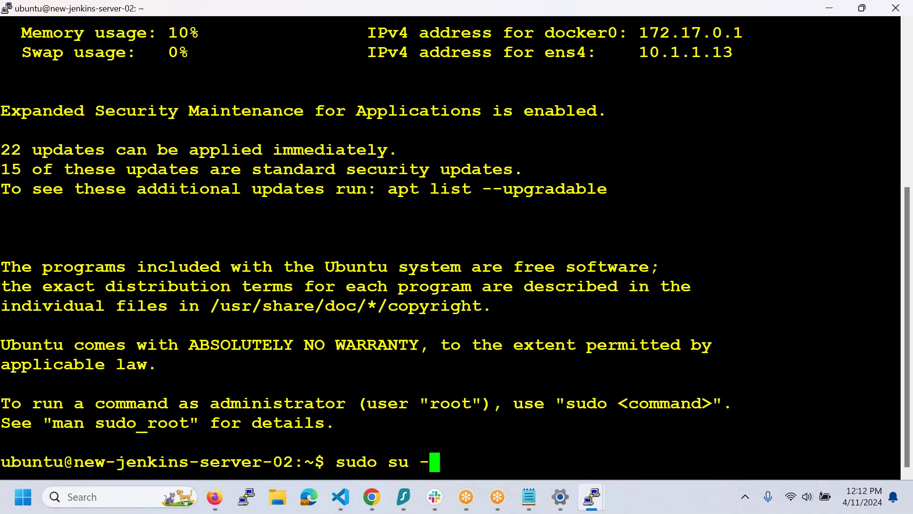
pyautogui.press('Return')
# - Create /var/lib/jenkins, confirm OpenJDK 11.0.22 with java -version, and enter nano /etc/fstab
pyautogui.write('mkdir')
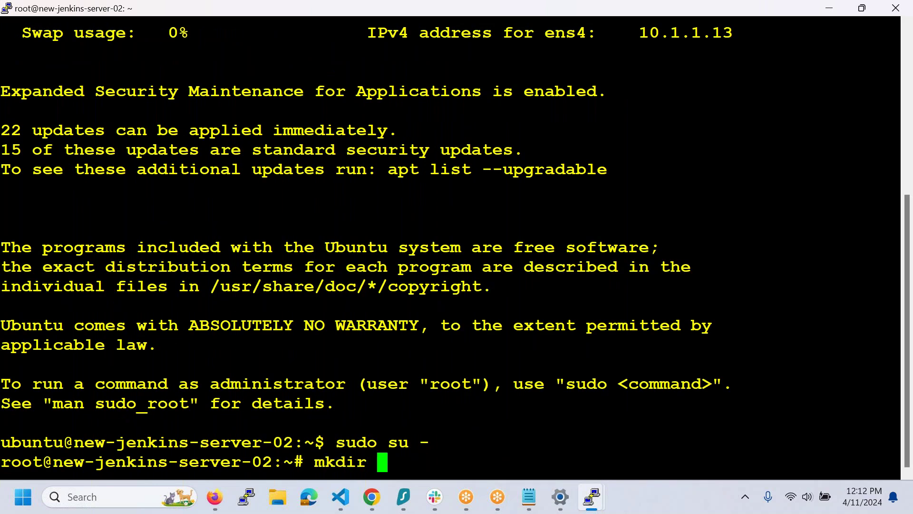
pyautogui.write(' /var/lib/')
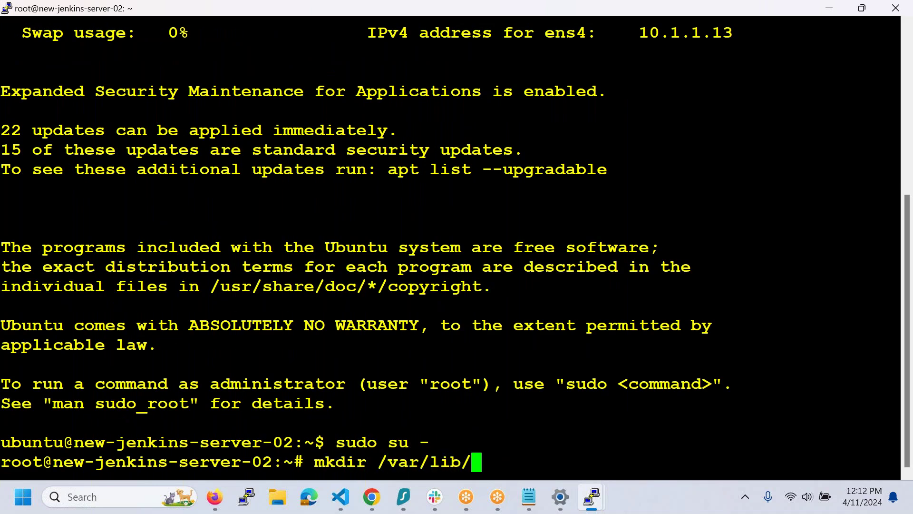
pyautogui.write('jenkins')
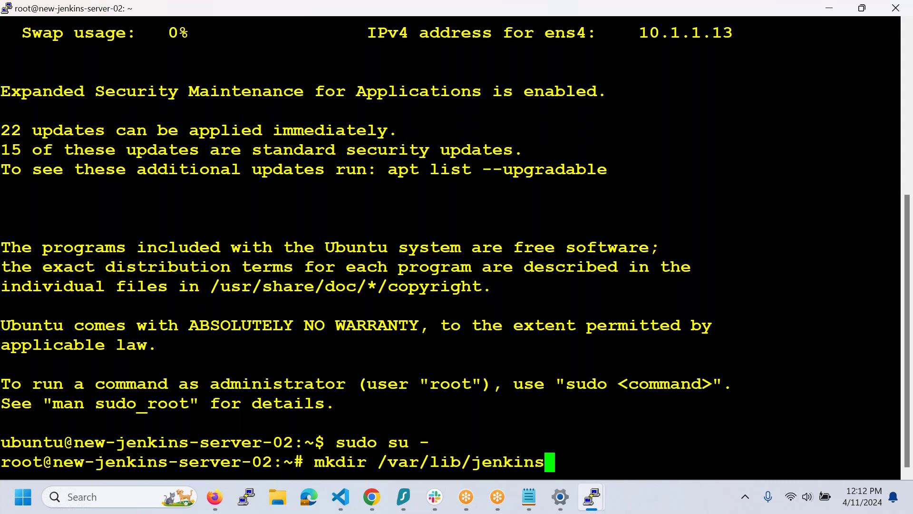
pyautogui.press('Return')
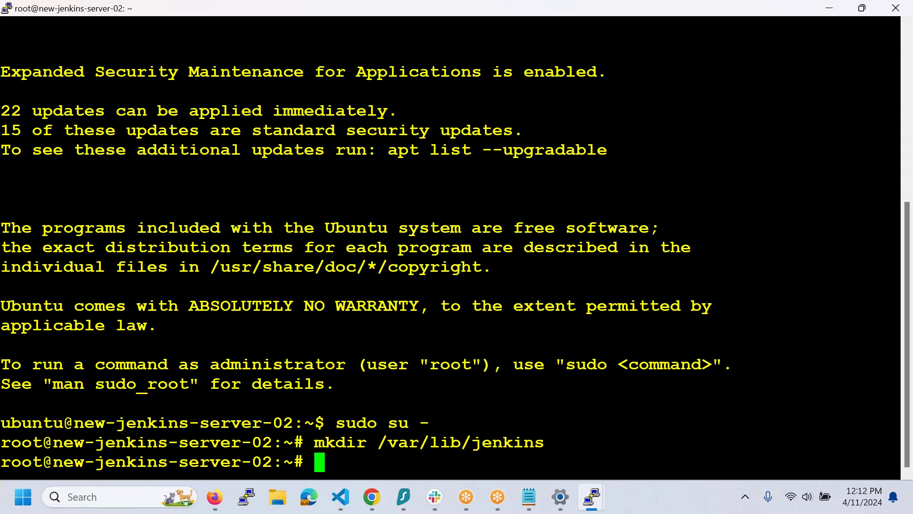
pyautogui.write('nano ')
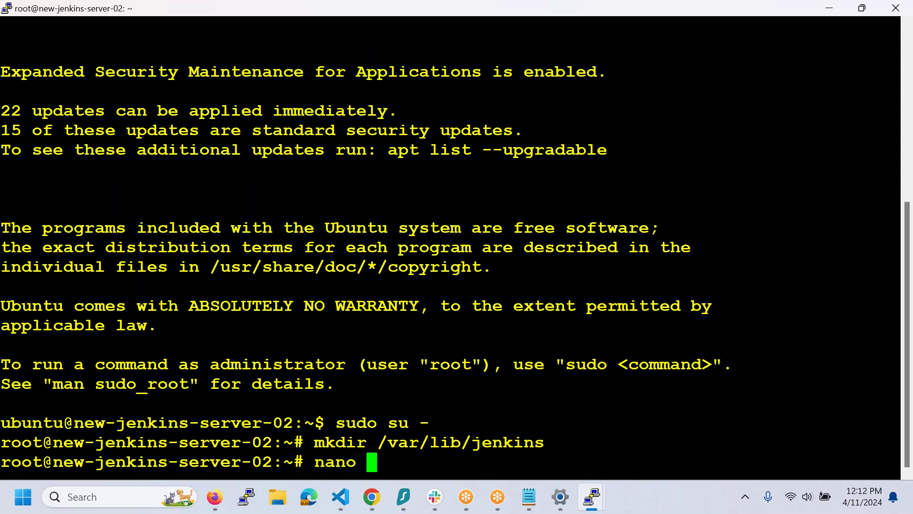
pyautogui.write('/etc/')
pyautogui.press('BackSpace')
pyautogui.press('BackSpace')
pyautogui.press('BackSpace')
pyautogui.press('BackSpace')
pyautogui.press('BackSpace')
pyautogui.press('BackSpace')
pyautogui.press('BackSpace')
pyautogui.press('BackSpace')
pyautogui.press('BackSpace')
pyautogui.press('BackSpace')
pyautogui.write('java -v')
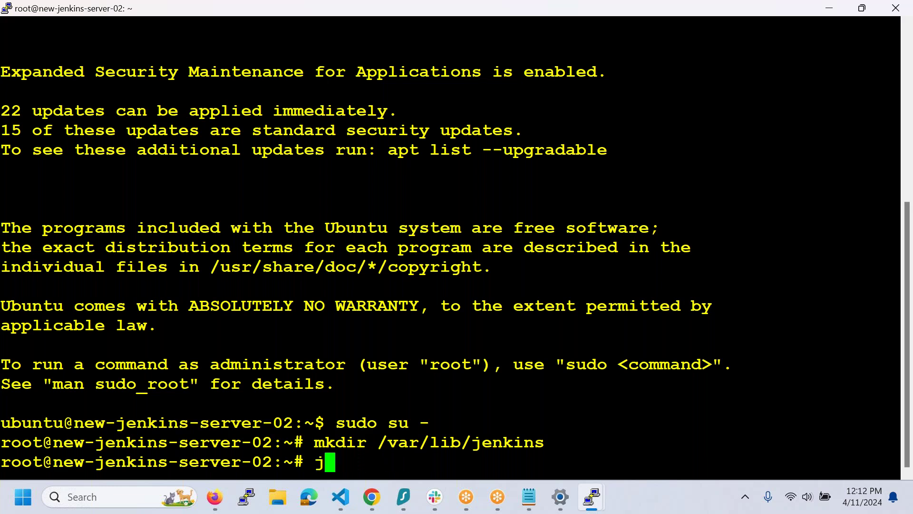
pyautogui.write('ersion')
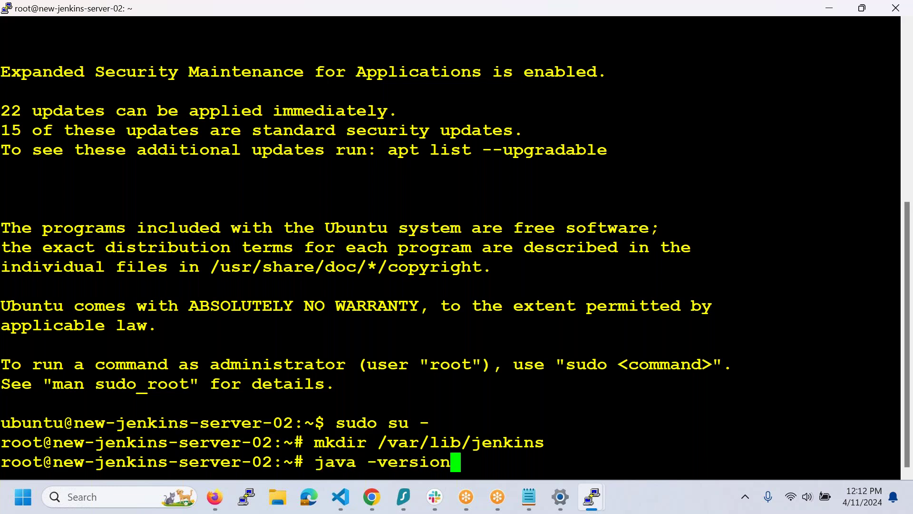
pyautogui.press('Return')
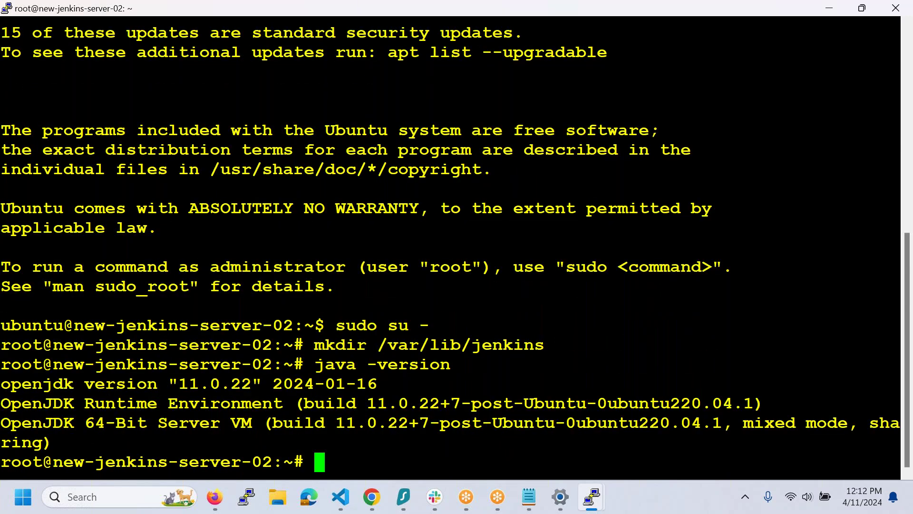
pyautogui.write('nano /etc/fstab')
# - Open server-02's /etc/fstab and copy the jenkinsdata NFS line from server-01's fstab via cat
pyautogui.press('Return')
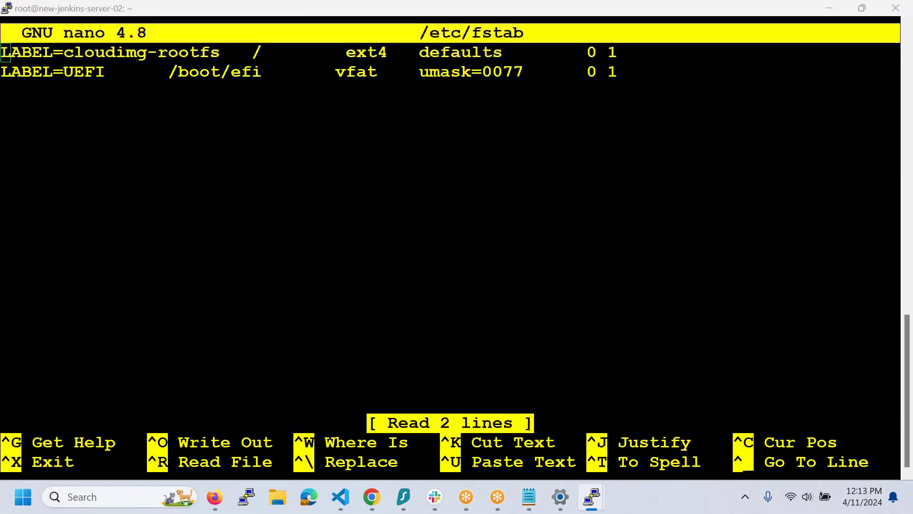
pyautogui.hotkey('alt', 'Tab')
pyautogui.hotkey('alt', 'Tab')
pyautogui.hotkey('alt', 'Tab')
pyautogui.write('cat /etc/fstab')
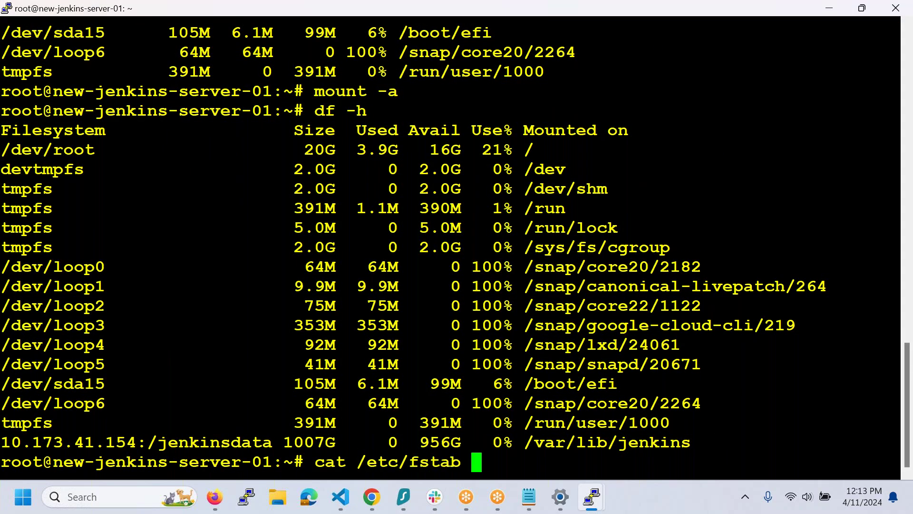
pyautogui.press('Return')
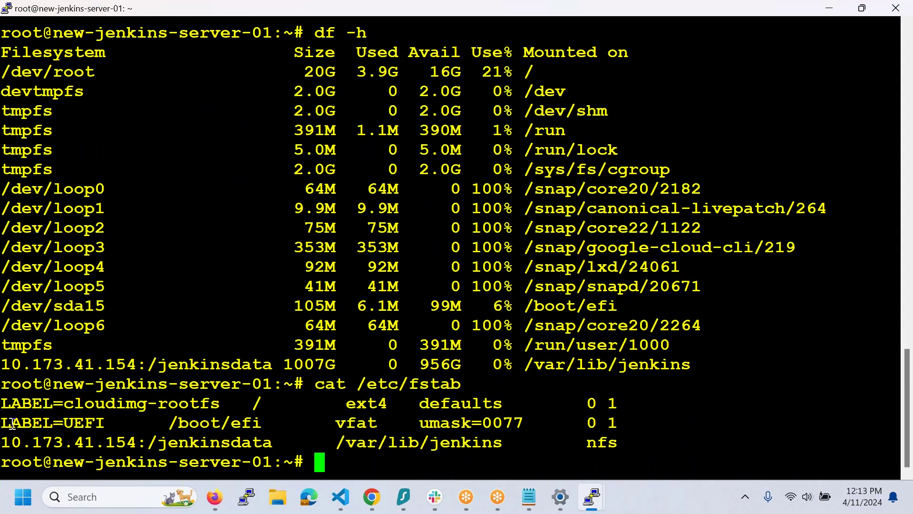
pyautogui.moveTo(8, 445); pyautogui.dragTo(619, 449)
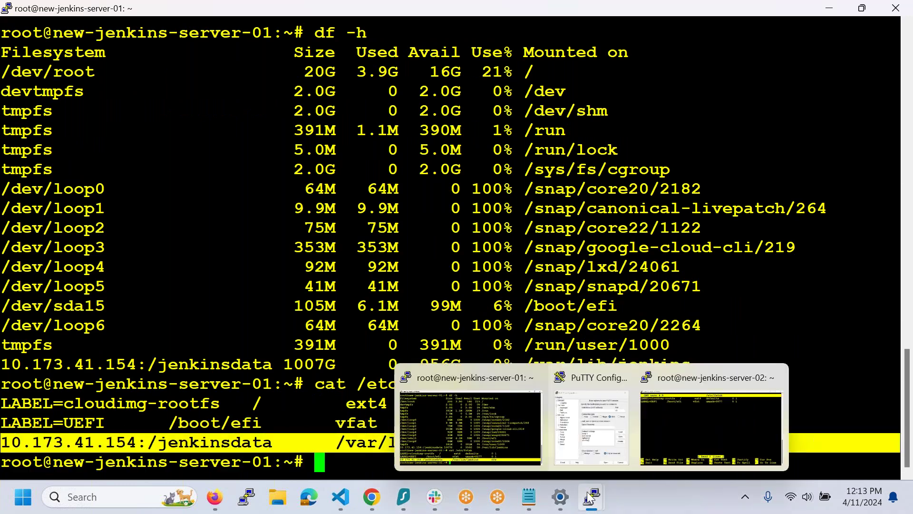
# - Paste the 10.173.41.154:/jenkinsdata nfs line into server-02's fstab, save, exit, and run mount -a
pyautogui.moveTo(574, 500)
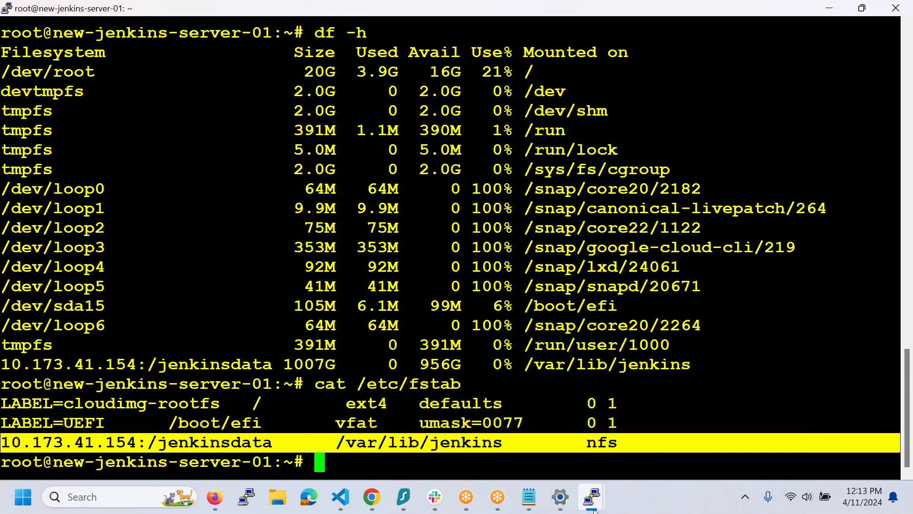
pyautogui.click(718, 428)
pyautogui.click(6, 72)
pyautogui.click(5, 91)
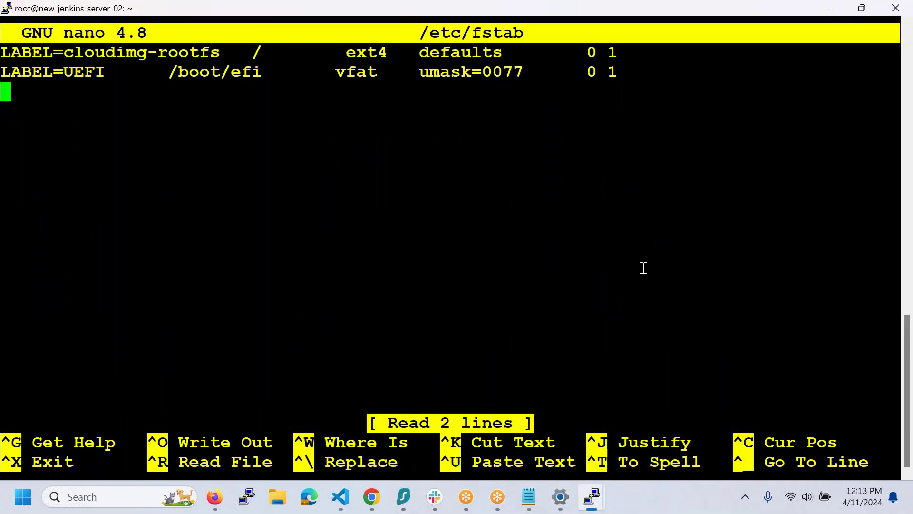
pyautogui.rightClick(643, 268)
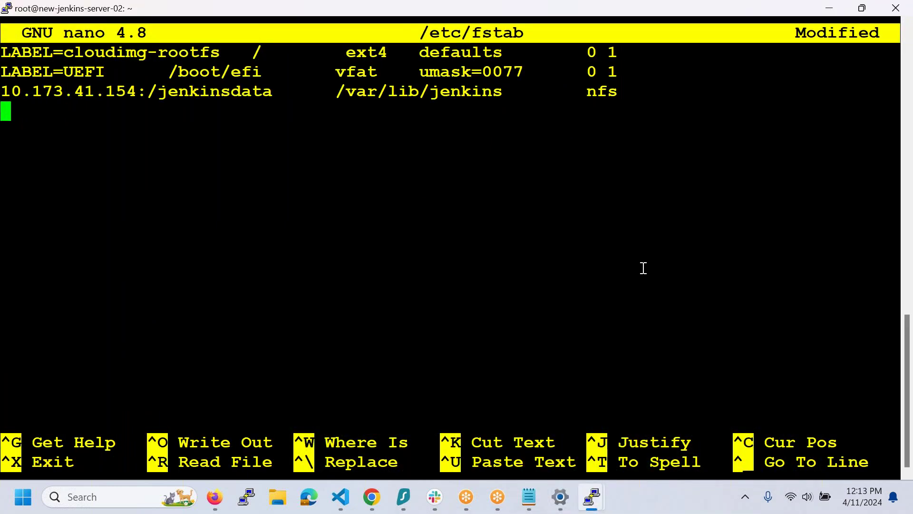
pyautogui.hotkey('ctrl', 'o')
pyautogui.press('Return')
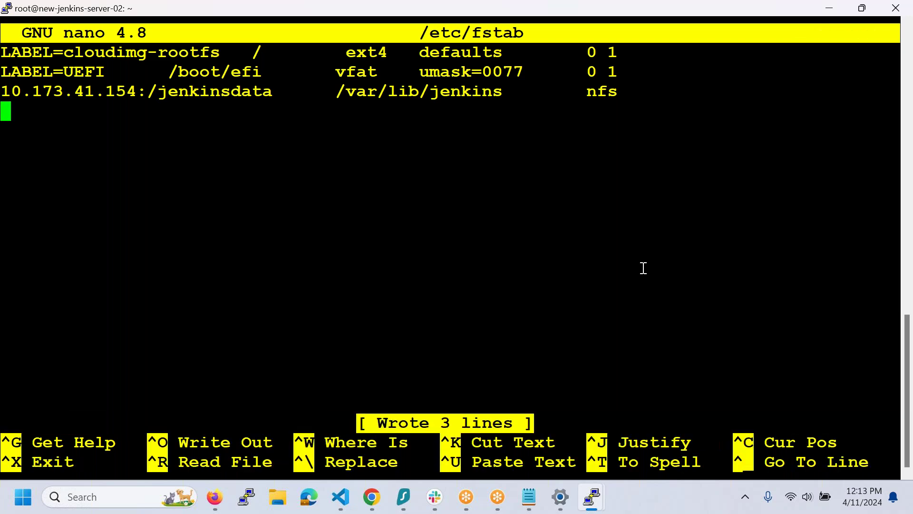
pyautogui.hotkey('ctrl', 'x')
pyautogui.write('mo')
pyautogui.write('t -a')
pyautogui.press('Return')
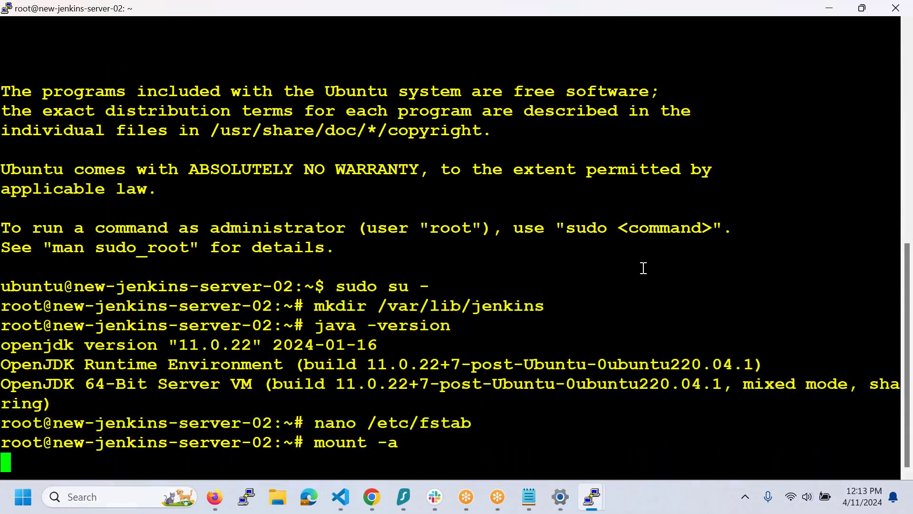
# - On server-01, start a one-second watch of ls -al /var/lib/jenkins/
pyautogui.moveTo(598, 508)
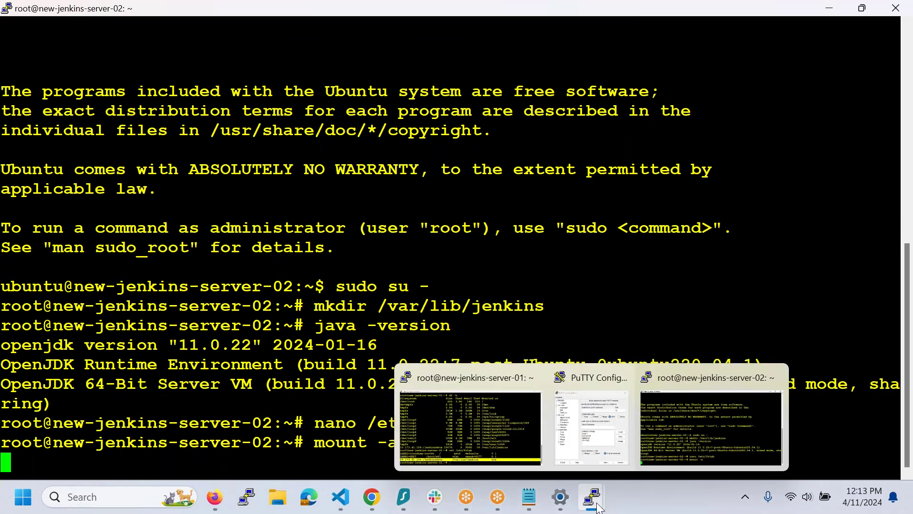
pyautogui.click(470, 426)
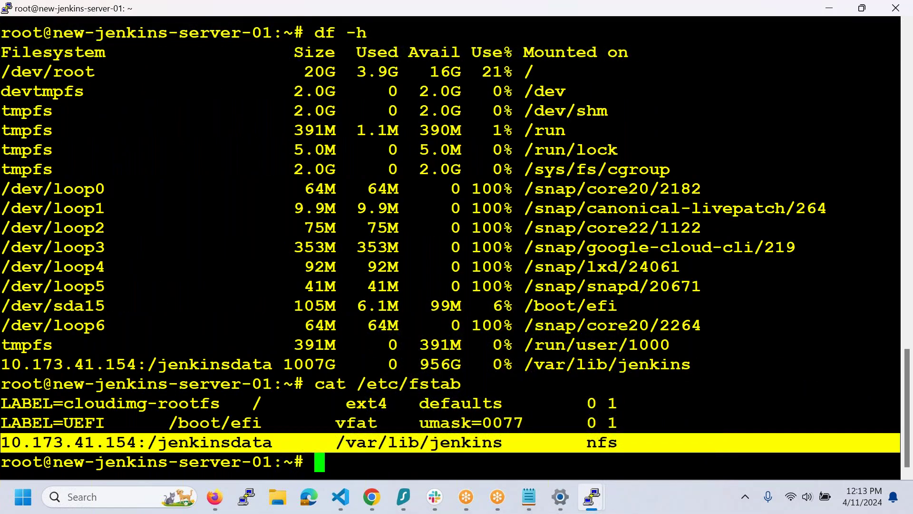
pyautogui.hotkey('ctrl', 'l')
pyautogui.write('watch ')
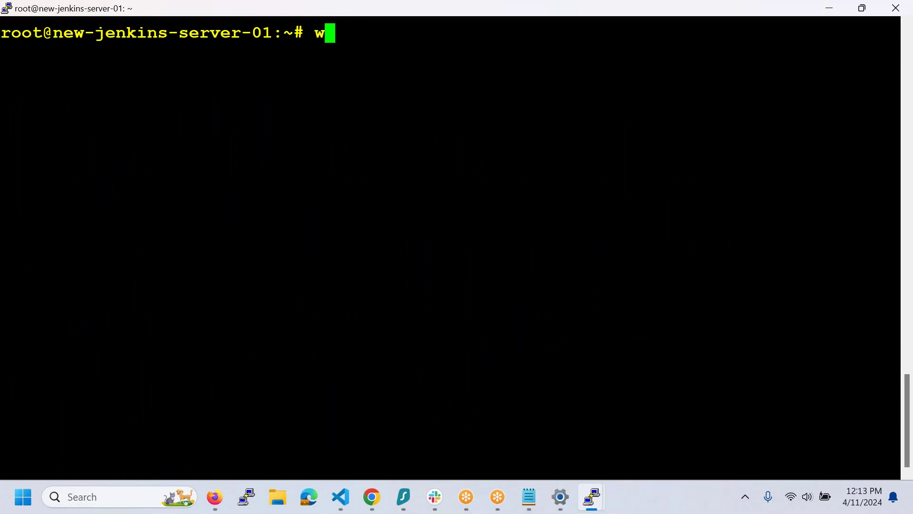
pyautogui.write('-n')
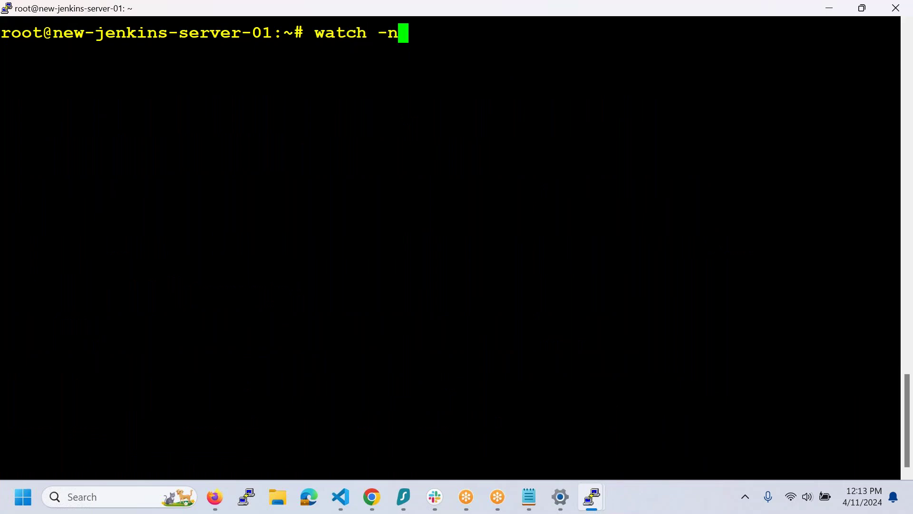
pyautogui.write(' 1 ls -a')
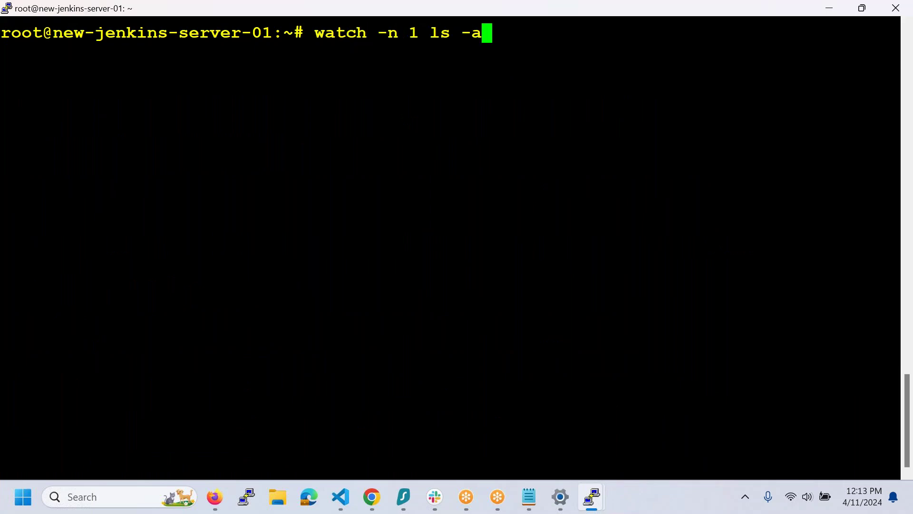
pyautogui.write('l /')
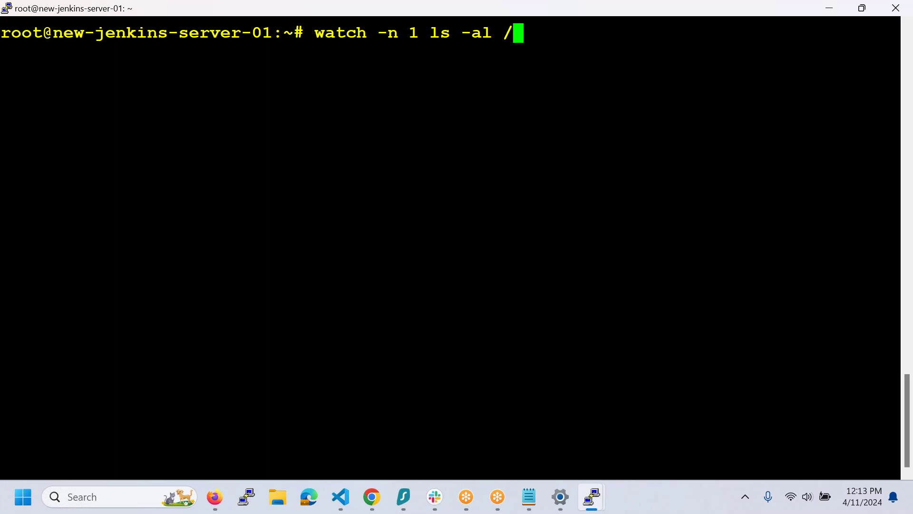
pyautogui.write('a')
pyautogui.press('BackSpace')
pyautogui.write('var/lib/jenkins/')
pyautogui.press('Return')
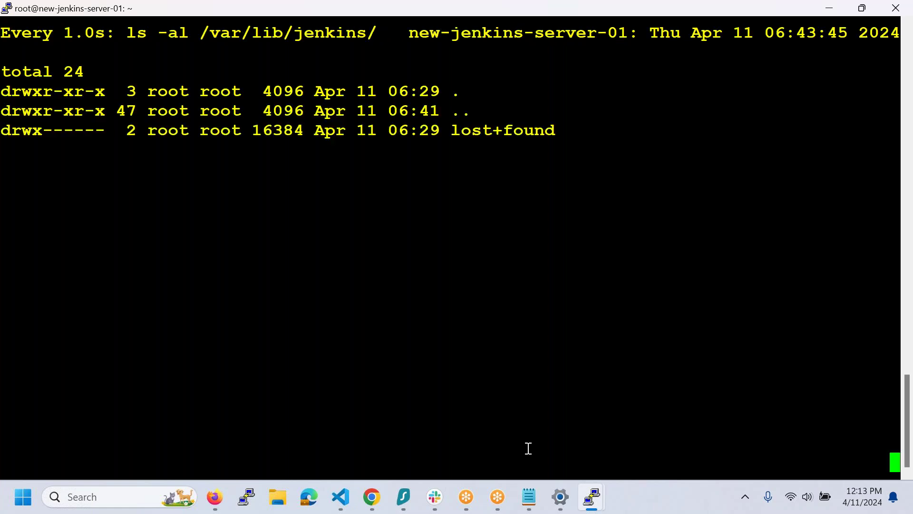
# - Move server-02's terminal aside, clear it, and enter cd /var/lib/jenkins/
pyautogui.moveTo(592, 497)
pyautogui.click(667, 442)
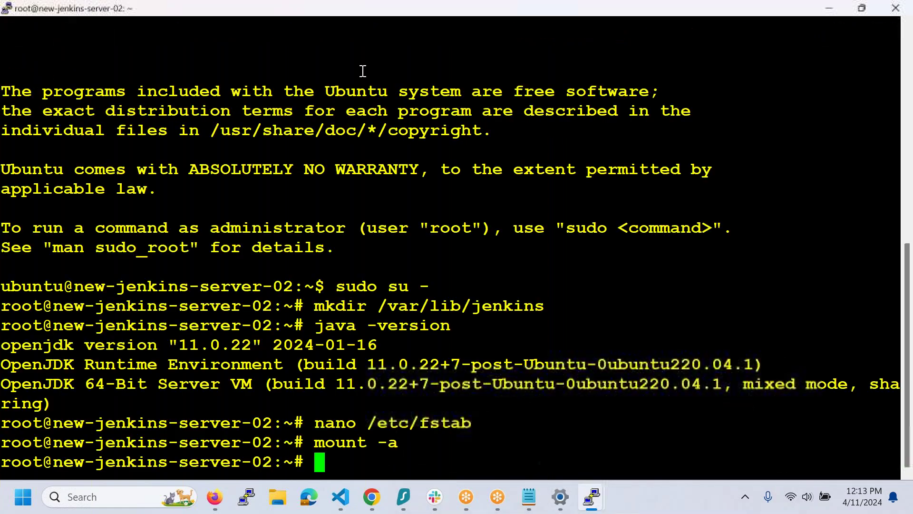
pyautogui.moveTo(202, 11); pyautogui.dragTo(329, 190)
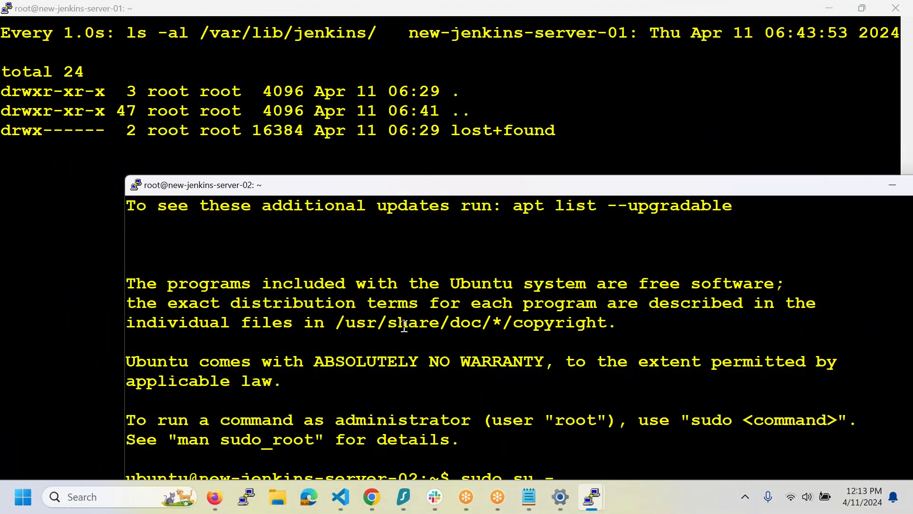
pyautogui.hotkey('ctrl', 'l')
pyautogui.write('cd /var/li')
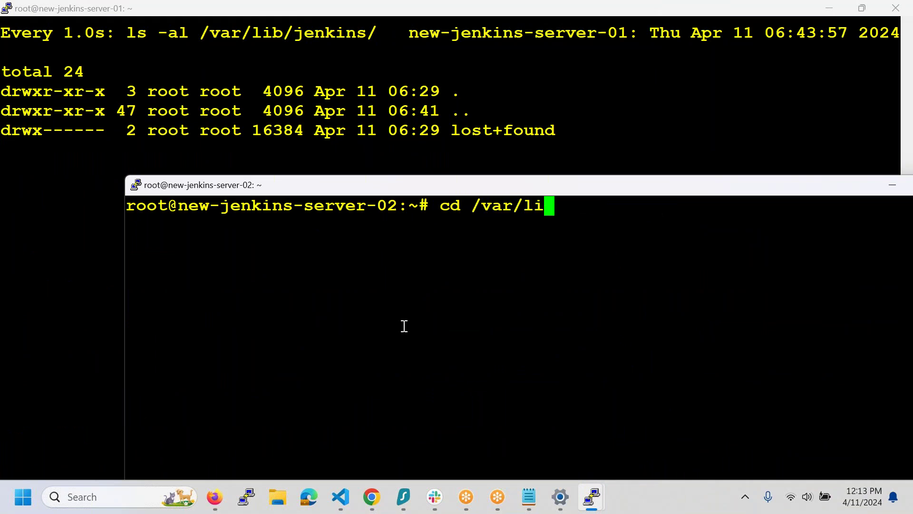
pyautogui.write('b/jenkins/')
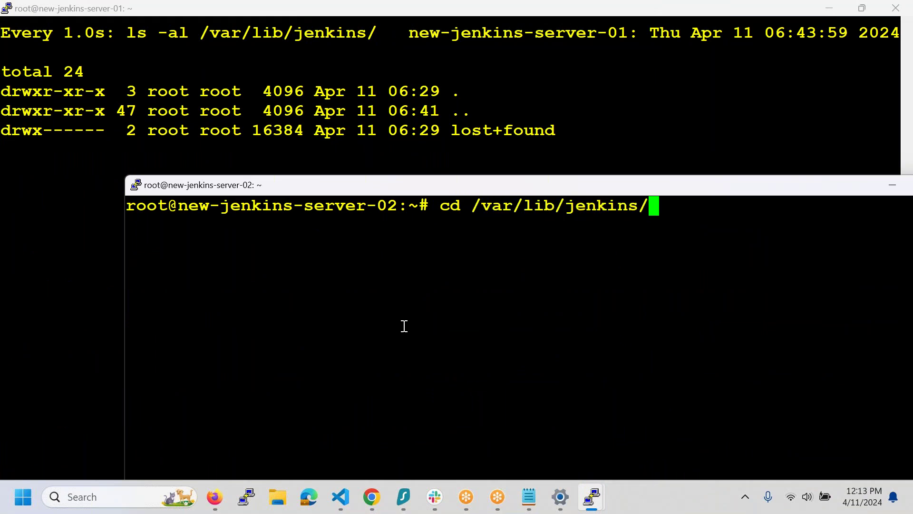
# - On server-02, change into /var/lib/jenkins and run a for loop over {1..10} that writes $(date) to FILE-$I every second
pyautogui.press('Return')
pyautogui.hotkey('ctrl', 'l')
pyautogui.write('for ')
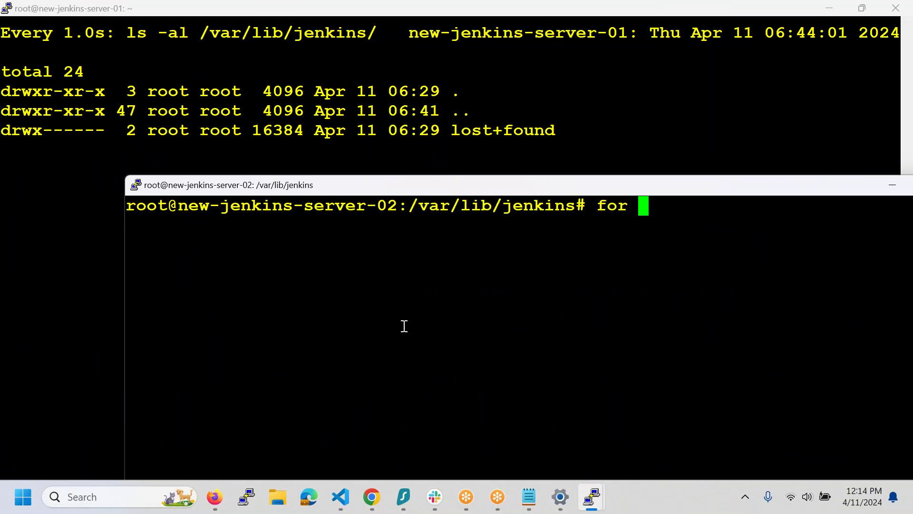
pyautogui.write('I in :')
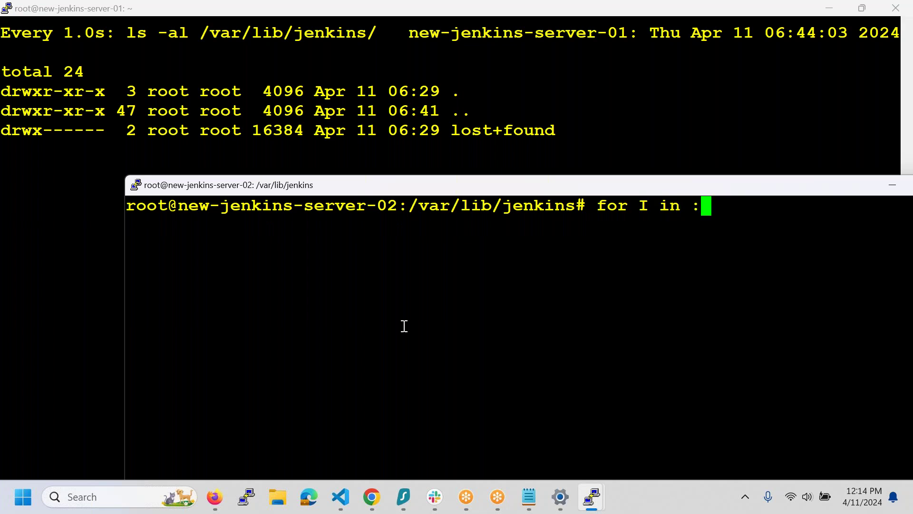
pyautogui.press('BackSpace')
pyautogui.write('{1..10')
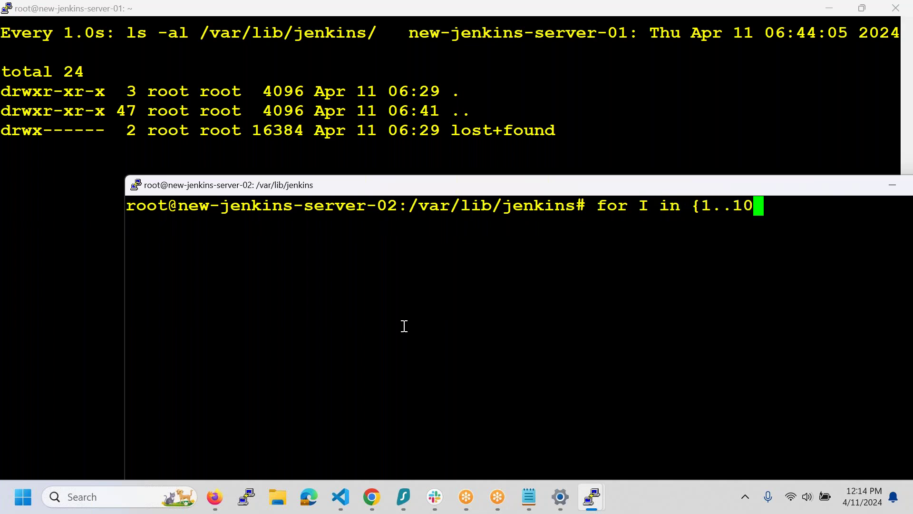
pyautogui.write('}')
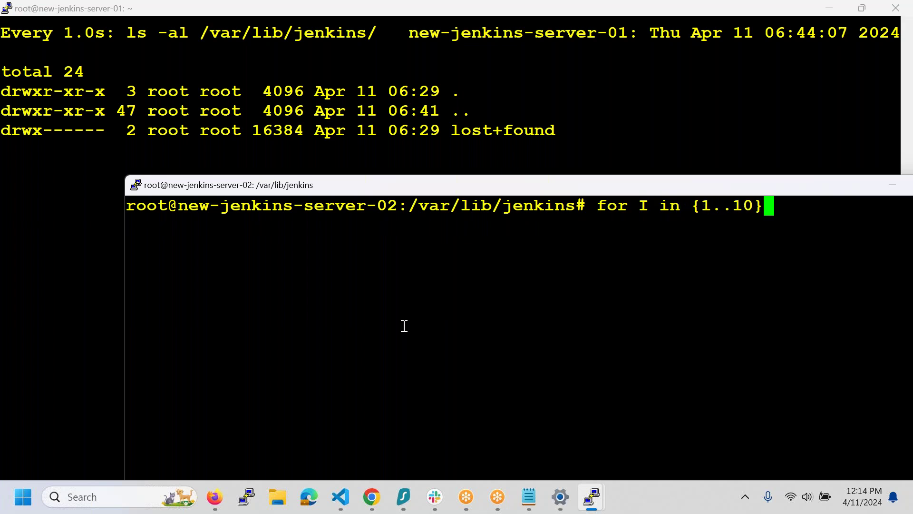
pyautogui.press('Return')
pyautogui.write('do')
pyautogui.press('Return')
pyautogui.write('echo ')
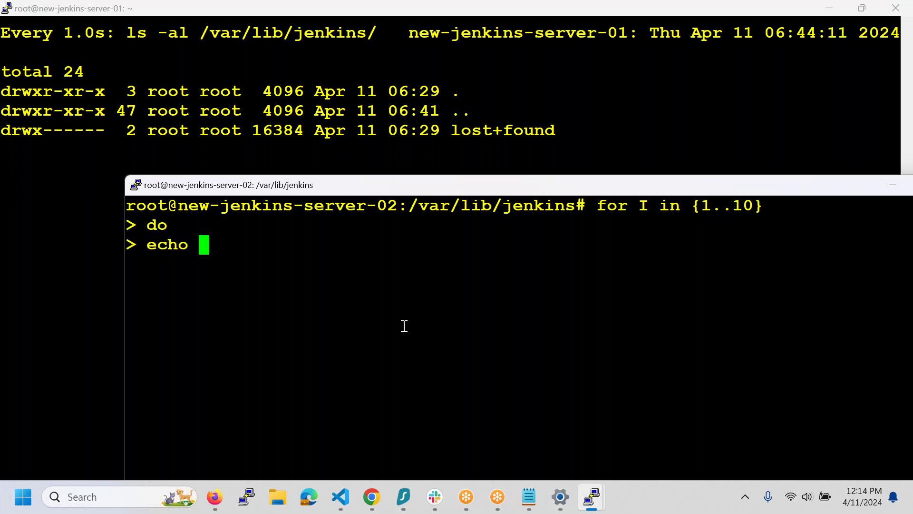
pyautogui.write('$')
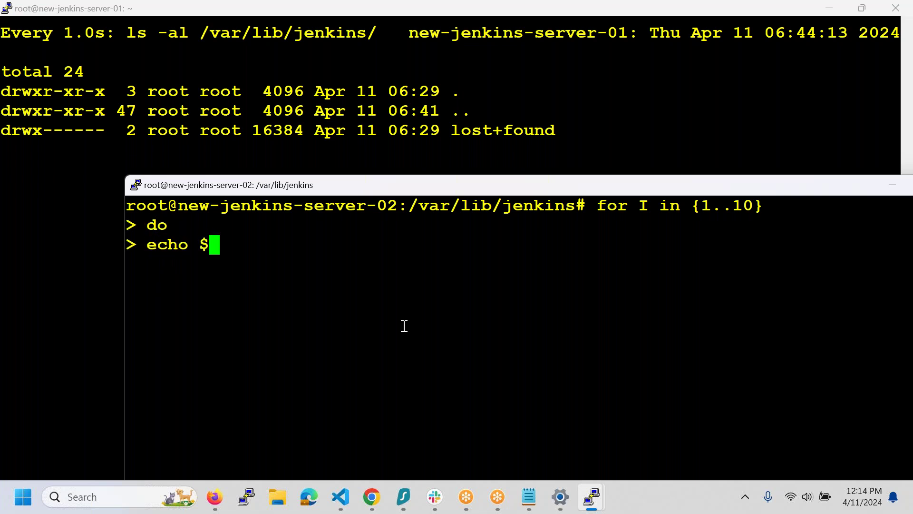
pyautogui.write('(da')
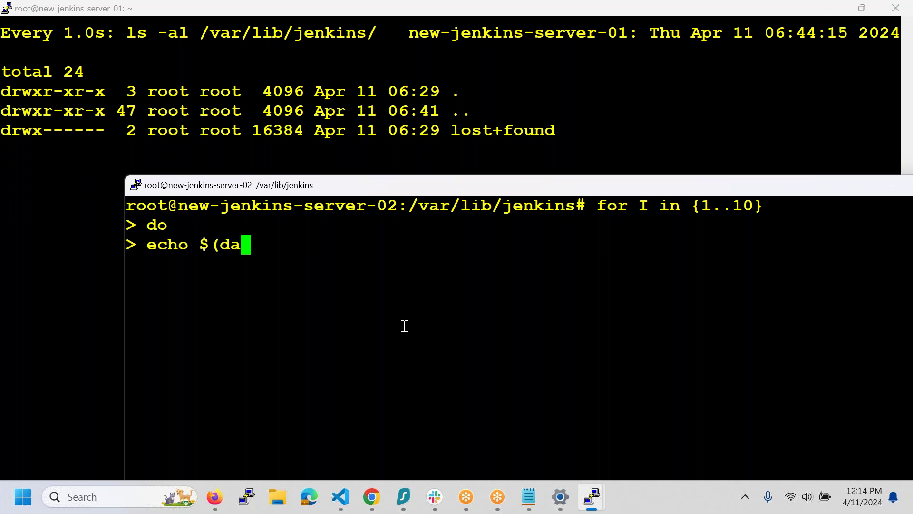
pyautogui.write('te) > FILE-$I')
pyautogui.press('Return')
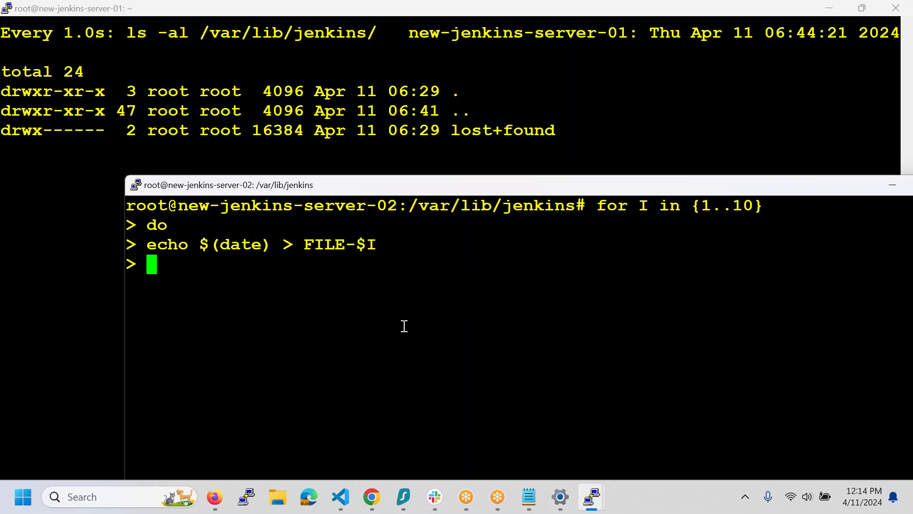
pyautogui.write('sleep ')
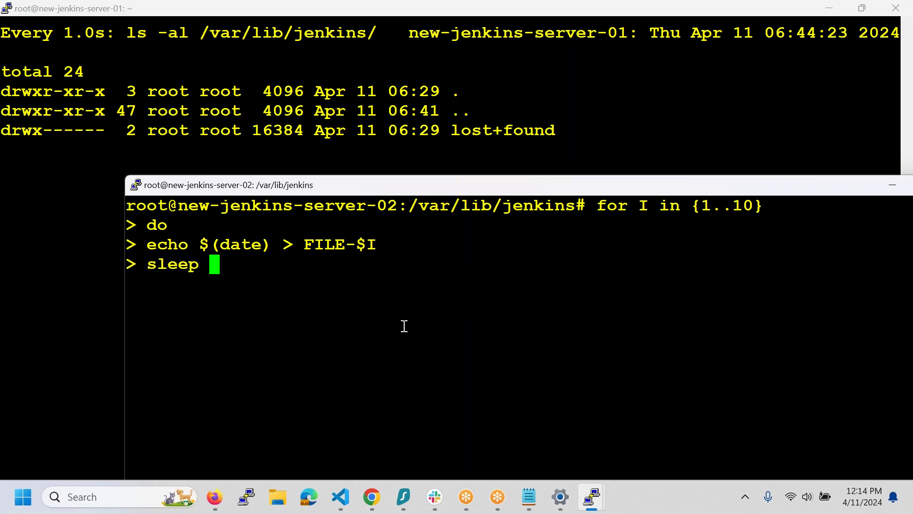
pyautogui.write('1')
pyautogui.press('Return')
pyautogui.write('done')
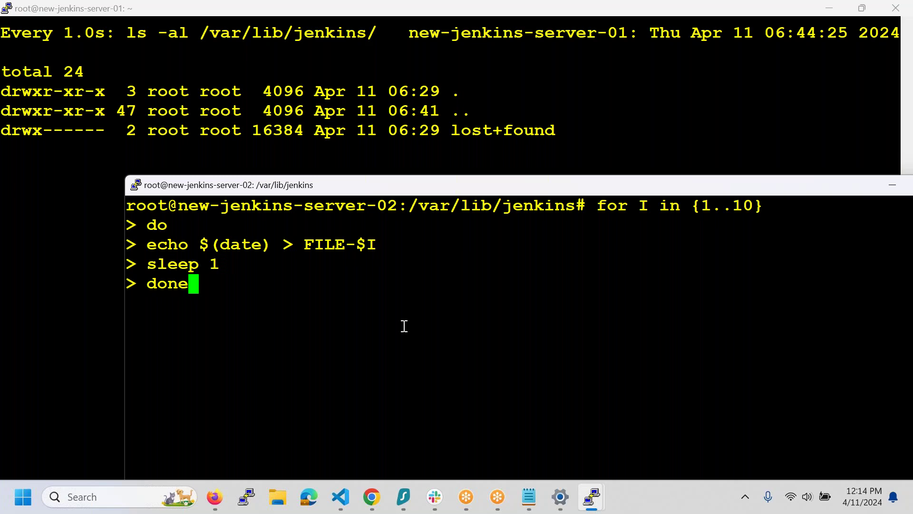
pyautogui.press('Return')
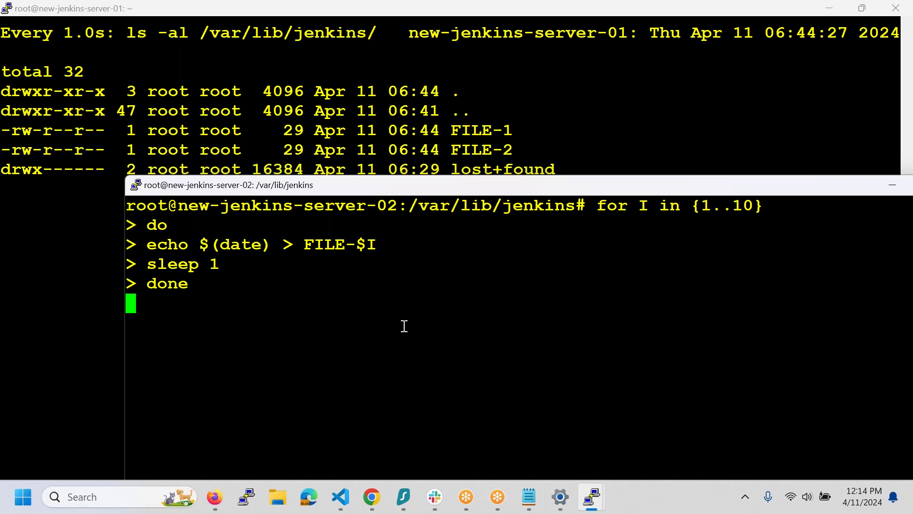
# - List the ten test files on server-02, delete them with rm -rf FILE*, and clear the screen
pyautogui.moveTo(386, 189); pyautogui.dragTo(830, 62)
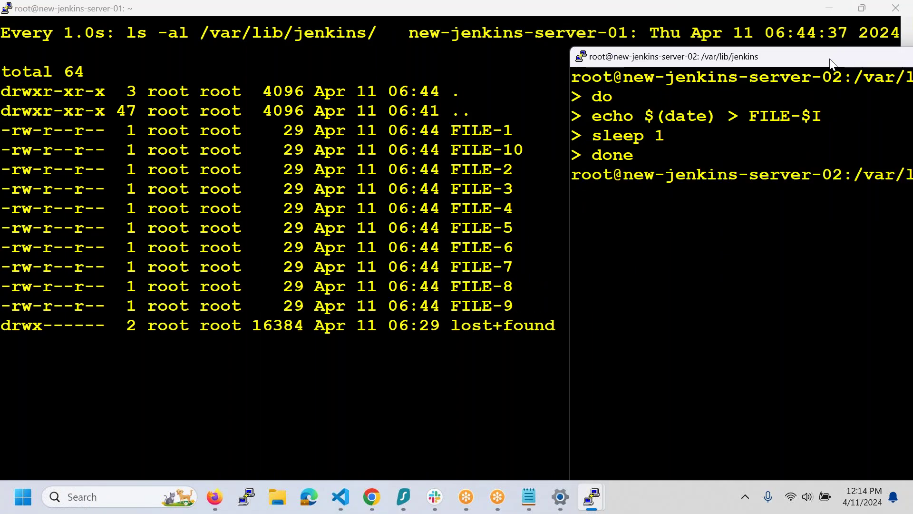
pyautogui.press('Return')
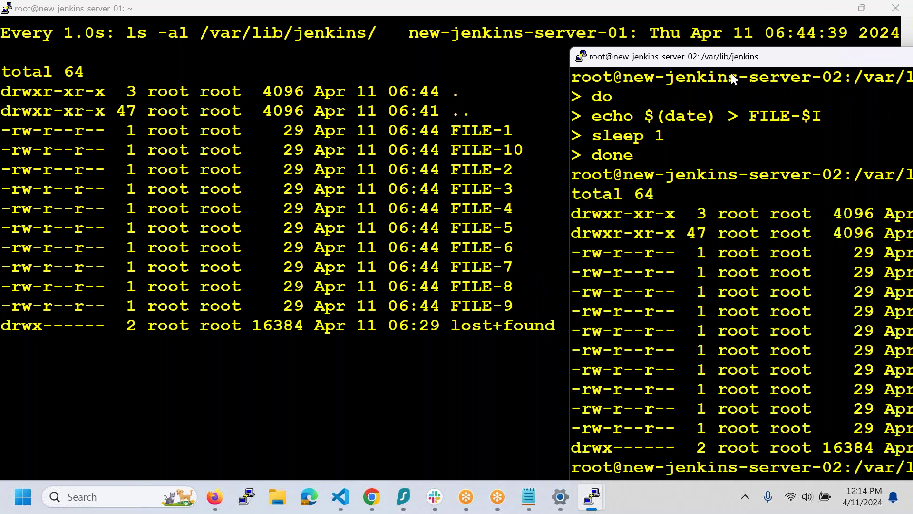
pyautogui.moveTo(700, 65); pyautogui.dragTo(460, 44)
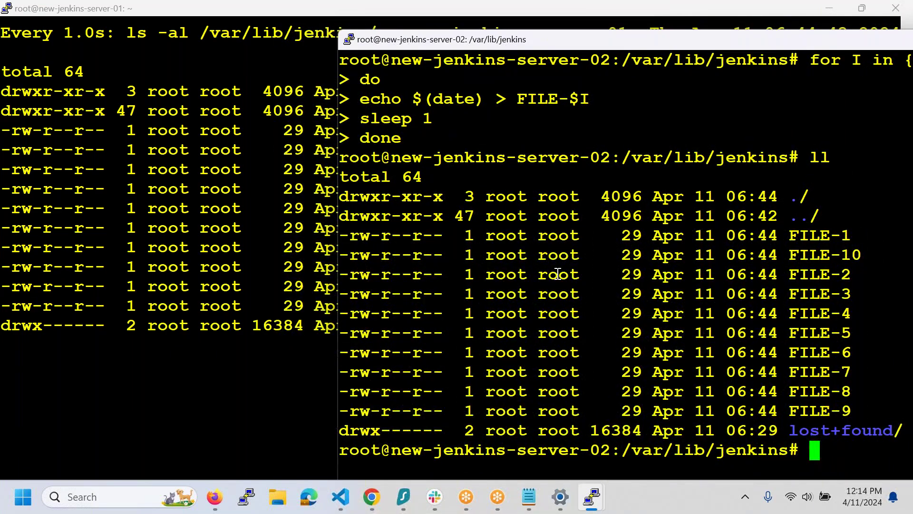
pyautogui.write('rm -rf FIL')
pyautogui.press('Return')
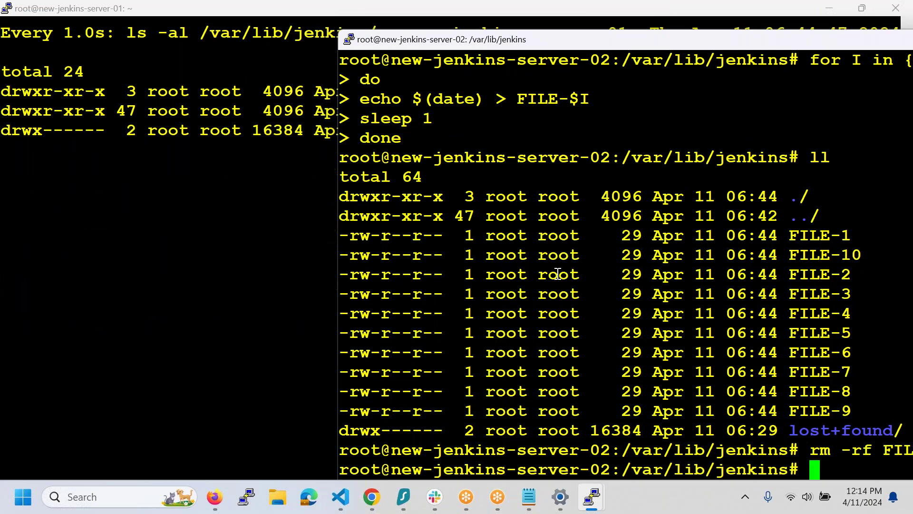
pyautogui.hotkey('ctrl', 'l')
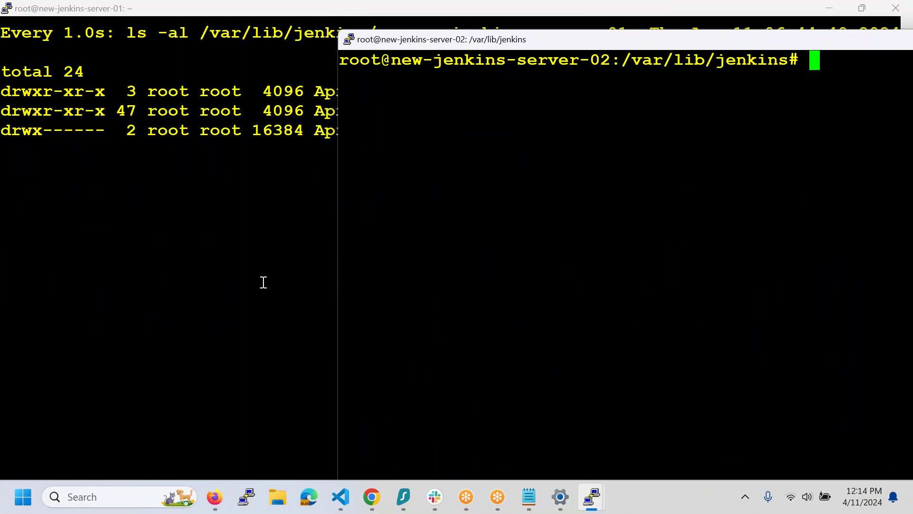
# - Stop the server-01 directory watch with Ctrl+C
pyautogui.click(268, 289)
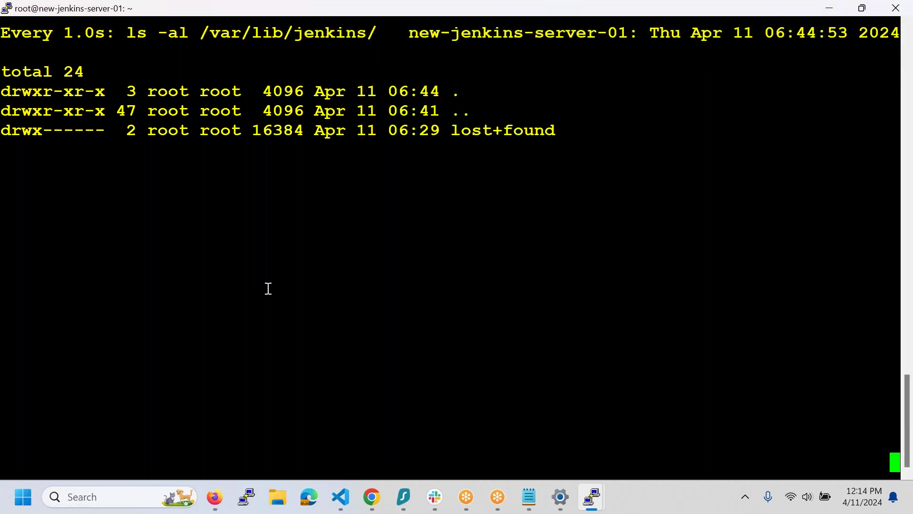
pyautogui.hotkey('ctrl', 'c')
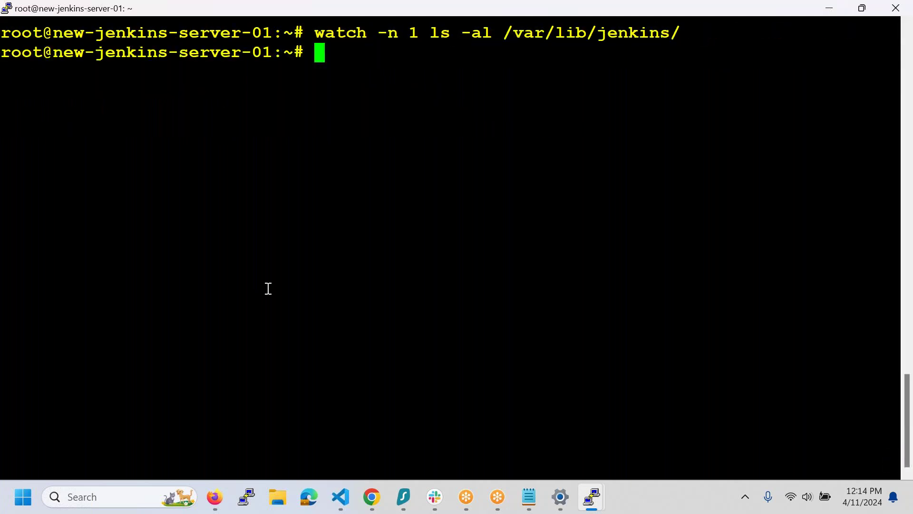
pyautogui.press('Return')
pyautogui.press('Return')
pyautogui.press('Return')
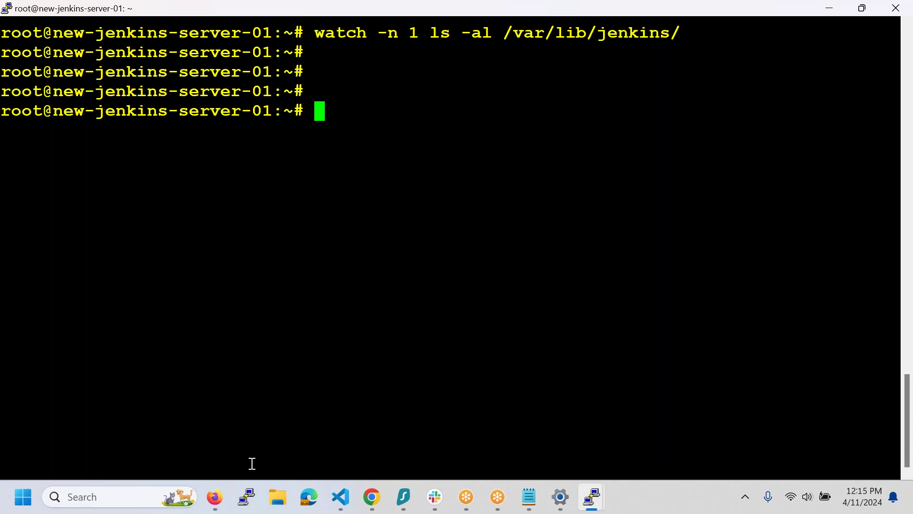
pyautogui.click(372, 497)
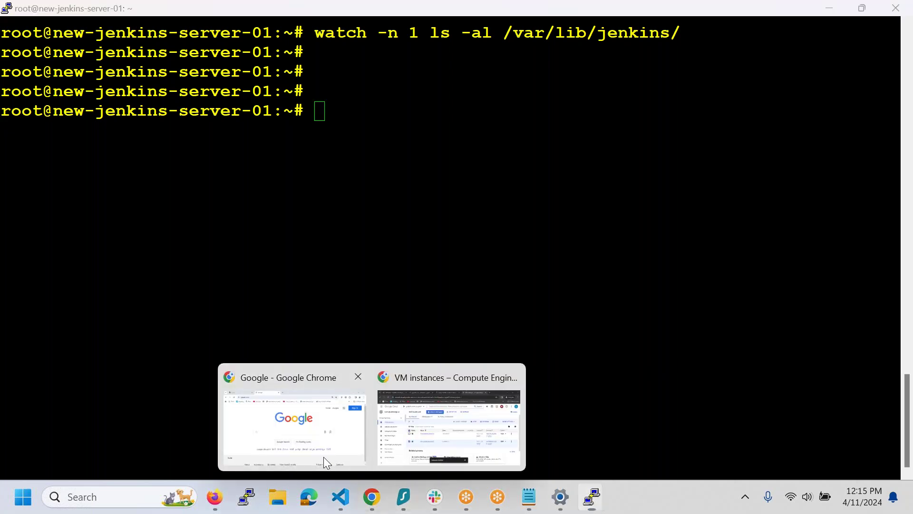
# - Open drive.google.com in a new Chrome tab
pyautogui.click(323, 456)
pyautogui.hotkey('ctrl', 't')
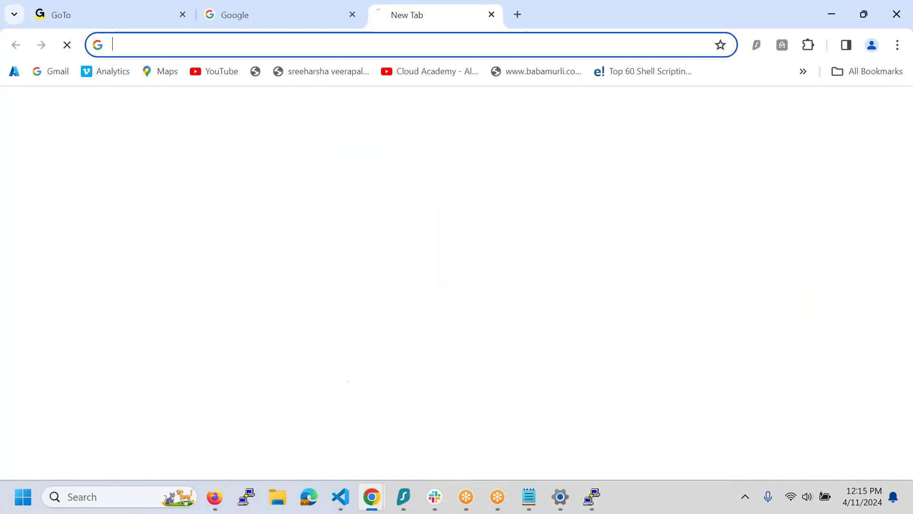
pyautogui.write('drive.google.com')
pyautogui.press('Return')
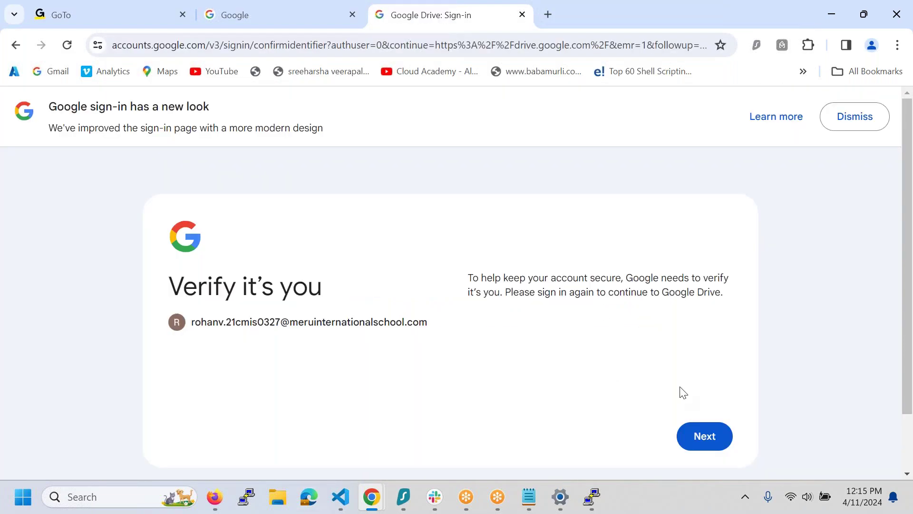
# - Sign in with the chosen Google account and password, skipping suggestions, to reach Drive home
pyautogui.click(714, 440)
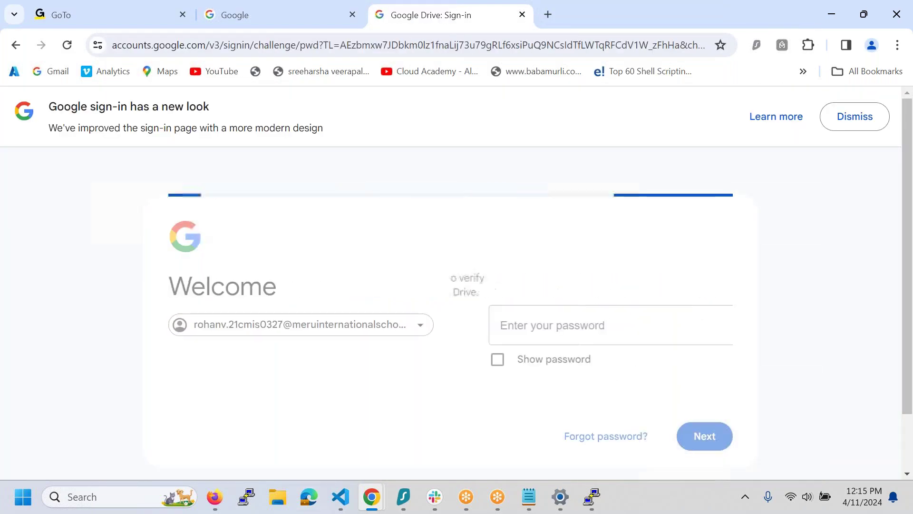
pyautogui.click(425, 333)
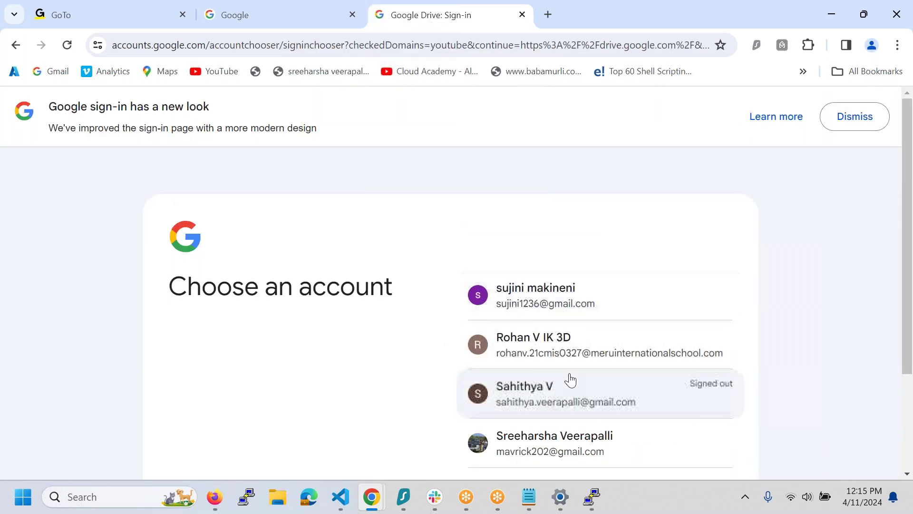
pyautogui.scroll(-2, 571, 380)
pyautogui.click(570, 371)
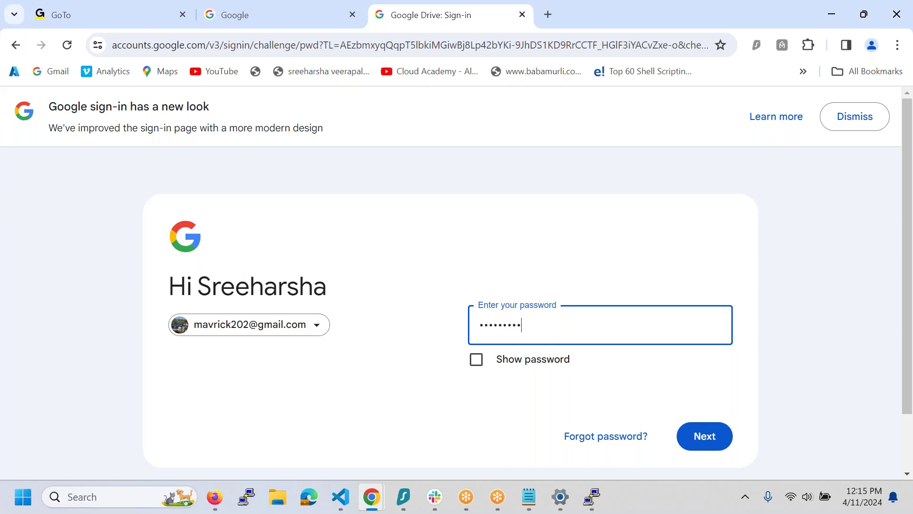
pyautogui.press('Return')
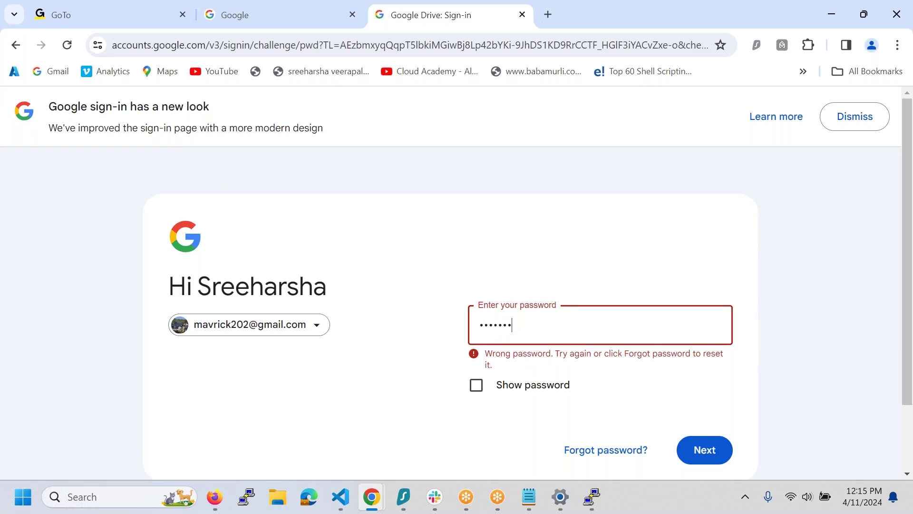
pyautogui.press('Return')
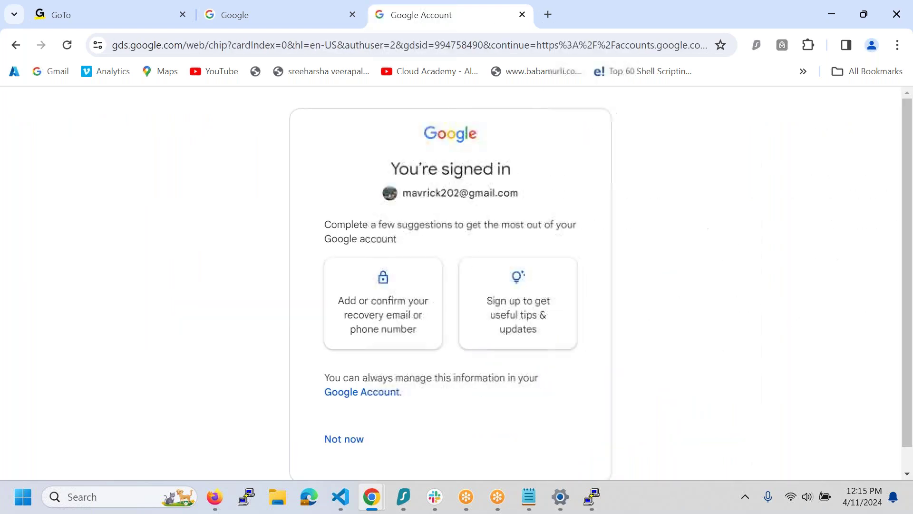
pyautogui.scroll(-1, 485, 352)
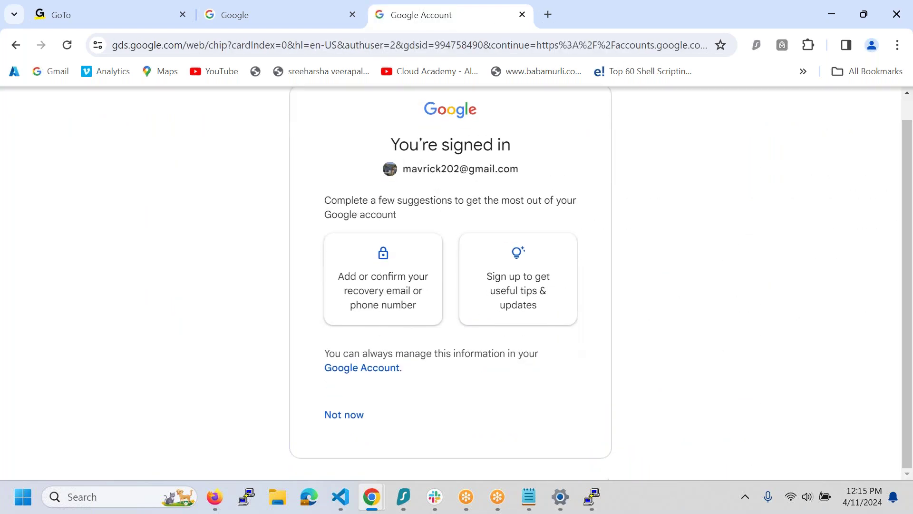
pyautogui.click(344, 415)
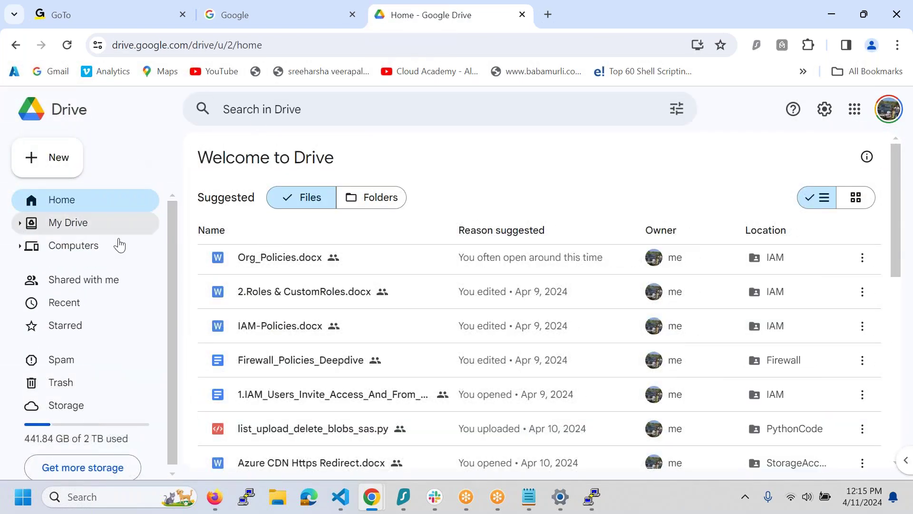
# - Browse Starred and the GCP-Batch-01-March-16th-2022 folder, then return to My Drive
pyautogui.click(91, 326)
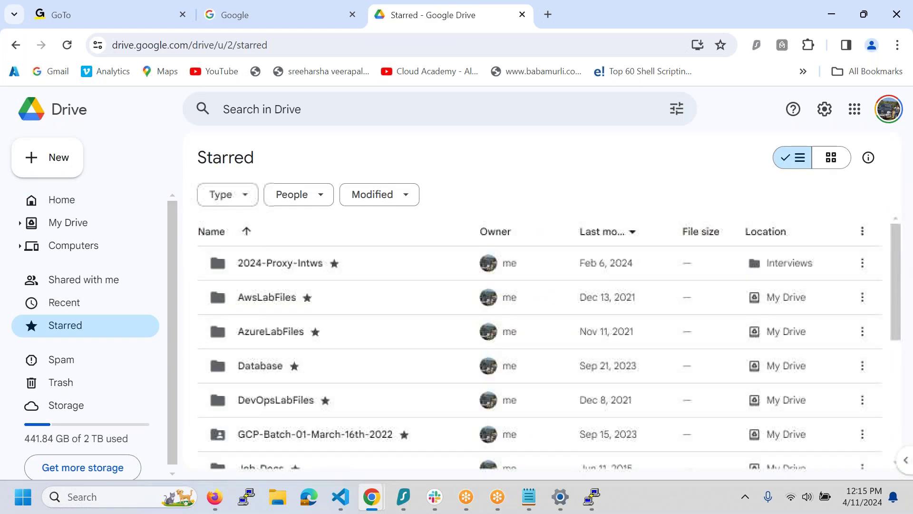
pyautogui.scroll(-1, 371, 412)
pyautogui.scroll(-3, 371, 411)
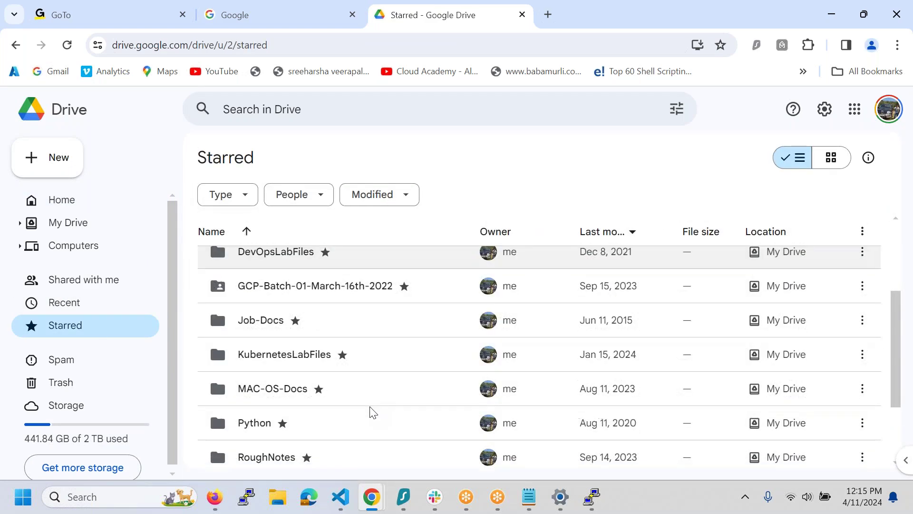
pyautogui.scroll(-1, 371, 411)
pyautogui.scroll(-1, 372, 412)
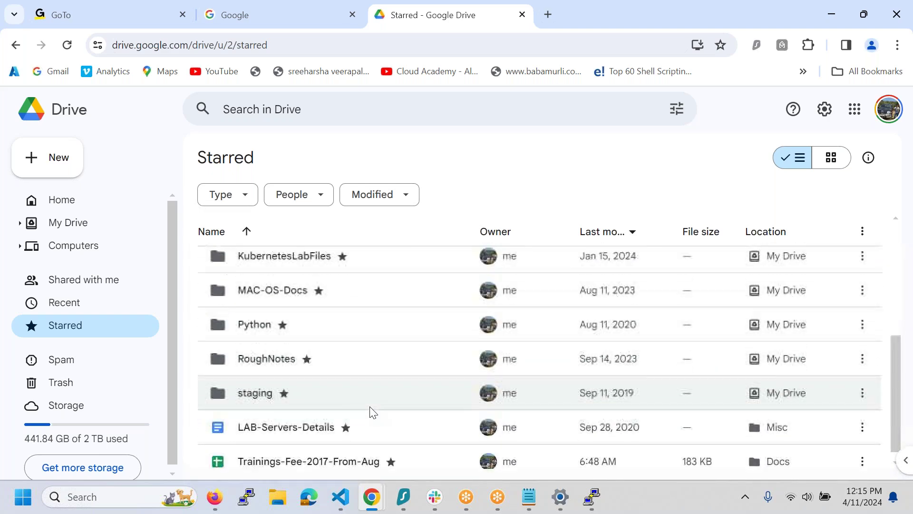
pyautogui.scroll(2, 372, 412)
pyautogui.scroll(2, 372, 412)
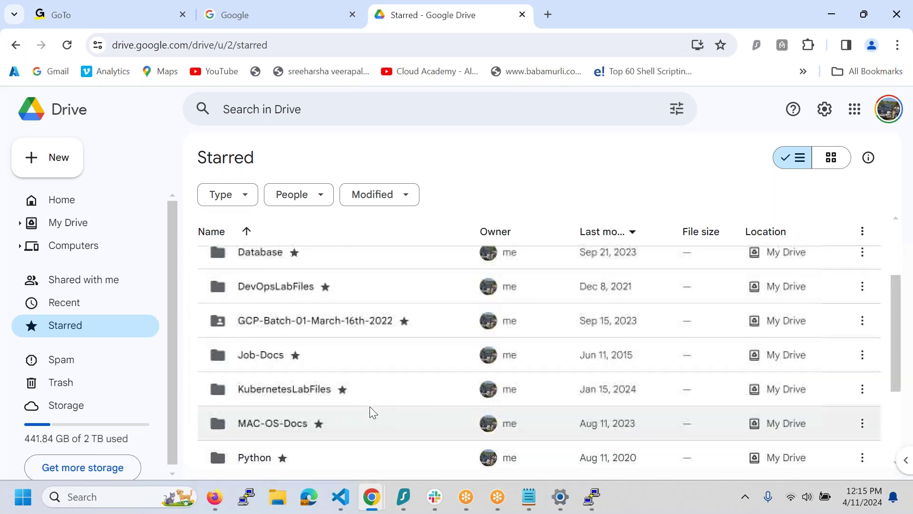
pyautogui.doubleClick(385, 329)
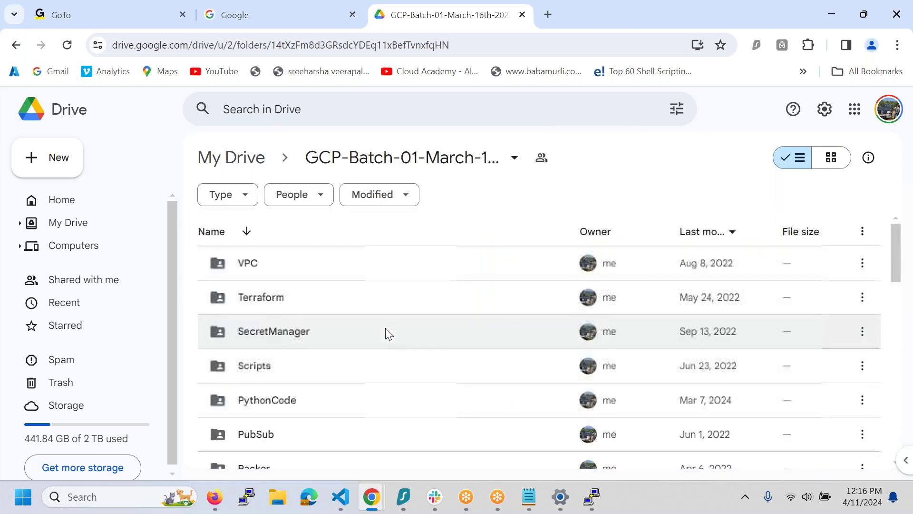
pyautogui.scroll(-3, 385, 332)
pyautogui.scroll(3, 386, 332)
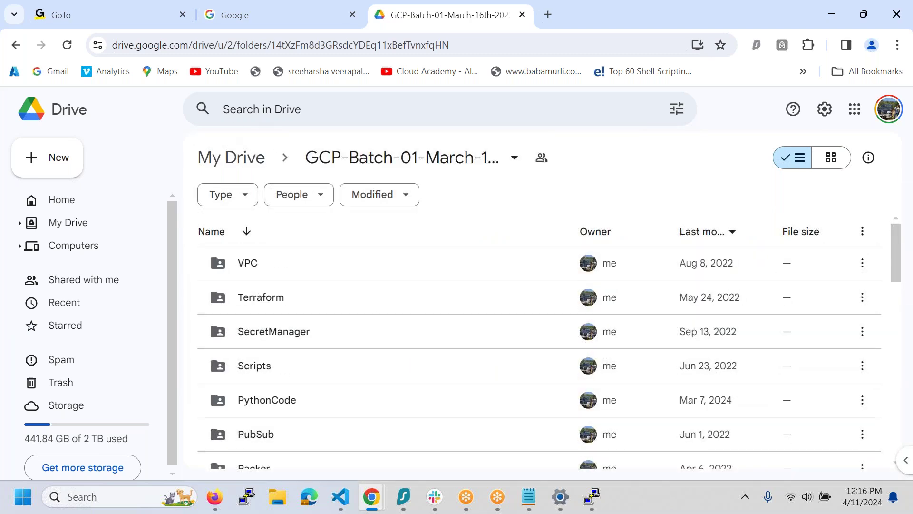
pyautogui.click(233, 160)
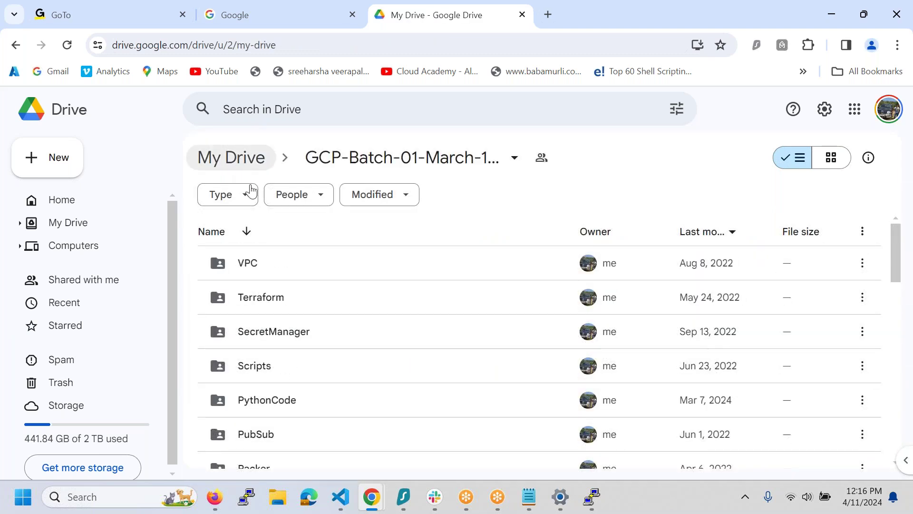
pyautogui.scroll(-5, 425, 354)
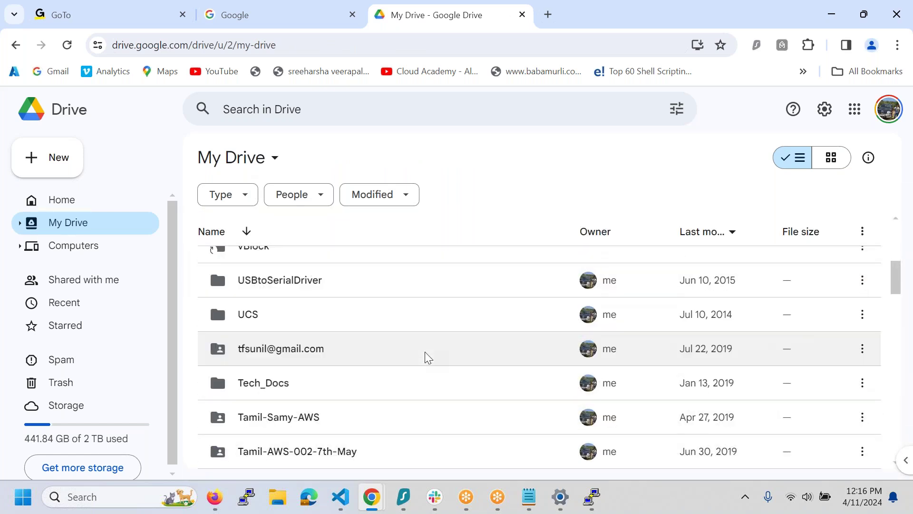
pyautogui.scroll(-10, 424, 352)
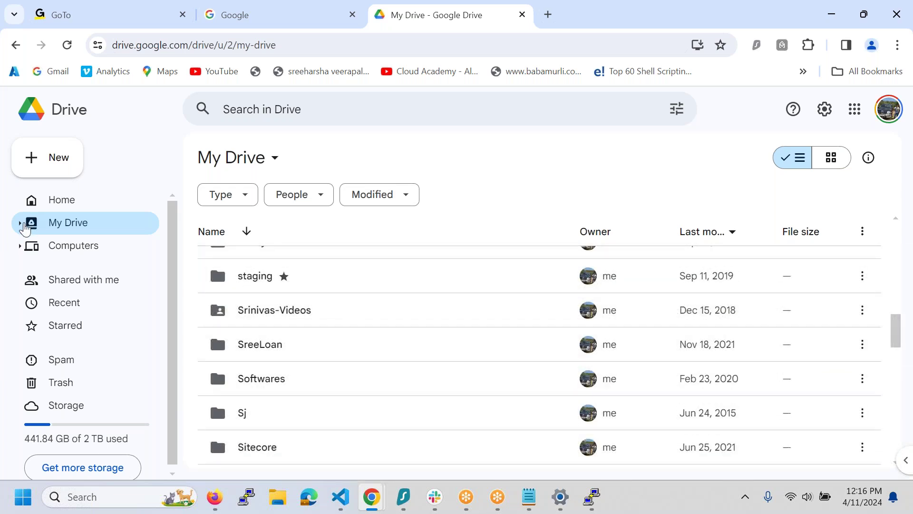
# - Expand the sidebar tree to GCPLabFilees › GCP-Batch-05-FEB-29th-2024 and open it
pyautogui.click(20, 223)
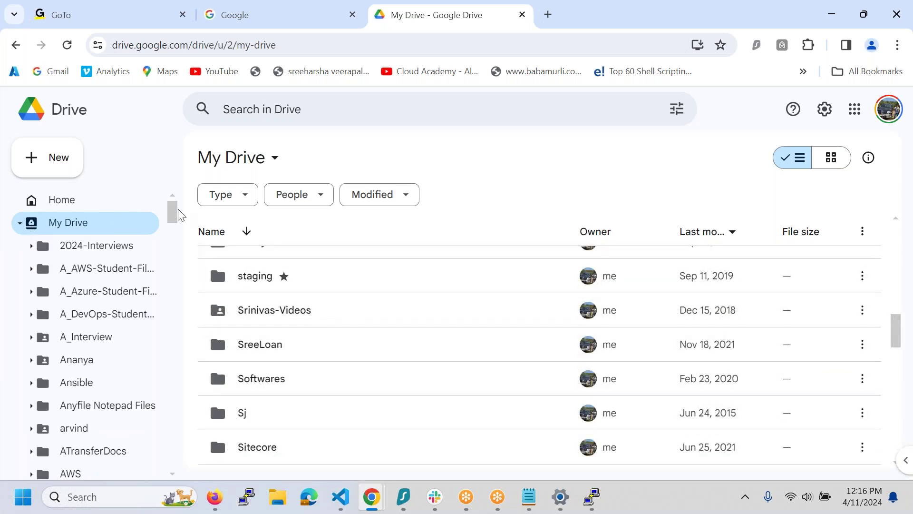
pyautogui.moveTo(173, 211); pyautogui.dragTo(176, 338)
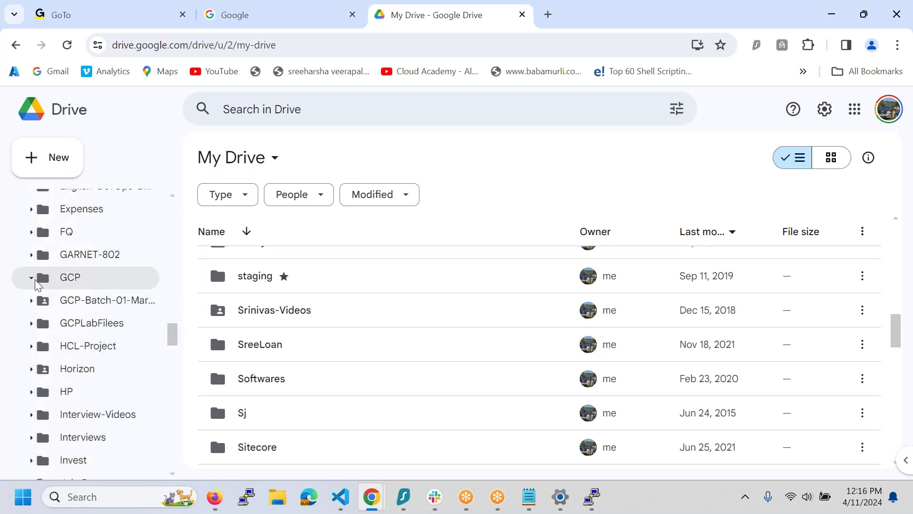
pyautogui.click(42, 302)
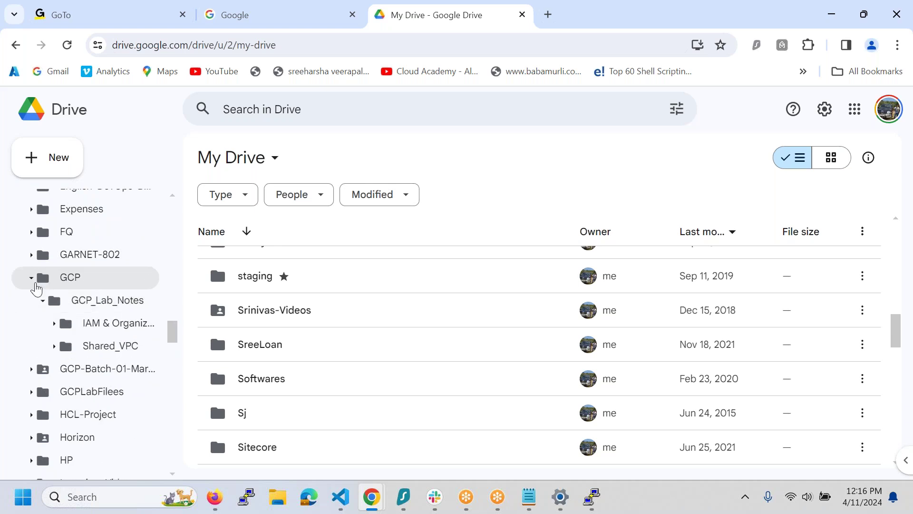
pyautogui.click(32, 278)
pyautogui.click(31, 323)
pyautogui.click(78, 350)
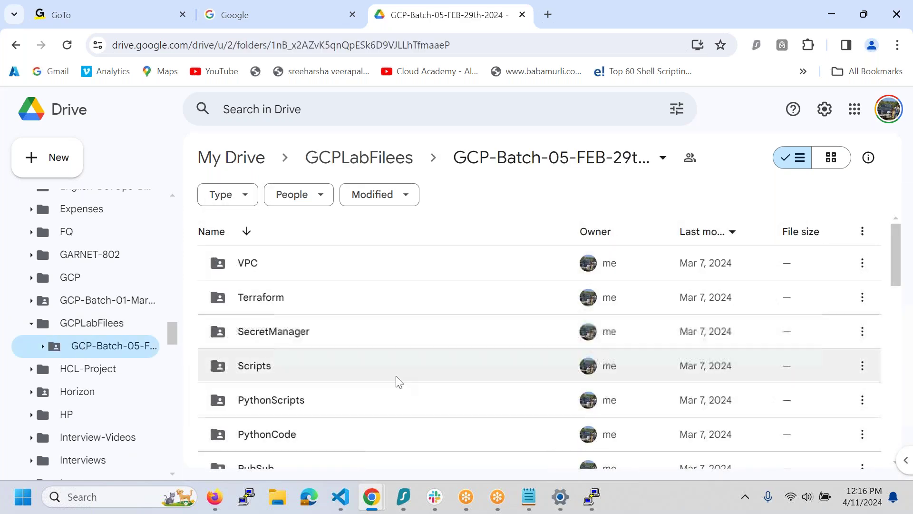
# - Open the Filestore folder and open requirements.txt in Anyfile Notepad
pyautogui.scroll(-3, 397, 381)
pyautogui.scroll(-5, 399, 382)
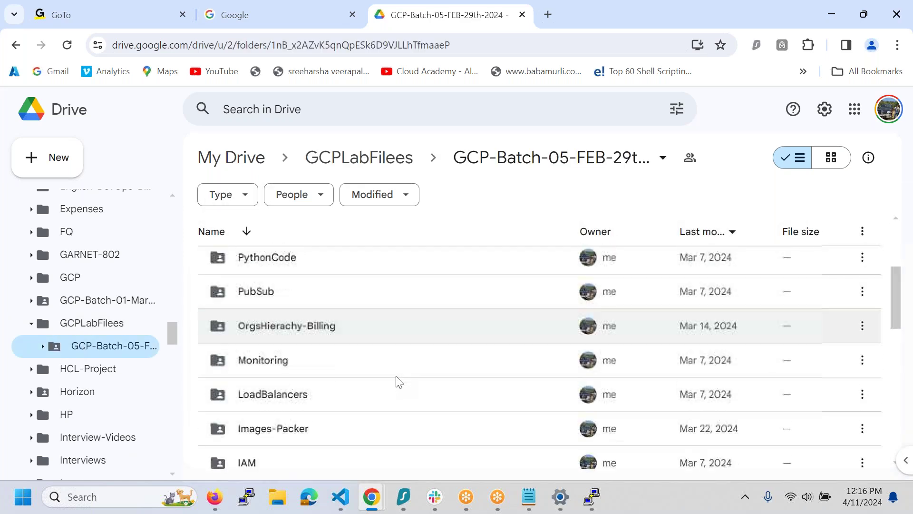
pyautogui.scroll(-3, 398, 380)
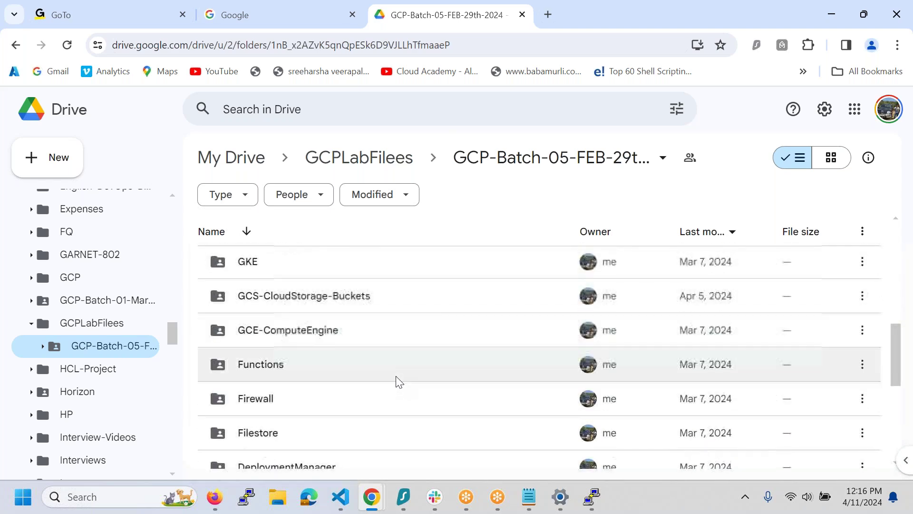
pyautogui.click(390, 390)
pyautogui.doubleClick(391, 391)
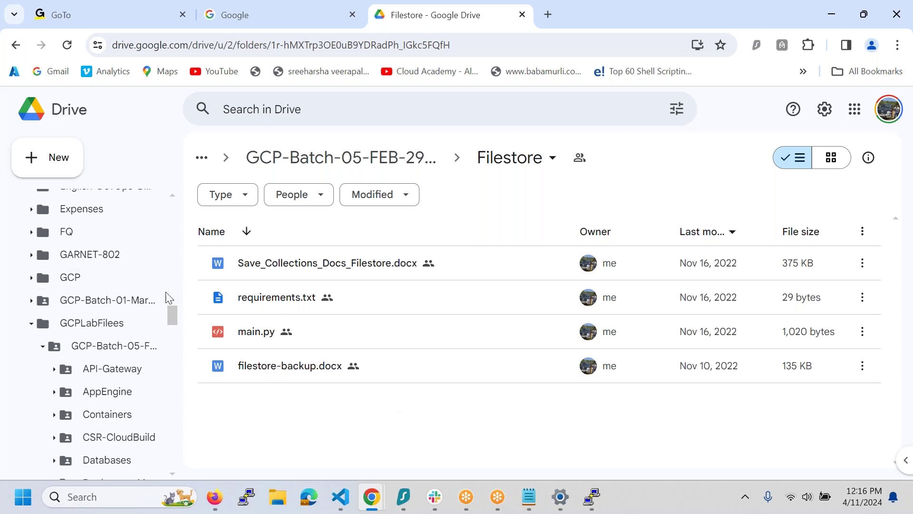
pyautogui.moveTo(171, 311); pyautogui.dragTo(171, 281)
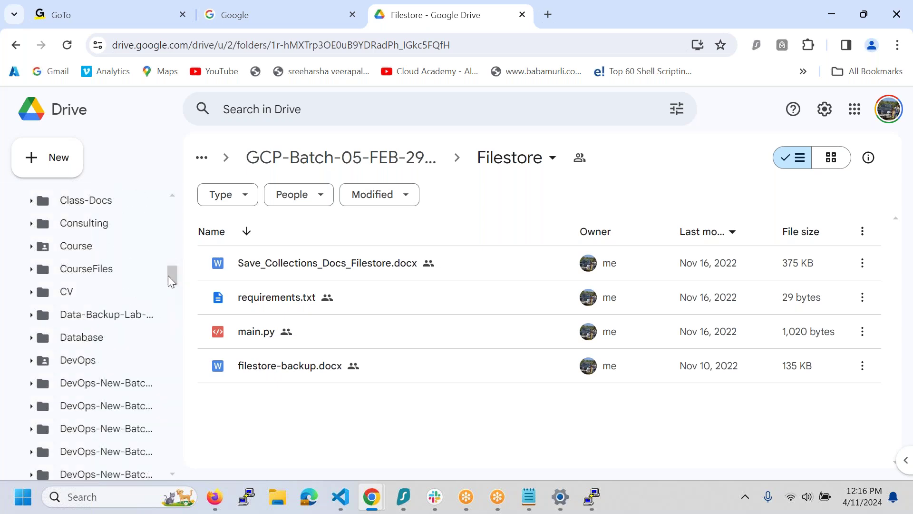
pyautogui.click(265, 295)
pyautogui.doubleClick(265, 295)
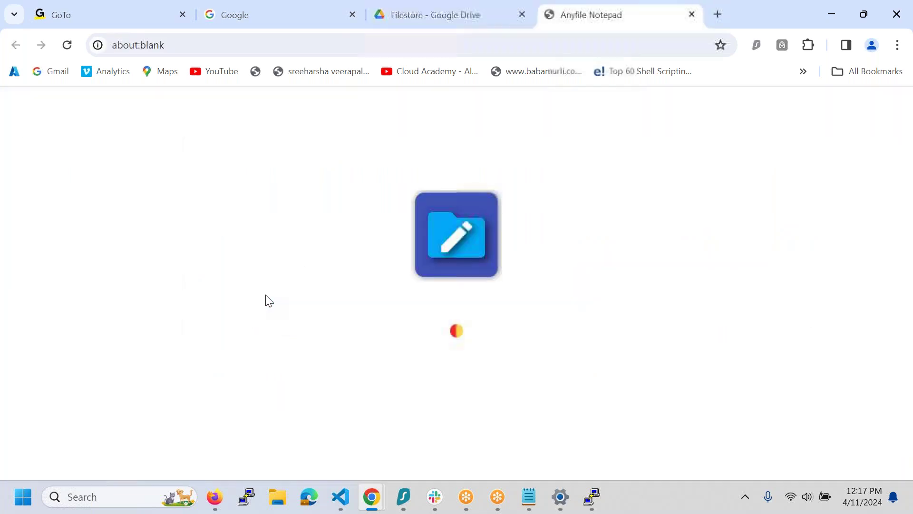
# - Open main.py from the Filestore folder and authorize Anyfile Notepad with the Google account
pyautogui.click(493, 26)
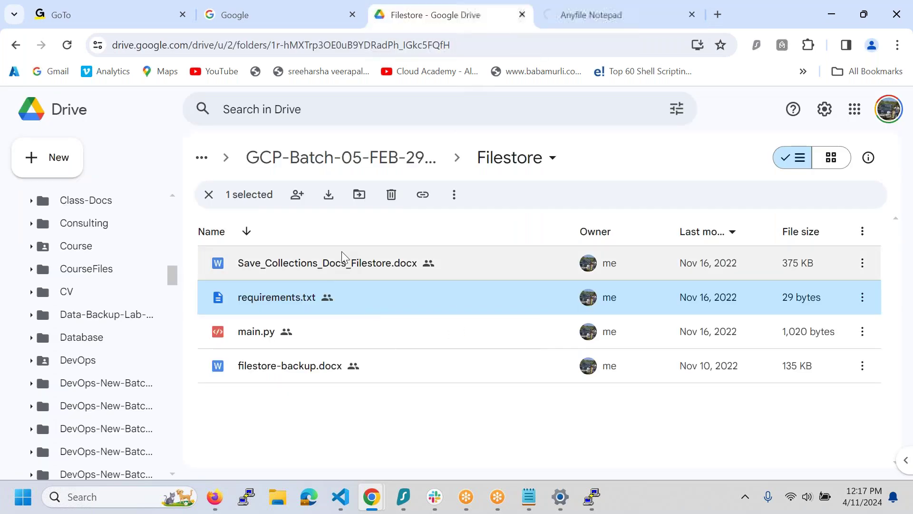
pyautogui.click(324, 338)
pyautogui.doubleClick(323, 336)
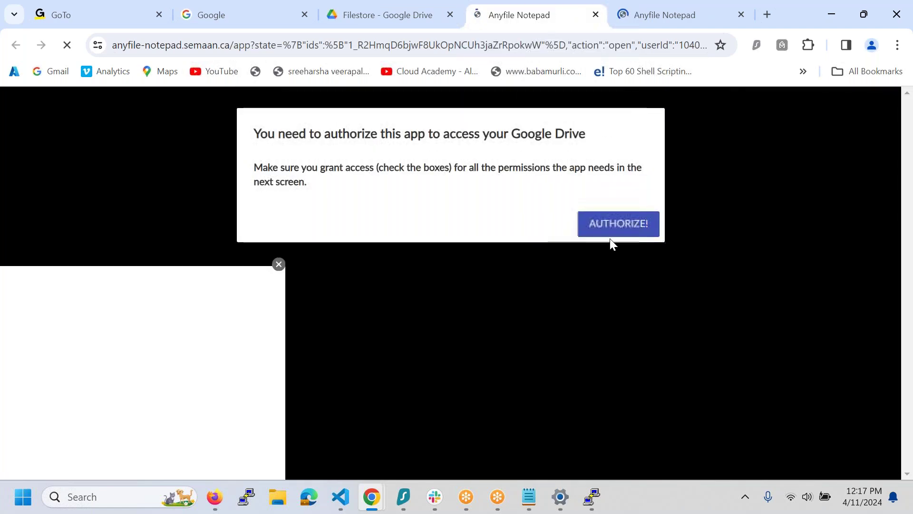
pyautogui.click(623, 225)
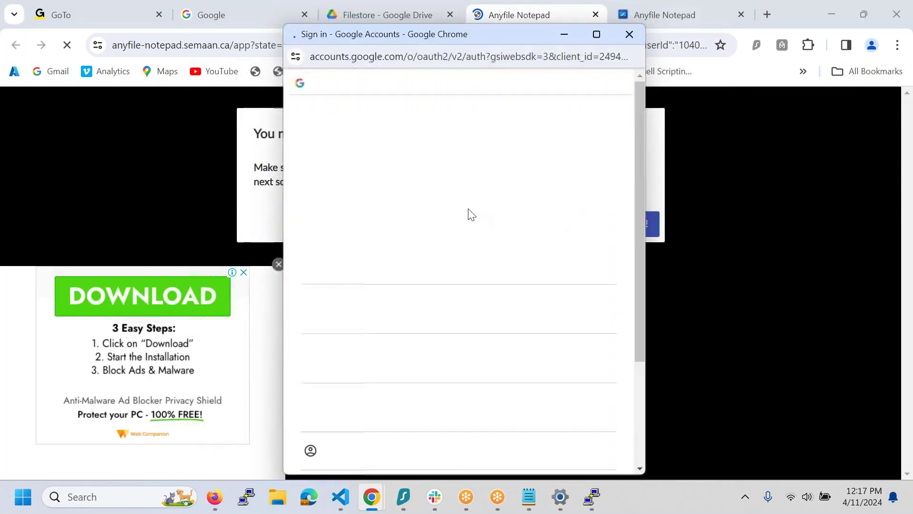
pyautogui.moveTo(635, 253); pyautogui.dragTo(630, 403)
pyautogui.click(428, 263)
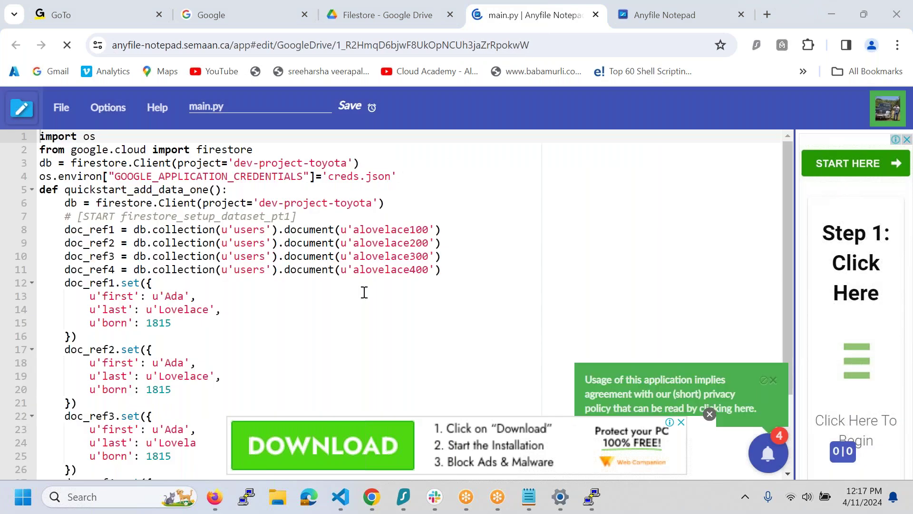
# - Review main.py's Firestore code, select its first two import lines, then go back up in Drive
pyautogui.click(400, 21)
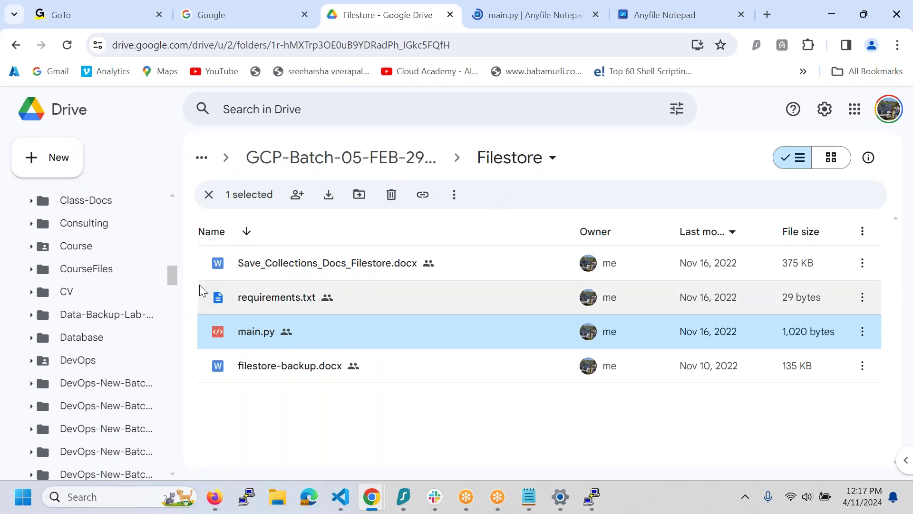
pyautogui.click(531, 21)
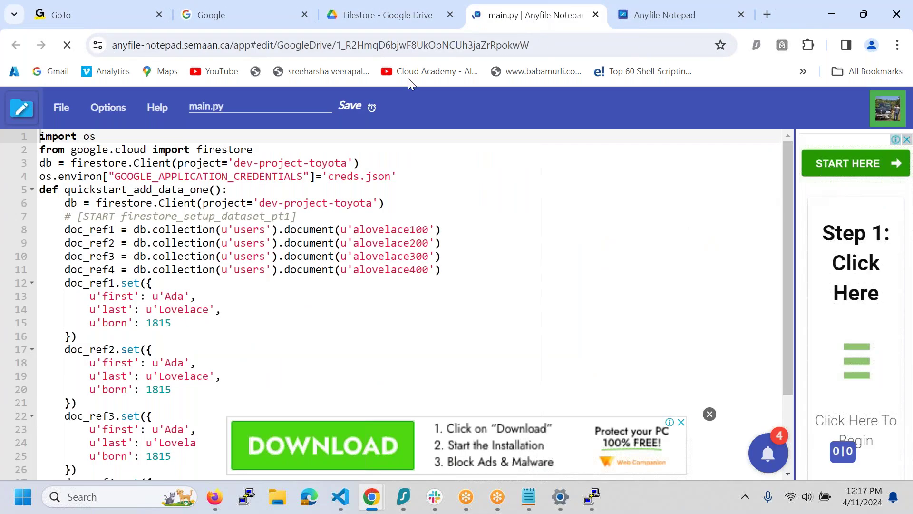
pyautogui.scroll(-2, 220, 312)
pyautogui.scroll(2, 220, 312)
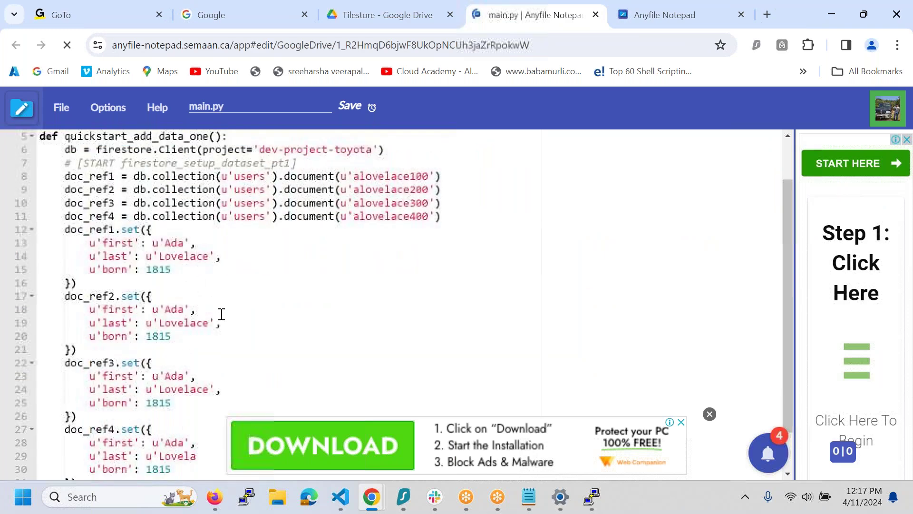
pyautogui.click(261, 152)
pyautogui.hotkey('ctrl', 'shift', 'Home')
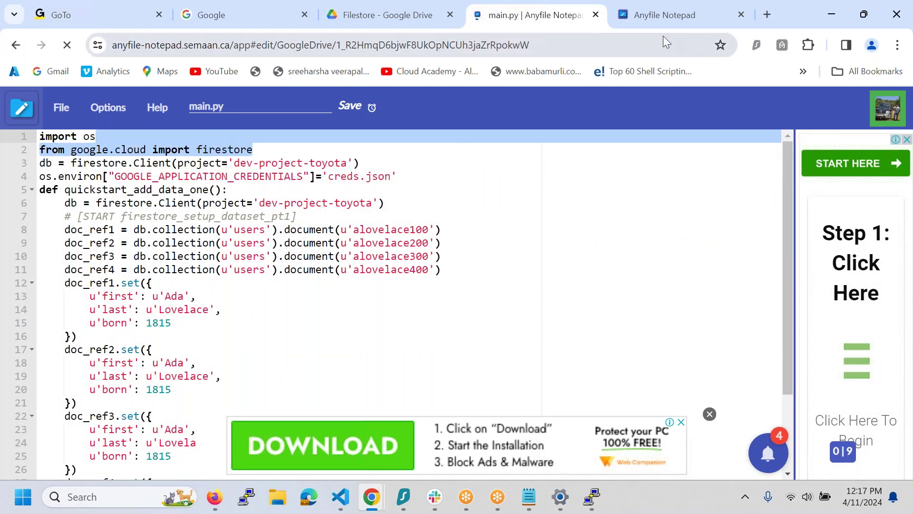
pyautogui.scroll(-3, 327, 285)
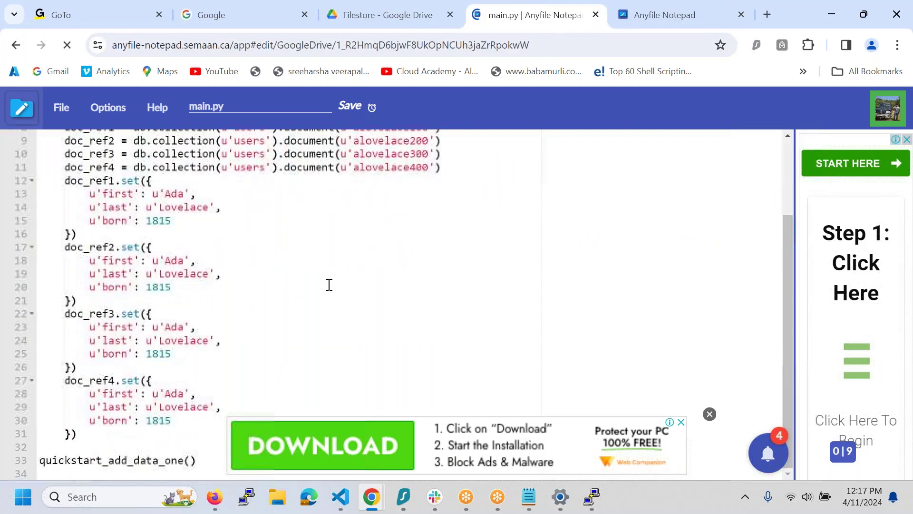
pyautogui.scroll(3, 326, 283)
pyautogui.click(415, 21)
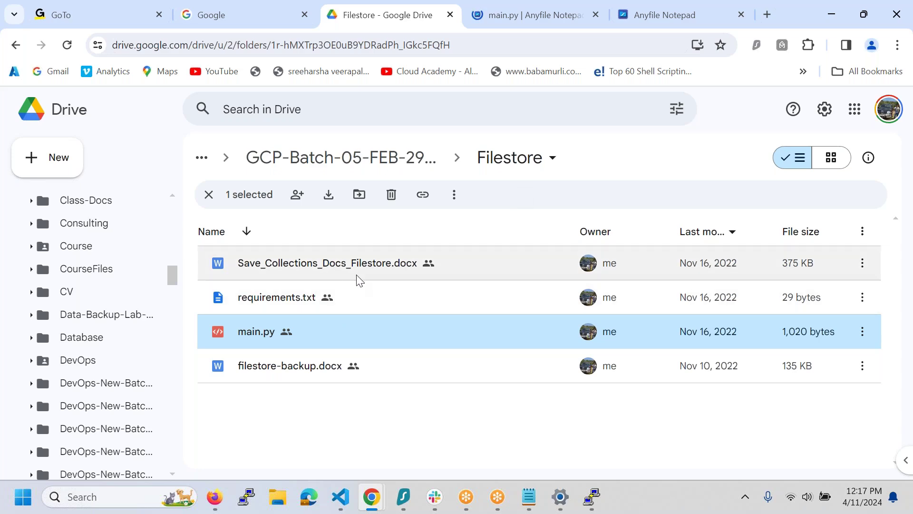
pyautogui.click(386, 170)
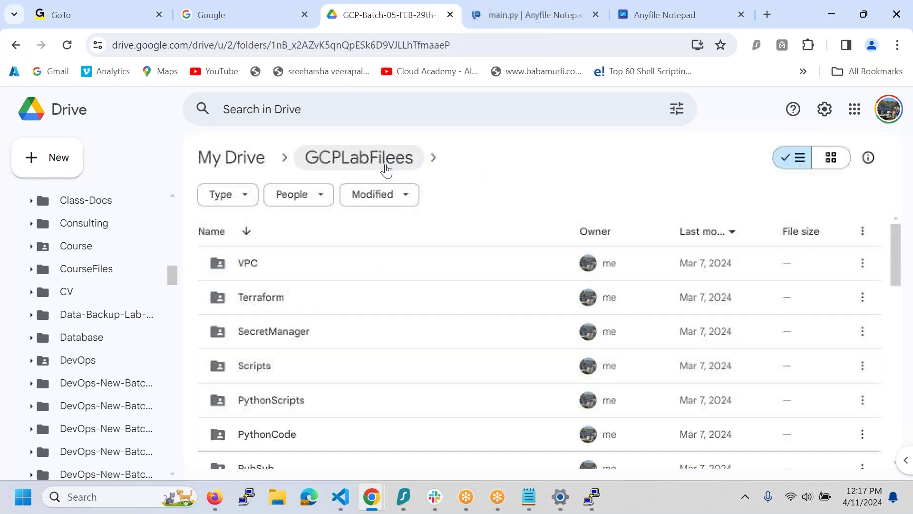
# - Rename the Filestore folder to Firestore using its right-click Rename option
pyautogui.scroll(-10, 362, 414)
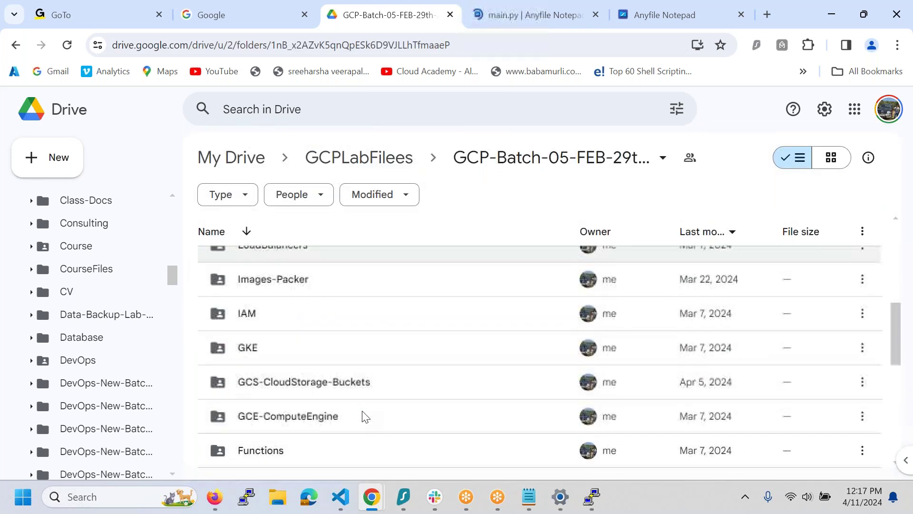
pyautogui.scroll(-1, 361, 417)
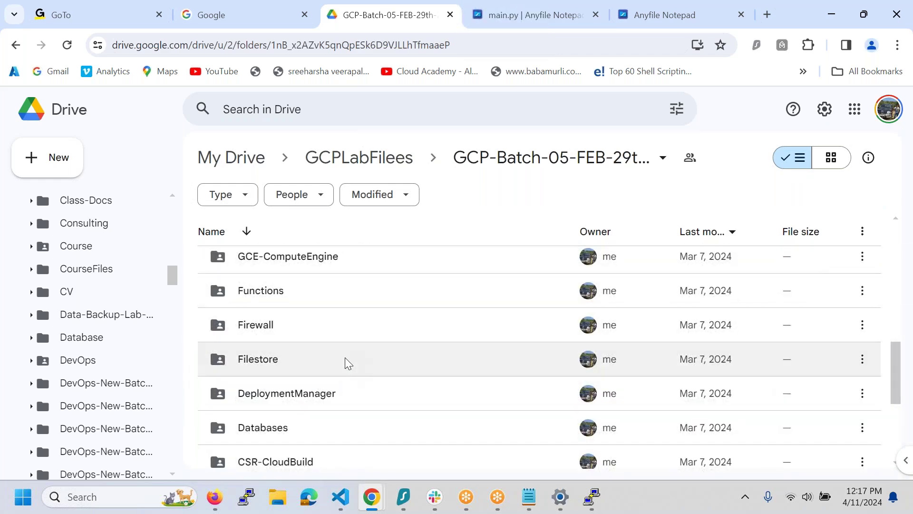
pyautogui.click(346, 361)
pyautogui.rightClick(344, 358)
pyautogui.click(430, 240)
pyautogui.click(358, 278)
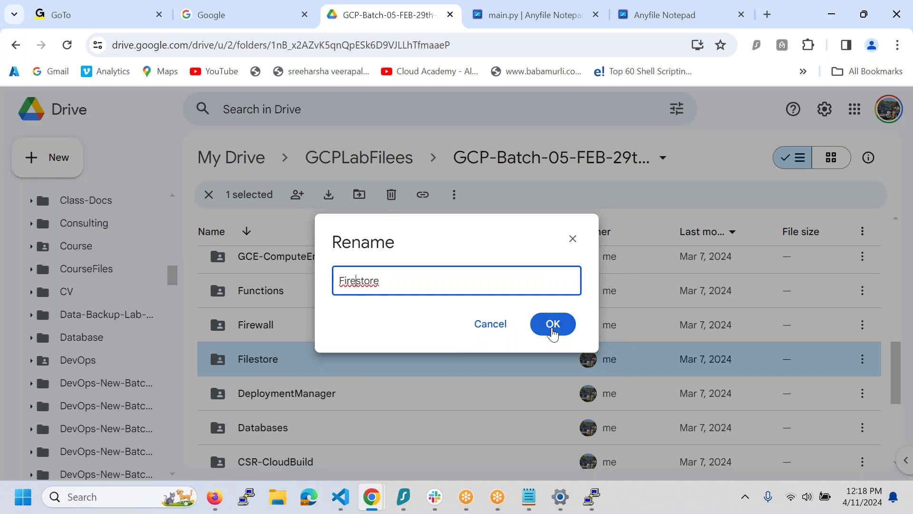
pyautogui.click(552, 326)
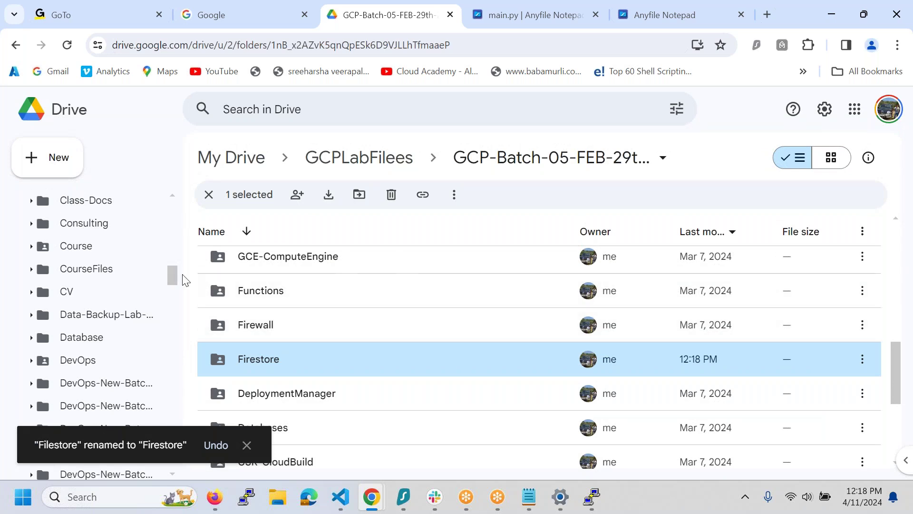
pyautogui.moveTo(172, 279); pyautogui.dragTo(204, 146)
pyautogui.moveTo(179, 212); pyautogui.dragTo(185, 327)
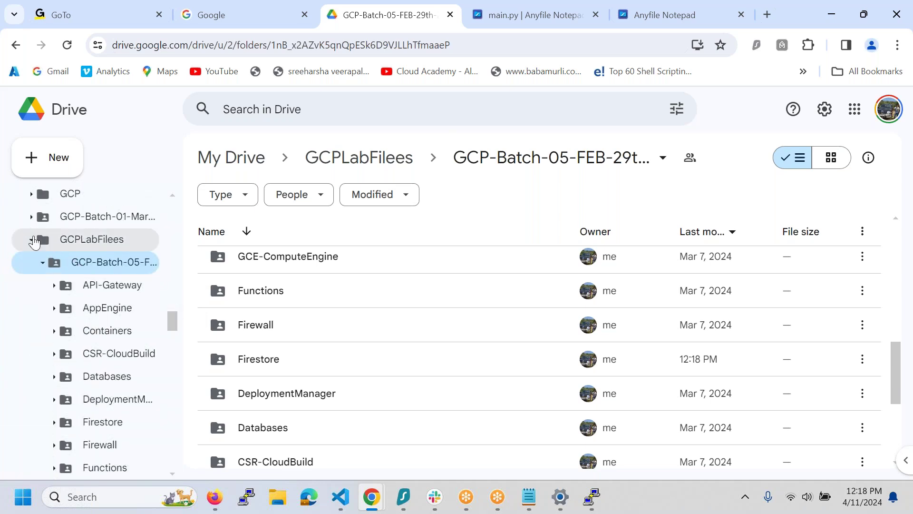
# - Go through DevOpsLabFiles › DevSecOps B40 › Jenkins-AzureDevOps into the Jenkins folder and scroll its files
pyautogui.click(31, 243)
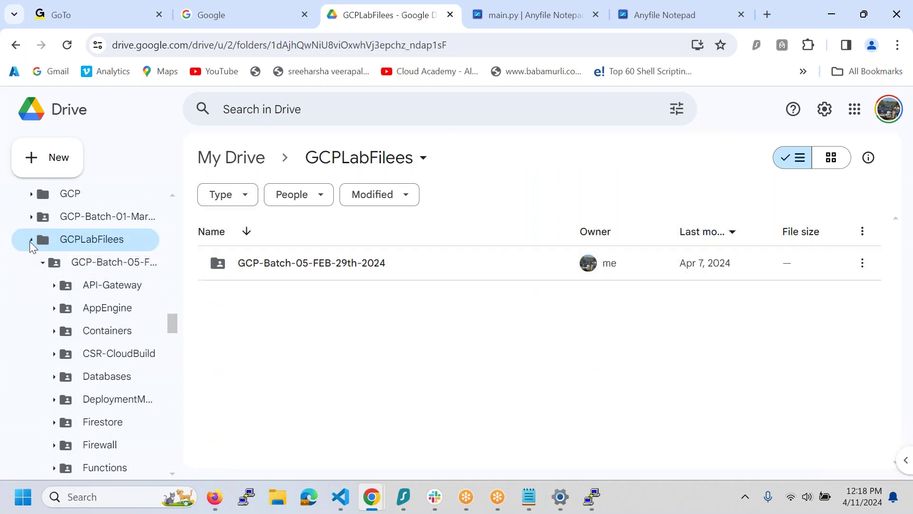
pyautogui.moveTo(170, 345); pyautogui.dragTo(173, 311)
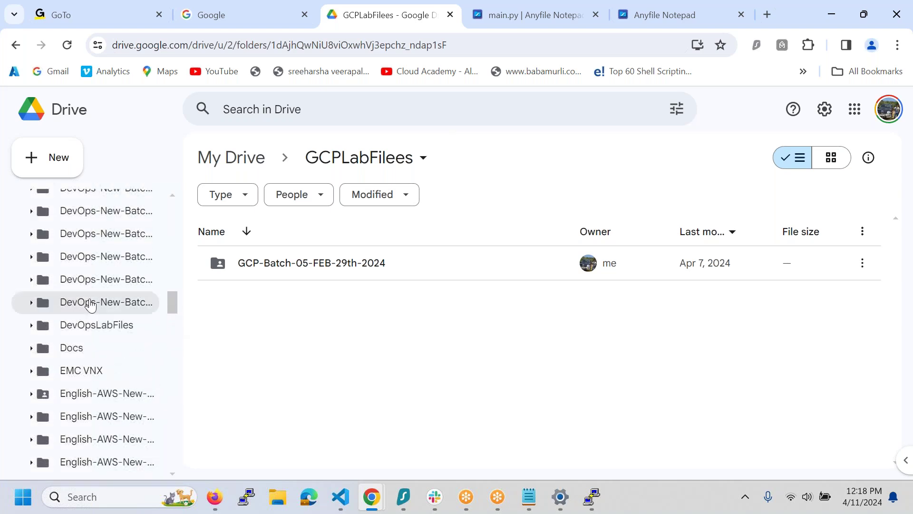
pyautogui.click(32, 326)
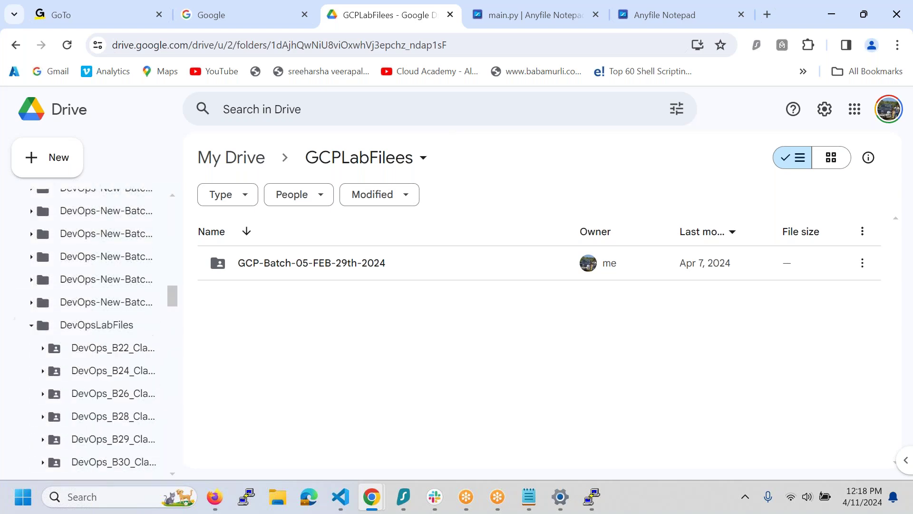
pyautogui.moveTo(176, 289); pyautogui.dragTo(175, 316)
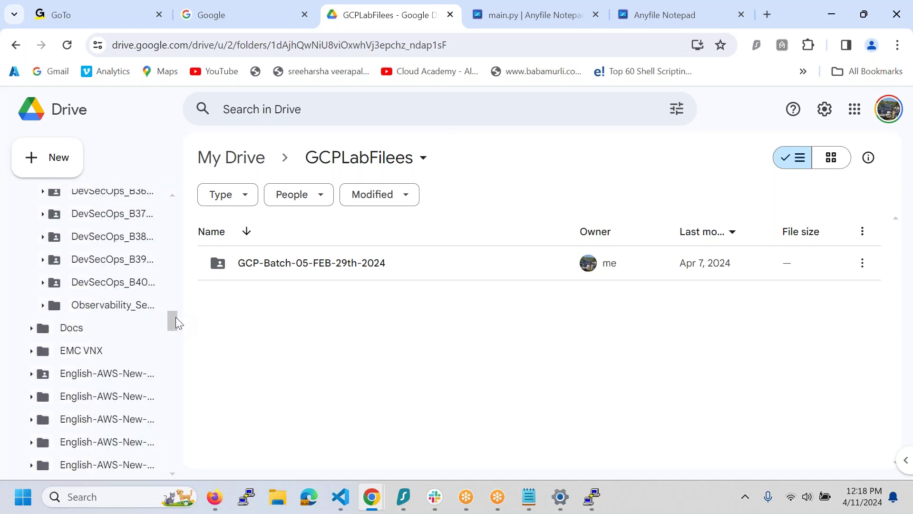
pyautogui.click(137, 283)
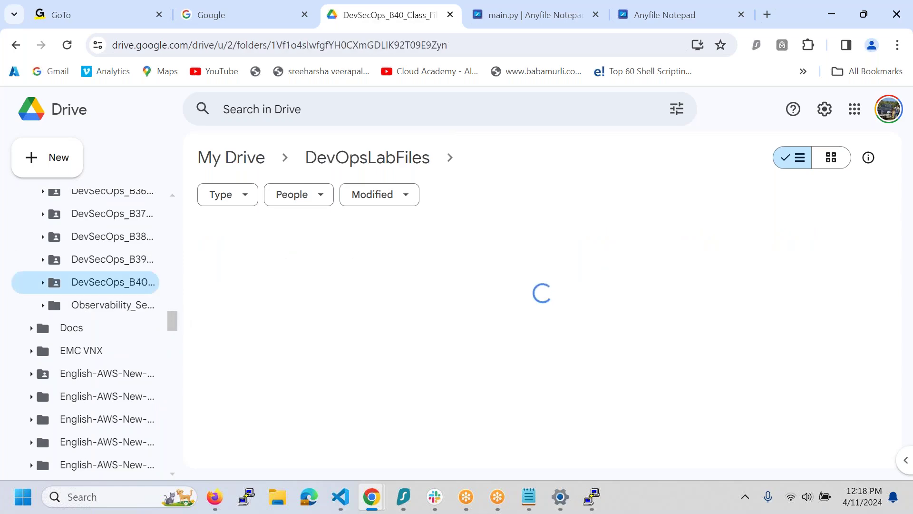
pyautogui.scroll(-3, 307, 367)
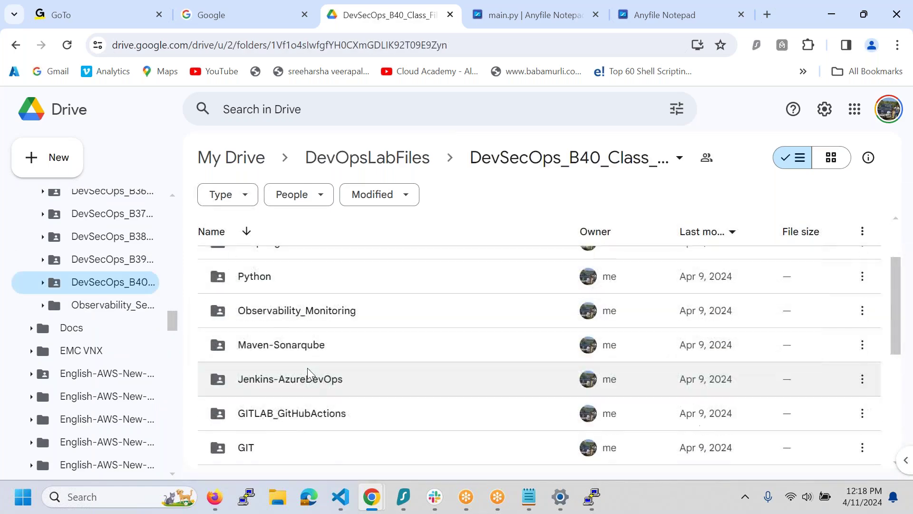
pyautogui.doubleClick(332, 354)
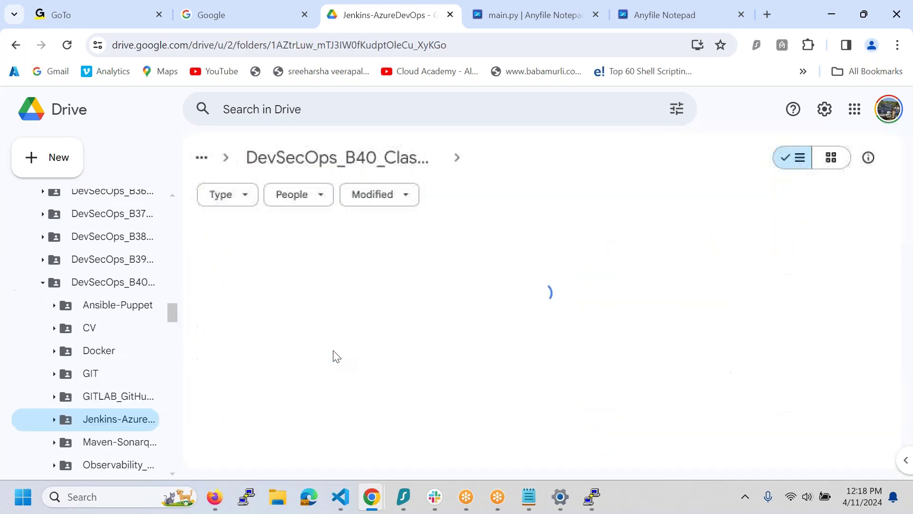
pyautogui.doubleClick(383, 271)
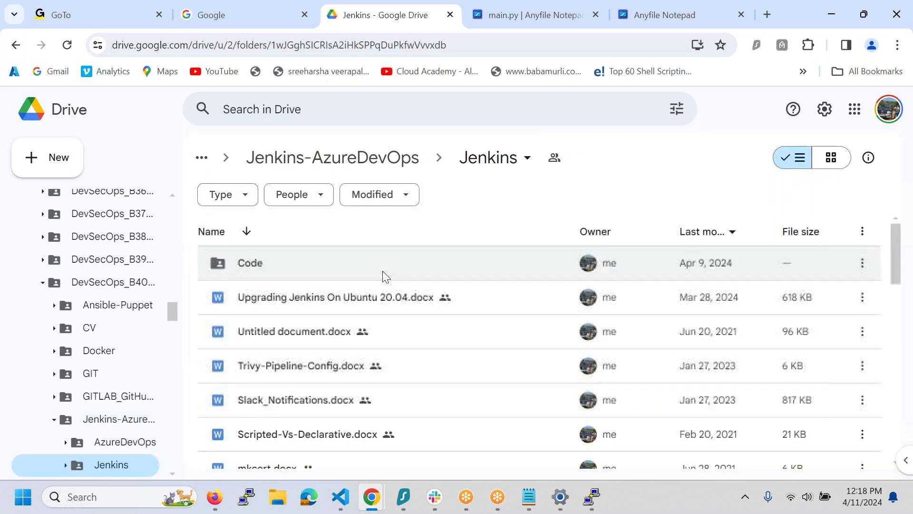
pyautogui.scroll(-5, 386, 335)
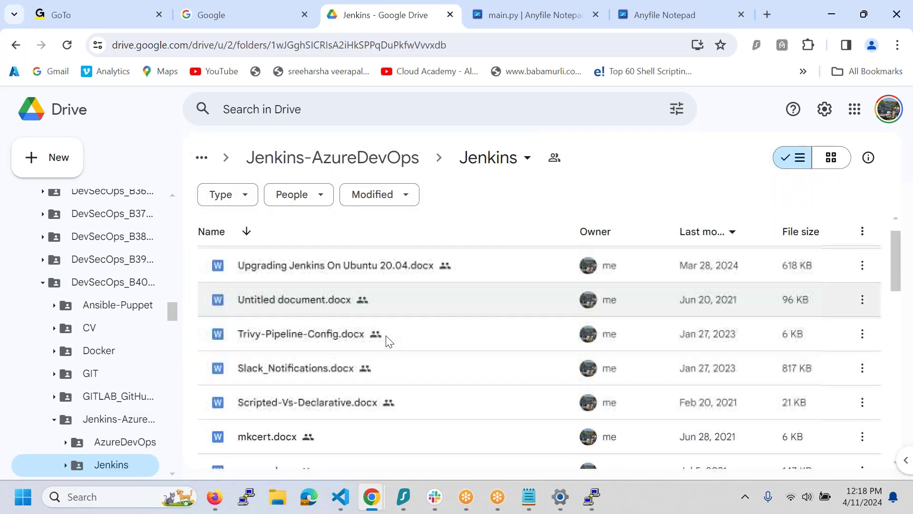
pyautogui.scroll(-5, 386, 339)
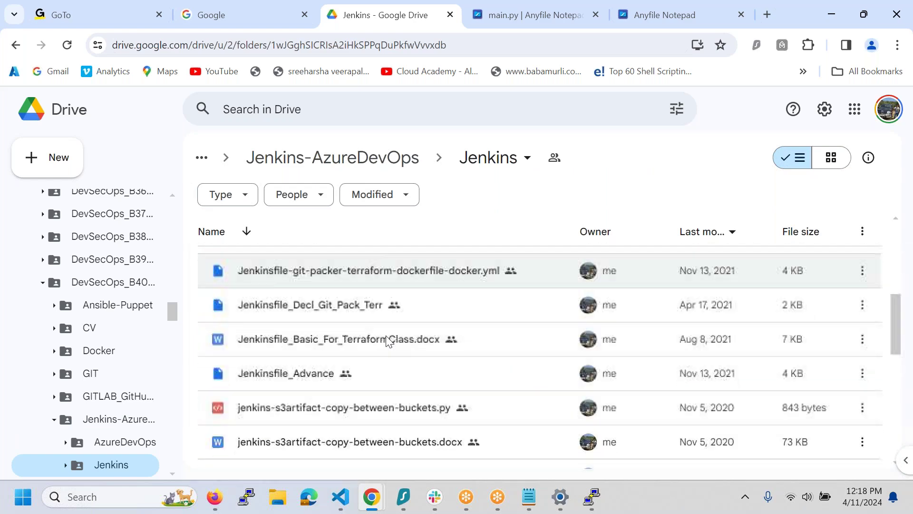
# - Open Jenkins-Install.docx in Google Docs, scroll through the guide, then return to the Drive tab
pyautogui.doubleClick(385, 358)
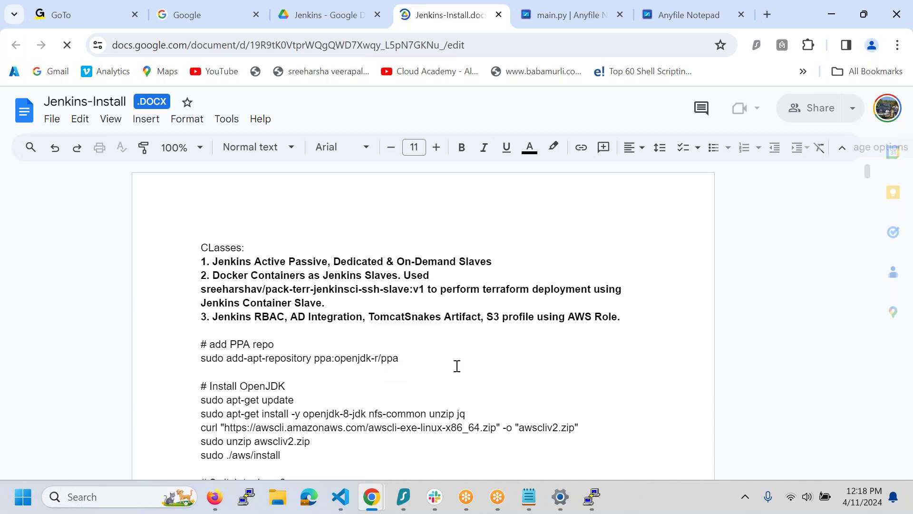
pyautogui.scroll(-8, 457, 366)
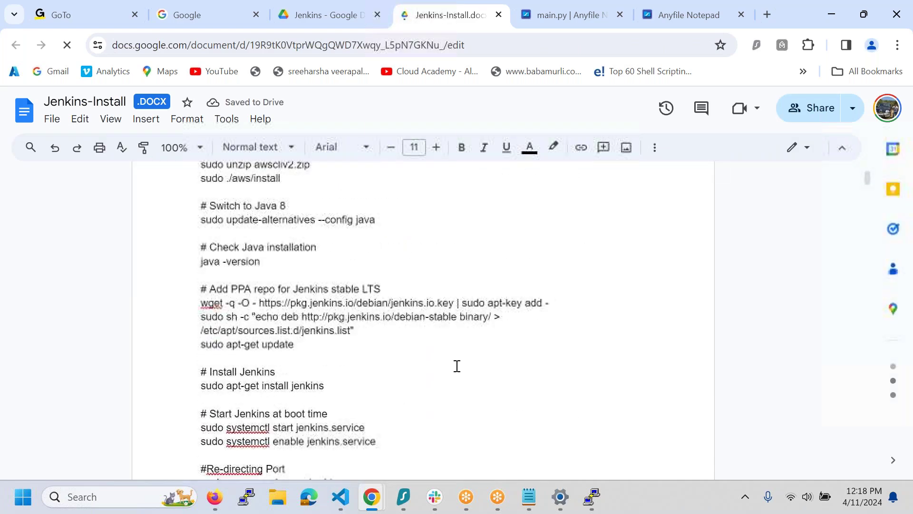
pyautogui.scroll(-9, 457, 365)
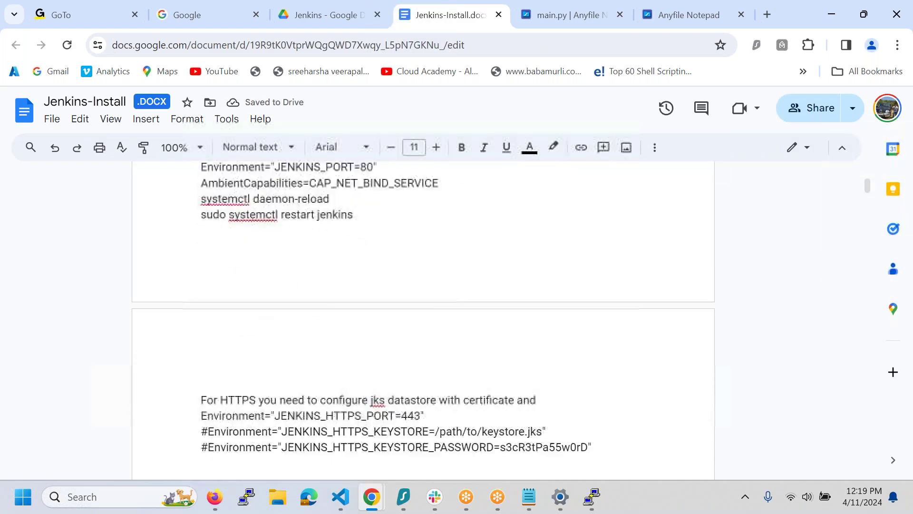
pyautogui.scroll(10, 457, 318)
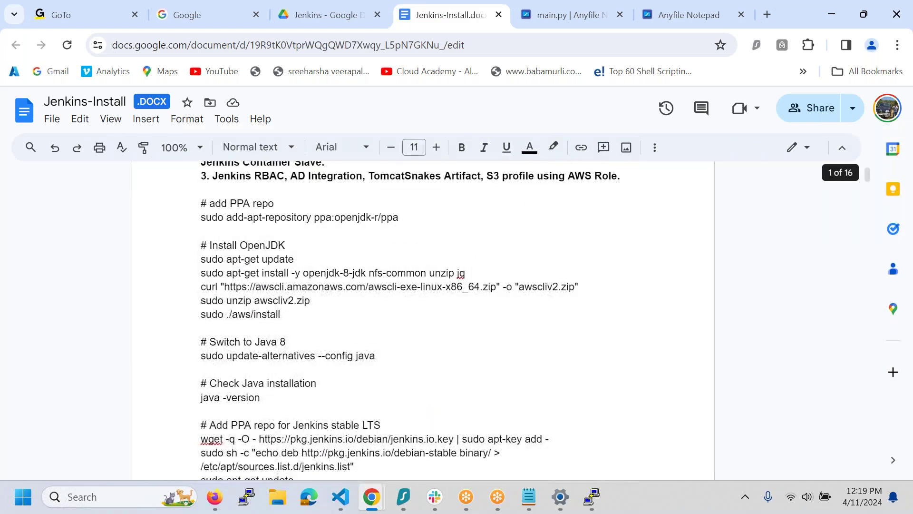
pyautogui.scroll(4, 456, 319)
pyautogui.scroll(-7, 456, 319)
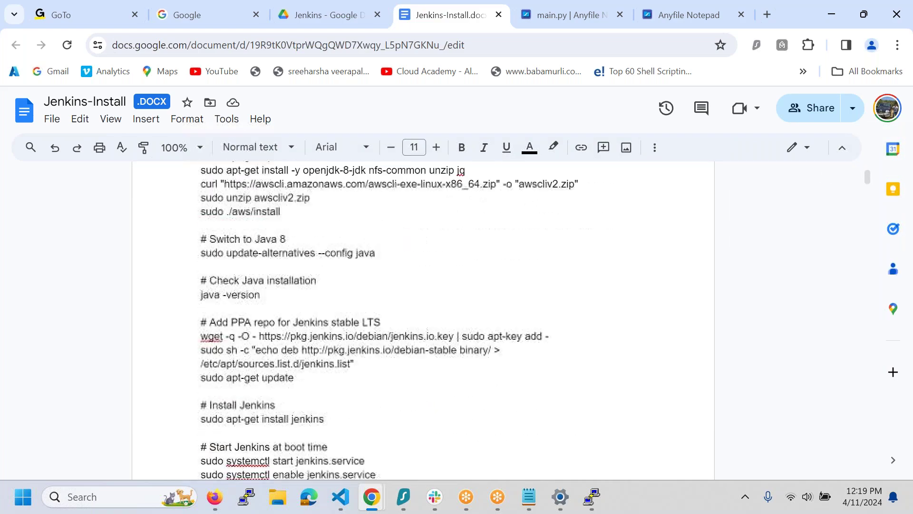
pyautogui.scroll(1, 457, 318)
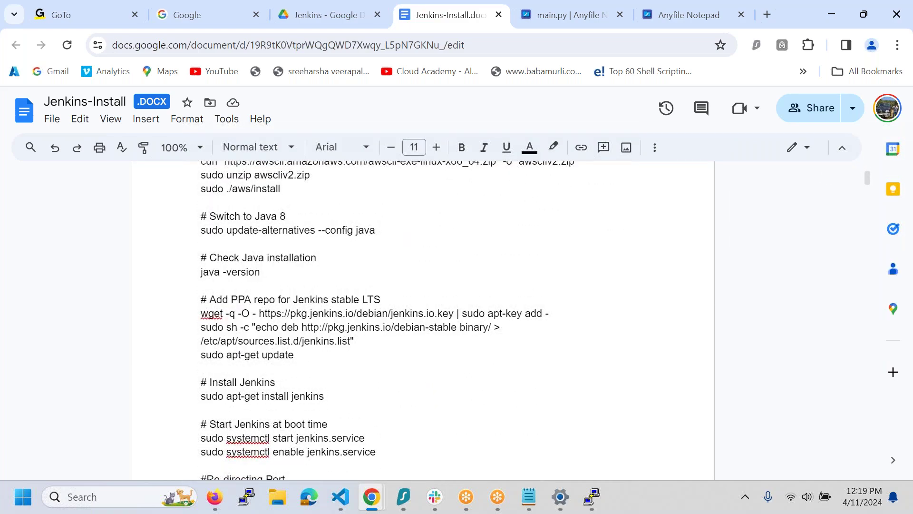
pyautogui.scroll(-20, 457, 319)
pyautogui.scroll(-15, 456, 319)
pyautogui.scroll(-15, 456, 318)
pyautogui.scroll(-11, 457, 319)
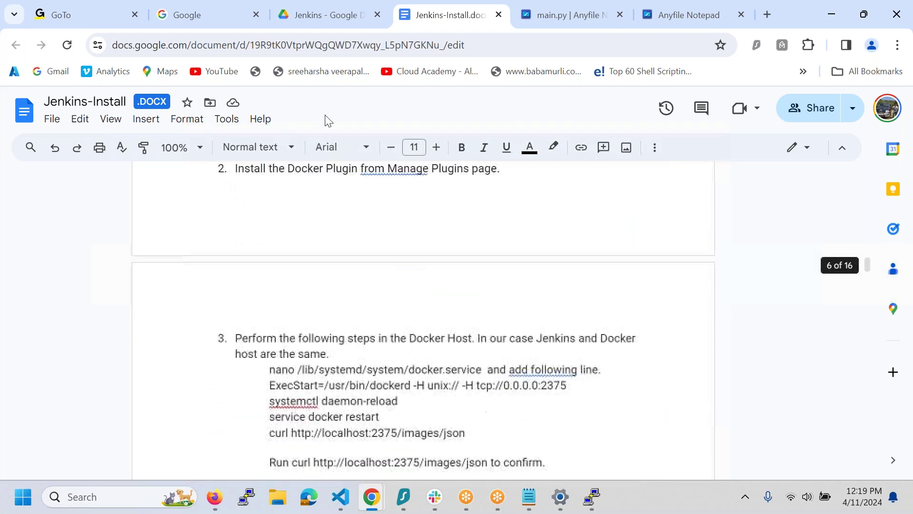
pyautogui.click(355, 23)
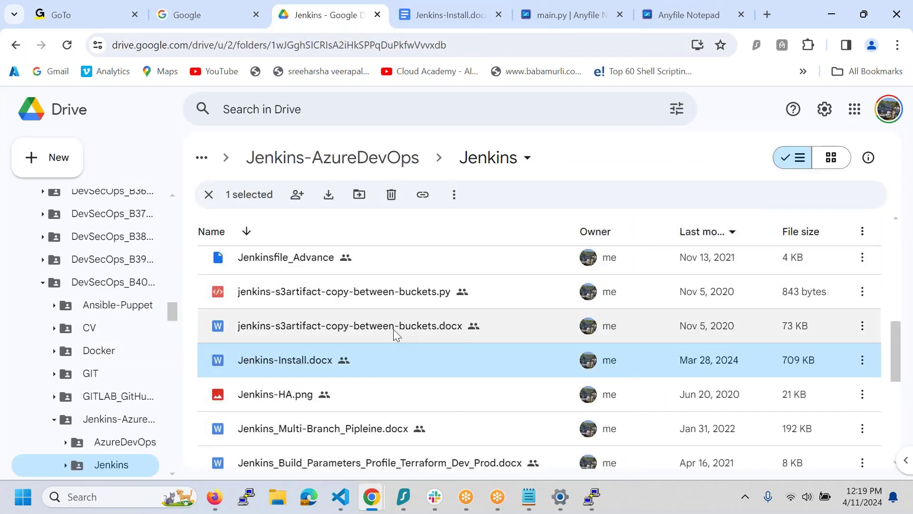
# - Scroll the Jenkins folder and open Important-Jenkins-Install-Prereq.docx in Google Docs
pyautogui.scroll(-3, 392, 329)
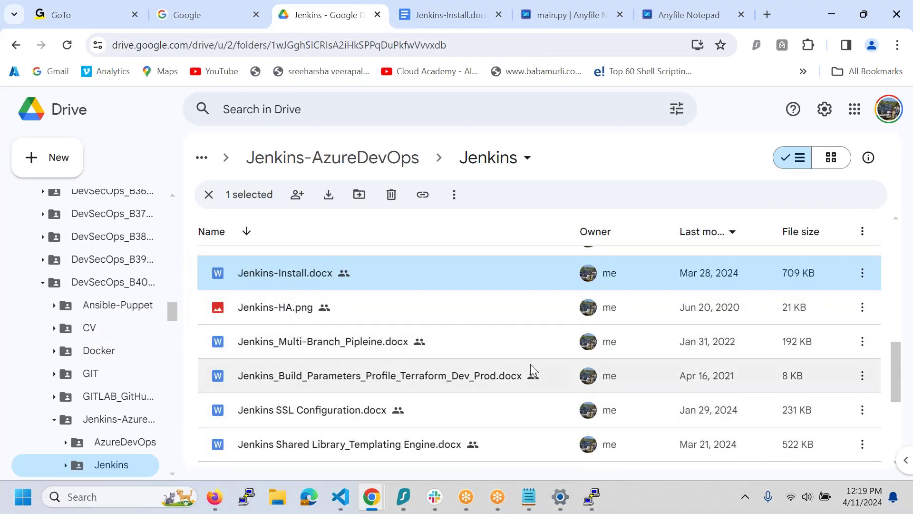
pyautogui.scroll(-5, 529, 367)
pyautogui.scroll(-1, 530, 366)
pyautogui.doubleClick(329, 367)
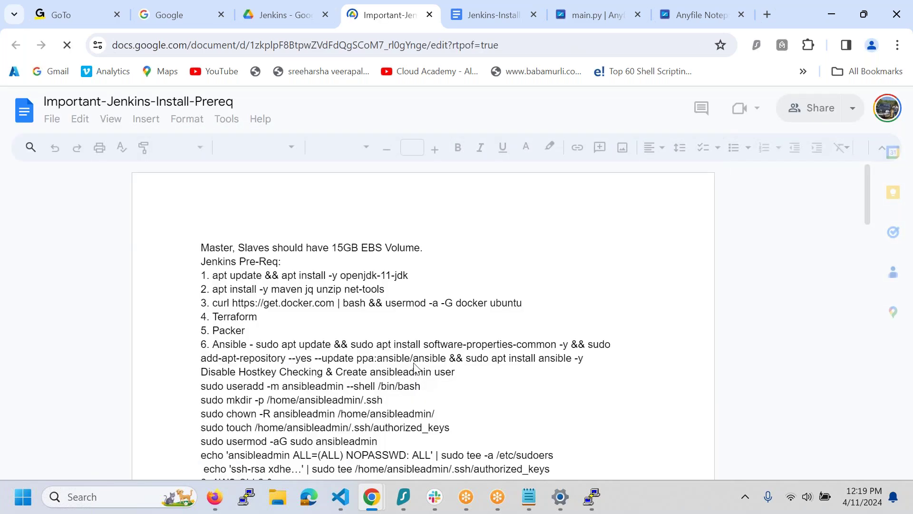
pyautogui.scroll(-4, 405, 399)
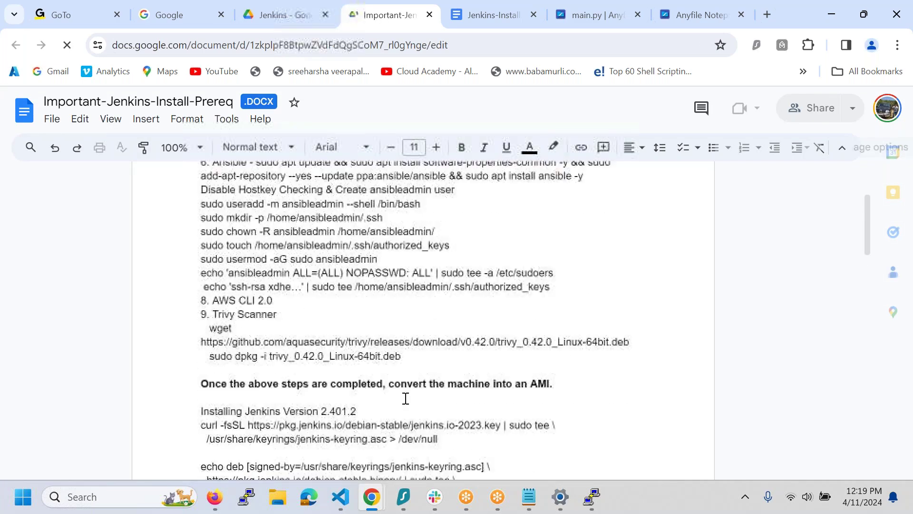
# - Select the Jenkins 2.401.2 install commands, from the curl key download to 'sudo apt-get install jenkins=2.401.2 -y'
pyautogui.scroll(-4, 405, 398)
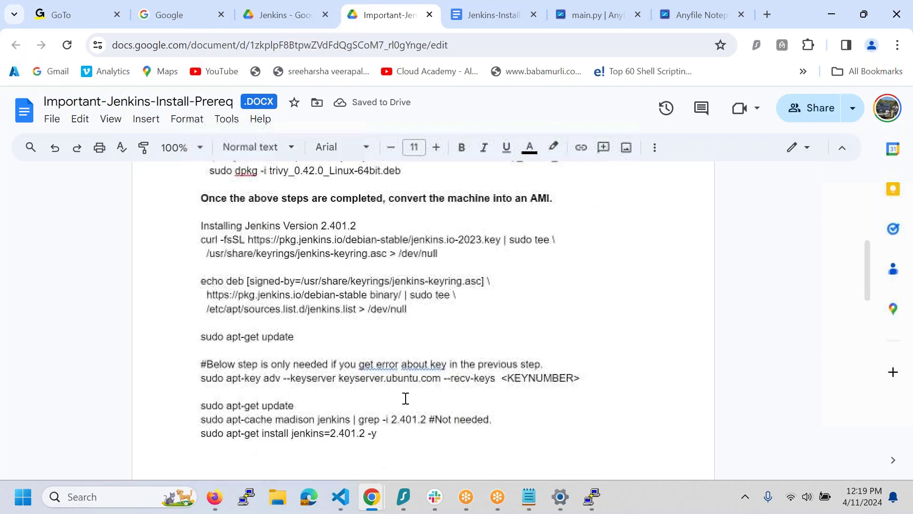
pyautogui.scroll(3, 316, 266)
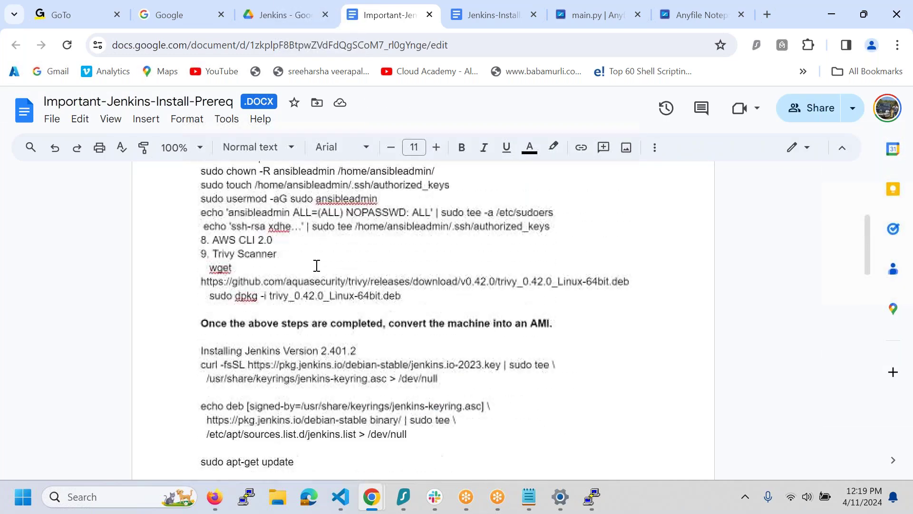
pyautogui.scroll(-2, 317, 265)
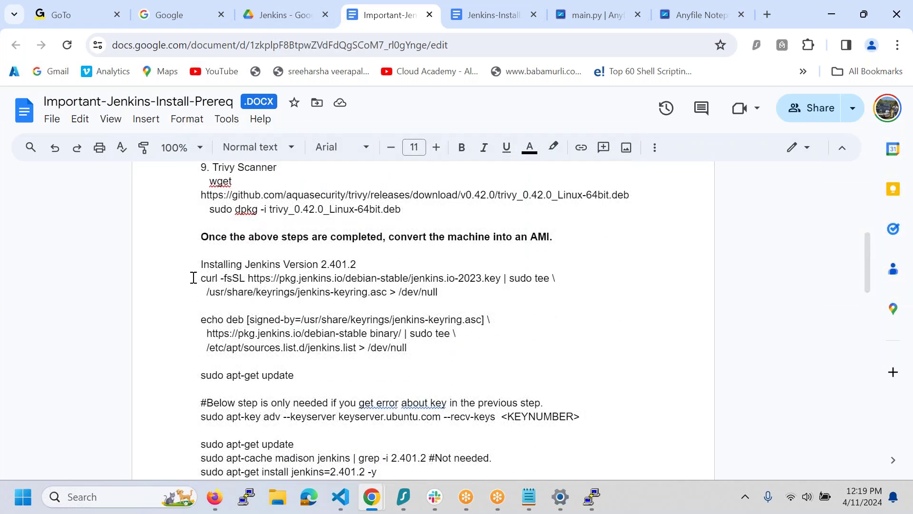
pyautogui.moveTo(210, 280); pyautogui.dragTo(462, 294)
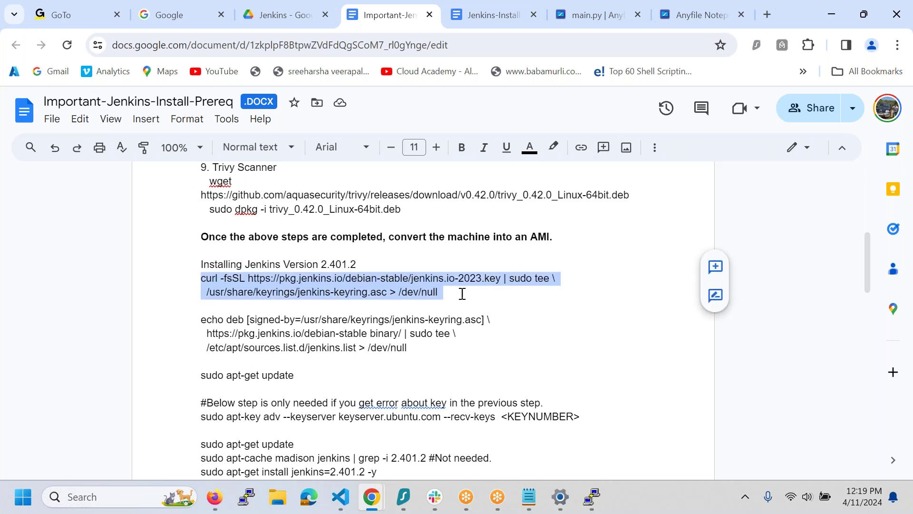
pyautogui.moveTo(202, 267); pyautogui.dragTo(427, 280)
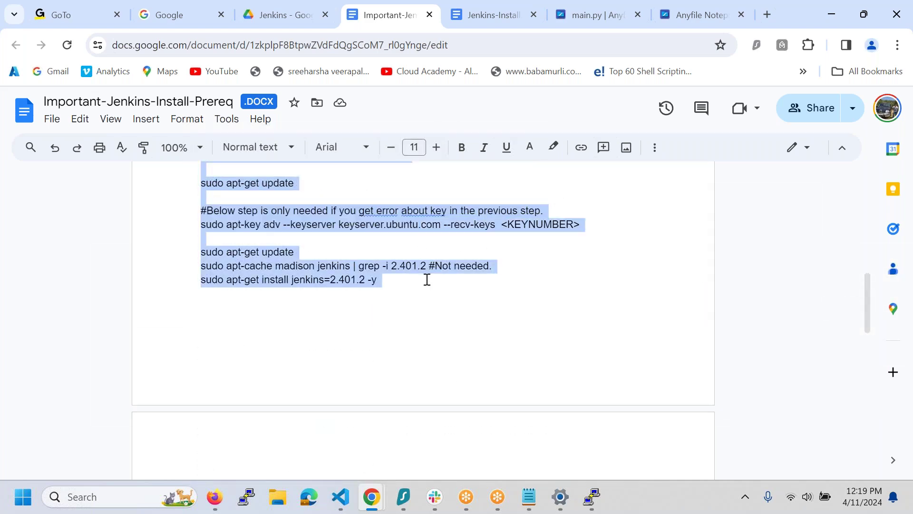
pyautogui.click(530, 496)
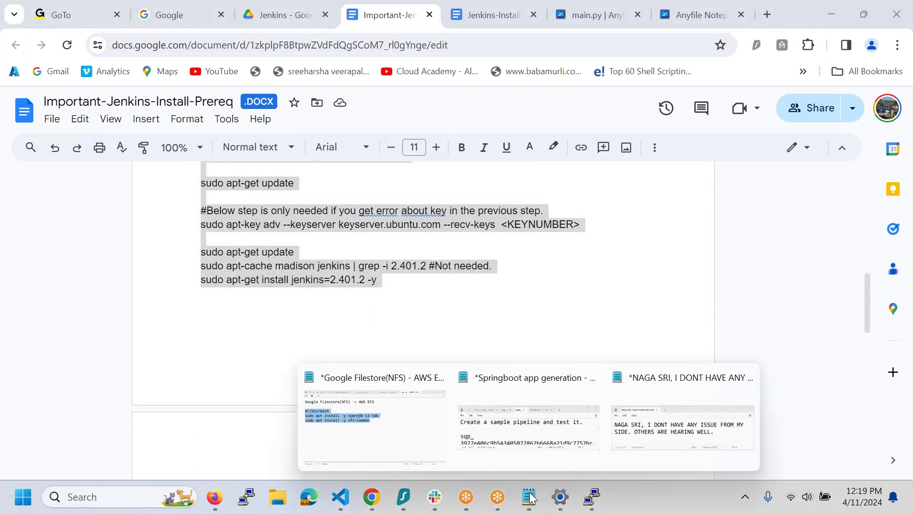
# - Paste the Jenkins commands into the Filestore notes and select the repository setup and update lines
pyautogui.click(421, 440)
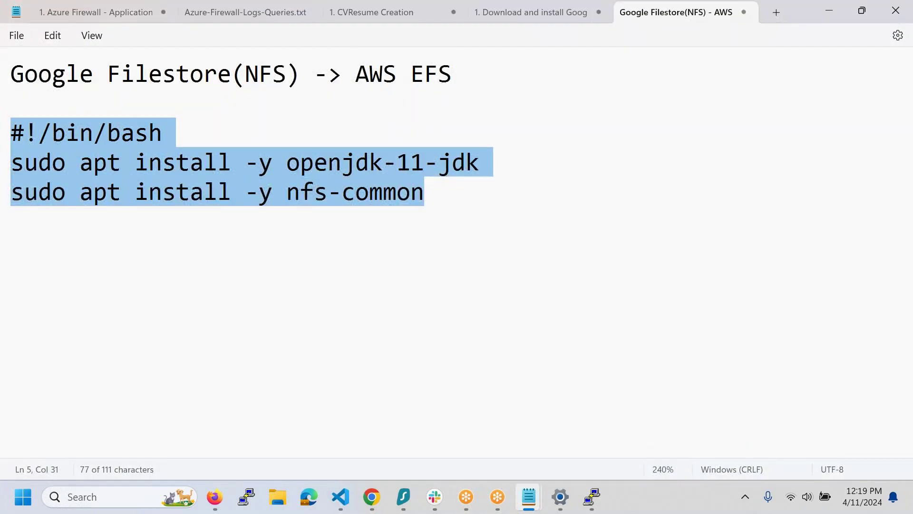
pyautogui.write('Installing Jenkins Version 2.401.2 curl -fsSL https://pkg.jenkins.io/debian-stable/jenkins.io-2023.key | sudo tee \\   /usr/share/keyrings/jenkins-keyring.asc > /dev/null  echo deb [signed-by=/usr/share/keyrings/jenkins-keyring.asc] \\   https://pkg.jenkins.io/debian-stable binary/ | sudo tee \\   /etc/apt/sources.list.d/jenkins.list > /dev/null  sudo apt-get update  #Below step is only needed if you get error about key in the previous step. sudo apt-key adv --keyserver keyserver.ubuntu.com --recv-keys <KEYNUMBER>  sudo apt-get update sudo apt-cache madison jenkins | grep -i 2.401.2 #Not needed. sudo apt-get install jenkins=2.401.2 -y')
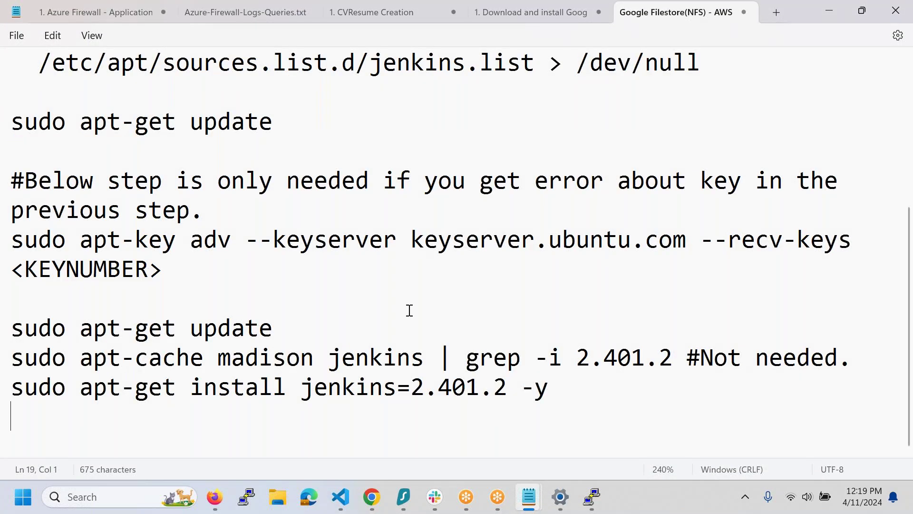
pyautogui.scroll(3, 408, 309)
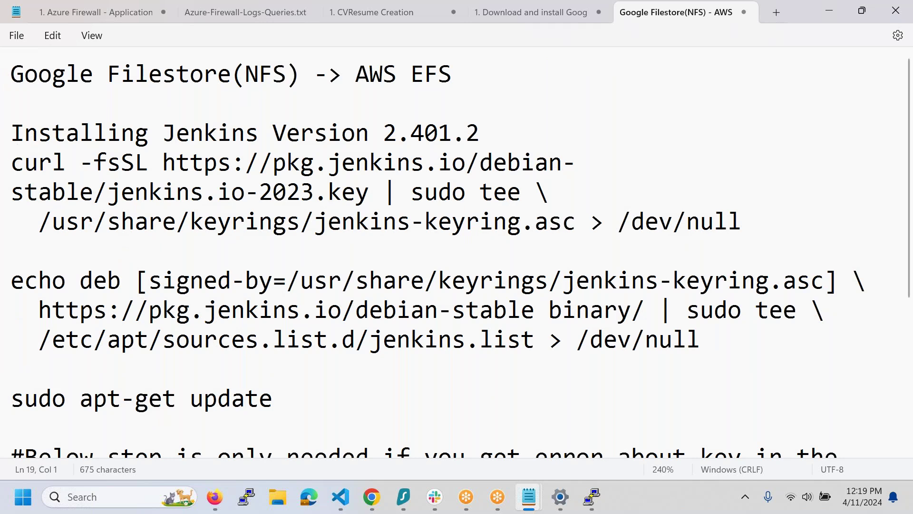
pyautogui.moveTo(13, 161); pyautogui.dragTo(338, 395)
pyautogui.press('super+c')
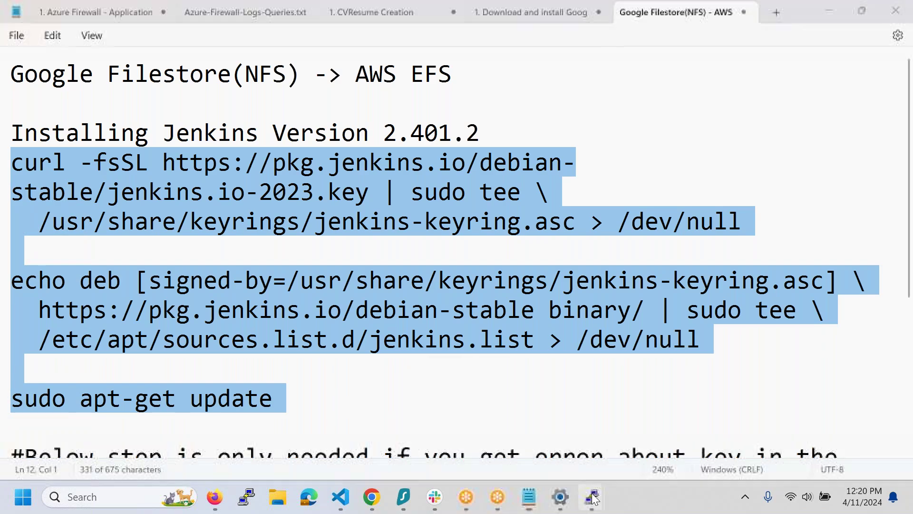
# - Run the curl signing-key, Jenkins repository and apt-get update commands on server-01
pyautogui.click(529, 432)
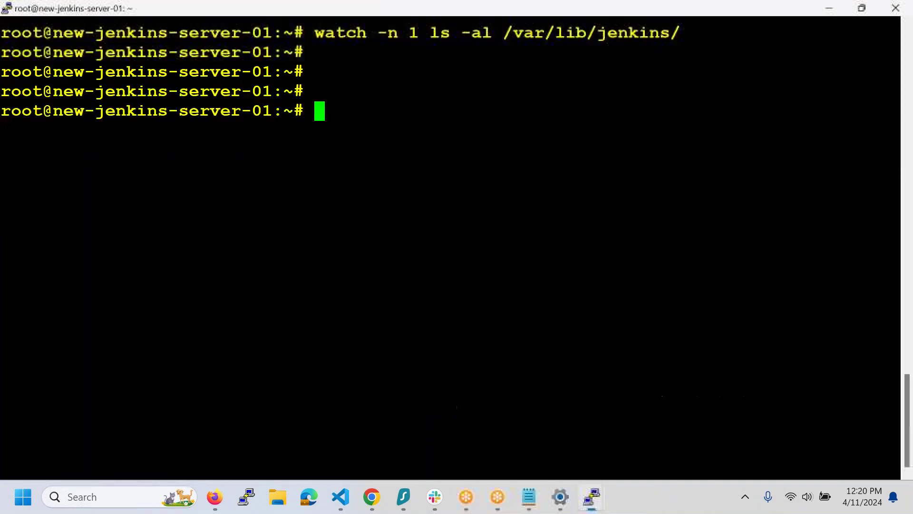
pyautogui.rightClick(368, 323)
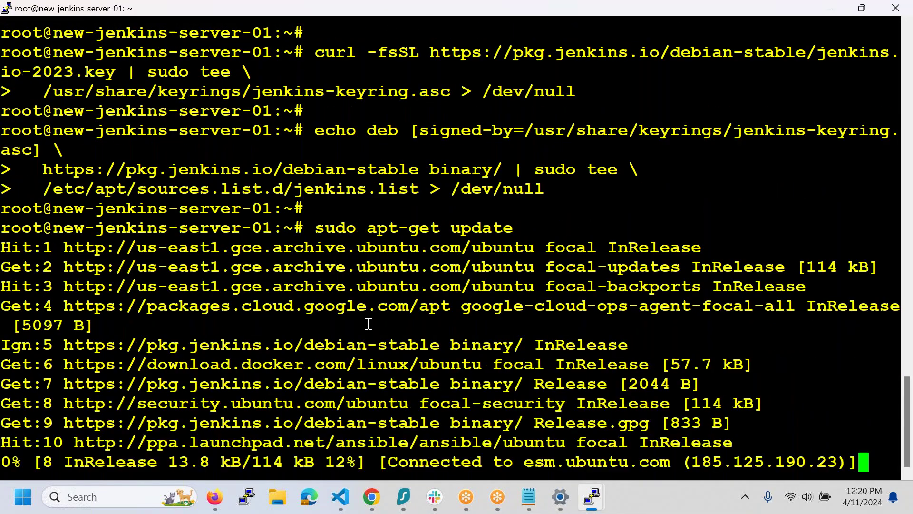
pyautogui.hotkey('alt', 'Tab')
pyautogui.scroll(-3, 456, 252)
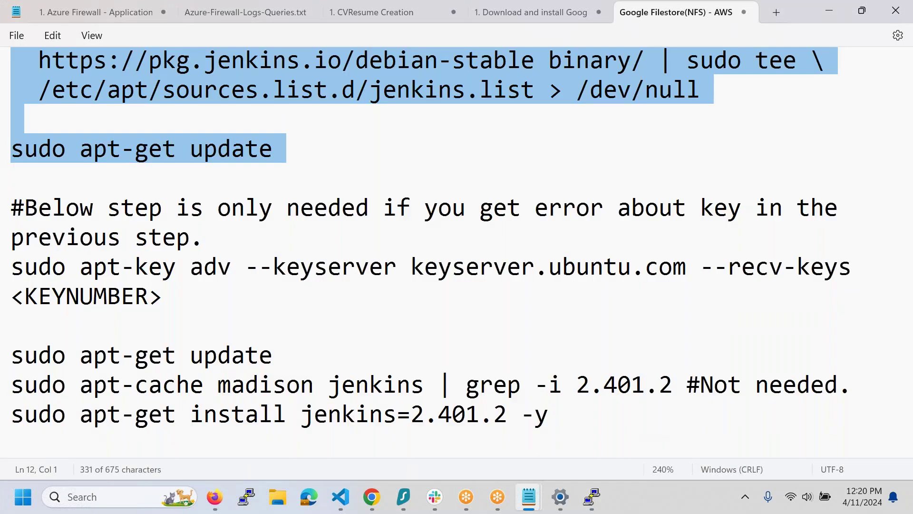
pyautogui.hotkey('alt', 'Tab')
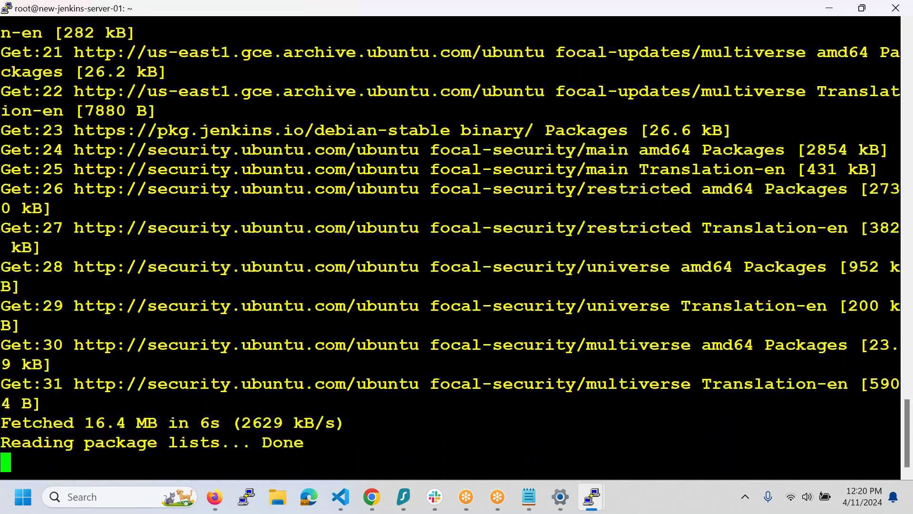
# - Copy and run 'sudo apt-get install jenkins=2.401.2 -y' in the server-01 terminal
pyautogui.hotkey('alt', 'Tab')
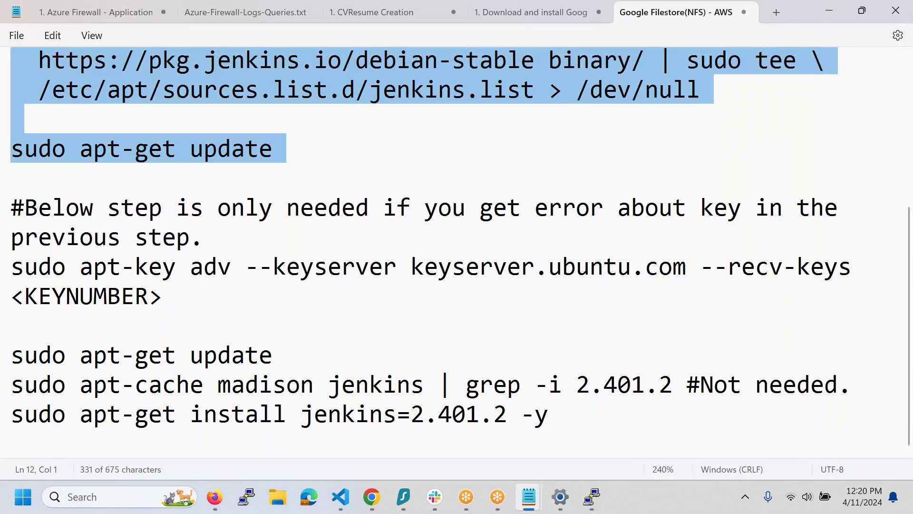
pyautogui.moveTo(11, 355); pyautogui.dragTo(315, 370)
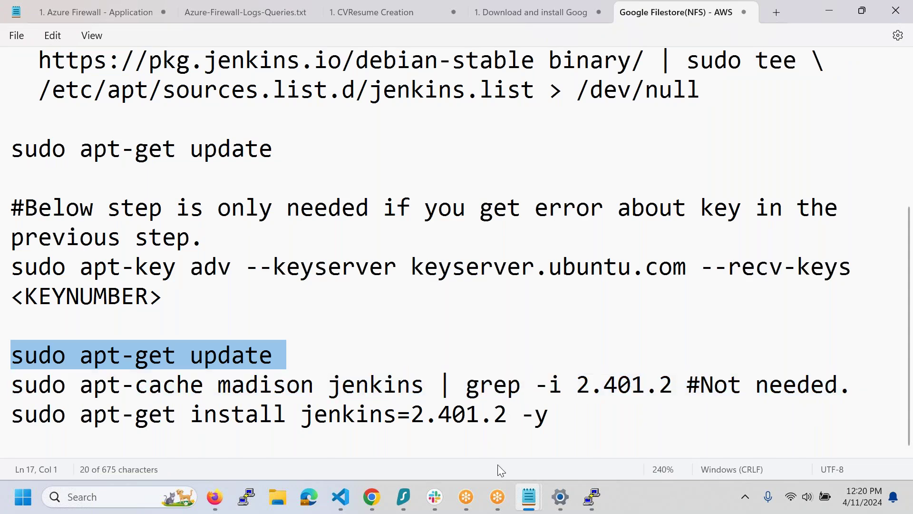
pyautogui.moveTo(547, 416); pyautogui.dragTo(2, 412)
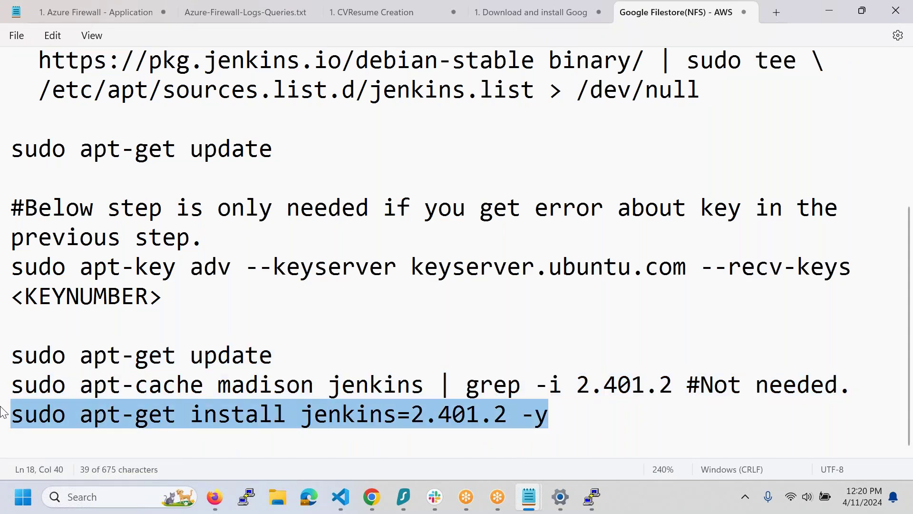
pyautogui.hotkey('ctrl', 'c')
pyautogui.hotkey('alt', 'Tab')
pyautogui.rightClick(69, 389)
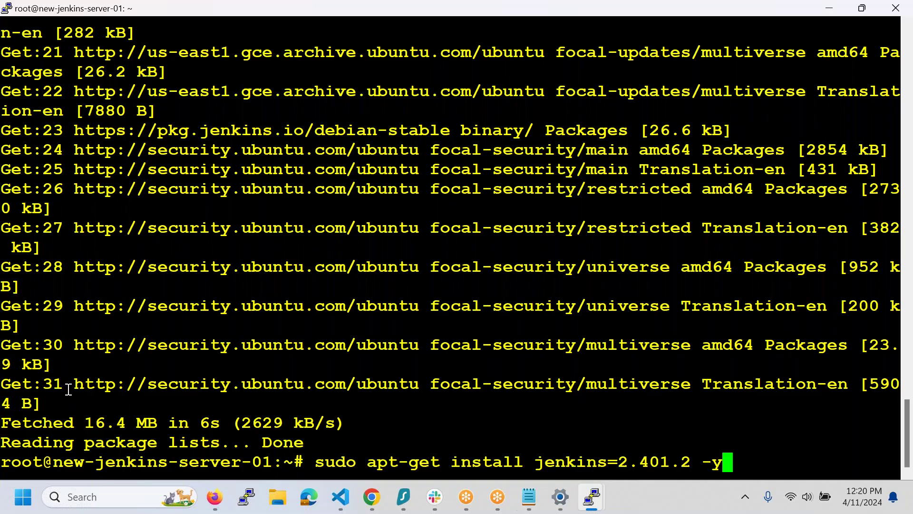
pyautogui.press('Return')
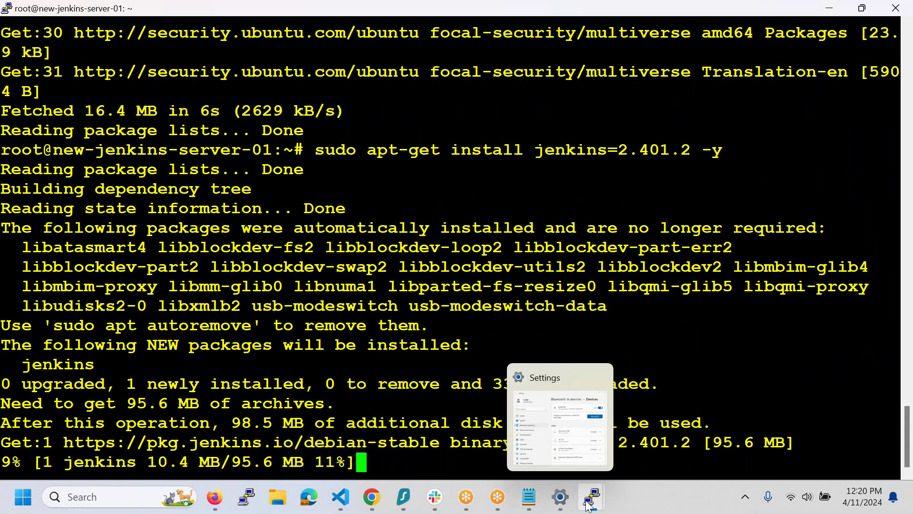
# - Run 'watch ls -al' on server-02 to monitor the Jenkins home, then clear server-01's terminal
pyautogui.moveTo(588, 505)
pyautogui.click(686, 436)
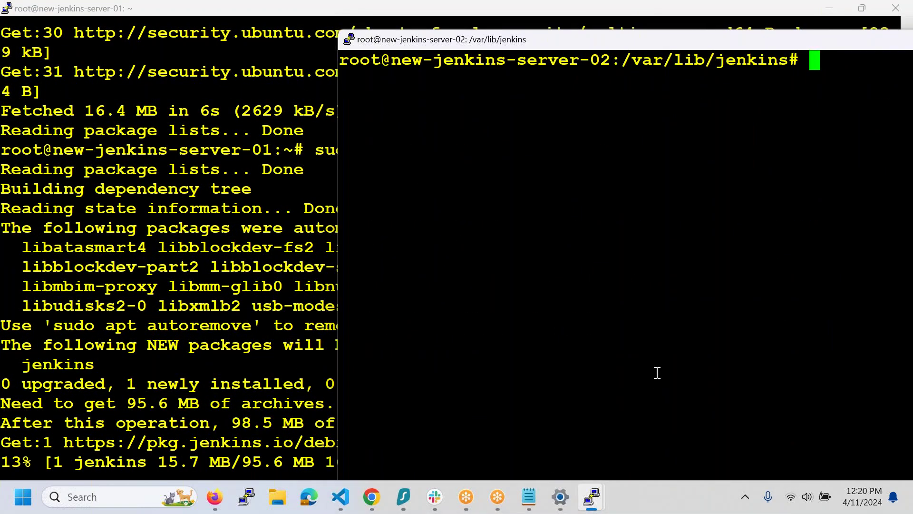
pyautogui.write('watch')
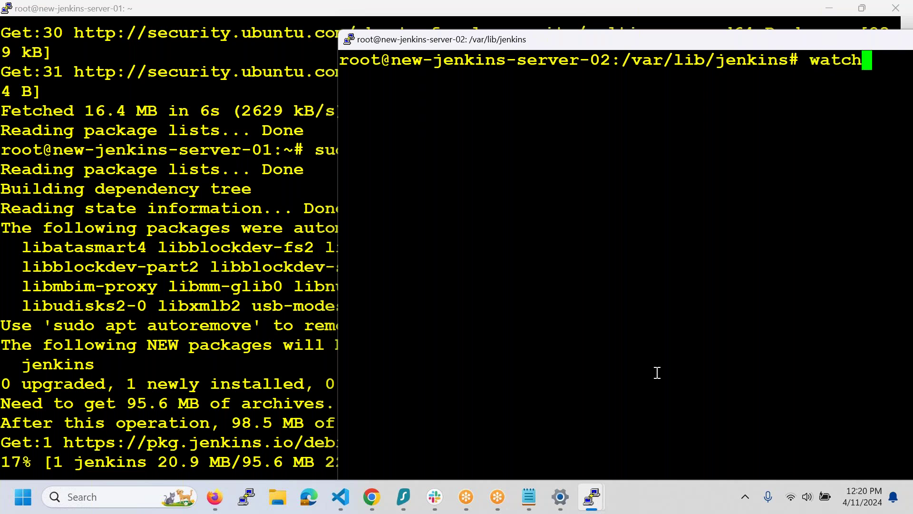
pyautogui.write(' ls -al')
pyautogui.press('Return')
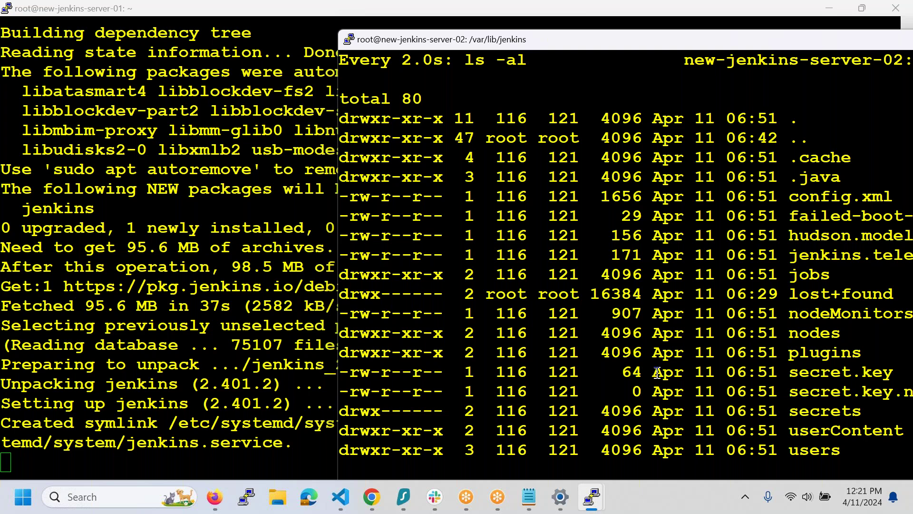
pyautogui.click(220, 339)
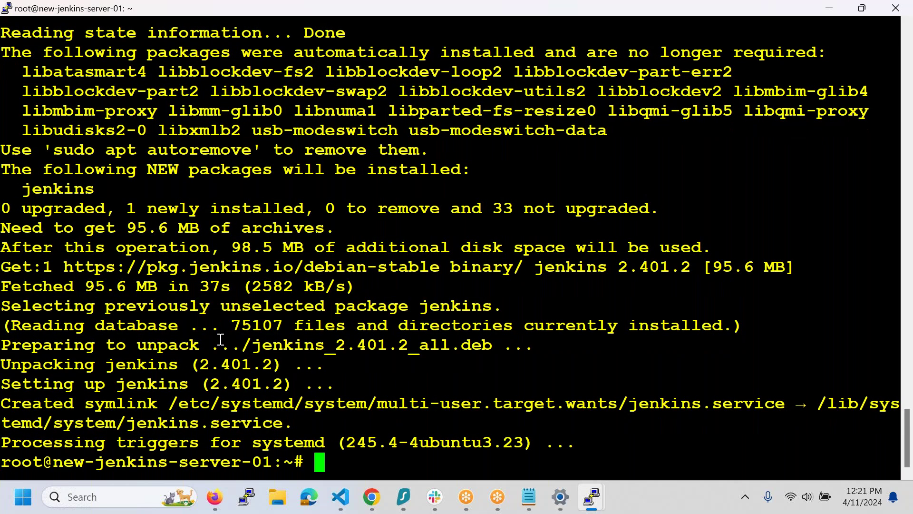
pyautogui.hotkey('ctrl', 'l')
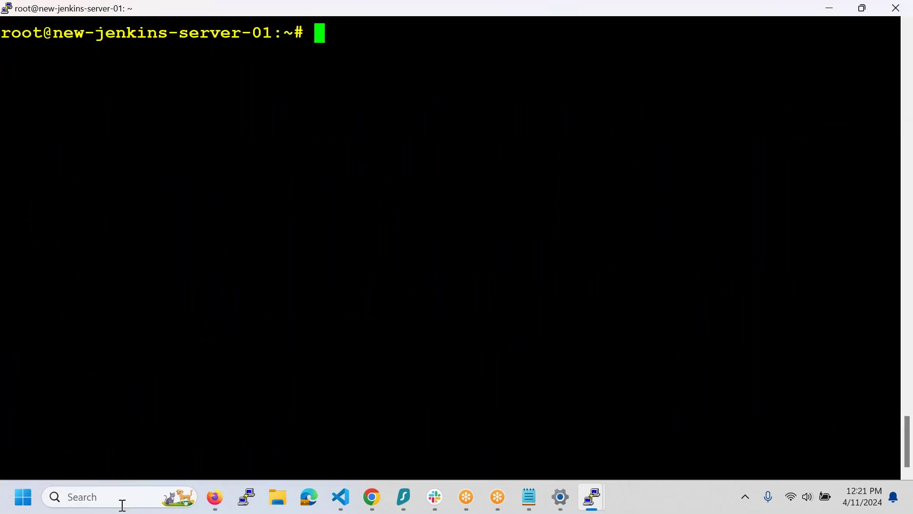
# - Open server-01's external IP on port 8080 and select the initial admin password file path
pyautogui.click(375, 508)
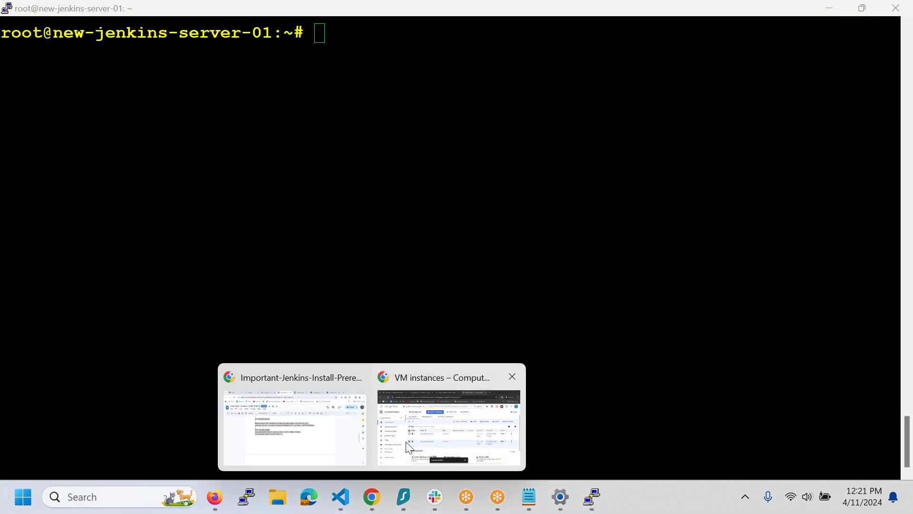
pyautogui.click(448, 427)
pyautogui.click(740, 291)
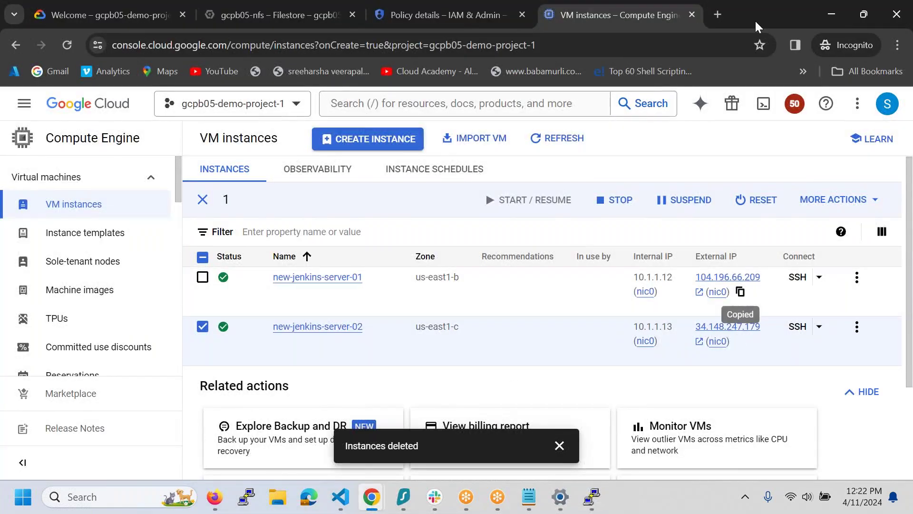
pyautogui.click(719, 14)
pyautogui.hotkey('ctrl', 'v')
pyautogui.write(':8080')
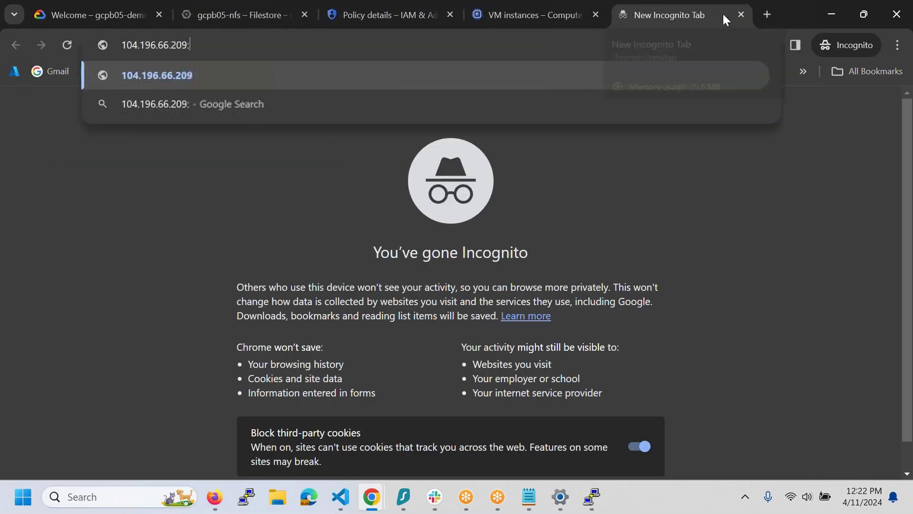
pyautogui.press('Return')
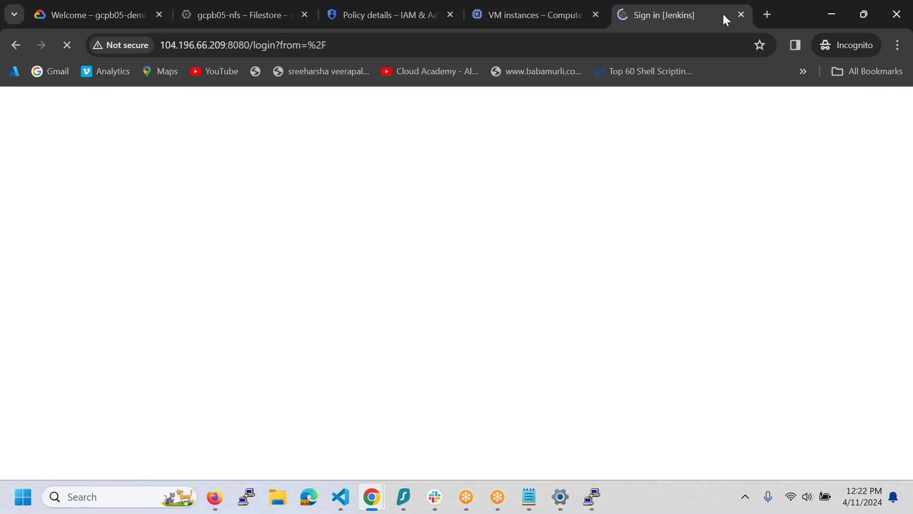
pyautogui.moveTo(468, 279); pyautogui.dragTo(161, 289)
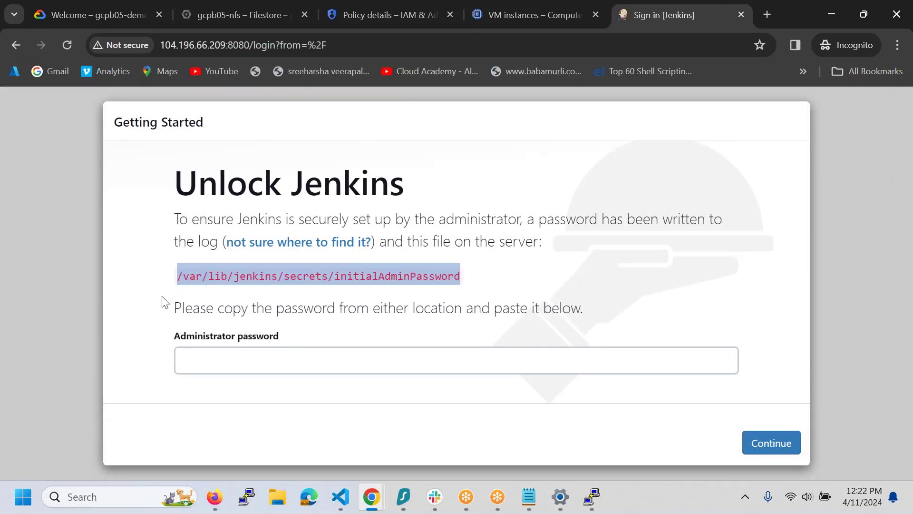
pyautogui.click(593, 498)
# - Print the initial admin password on server-01 with cat /var/lib/jenkins/secrets/initialAdminPassword
pyautogui.click(523, 434)
pyautogui.write('c')
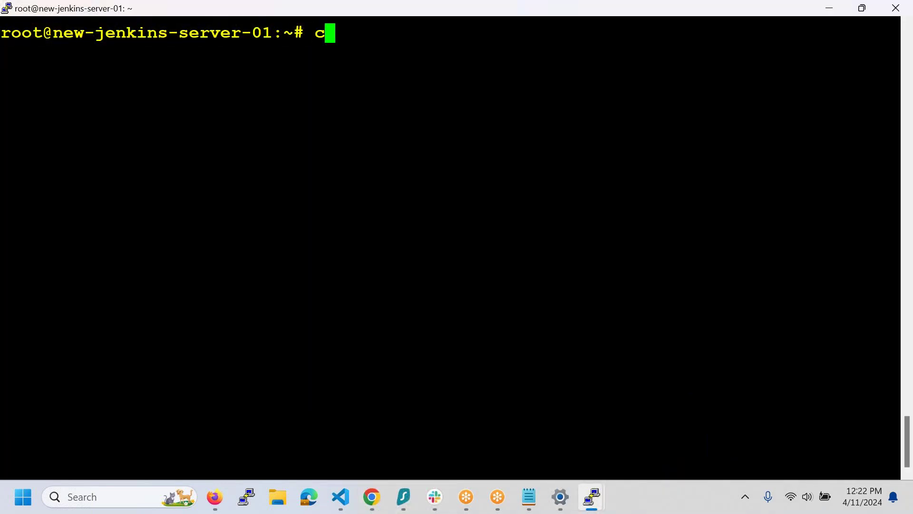
pyautogui.write('at')
pyautogui.press('shift+Insert')
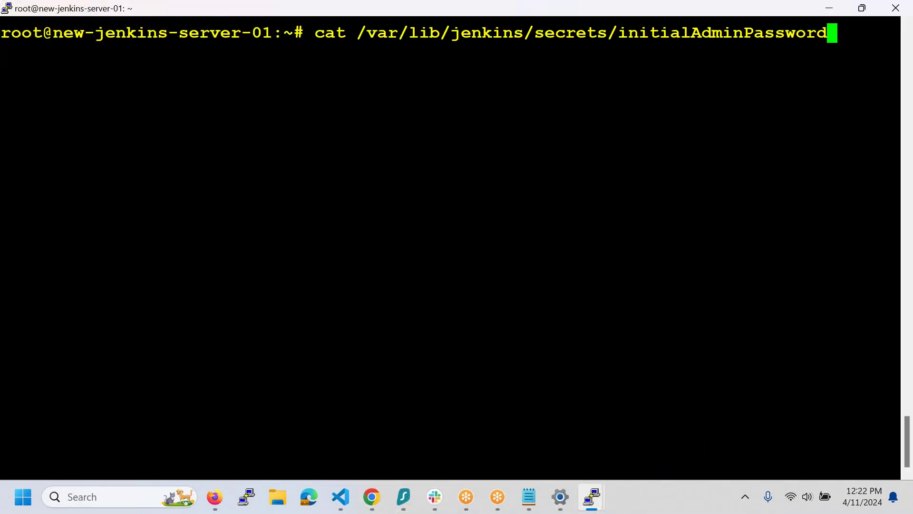
pyautogui.press('Return')
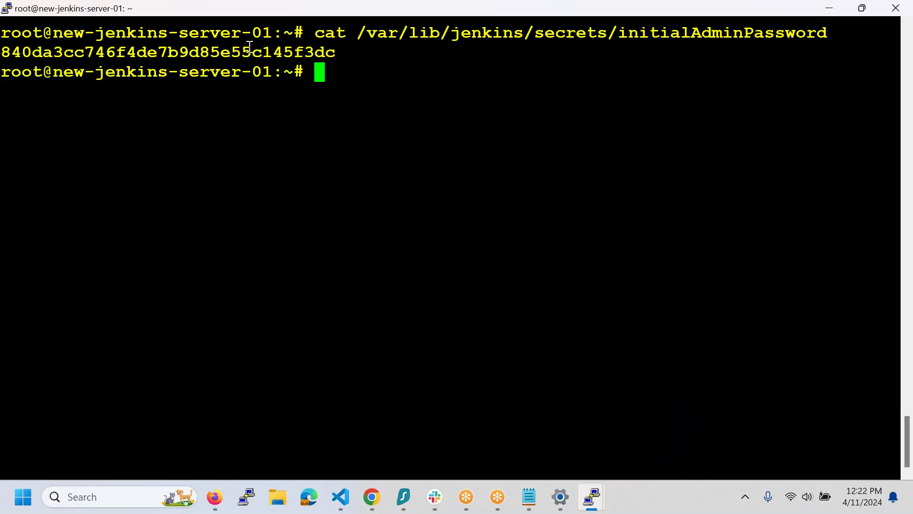
pyautogui.doubleClick(249, 54)
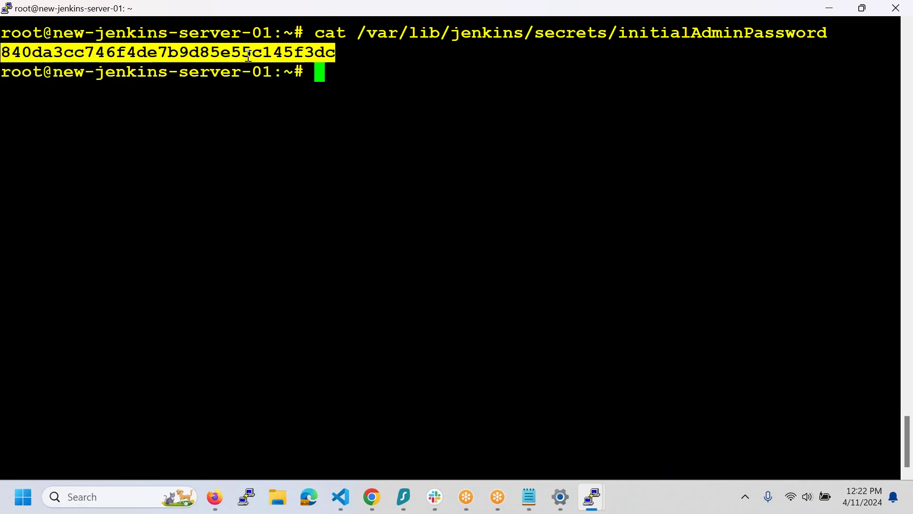
# - Unlock Jenkins with the copied administrator password and choose Install suggested plugins
pyautogui.hotkey('alt', 'Tab')
pyautogui.click(266, 365)
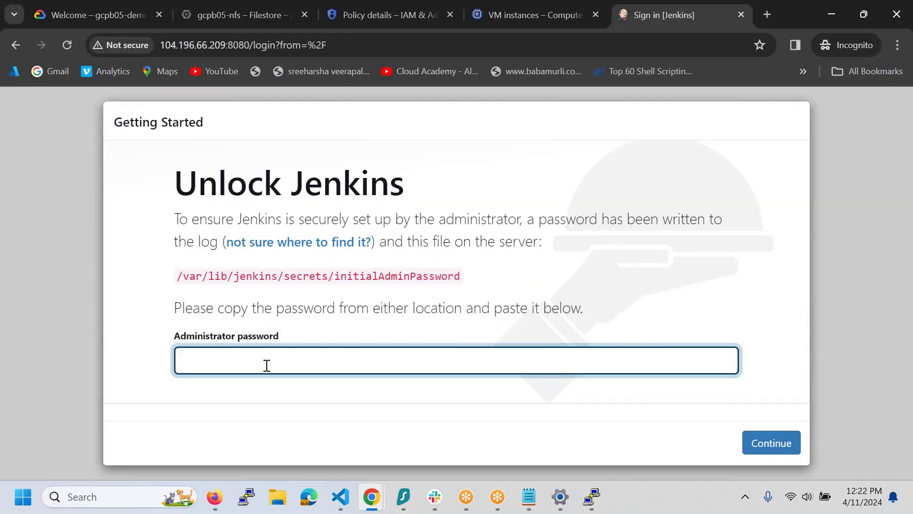
pyautogui.hotkey('ctrl', 'v')
pyautogui.click(760, 451)
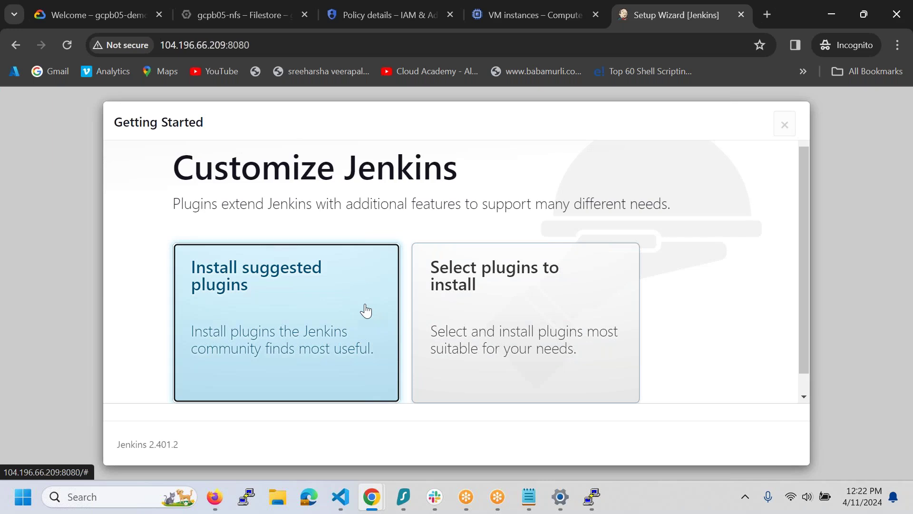
pyautogui.click(366, 311)
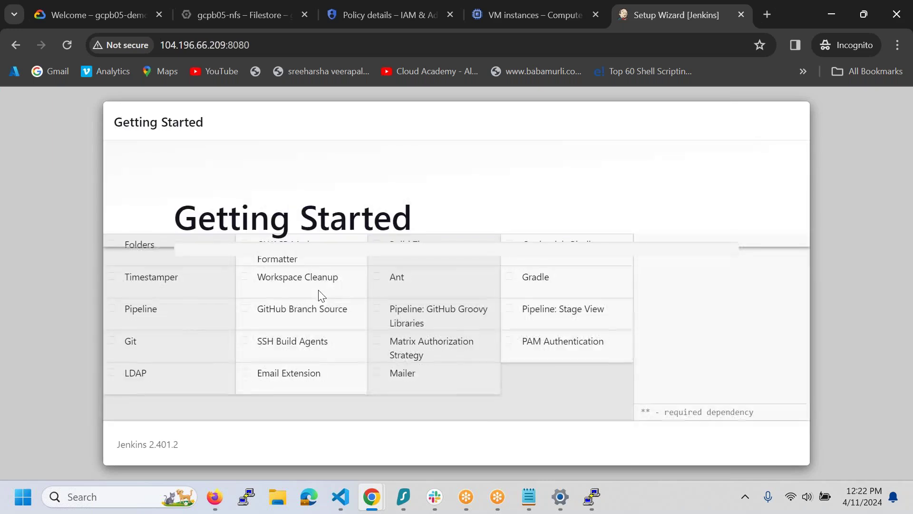
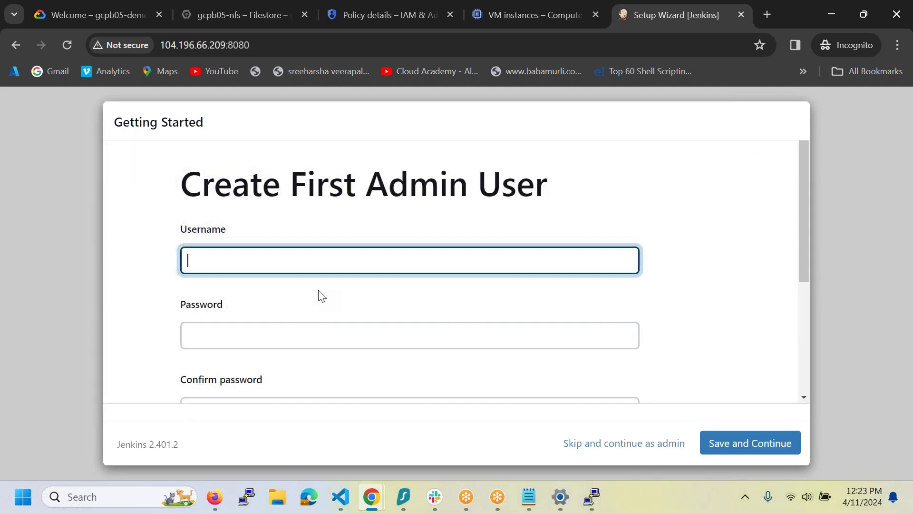
# - Skip admin-user creation and leave the Jenkins URL unset, then start using Jenkins as admin
pyautogui.click(597, 441)
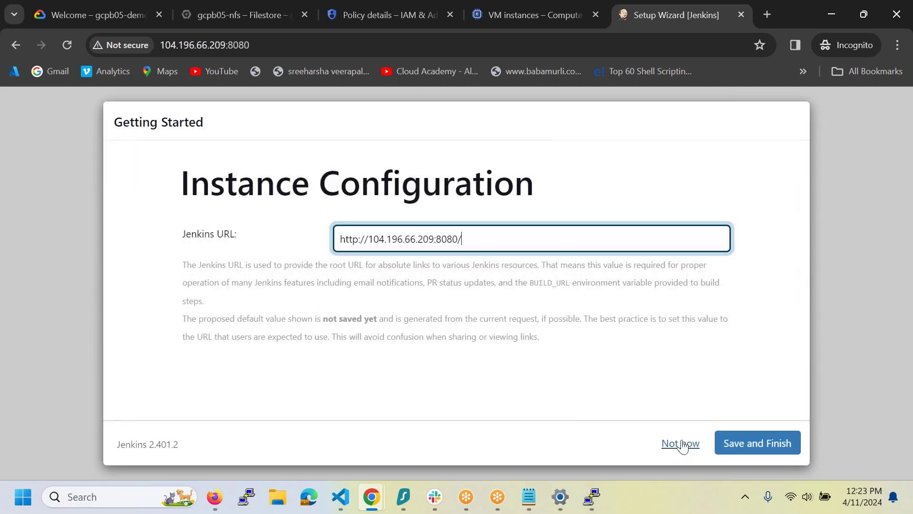
pyautogui.click(692, 443)
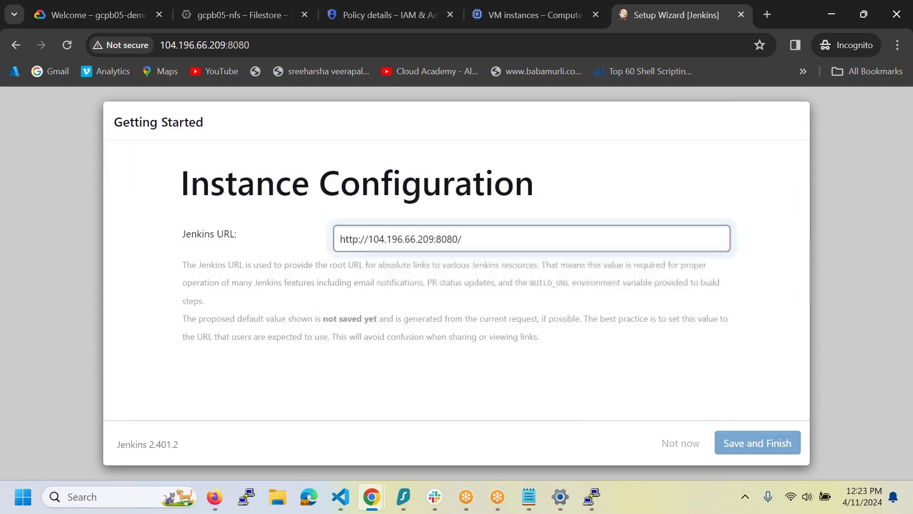
pyautogui.moveTo(804, 347); pyautogui.dragTo(801, 421)
pyautogui.click(262, 388)
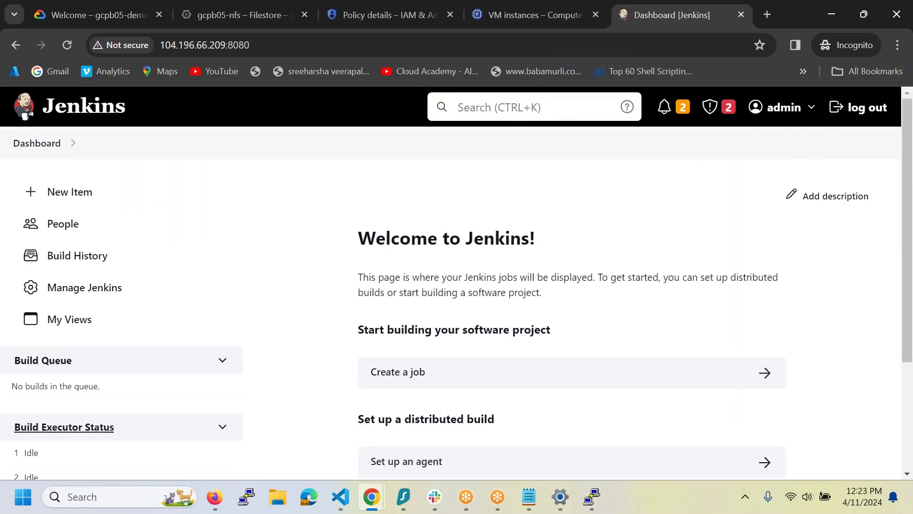
# - Create a new freestyle project named Testjob1
pyautogui.click(56, 197)
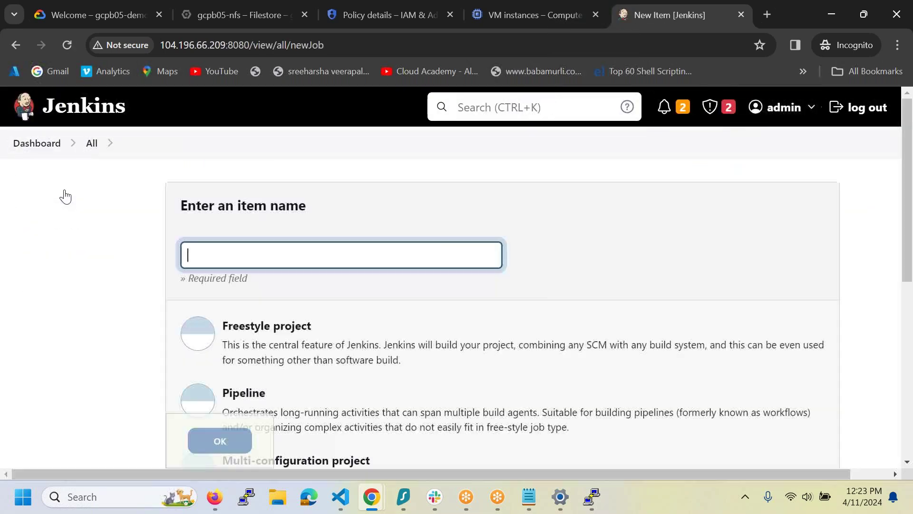
pyautogui.click(373, 346)
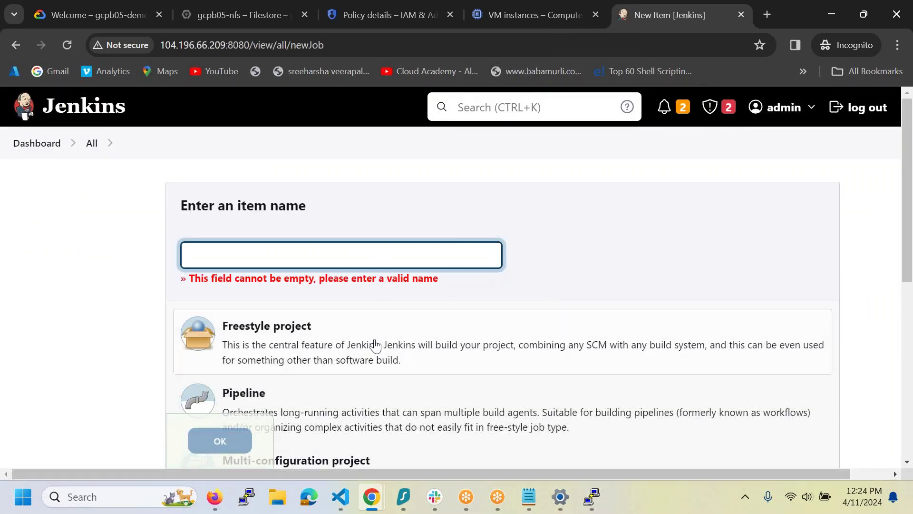
pyautogui.click(343, 250)
pyautogui.write('Testjob1')
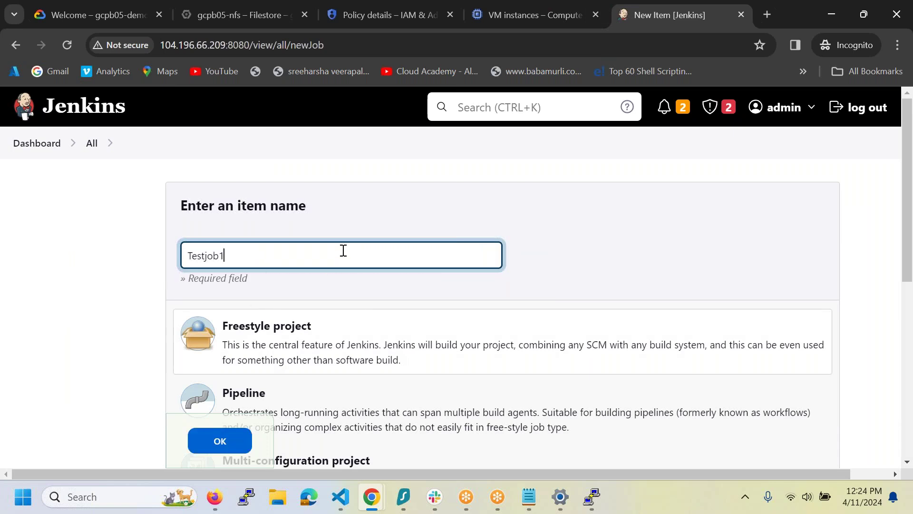
pyautogui.click(220, 441)
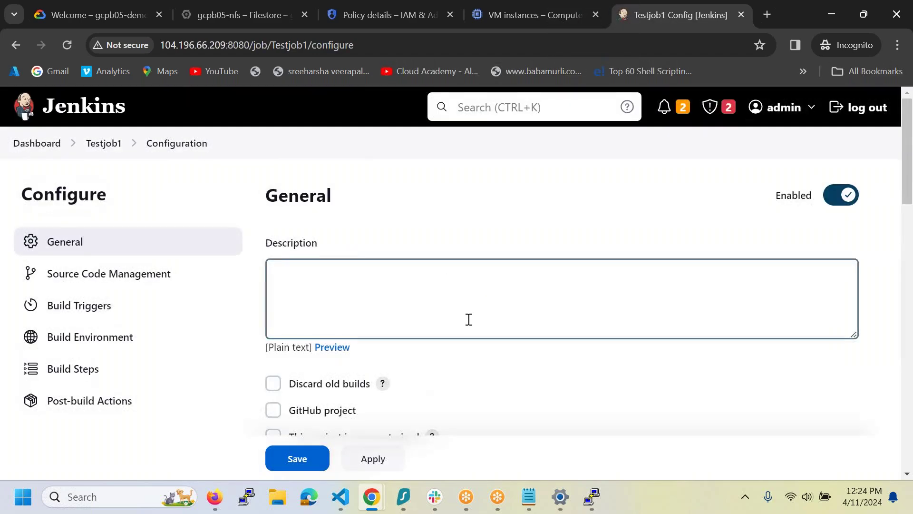
# - Add an Execute shell build step beginning with #!/bin/bash and 'for I in {1..10}'
pyautogui.scroll(-15, 582, 280)
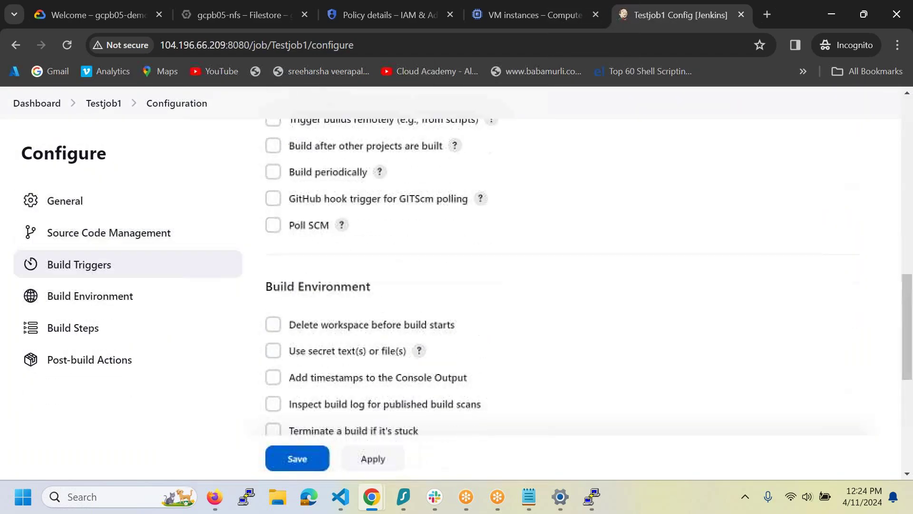
pyautogui.click(349, 339)
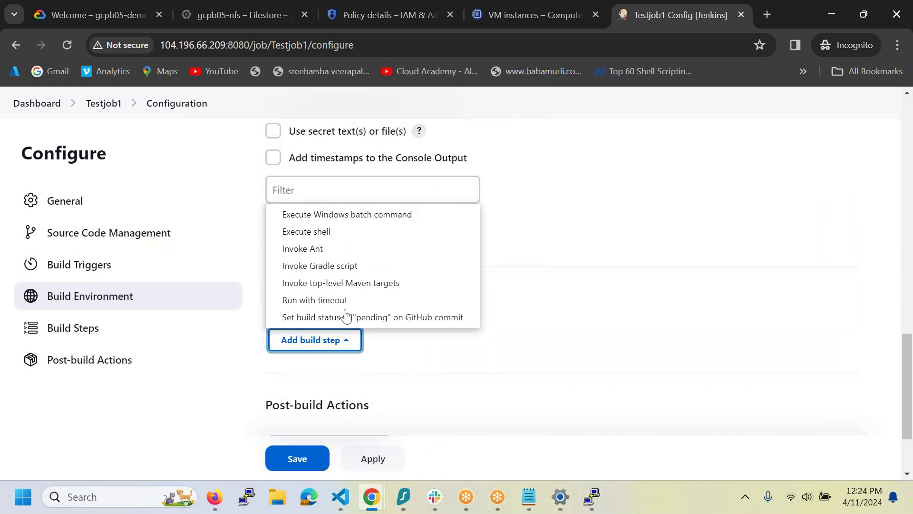
pyautogui.click(328, 232)
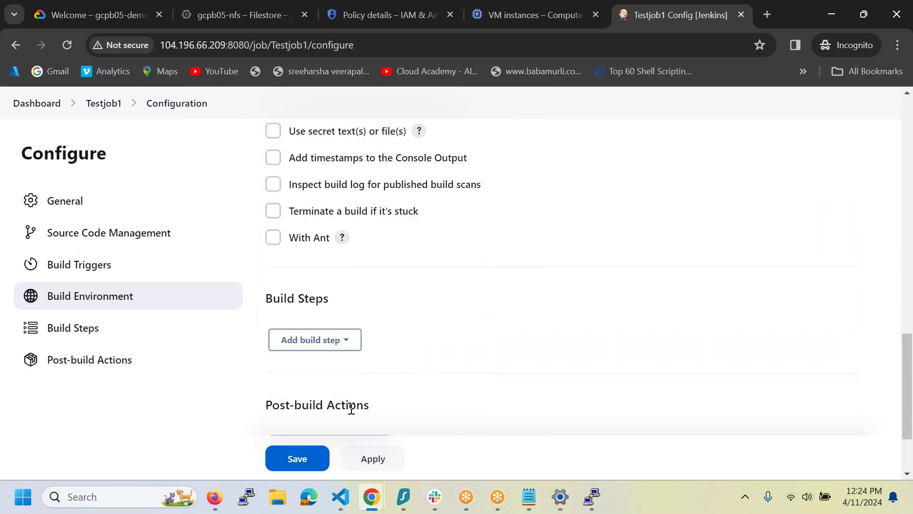
pyautogui.scroll(-2, 368, 350)
pyautogui.click(368, 350)
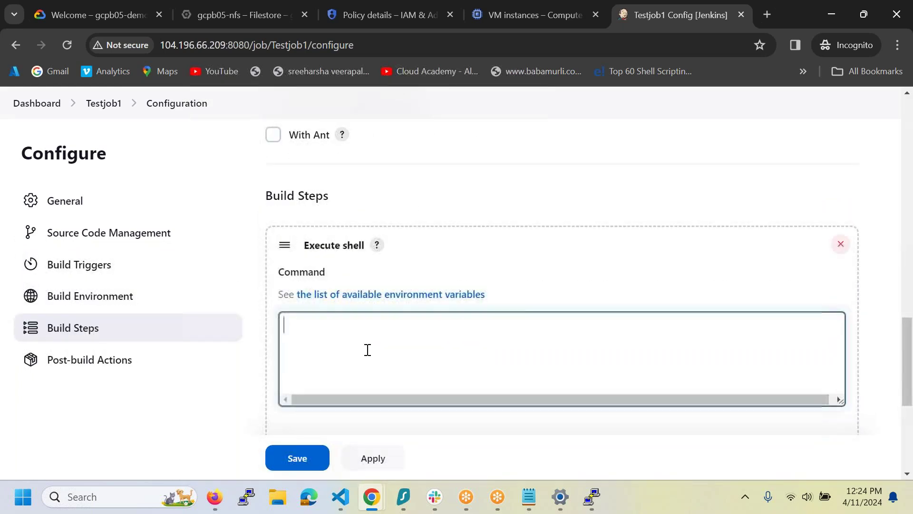
pyautogui.write('#!/')
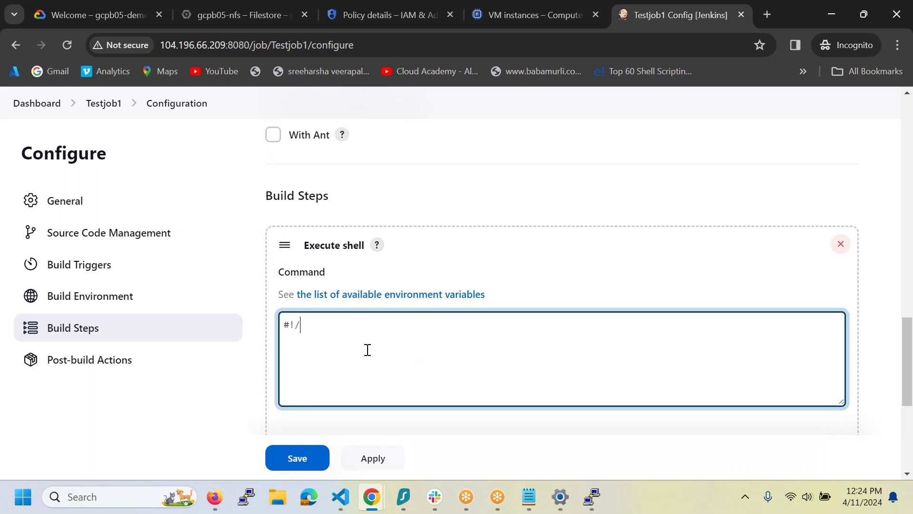
pyautogui.write('bin/bash')
pyautogui.press('Return')
pyautogui.write('for I in :')
pyautogui.press('BackSpace')
pyautogui.write('{1..10}')
# - Complete the loop with do, echo $I and done, and save Testjob1
pyautogui.press('Return')
pyautogui.write('do')
pyautogui.press('Return')
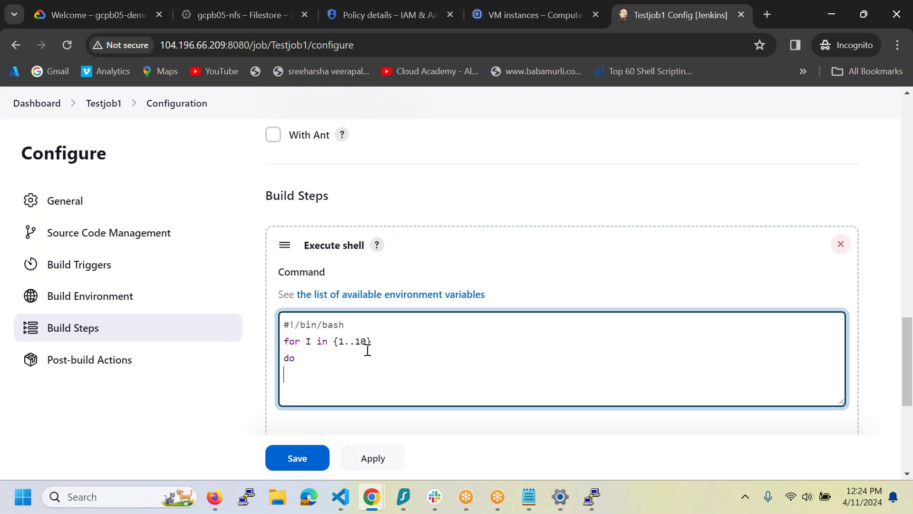
pyautogui.write('echo $I')
pyautogui.press('Return')
pyautogui.write('done')
pyautogui.click(298, 459)
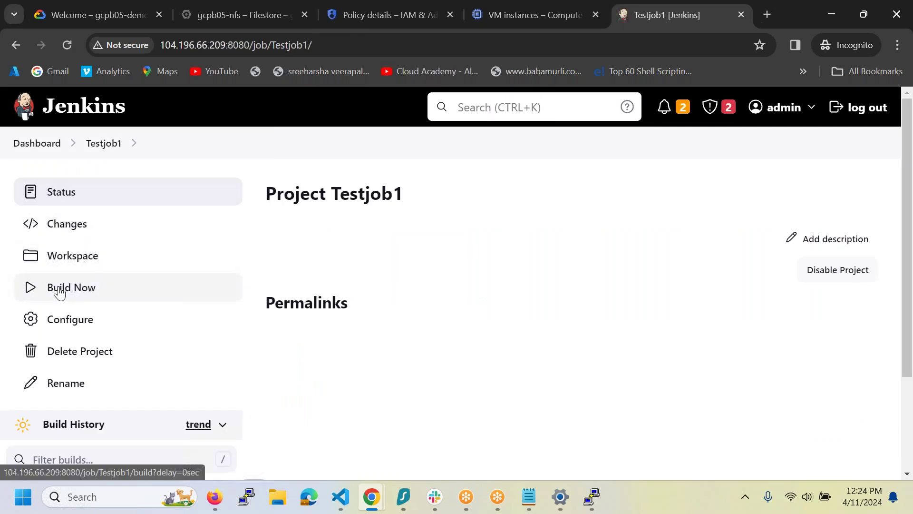
# - Build Testjob1 and view build #1's console output counting 1 to 10
pyautogui.click(59, 292)
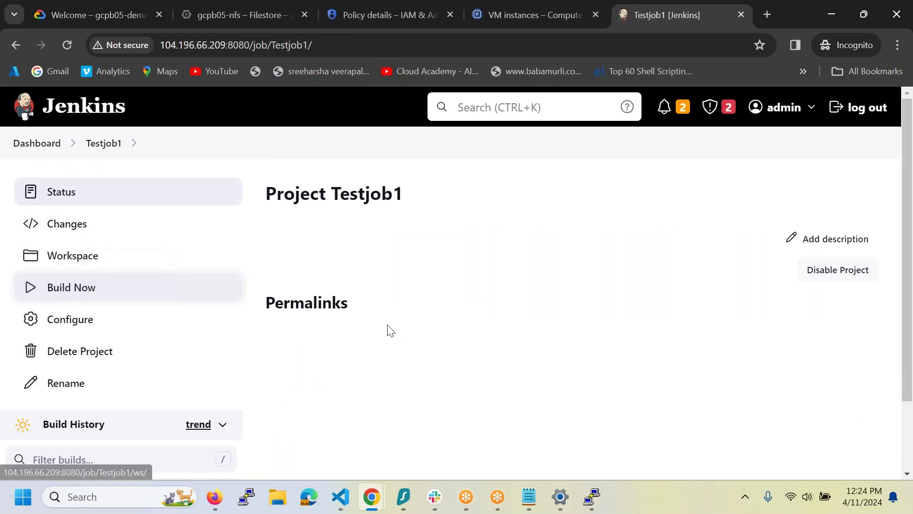
pyautogui.scroll(-2, 387, 328)
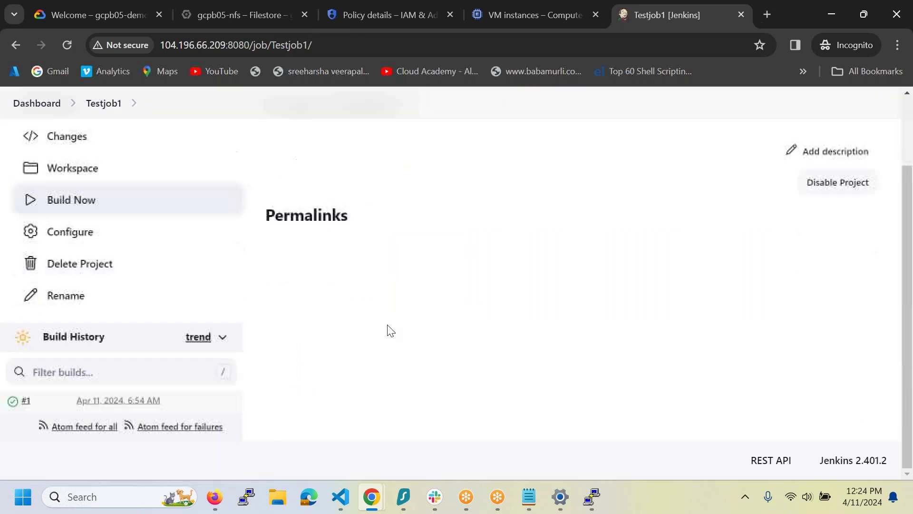
pyautogui.click(14, 405)
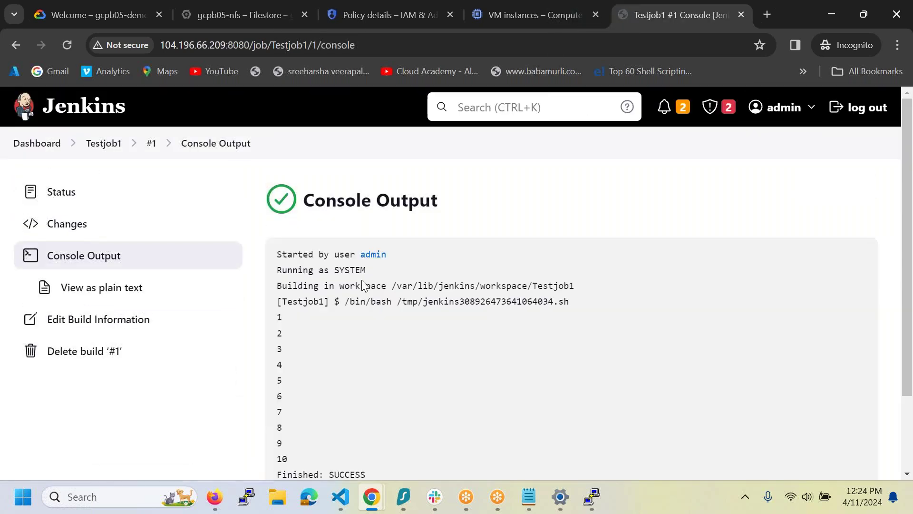
# - Return to the Jenkins dashboard and bring the Jenkins server terminal forward
pyautogui.click(50, 149)
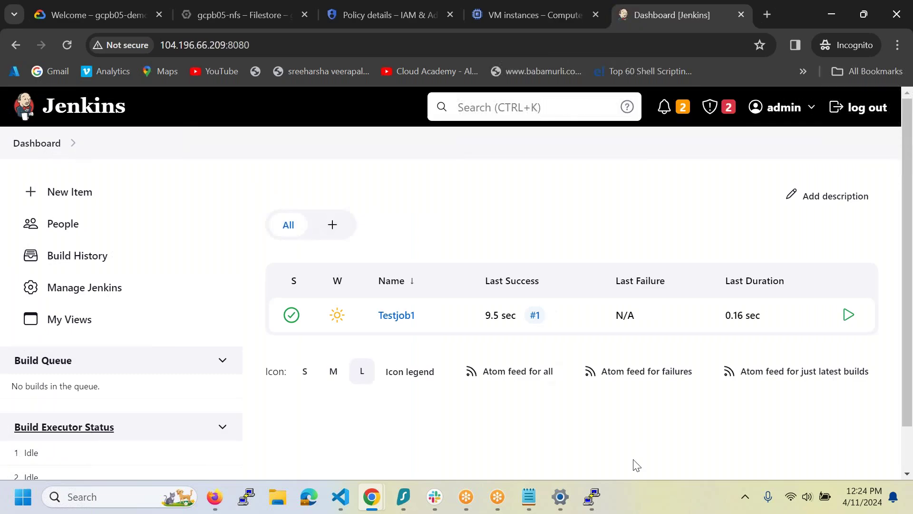
pyautogui.moveTo(592, 497)
pyautogui.click(700, 452)
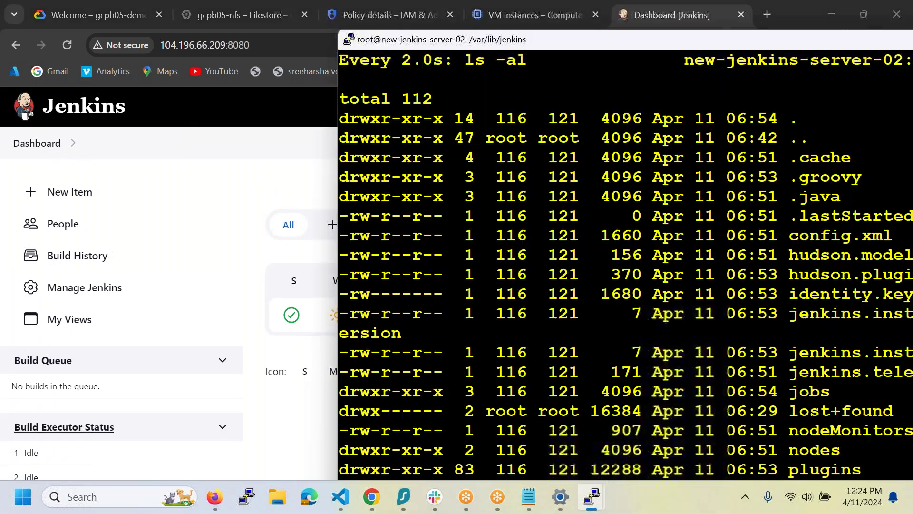
# - Stop the repeating directory listing in PuTTY and cd to the home directory
pyautogui.hotkey('ctrl', 'c')
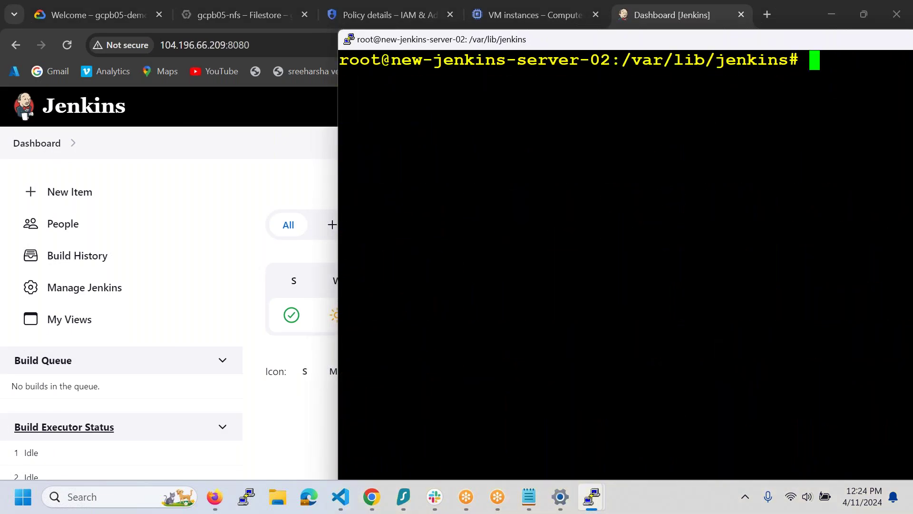
pyautogui.write('cd')
pyautogui.press('Return')
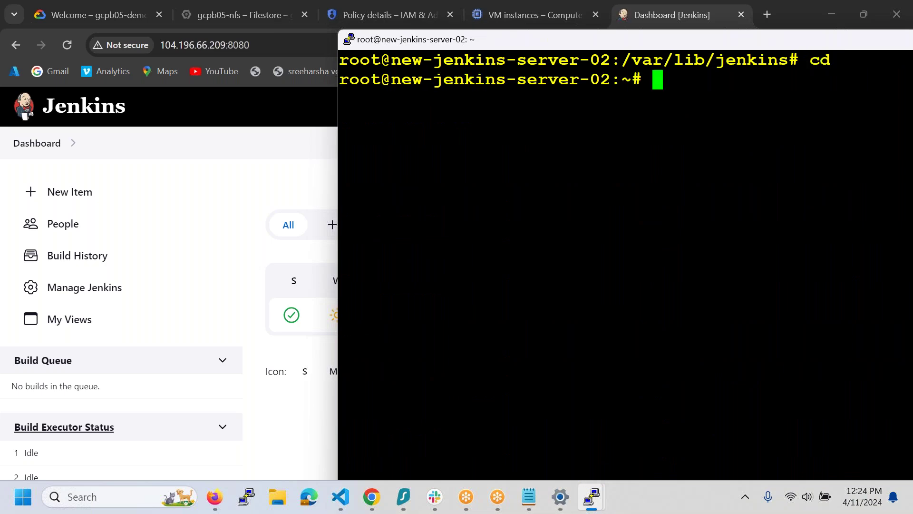
# - In the Notepad Filestore notes, copy the sudo apt-get install jenkins=2.401.2 -y line
pyautogui.click(538, 504)
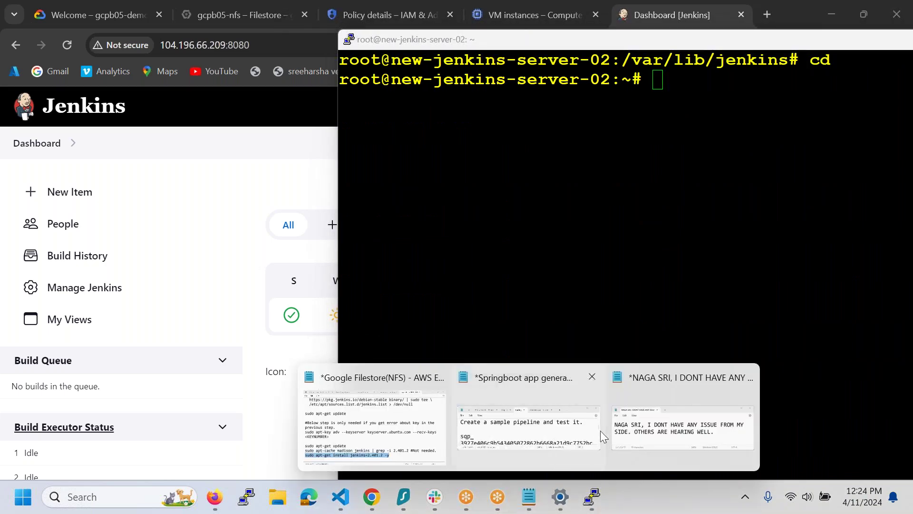
pyautogui.click(364, 424)
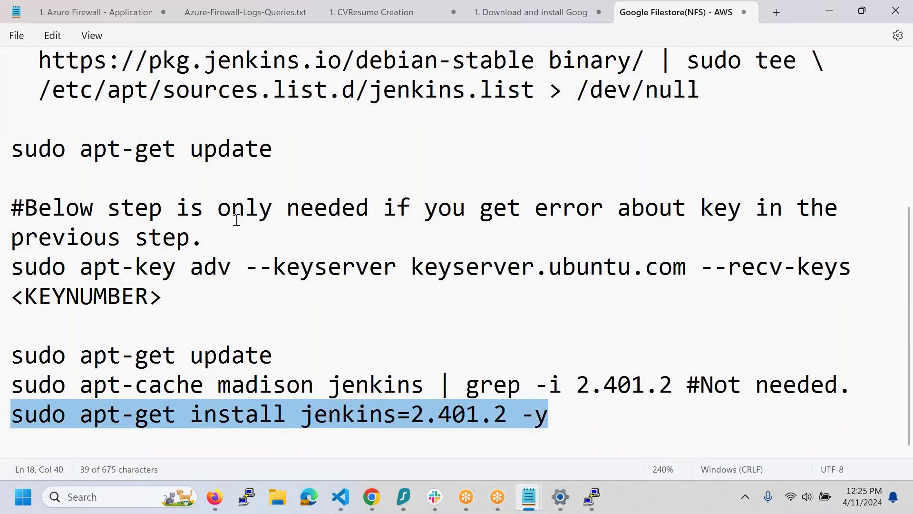
pyautogui.scroll(3, 365, 423)
pyautogui.moveTo(12, 162); pyautogui.dragTo(287, 340)
pyautogui.scroll(-3, 286, 340)
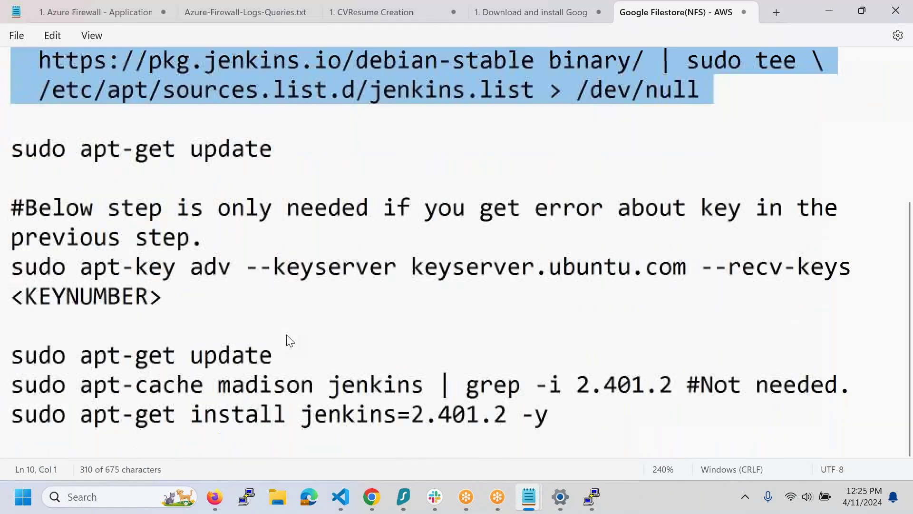
pyautogui.moveTo(575, 418); pyautogui.dragTo(94, 415)
pyautogui.moveTo(80, 465); pyautogui.dragTo(8, 459)
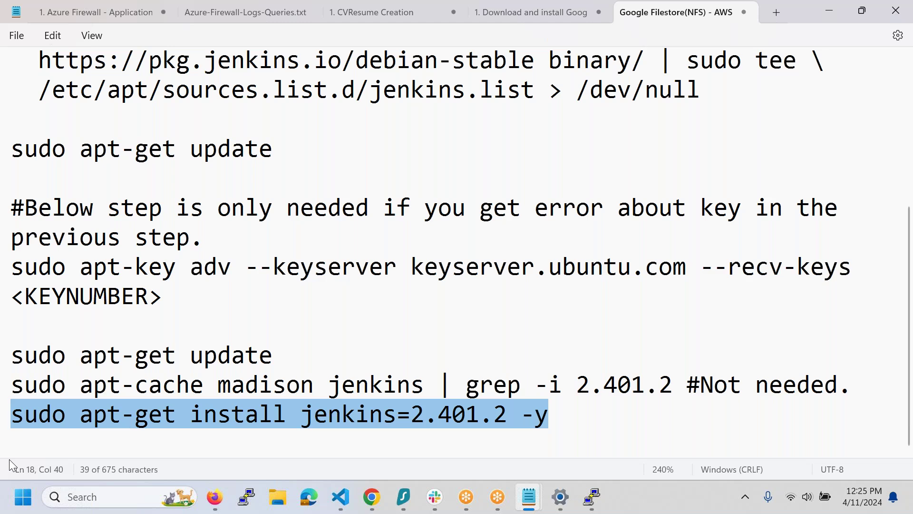
# - Paste the install line after the first apt-get update and select curl through install
pyautogui.click(43, 174)
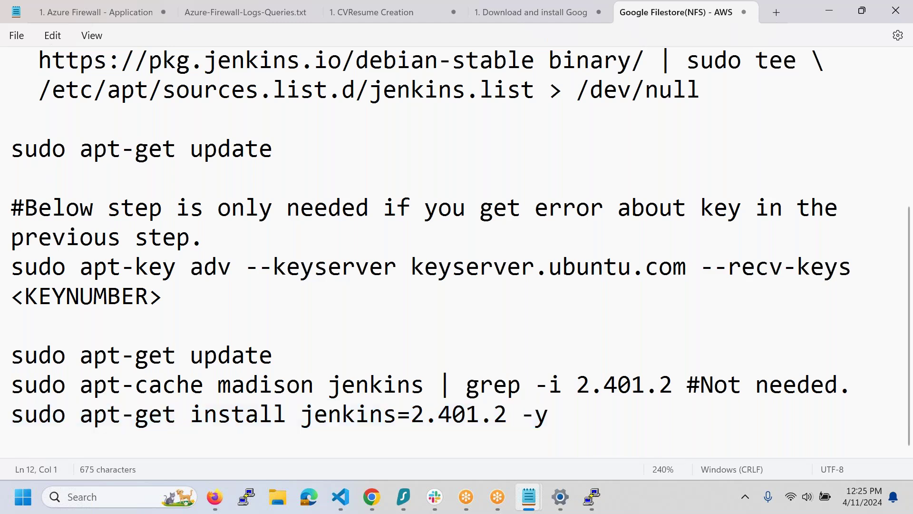
pyautogui.hotkey('ctrl', 'v')
pyautogui.press('Return')
pyautogui.scroll(1, 457, 252)
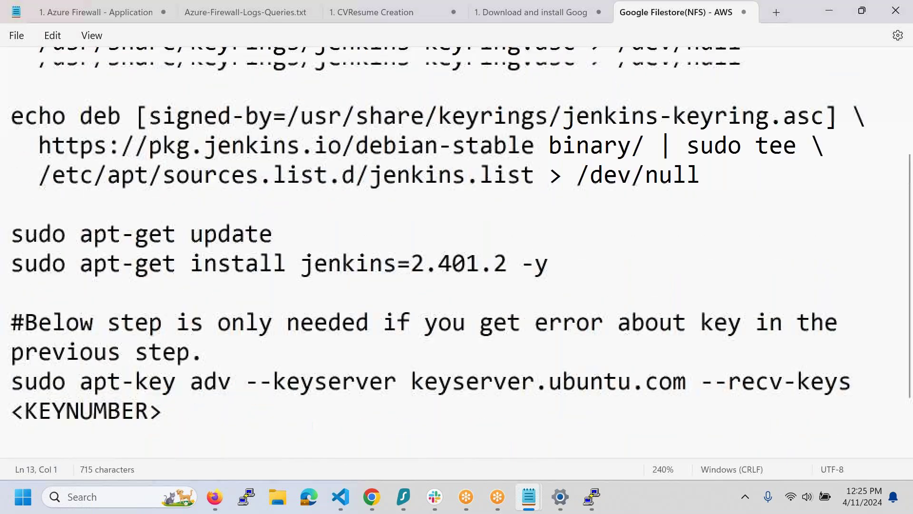
pyautogui.scroll(1, 457, 252)
pyautogui.moveTo(10, 90); pyautogui.dragTo(564, 382)
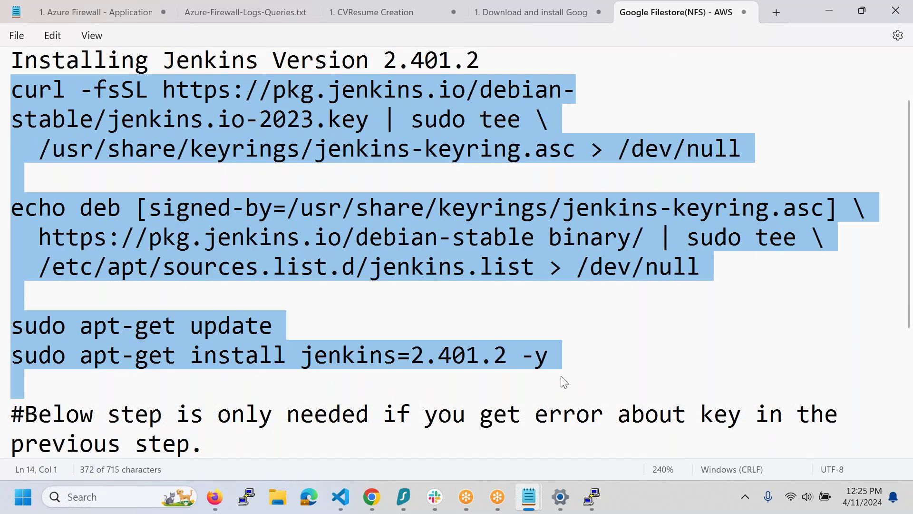
pyautogui.click(592, 497)
# - Paste and run the Jenkins 2.401.2 install commands in new-jenkins-server-02's PuTTY session
pyautogui.click(670, 428)
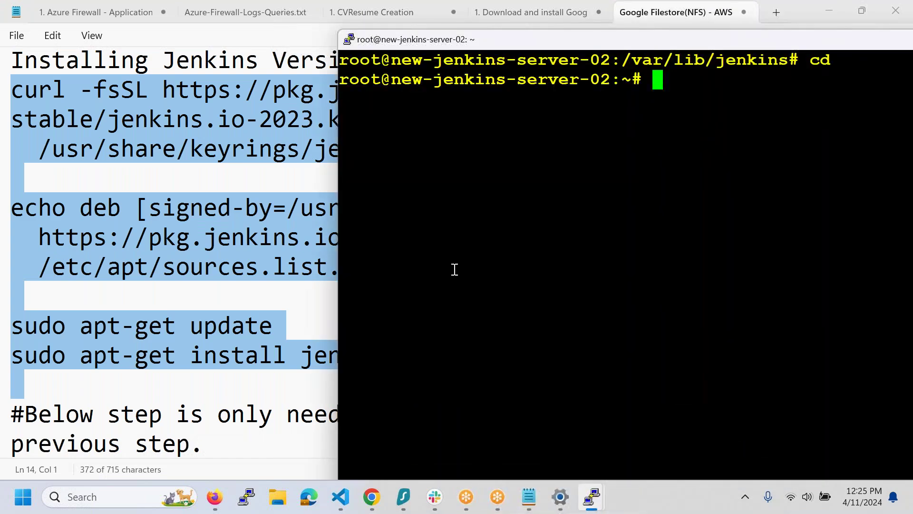
pyautogui.rightClick(455, 270)
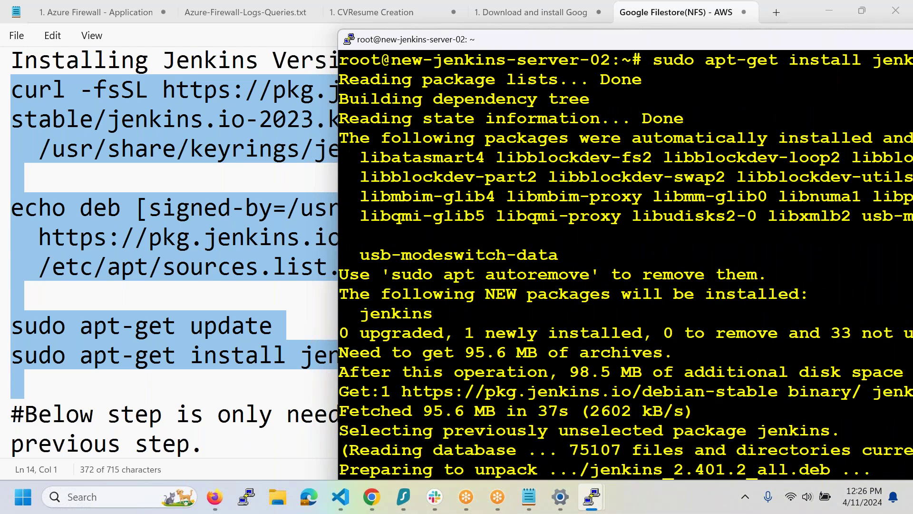
pyautogui.press('super+Up')
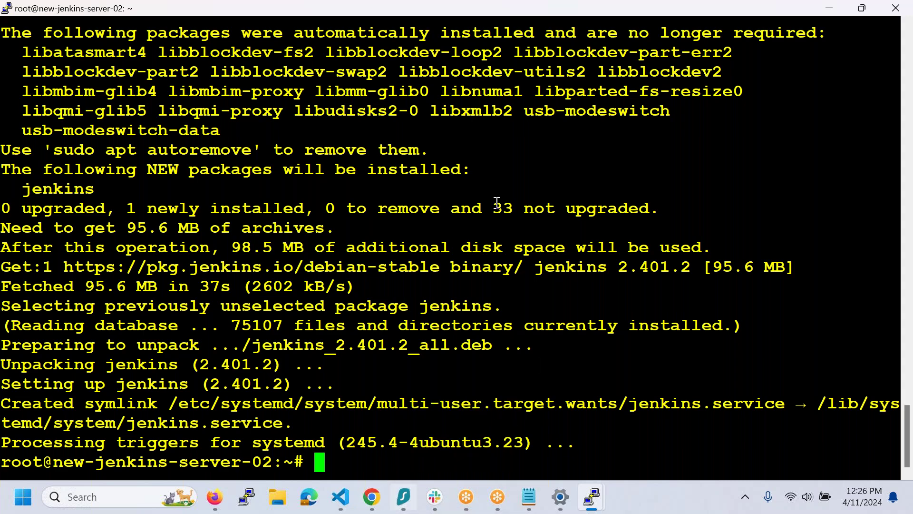
pyautogui.click(372, 497)
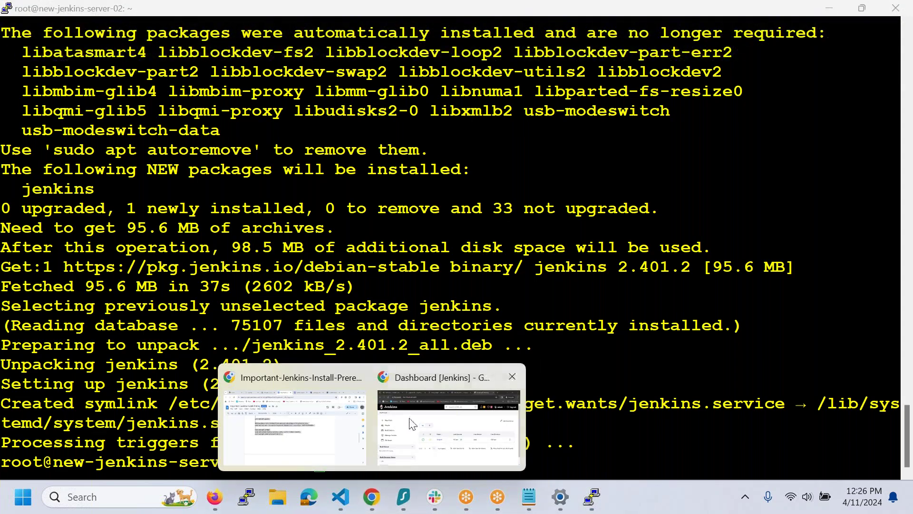
# - Copy new-jenkins-server-02's external IP and load it with :8080 in a new tab
pyautogui.moveTo(412, 423)
pyautogui.click(425, 420)
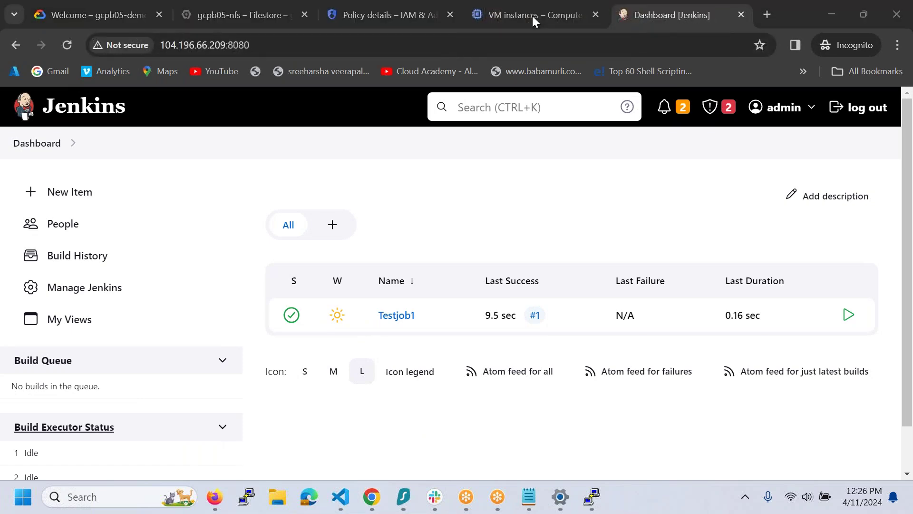
pyautogui.click(583, 26)
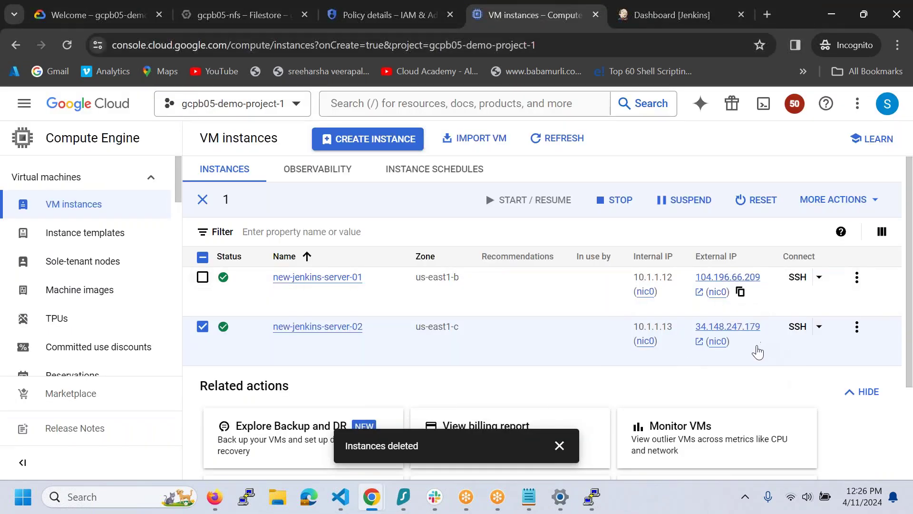
pyautogui.click(780, 362)
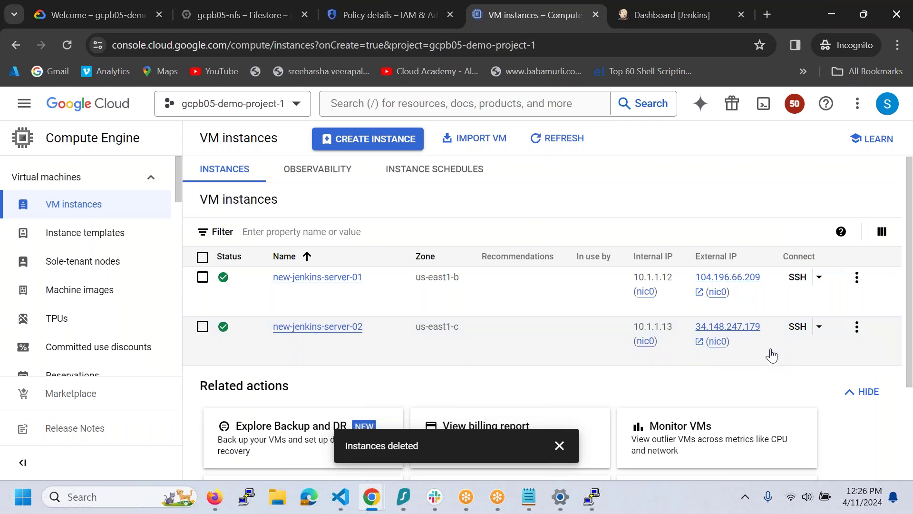
pyautogui.click(745, 348)
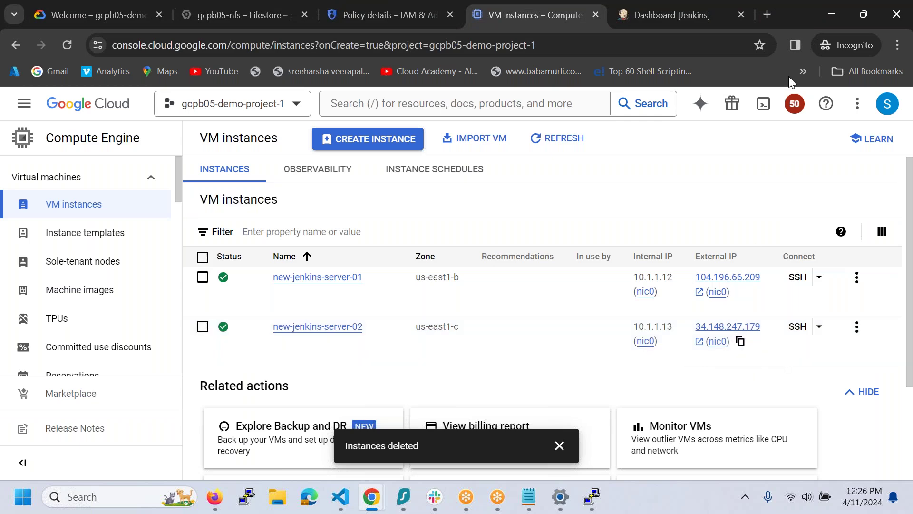
pyautogui.click(769, 15)
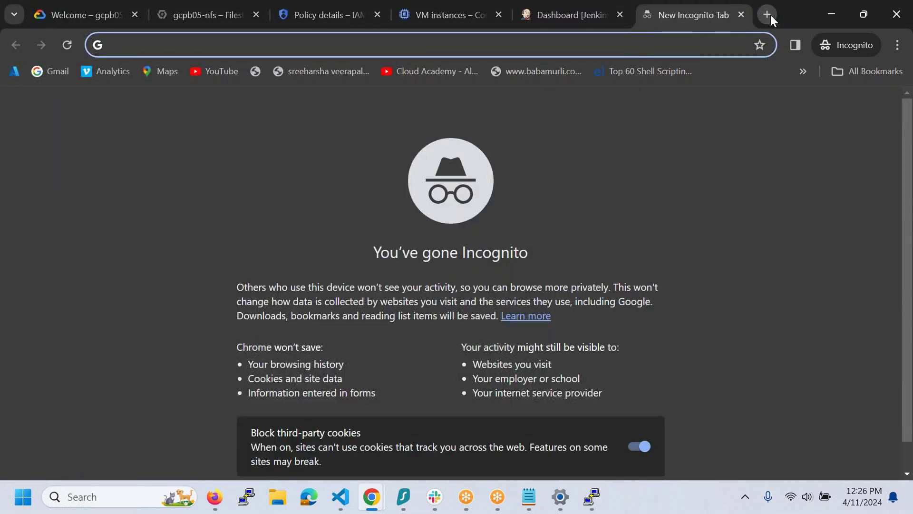
pyautogui.hotkey('ctrl', 'v')
pyautogui.write(':8080')
pyautogui.press('Return')
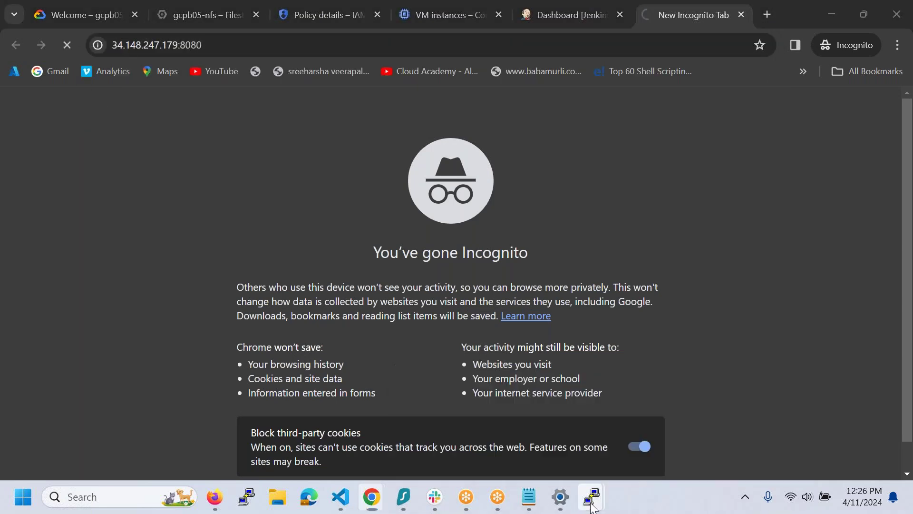
# - Copy the initial admin password from the terminal and enter username admin on the sign-in page
pyautogui.moveTo(592, 507)
pyautogui.click(471, 424)
pyautogui.doubleClick(213, 52)
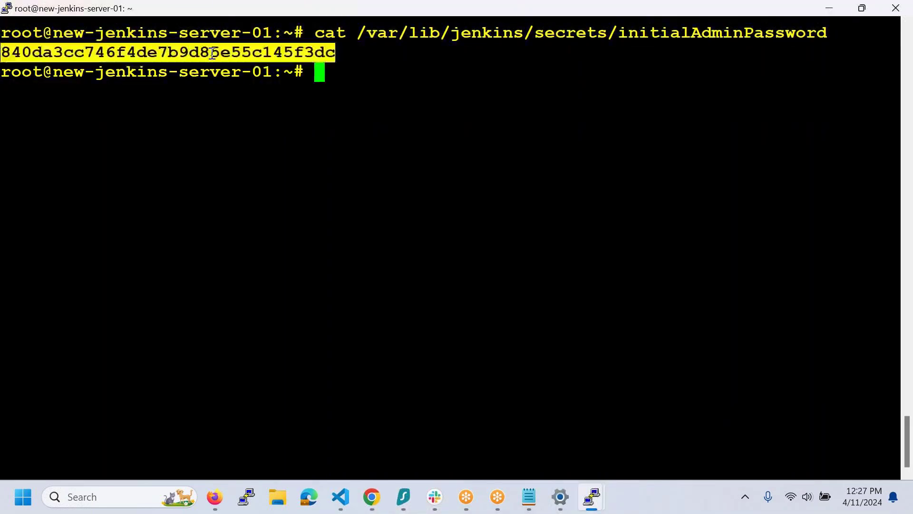
pyautogui.hotkey('alt', 'Tab')
pyautogui.write('admin')
pyautogui.press('Tab')
# - Sign in to server-02's Jenkins with the pasted password, keeping me signed in
pyautogui.hotkey('ctrl', 'v')
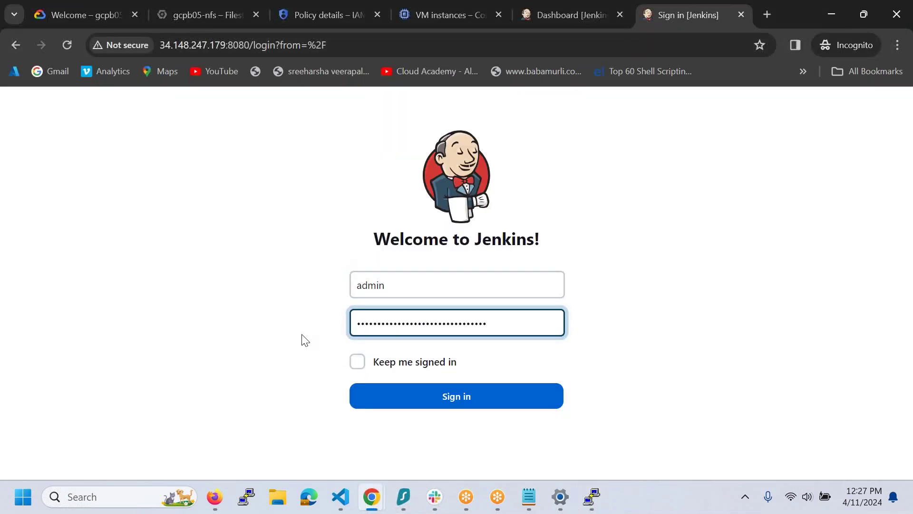
pyautogui.click(357, 362)
pyautogui.click(377, 398)
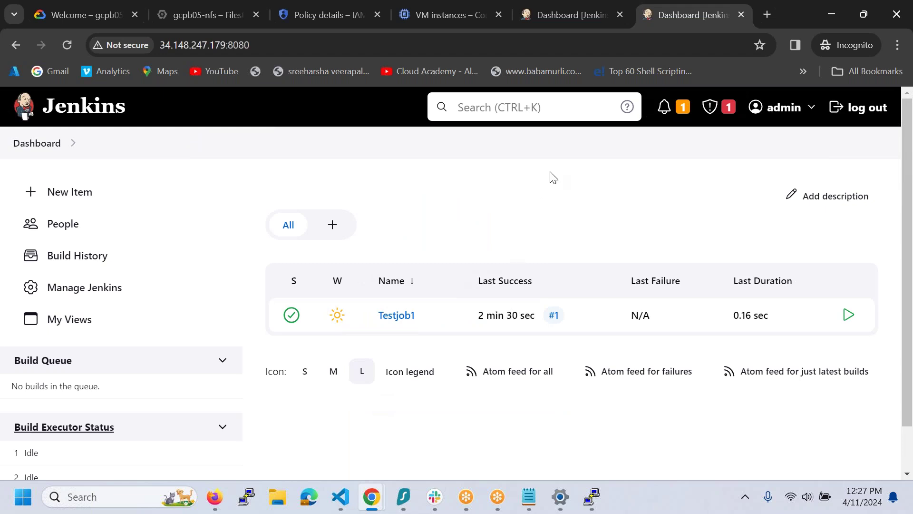
# - On server-01's Jenkins, open Testjob1 and trigger a new build
pyautogui.click(585, 20)
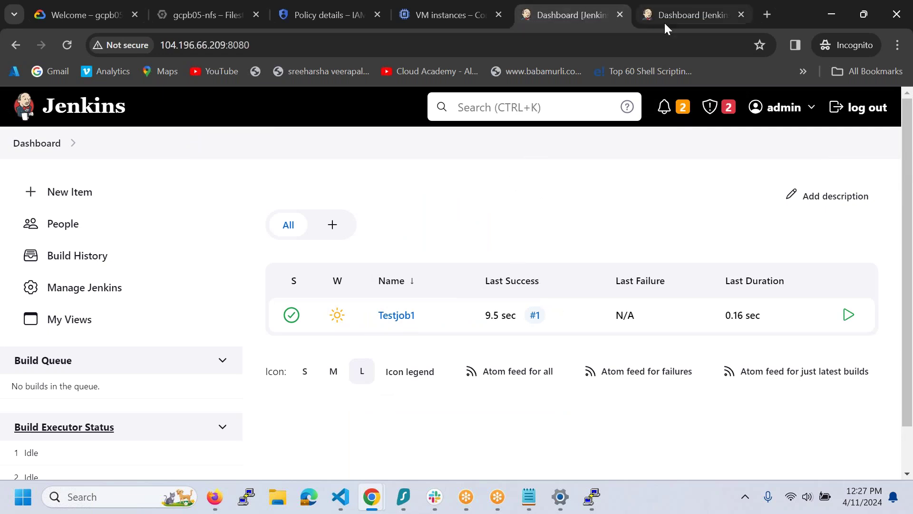
pyautogui.click(674, 18)
pyautogui.click(575, 25)
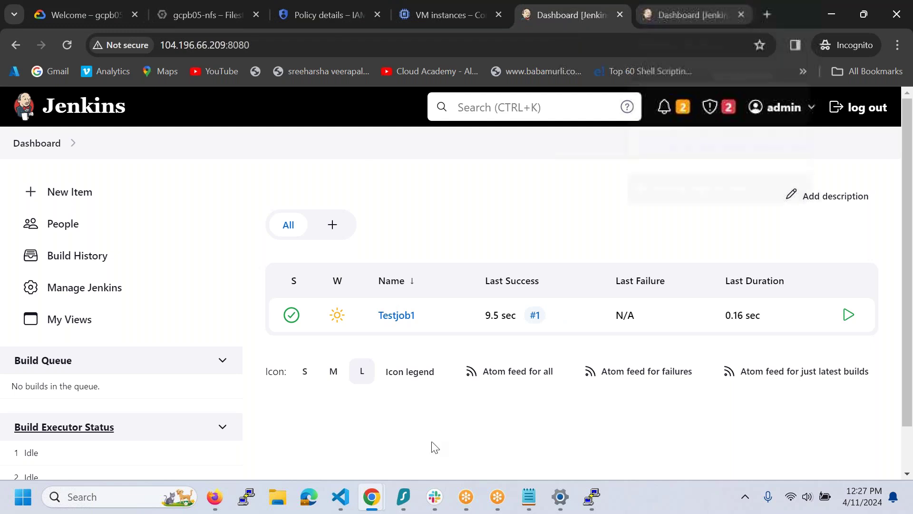
pyautogui.click(398, 318)
pyautogui.click(86, 290)
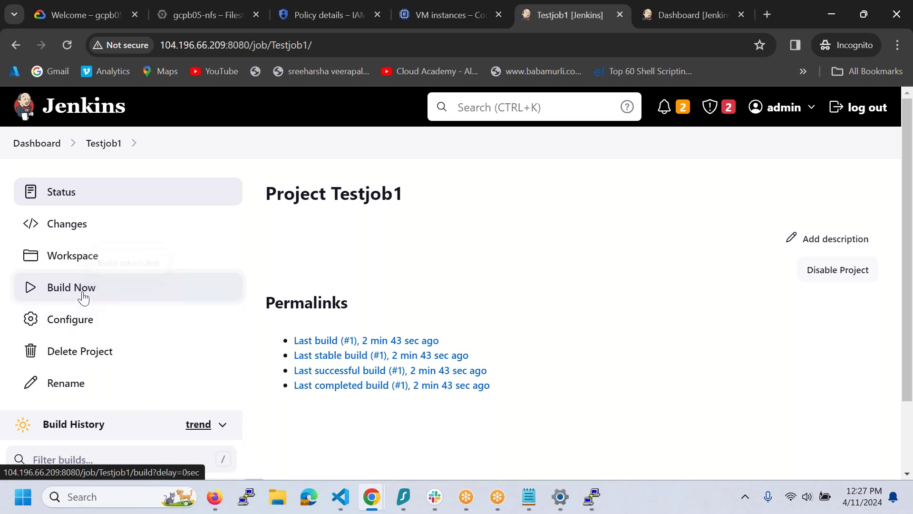
pyautogui.scroll(-1, 82, 297)
pyautogui.scroll(-1, 82, 297)
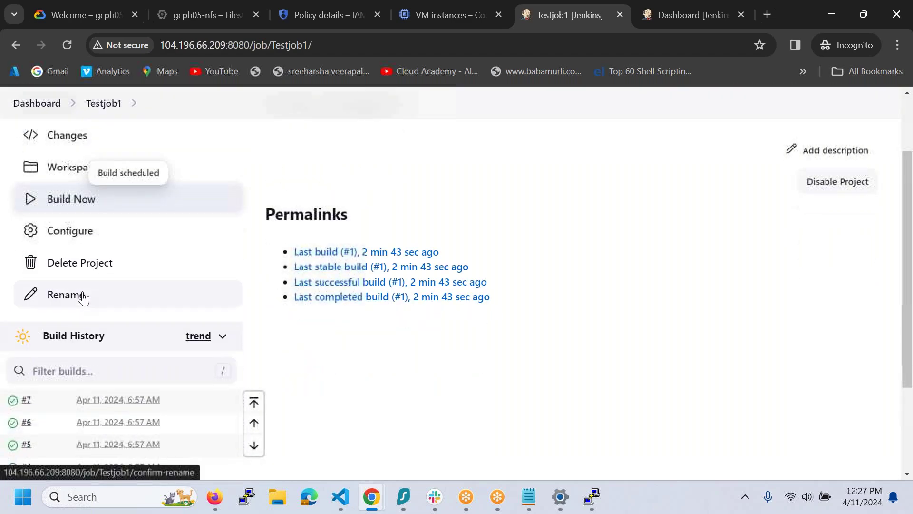
pyautogui.scroll(-2, 82, 295)
# - Open Testjob1's project page on server-02's Jenkins
pyautogui.click(680, 13)
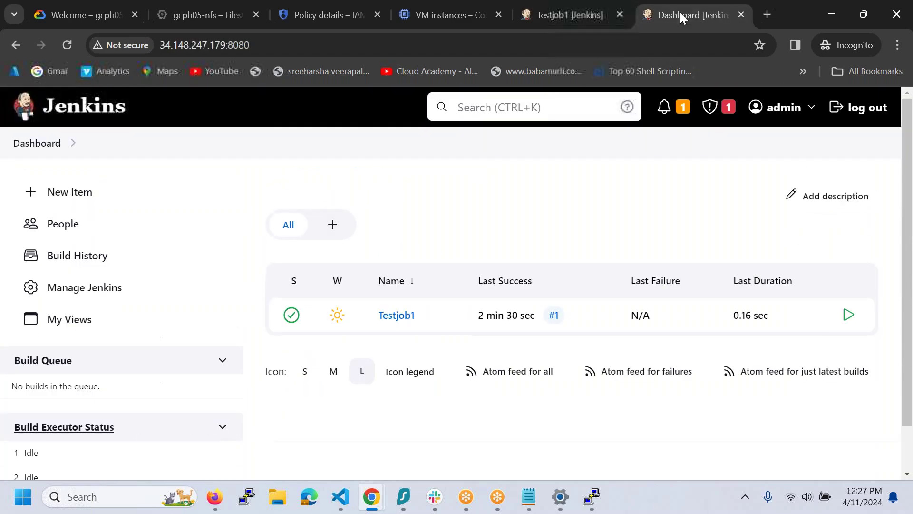
pyautogui.click(408, 324)
pyautogui.scroll(-2, 98, 385)
pyautogui.scroll(2, 99, 387)
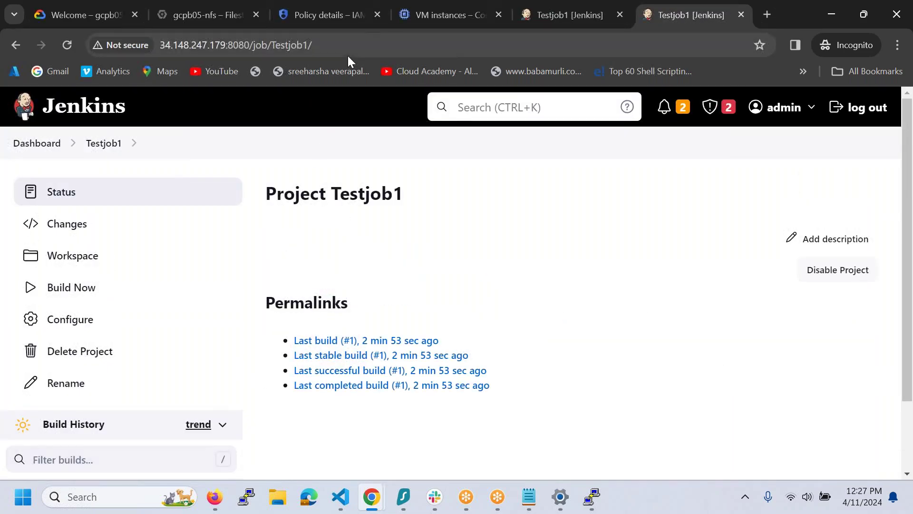
# - Restart server-02's Jenkins via the /restart URL, then bring up the Jenkins install notes document
pyautogui.moveTo(253, 47); pyautogui.dragTo(417, 39)
pyautogui.write('restart')
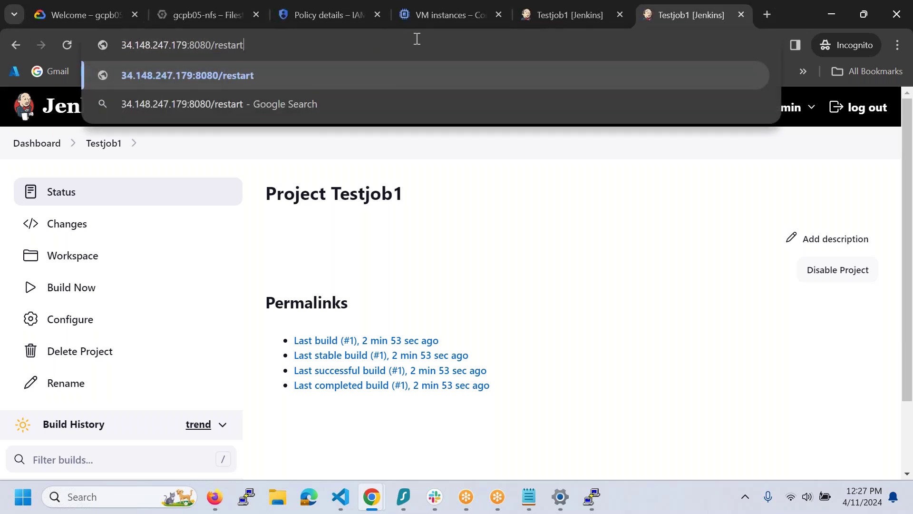
pyautogui.press('Return')
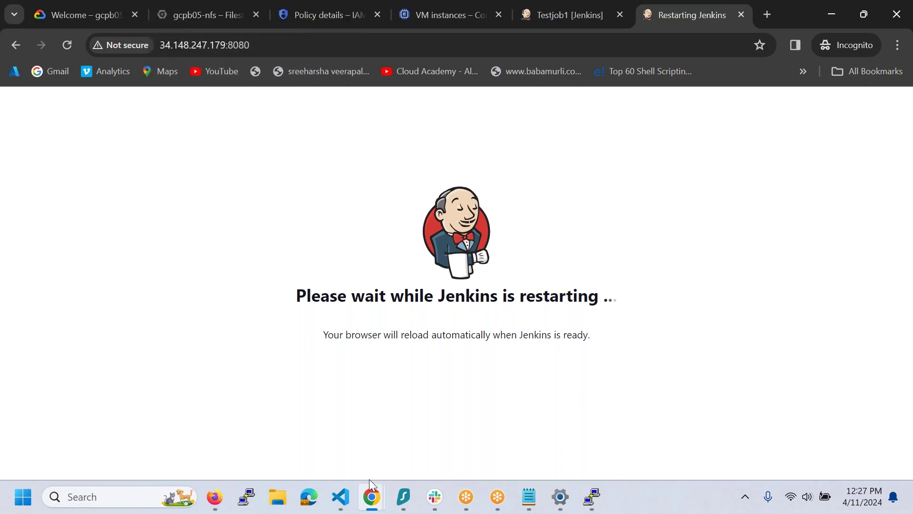
pyautogui.moveTo(372, 494)
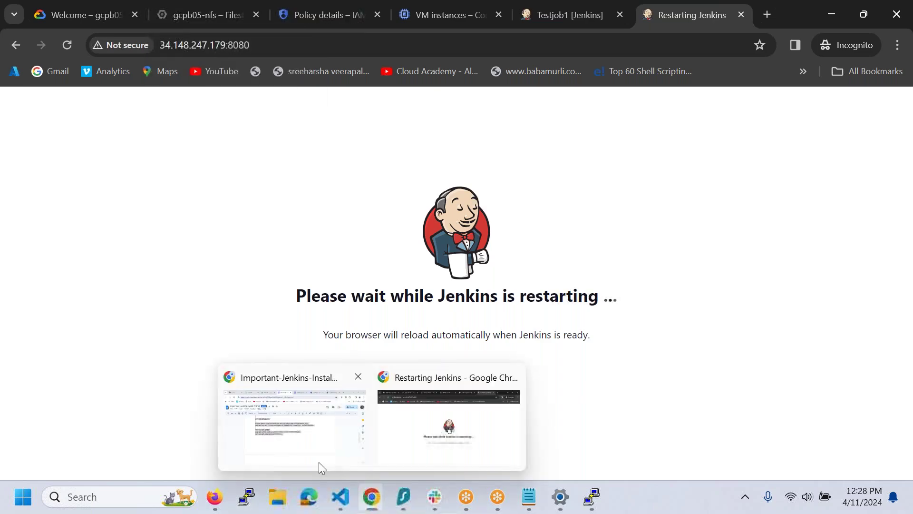
pyautogui.click(319, 462)
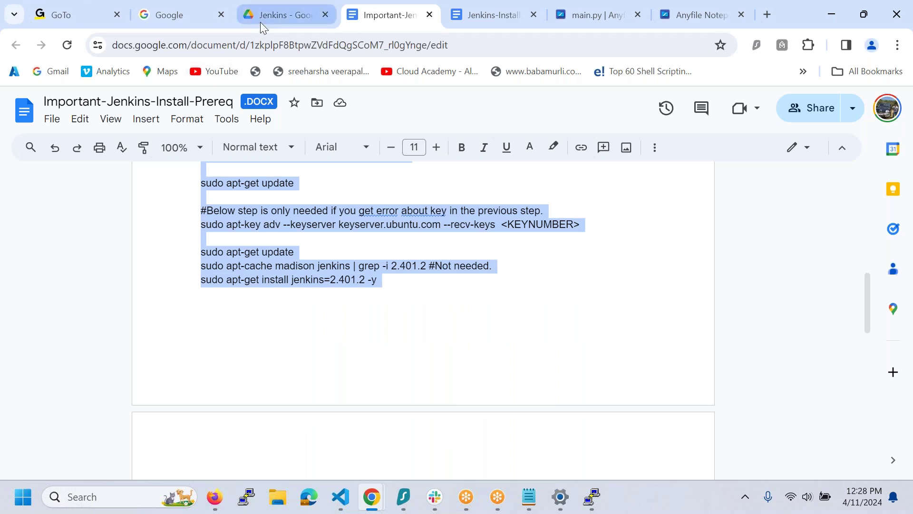
# - In Google Drive, expand GCPLabFilees and open the GCP Batch 05 folder
pyautogui.click(261, 22)
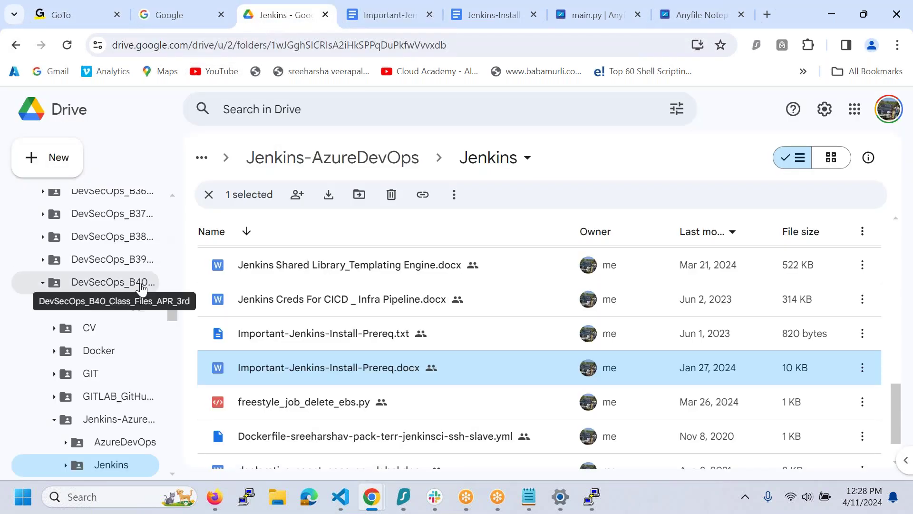
pyautogui.click(42, 283)
pyautogui.click(42, 284)
pyautogui.moveTo(170, 325); pyautogui.dragTo(198, 357)
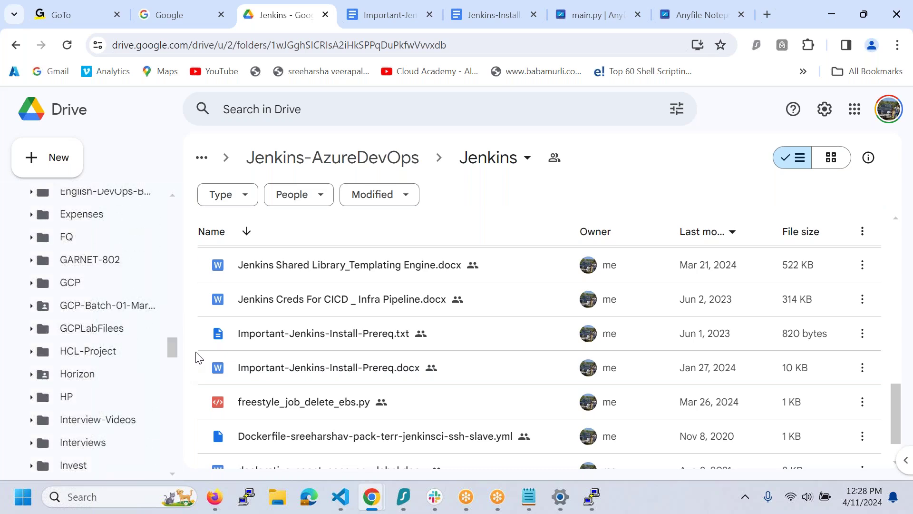
pyautogui.click(31, 328)
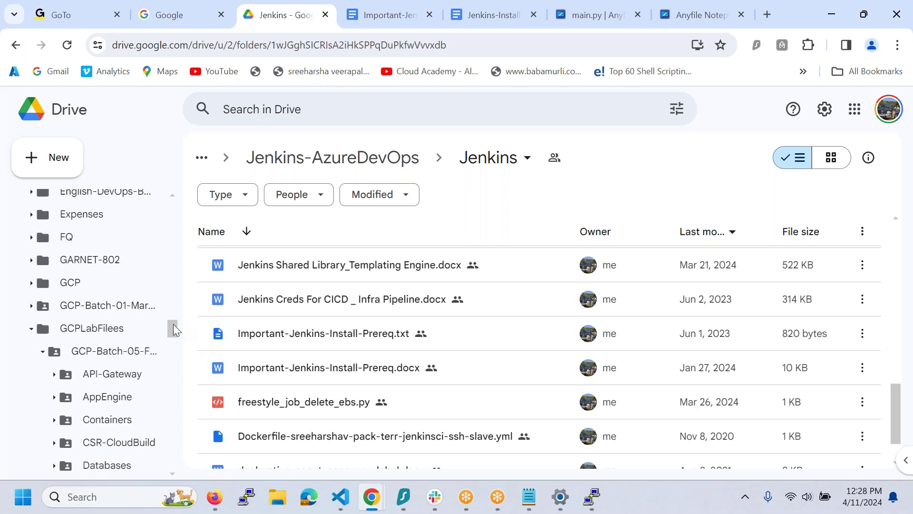
pyautogui.click(119, 358)
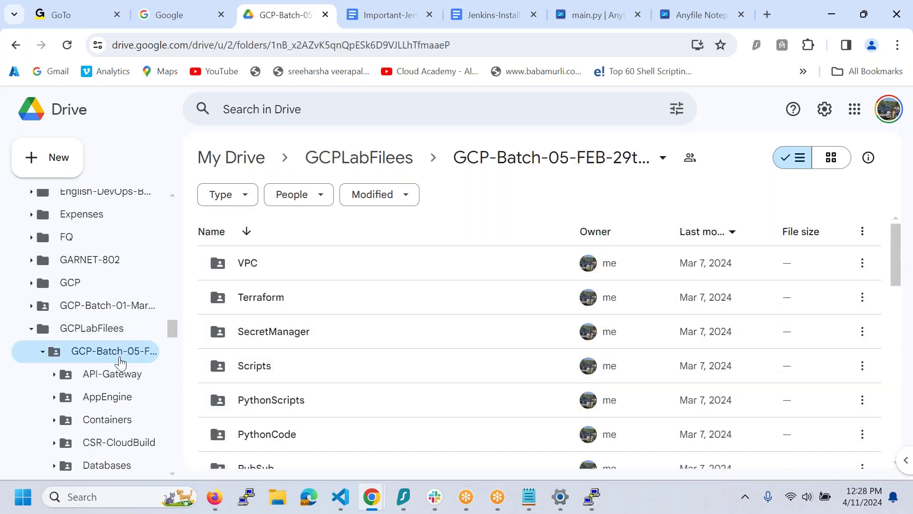
# - Create a Filestore-NFS folder inside GCP Batch 05 and open it
pyautogui.rightClick(121, 363)
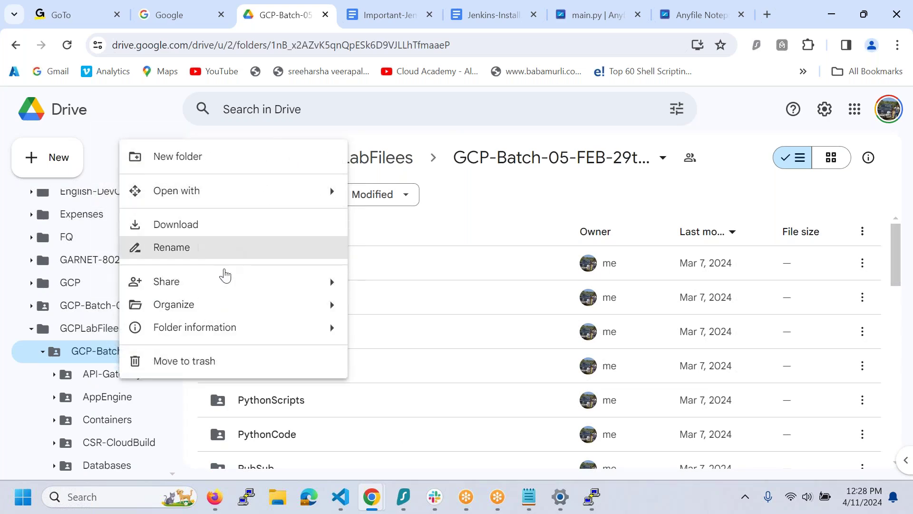
pyautogui.moveTo(225, 279)
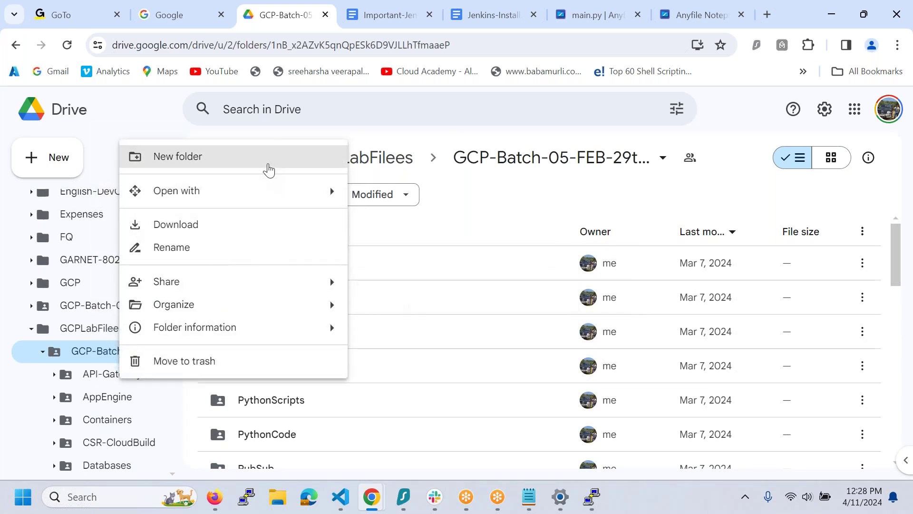
pyautogui.click(268, 164)
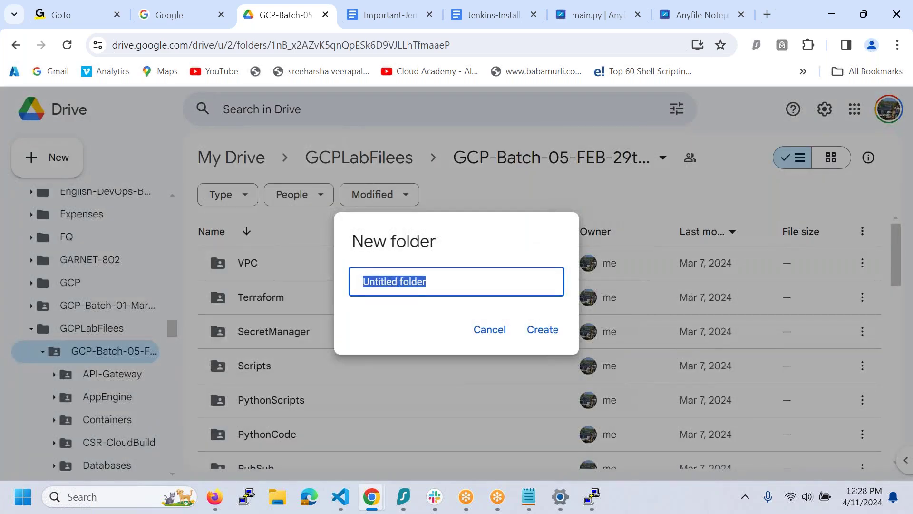
pyautogui.write('Fl')
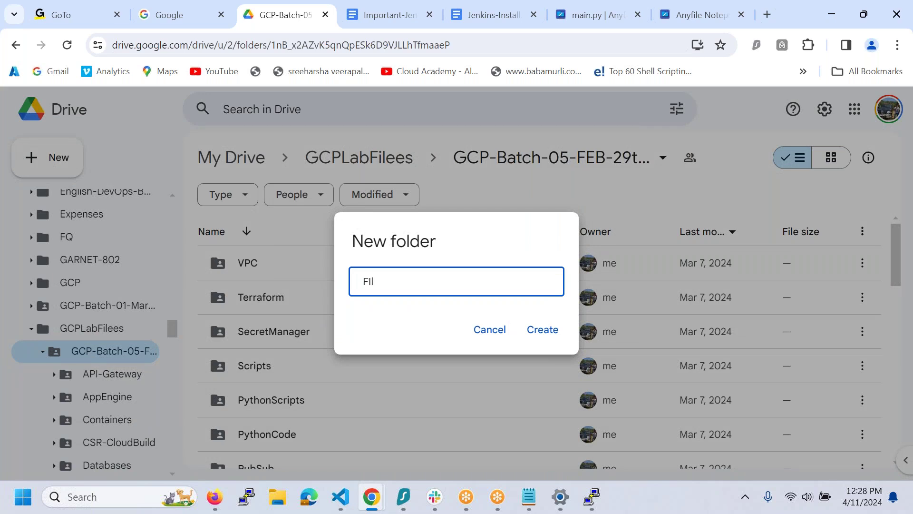
pyautogui.write('lestore-NFS')
pyautogui.click(544, 334)
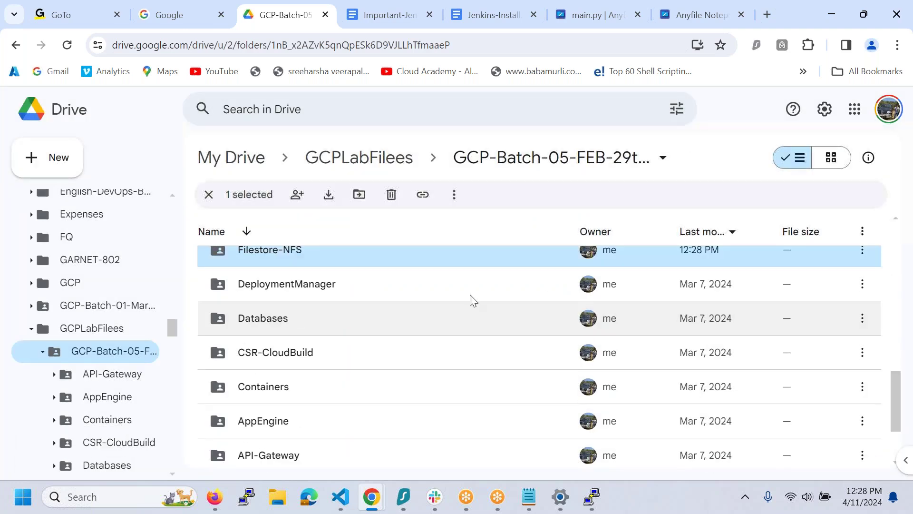
pyautogui.doubleClick(377, 257)
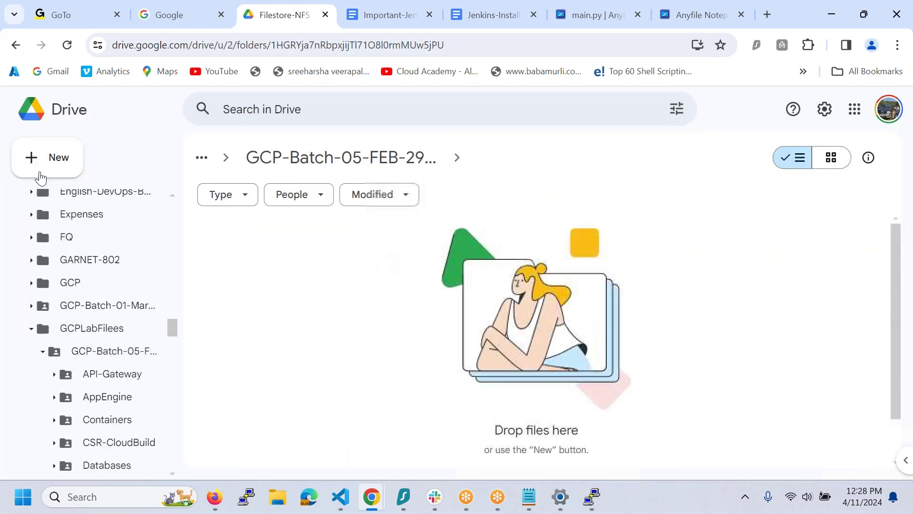
pyautogui.click(47, 158)
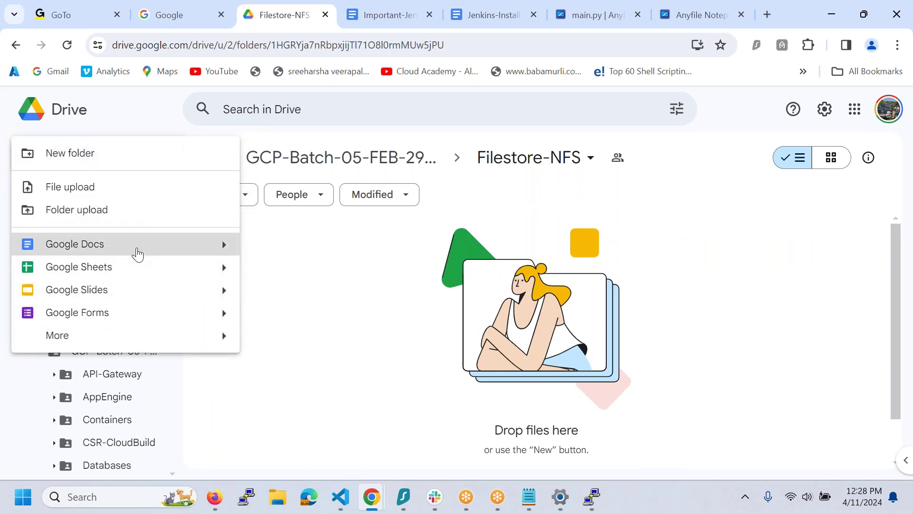
# - Create a new Google Doc in the folder and title it 'Jenkins Install'
pyautogui.click(136, 247)
pyautogui.click(547, 322)
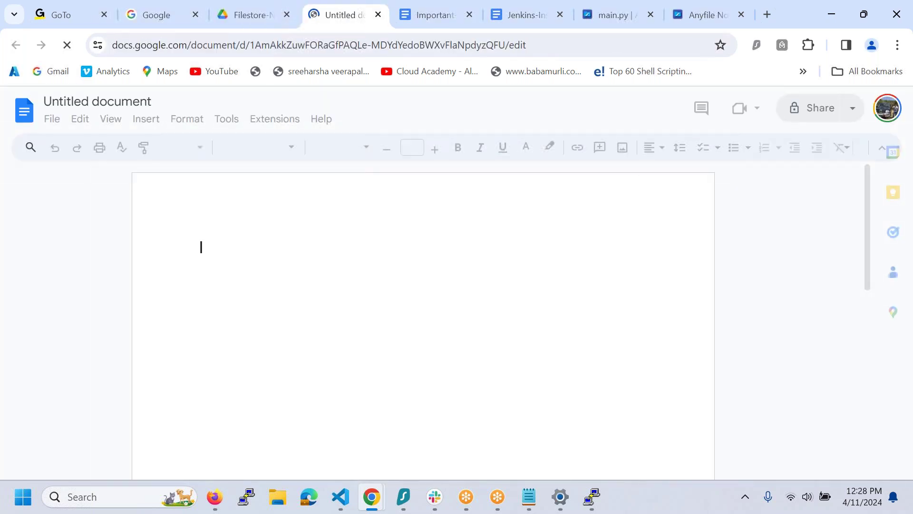
pyautogui.click(145, 103)
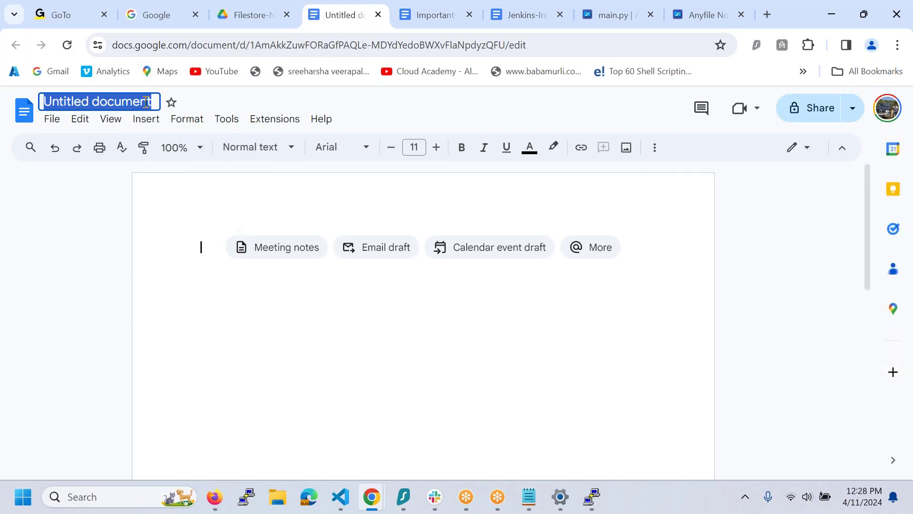
pyautogui.write('Jenkins Ins')
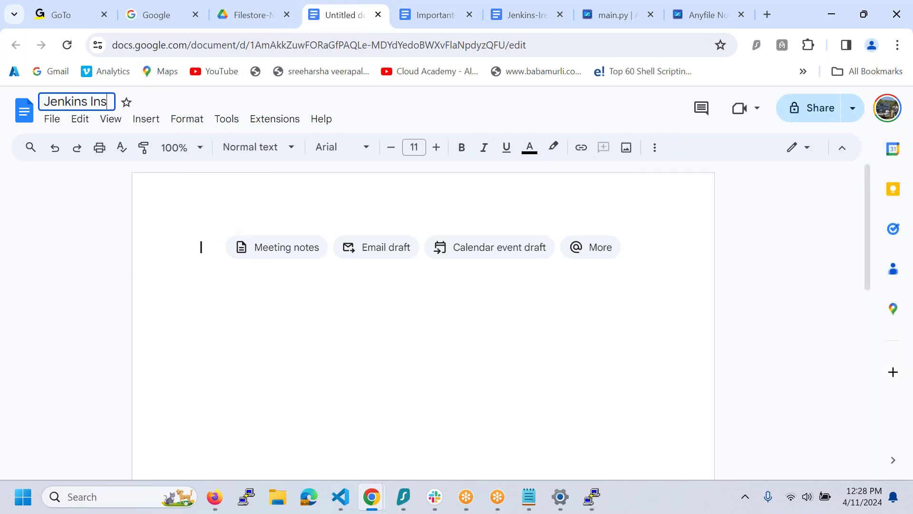
pyautogui.write('tall')
pyautogui.click(190, 270)
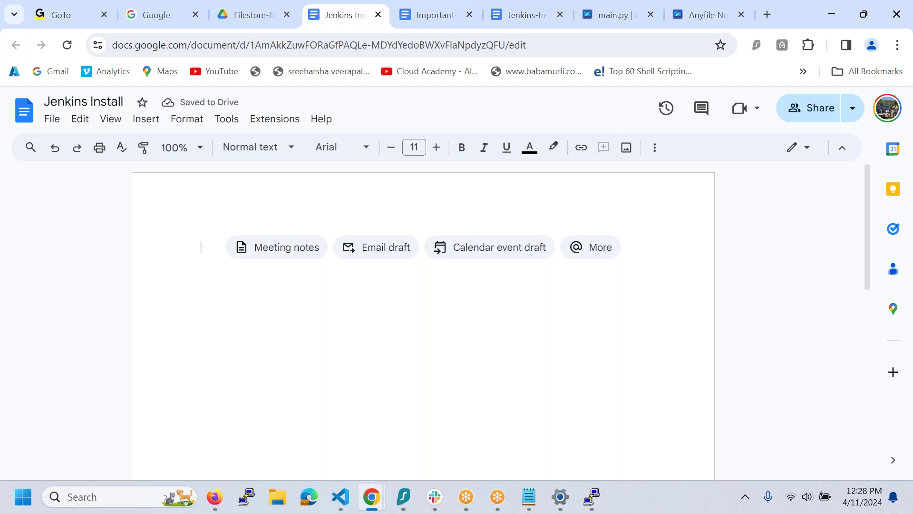
# - Type the first numbered step: 'Deploy two machines in diff AZ with following bootstrap data.'
pyautogui.write('1. Deplo')
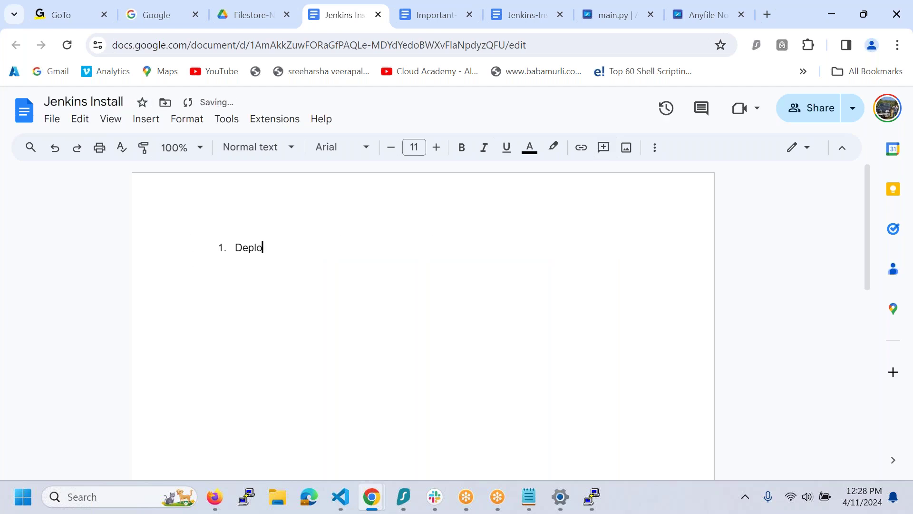
pyautogui.write('y two machine sin')
pyautogui.press('BackSpace')
pyautogui.press('BackSpace')
pyautogui.press('BackSpace')
pyautogui.press('BackSpace')
pyautogui.write('diff AZ')
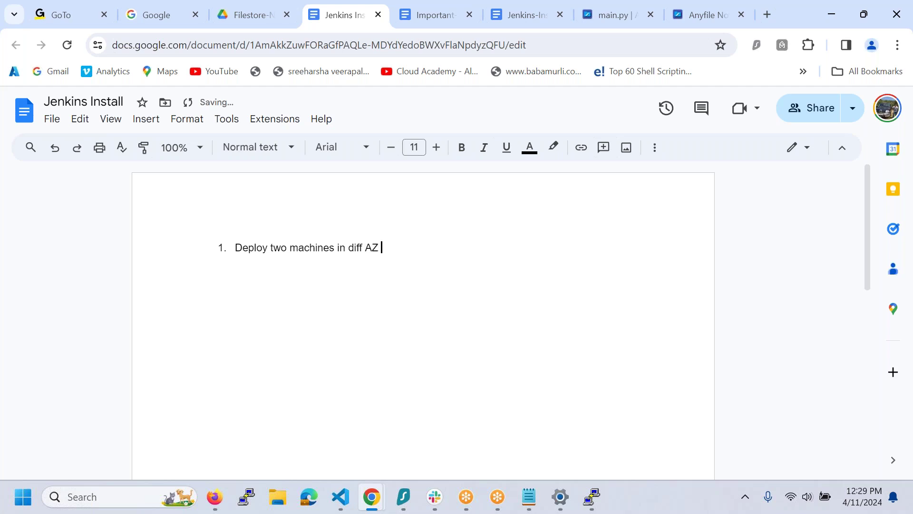
pyautogui.write(' with following bootstrap data.')
pyautogui.press('Return')
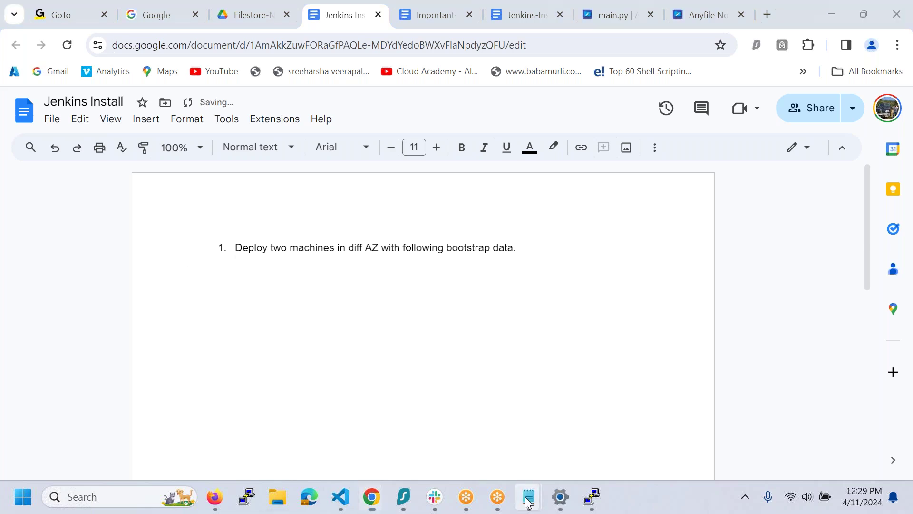
pyautogui.moveTo(527, 502)
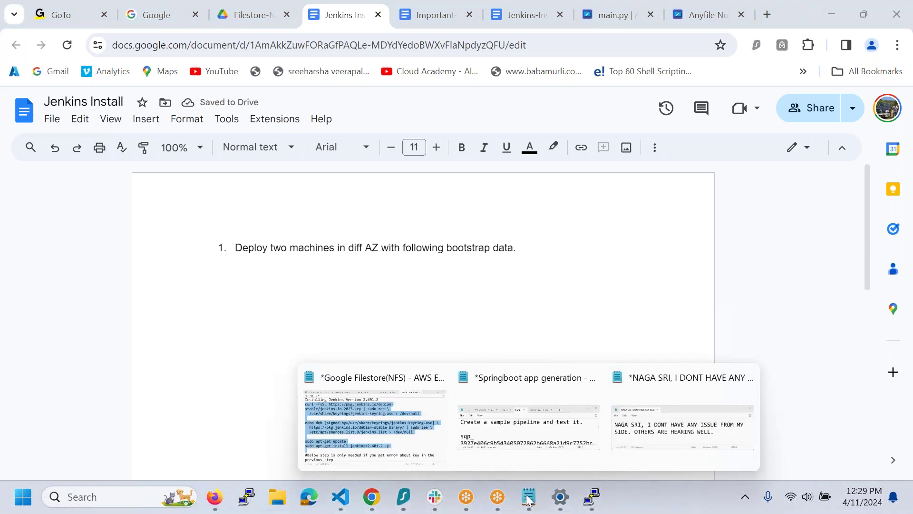
# - Bring up the Google Filestore(NFS) Notepad notes holding the Jenkins 2.401.2 install commands
pyautogui.click(412, 432)
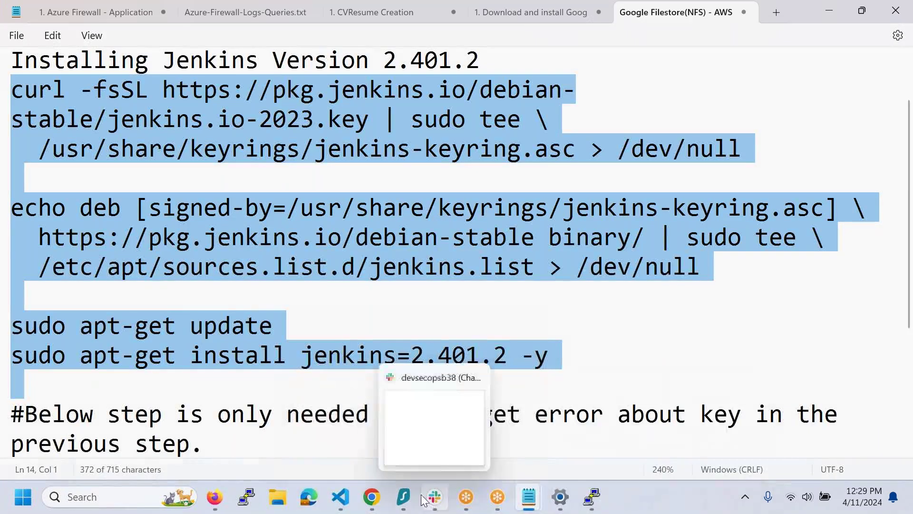
pyautogui.scroll(-3, 465, 302)
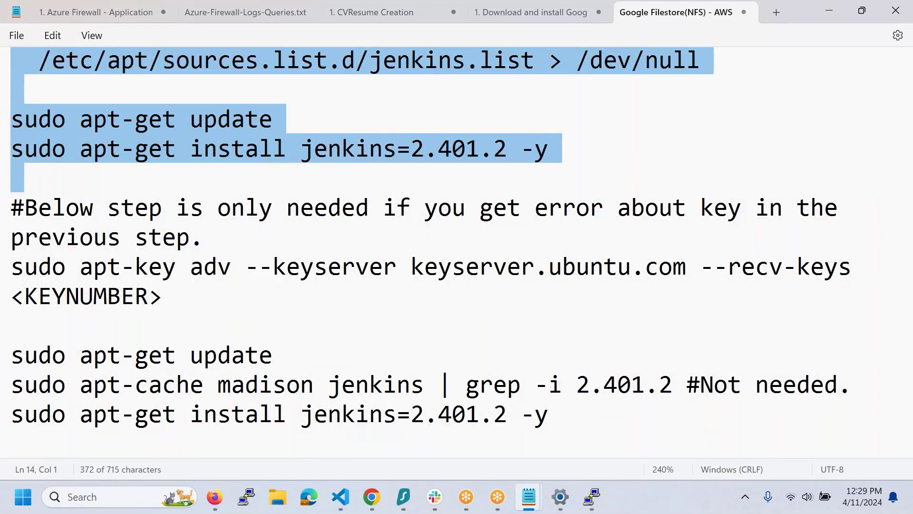
pyautogui.scroll(1, 465, 302)
pyautogui.scroll(3, 510, 327)
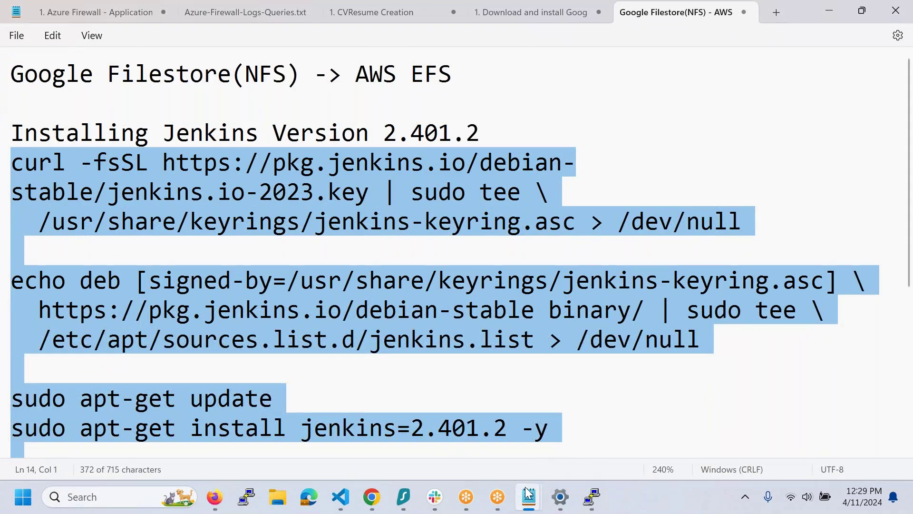
pyautogui.moveTo(529, 495)
pyautogui.moveTo(583, 435)
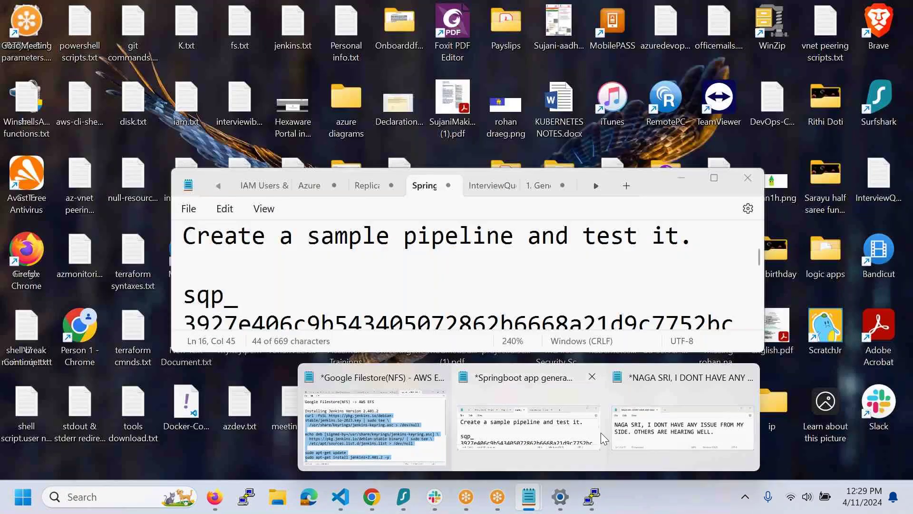
pyautogui.moveTo(656, 433)
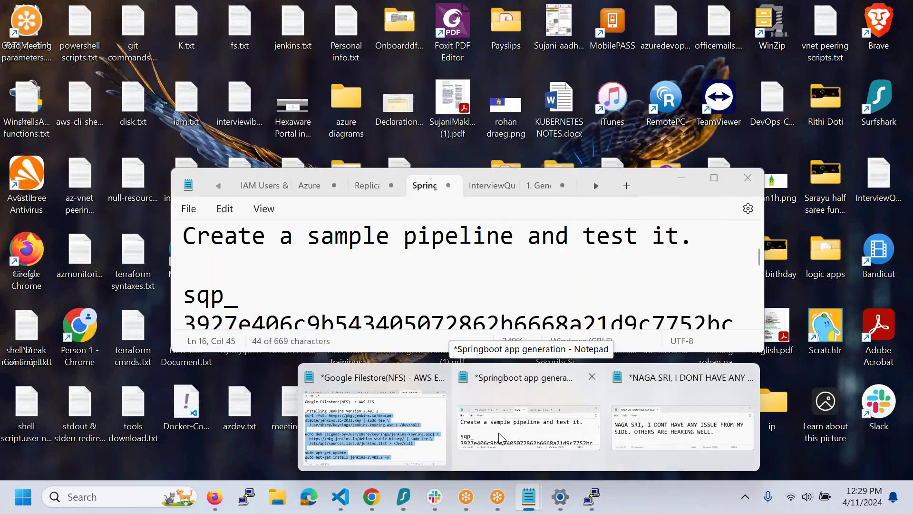
pyautogui.moveTo(376, 428)
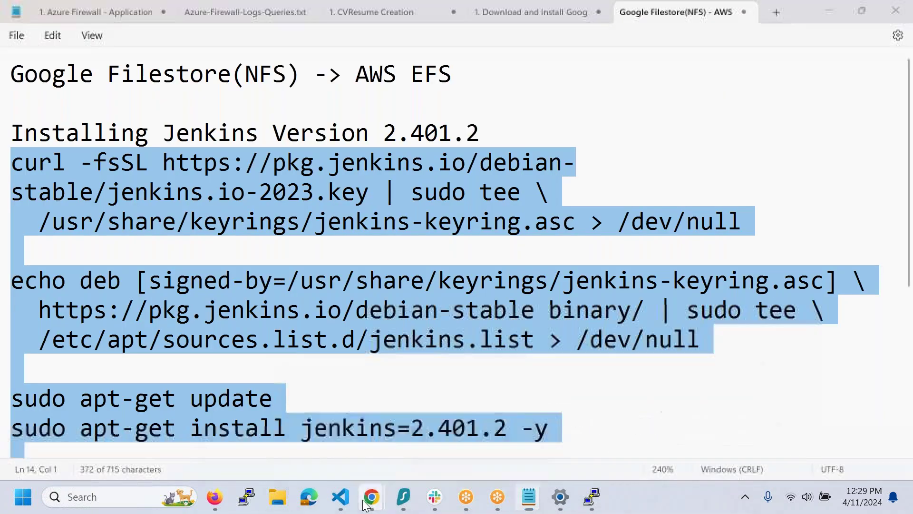
# - Type 'Apt update' and 'Apt install -y openjdk-11-jdk' under step 1 of the doc
pyautogui.moveTo(371, 496)
pyautogui.click(322, 432)
pyautogui.write('Apt upda')
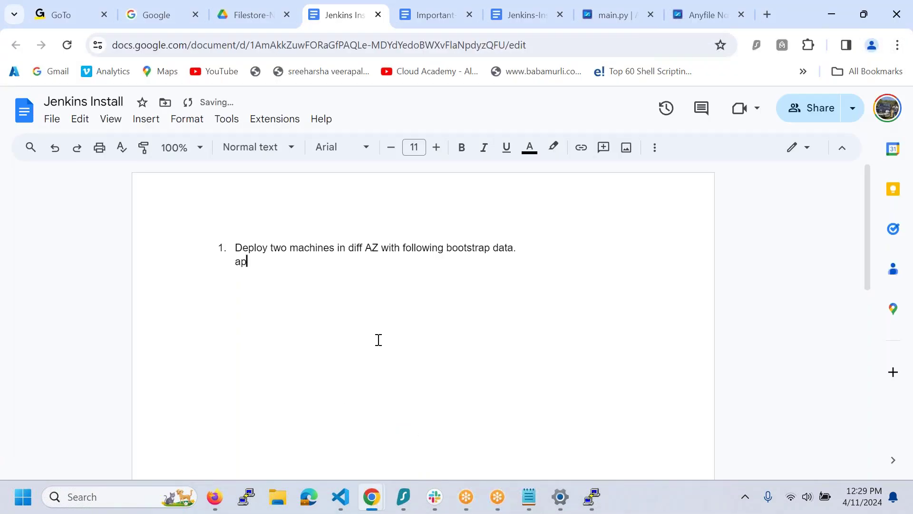
pyautogui.write('te')
pyautogui.press('Return')
pyautogui.write('Apt insta')
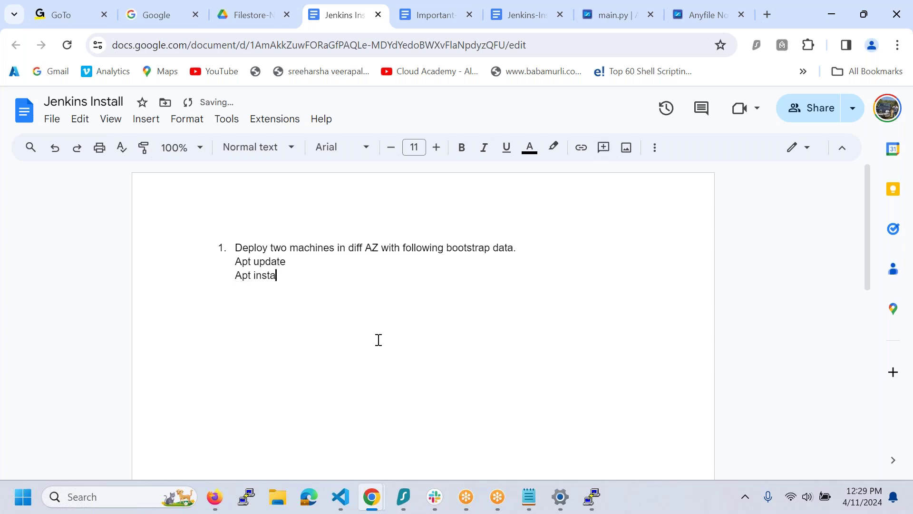
pyautogui.write('ll -y openjdk-11-jdk')
pyautogui.press('Return')
# - Add 'Apt install -y nfs-common' and a '#!/bin/bash' line to the step 1 script
pyautogui.write('Apt indts')
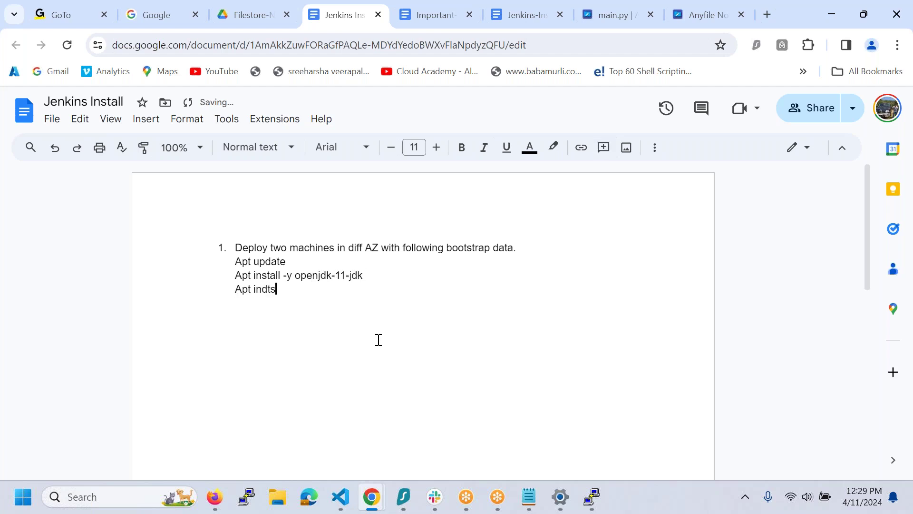
pyautogui.press('BackSpace')
pyautogui.press('BackSpace')
pyautogui.write('a')
pyautogui.press('BackSpace')
pyautogui.press('BackSpace')
pyautogui.write('stall -y nfs-common')
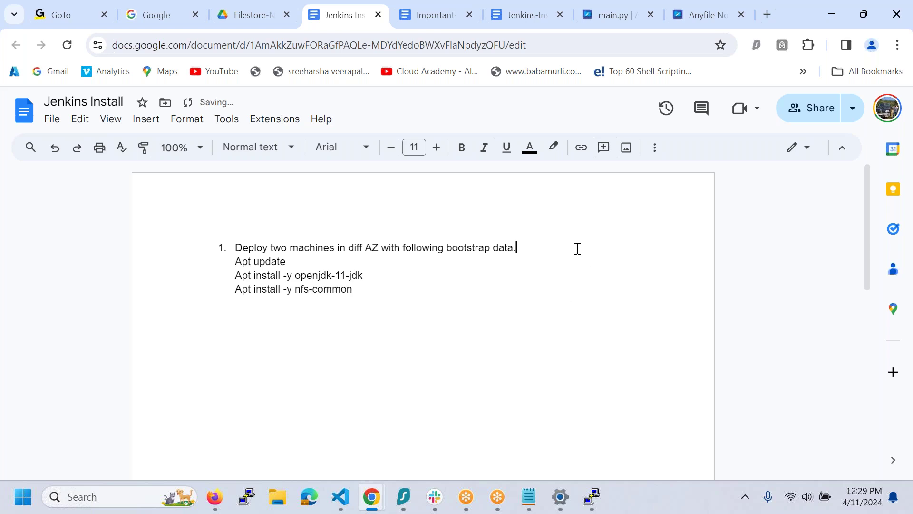
pyautogui.hotkey('shift', 'Return')
pyautogui.hotkey('shift', 'Return')
pyautogui.write('#!/bin/bash')
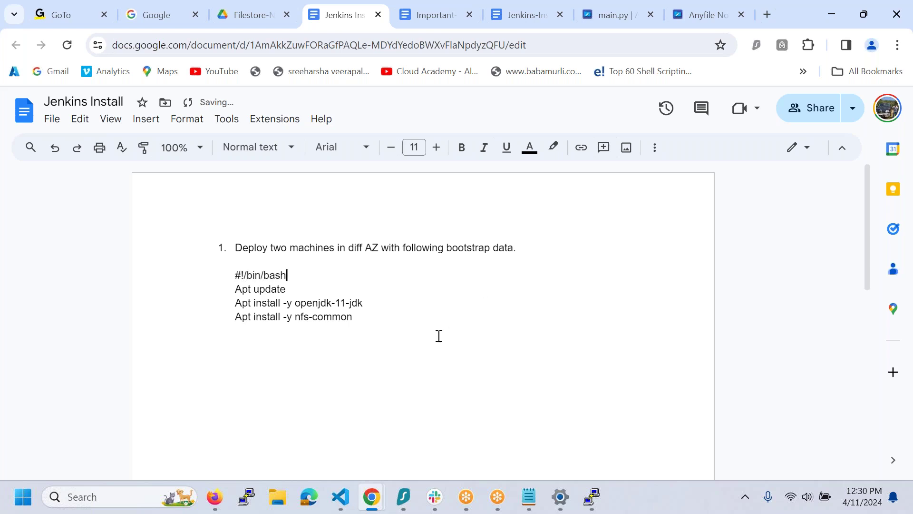
# - Begin step 2 about creating a Filestore NFS instance below the script
pyautogui.click(395, 317)
pyautogui.hotkey('shift', 'Return')
pyautogui.write('2. ')
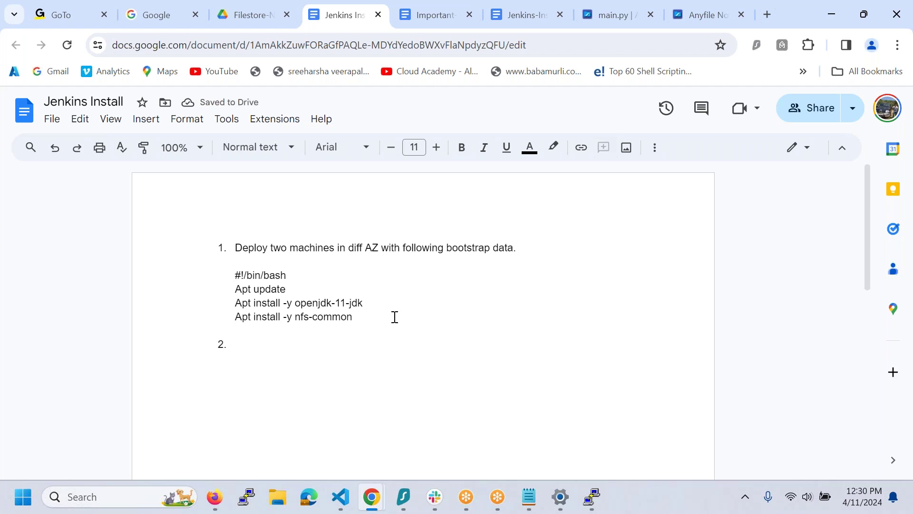
pyautogui.write('Create a ')
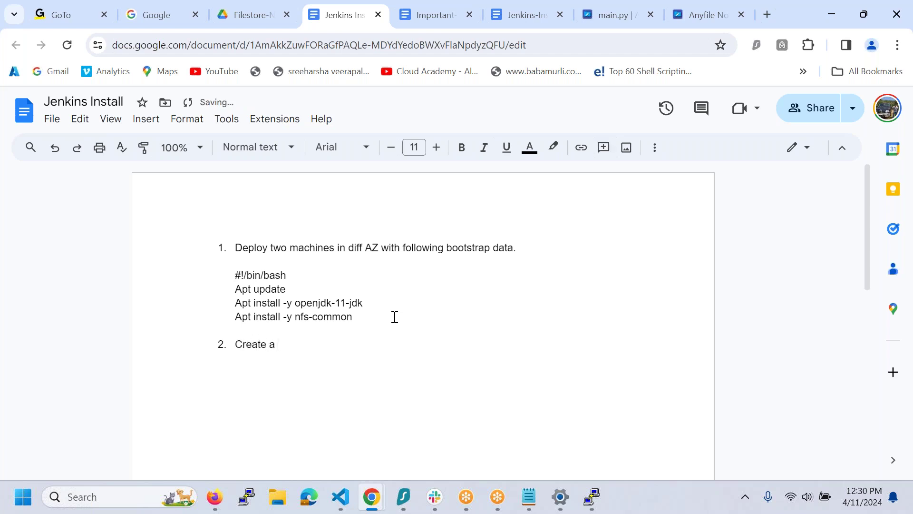
pyautogui.write('FIlesore NFS Instance. Seel')
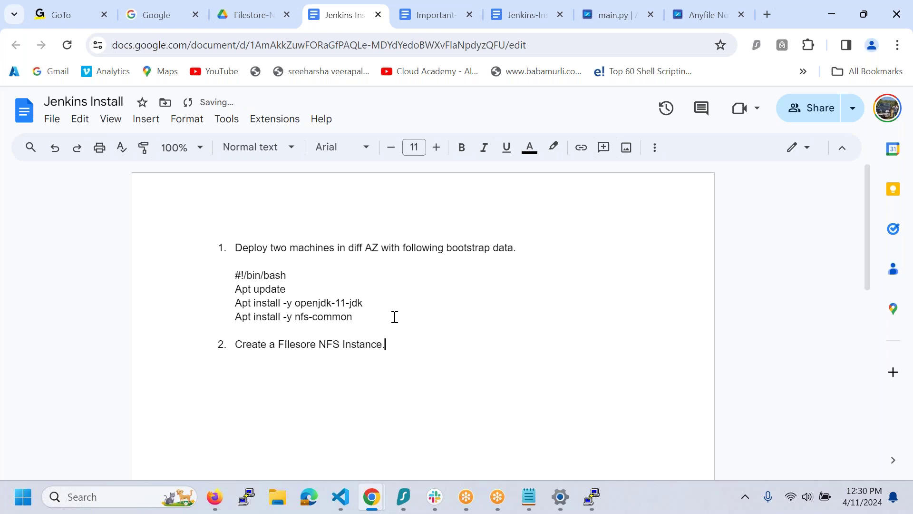
# - Finish step 2 as 'Choose Basic by click on "Compare Types"'
pyautogui.press('BackSpace')
pyautogui.press('BackSpace')
pyautogui.write('lect Basic')
pyautogui.press('BackSpace')
pyautogui.write('by usinus')
pyautogui.press('BackSpace')
pyautogui.press('BackSpace')
pyautogui.press('BackSpace')
pyautogui.press('BackSpace')
pyautogui.press('BackSpace')
pyautogui.press('BackSpace')
pyautogui.press('BackSpace')
pyautogui.press('BackSpace')
pyautogui.press('BackSpace')
pyautogui.press('BackSpace')
pyautogui.write('Choose basi')
pyautogui.press('BackSpace')
pyautogui.press('BackSpace')
pyautogui.press('BackSpace')
pyautogui.press('BackSpace')
pyautogui.write('Basic by click on “Compa')
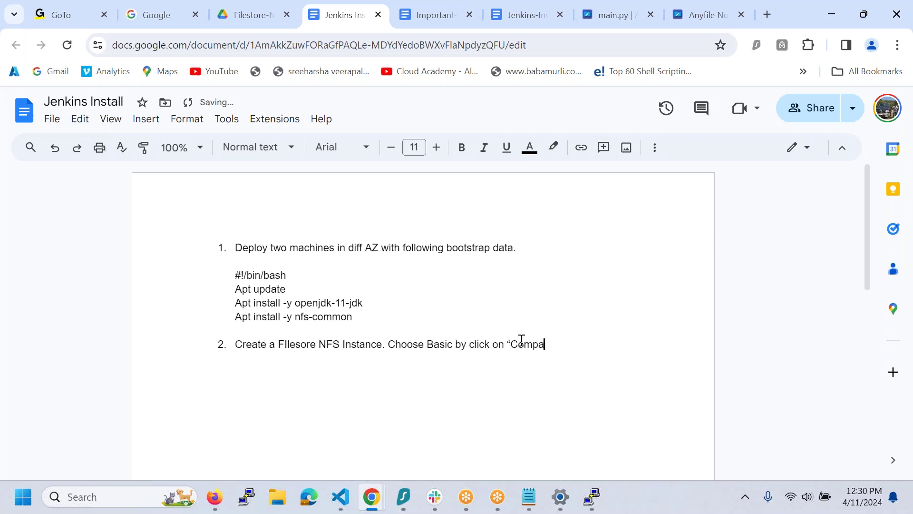
pyautogui.write('re Types')
pyautogui.write('"')
# - Add step 3: 'Use HDD for storage.'
pyautogui.press('Return')
pyautogui.write('USe HDD for storage.')
pyautogui.press('Return')
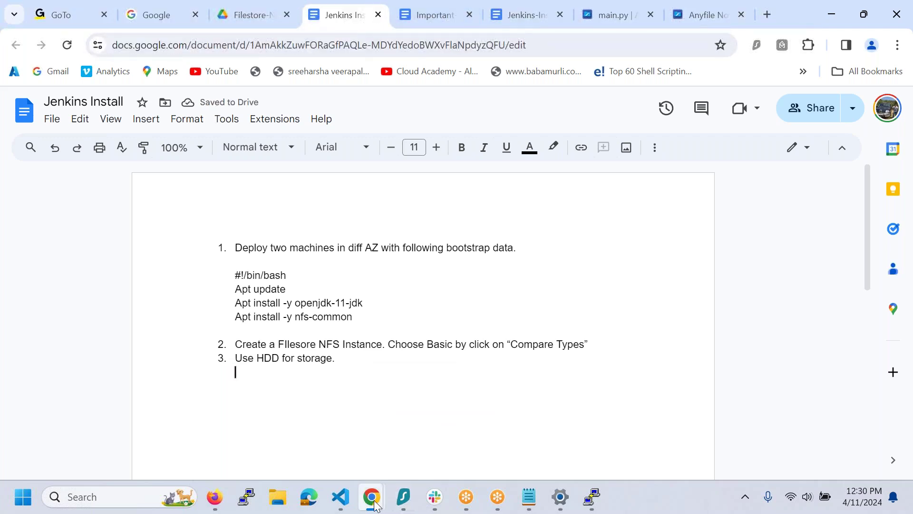
pyautogui.moveTo(374, 505)
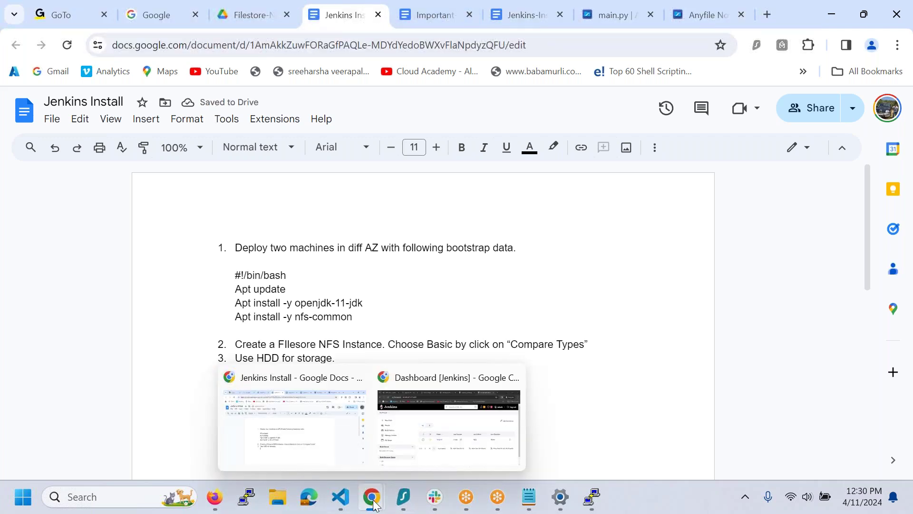
# - Show the Filestore Instances list with gcpb05-nfs on BASIC_HDD in us-east1-b
pyautogui.moveTo(416, 435)
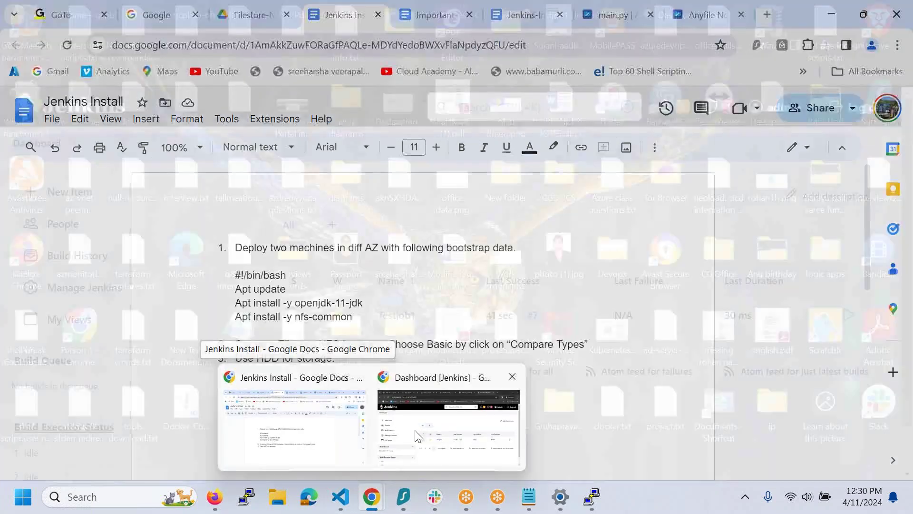
pyautogui.click(435, 431)
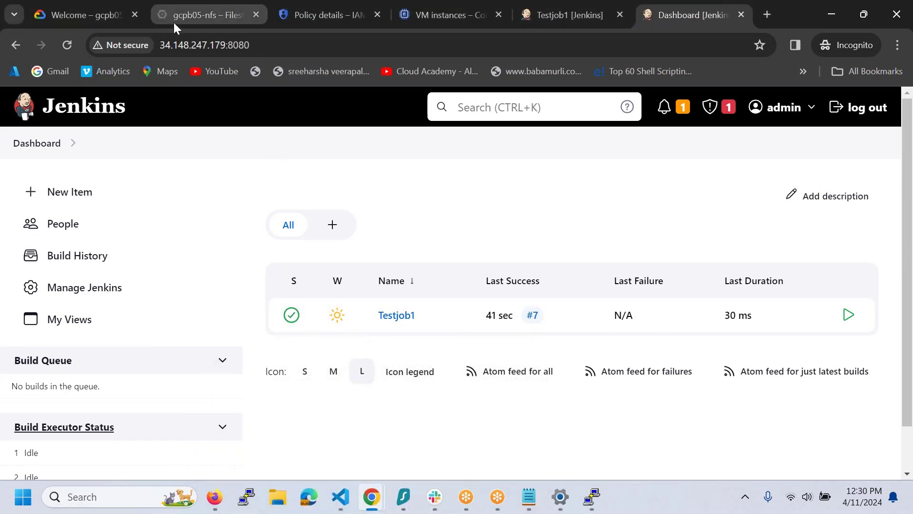
pyautogui.click(175, 21)
pyautogui.click(424, 196)
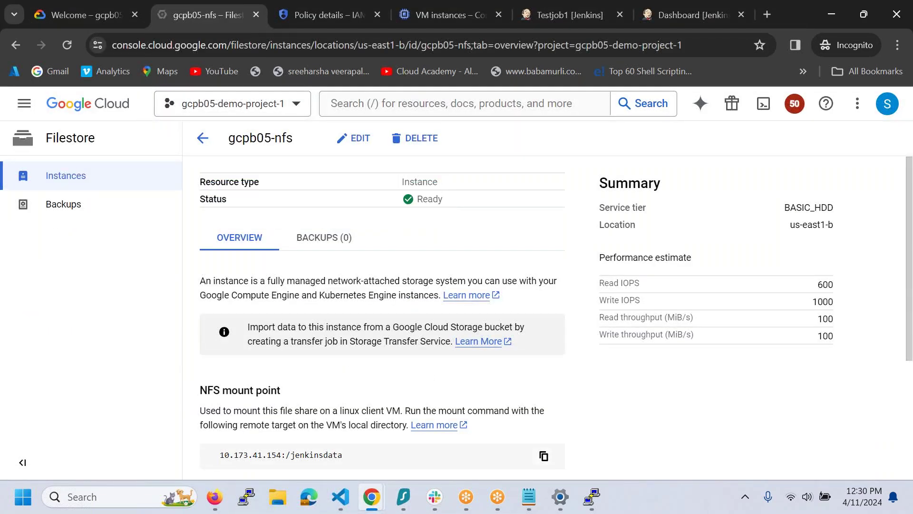
pyautogui.scroll(-3, 377, 245)
pyautogui.scroll(3, 377, 245)
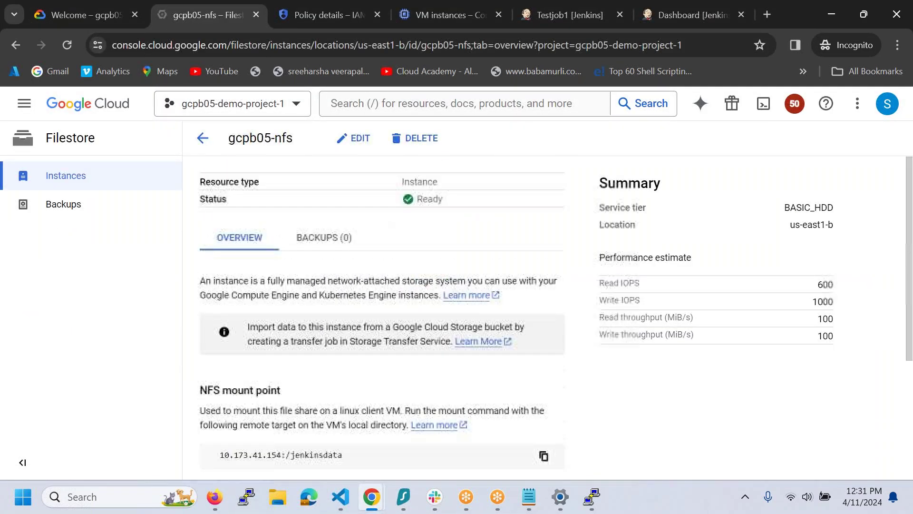
pyautogui.click(96, 179)
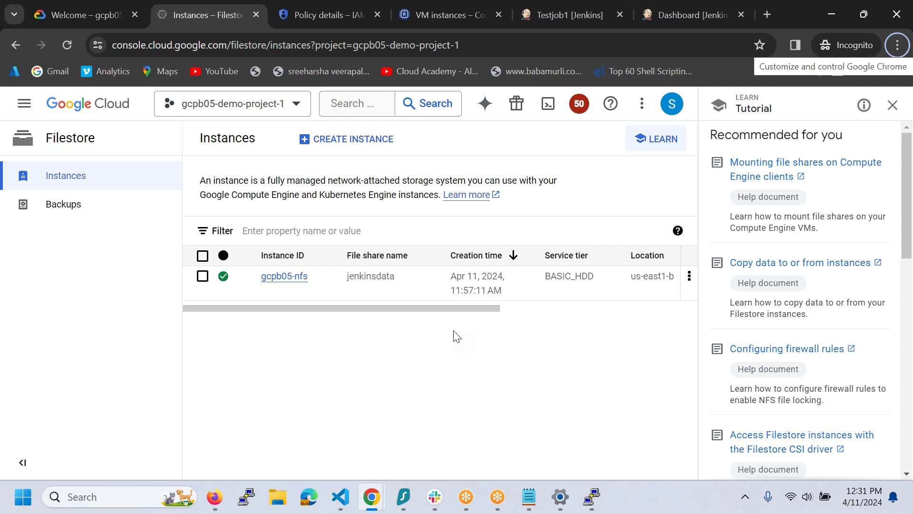
pyautogui.press('super+r')
# - Try launching Paint via mspaint in the Run prompt and dismiss the cannot-find-program error
pyautogui.write('mspaint')
pyautogui.press('super+shift+s')
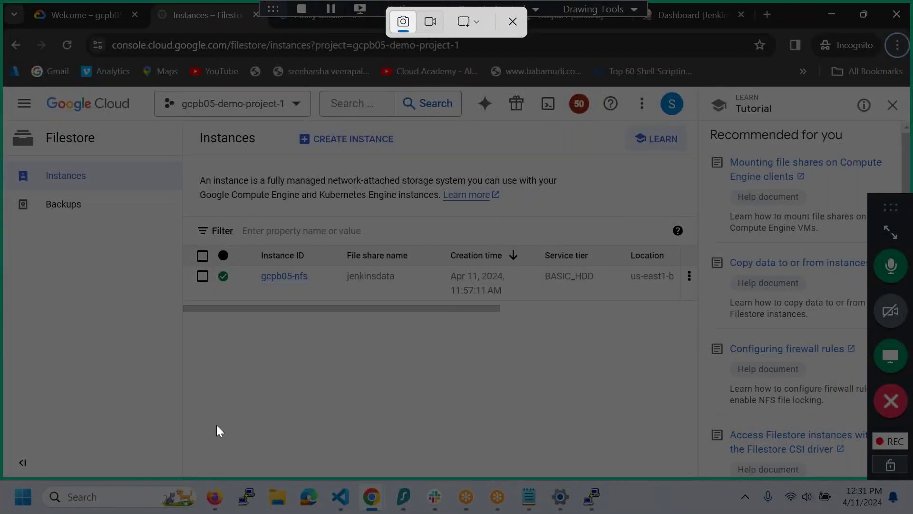
pyautogui.press('Escape')
pyautogui.write('mspaint')
pyautogui.press('Return')
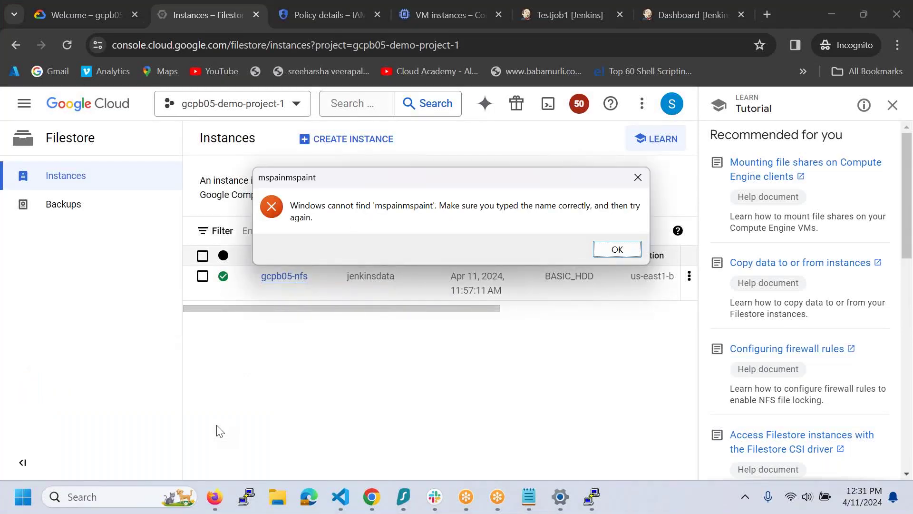
pyautogui.press('super+r')
pyautogui.write('mspaint')
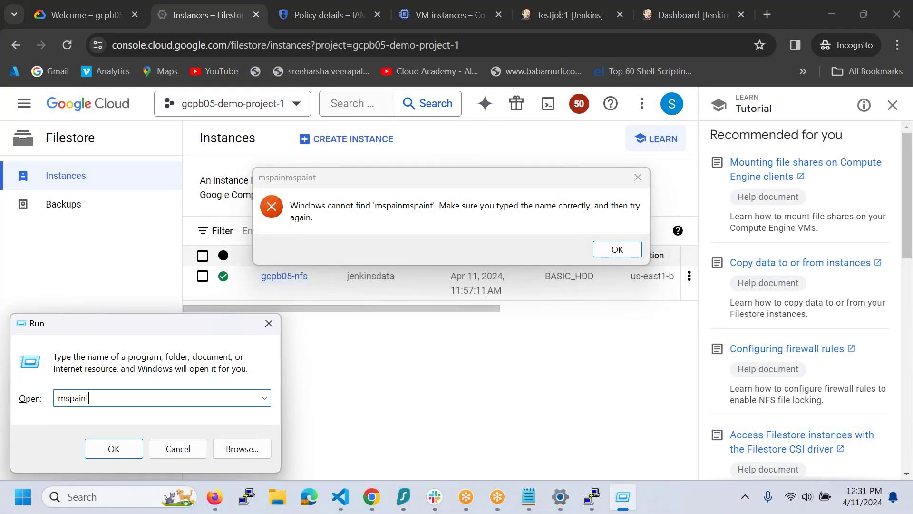
pyautogui.press('Return')
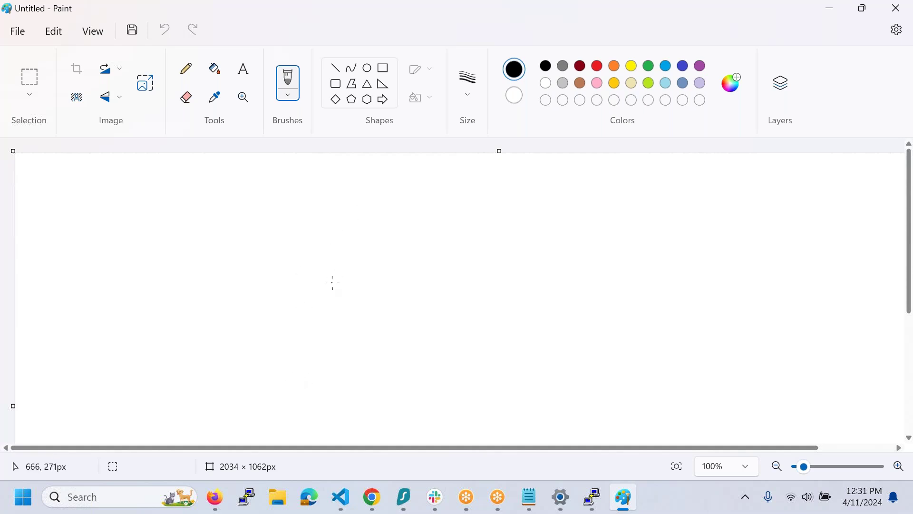
pyautogui.hotkey('alt', 'Tab')
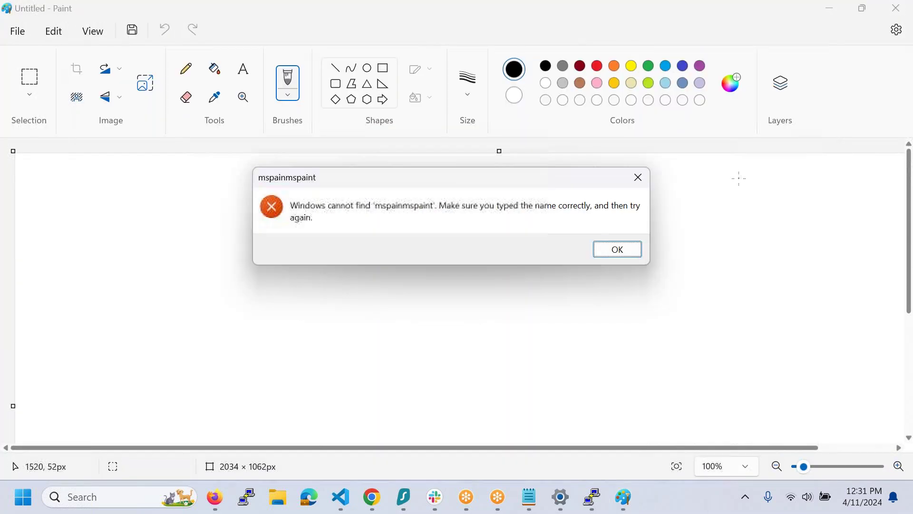
pyautogui.click(641, 183)
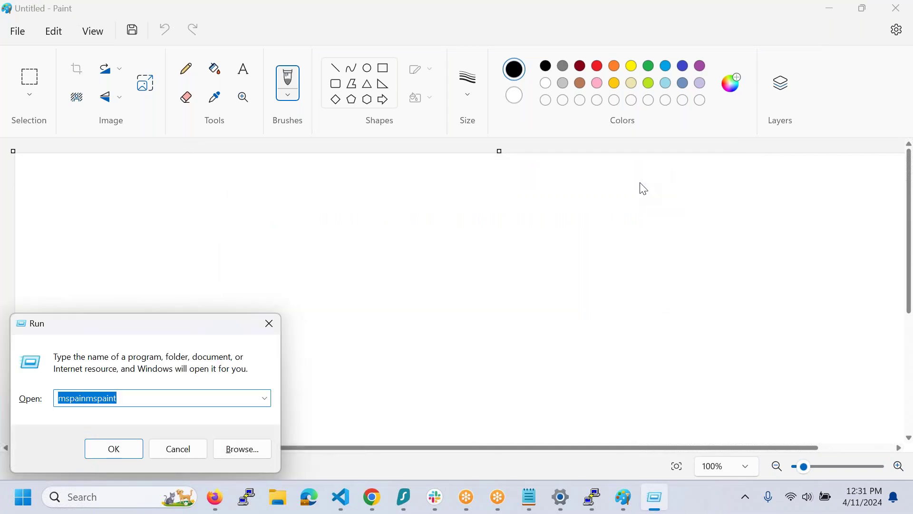
# - Launch the Snipping Tool from Windows search
pyautogui.press('super')
pyautogui.write('snaip')
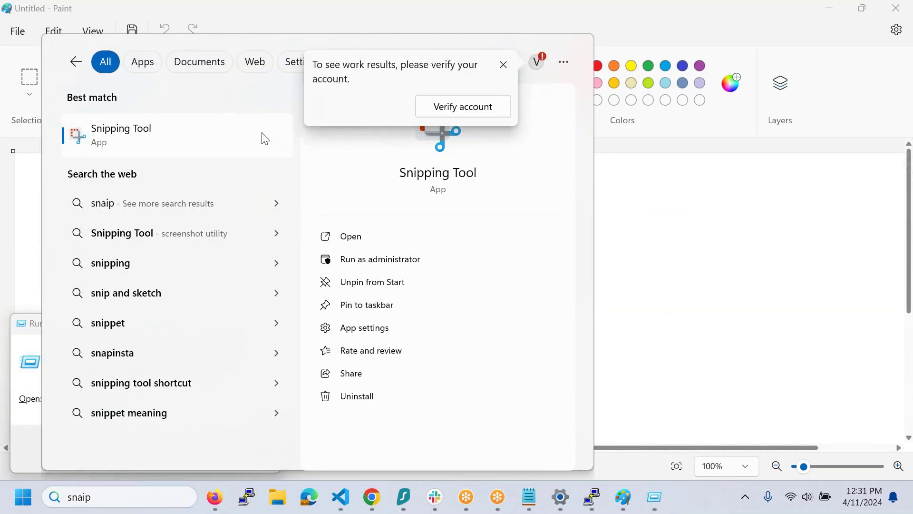
pyautogui.click(265, 138)
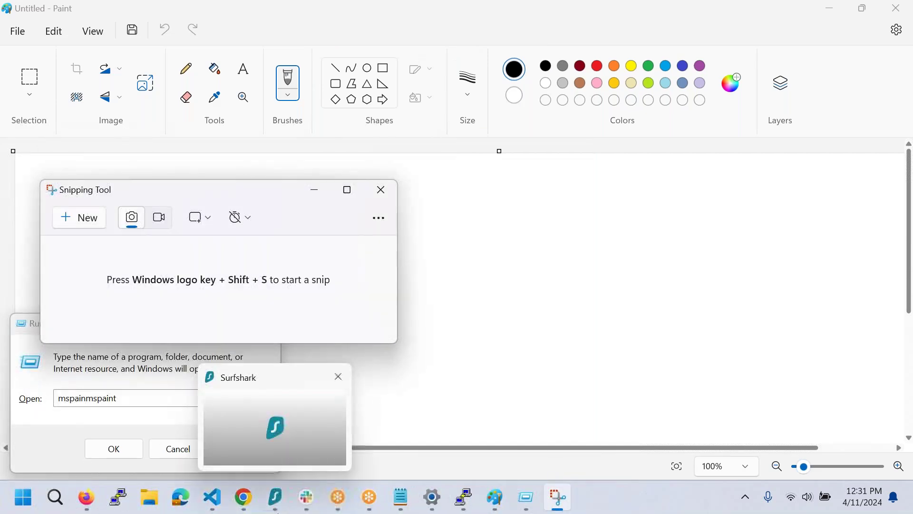
# - Snip a rectangle of the Filestore Instances list showing gcpb05-nfs
pyautogui.moveTo(242, 499)
pyautogui.click(289, 439)
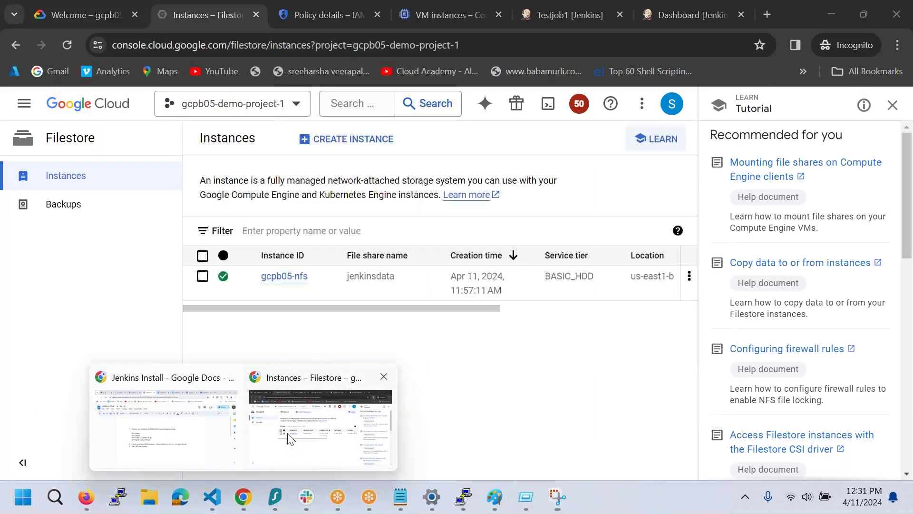
pyautogui.click(554, 496)
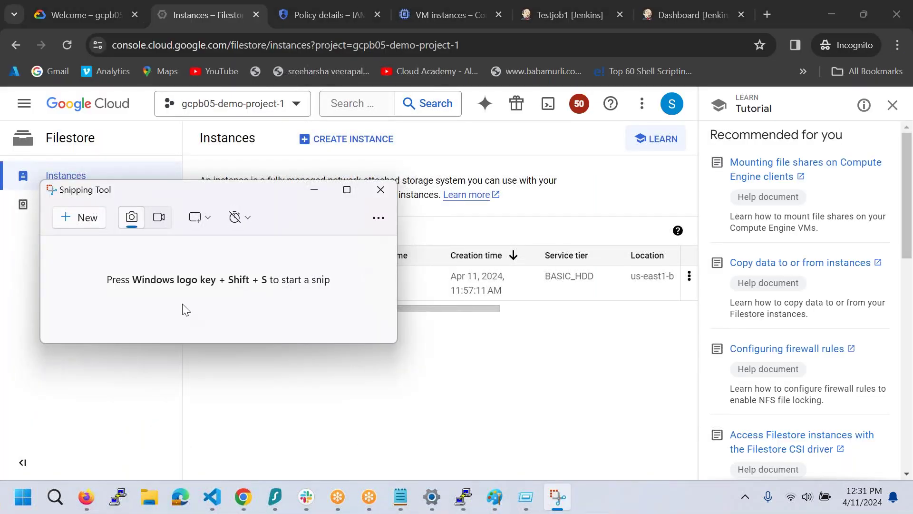
pyautogui.click(80, 219)
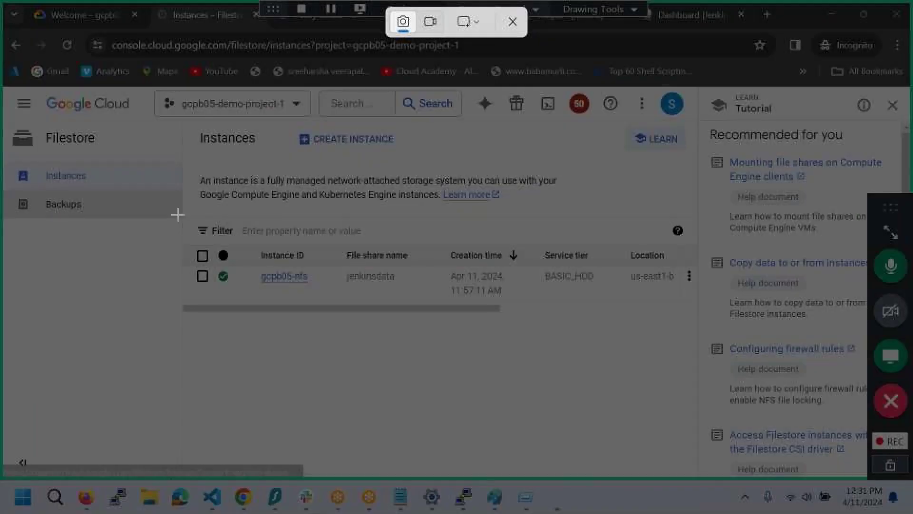
pyautogui.moveTo(180, 117); pyautogui.dragTo(697, 321)
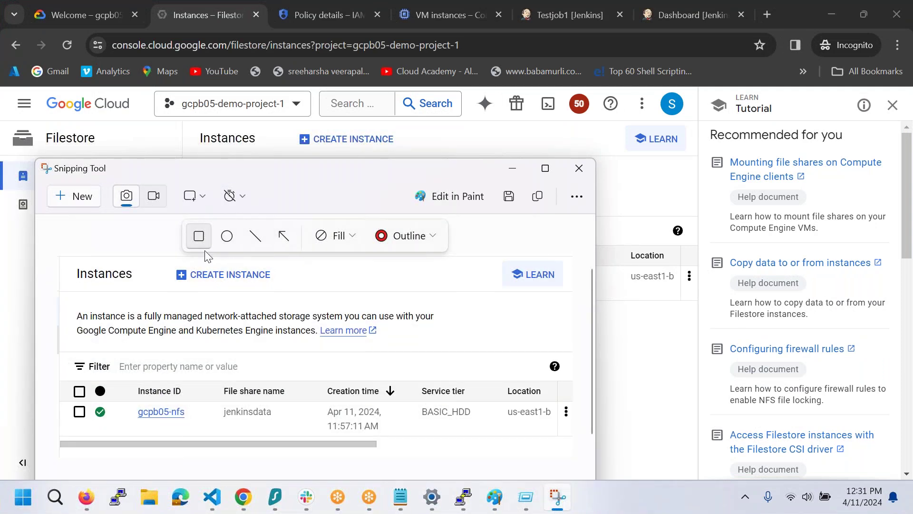
pyautogui.click(204, 195)
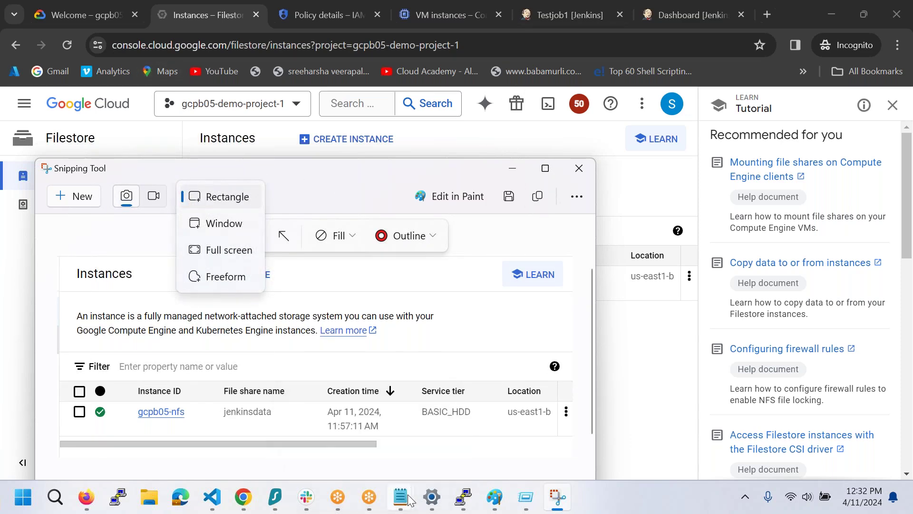
# - Paste the instances capture into the Jenkins Install doc below step 3
pyautogui.moveTo(243, 497)
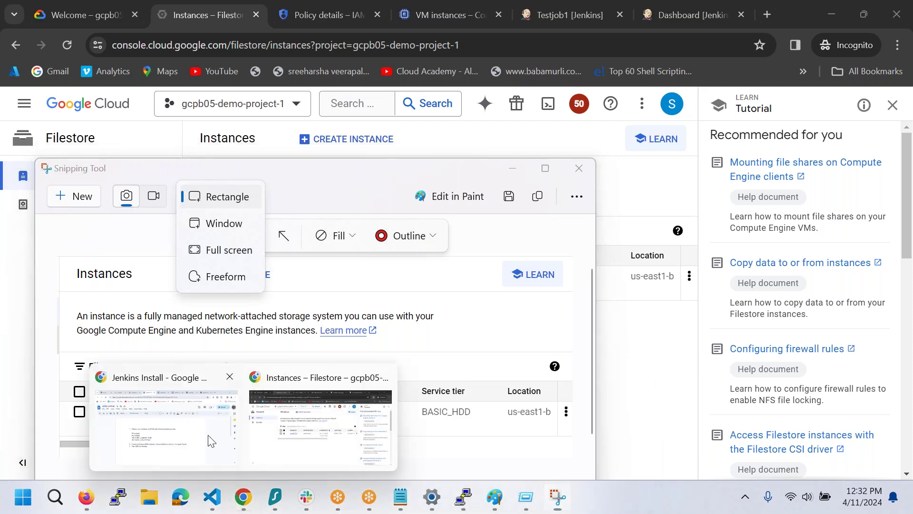
pyautogui.click(208, 438)
pyautogui.hotkey('ctrl', 'v')
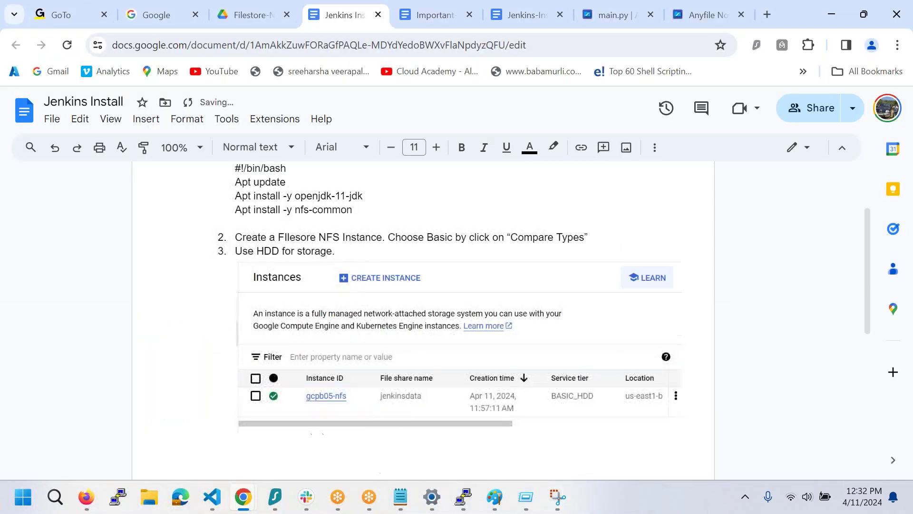
pyautogui.press('Return')
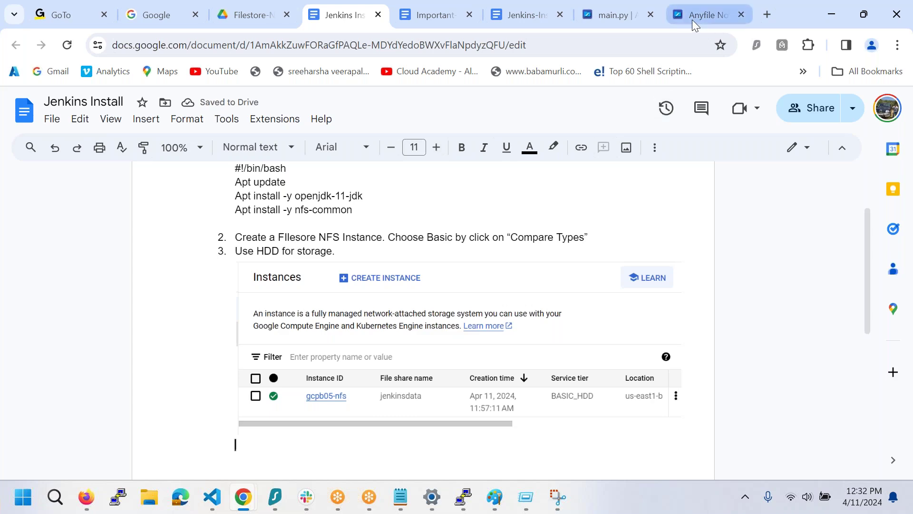
# - Open the gcpb05-nfs instance details and snip part of its overview
pyautogui.moveTo(243, 497)
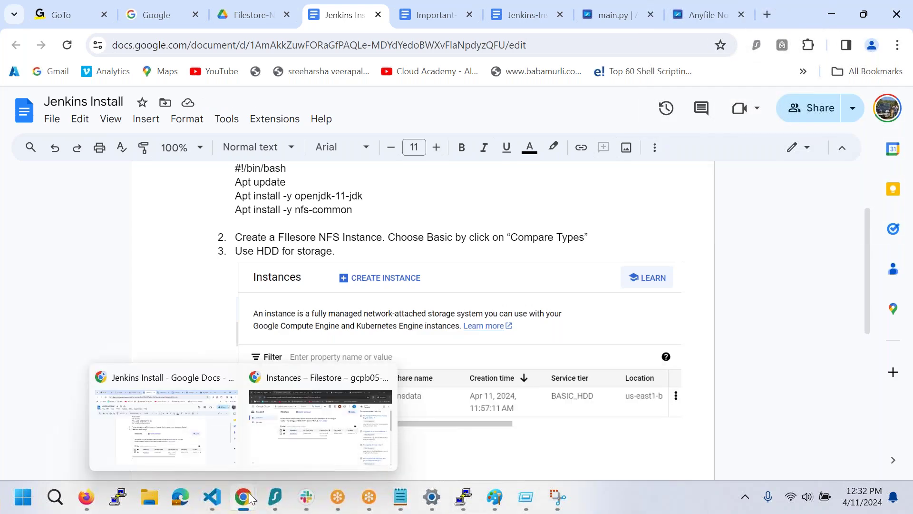
pyautogui.click(338, 434)
pyautogui.click(300, 276)
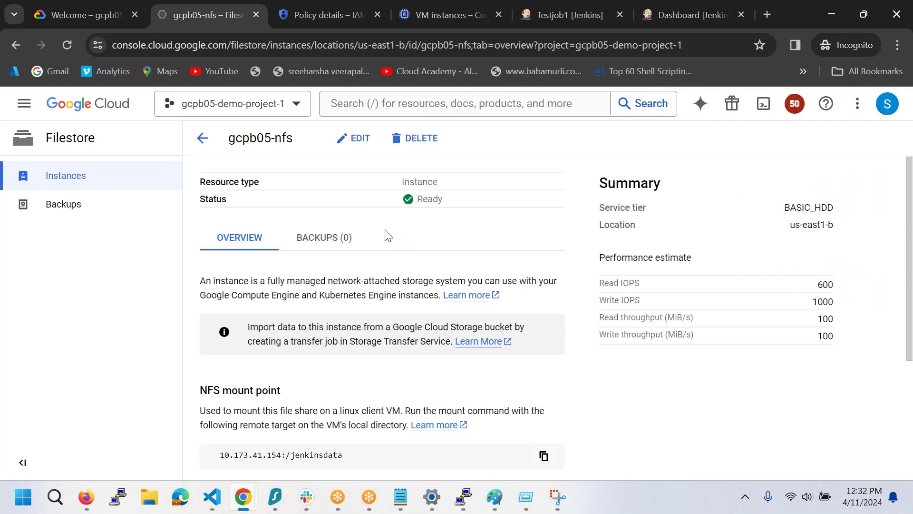
pyautogui.click(557, 499)
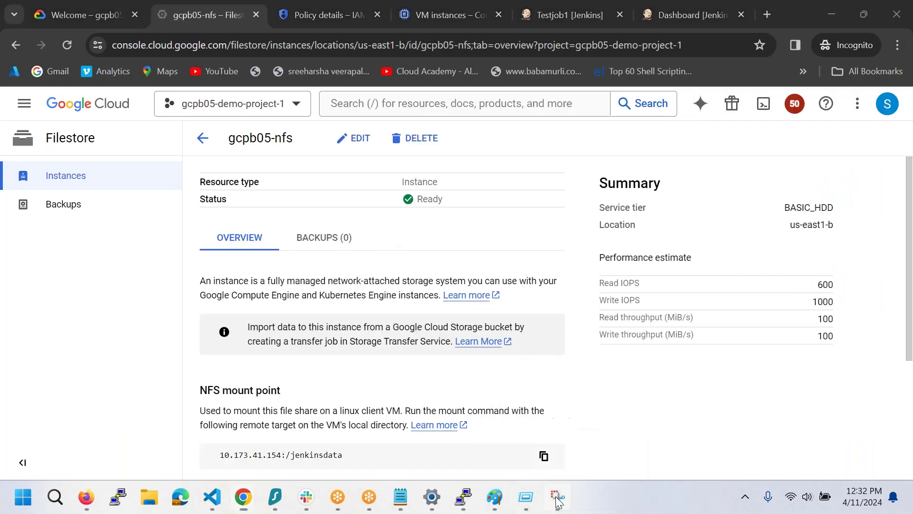
pyautogui.click(126, 195)
pyautogui.click(74, 195)
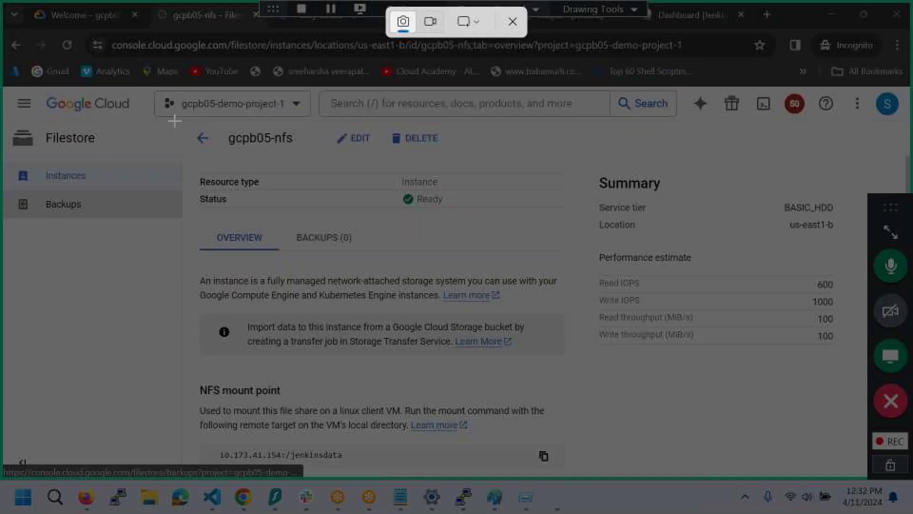
pyautogui.moveTo(180, 119); pyautogui.dragTo(598, 480)
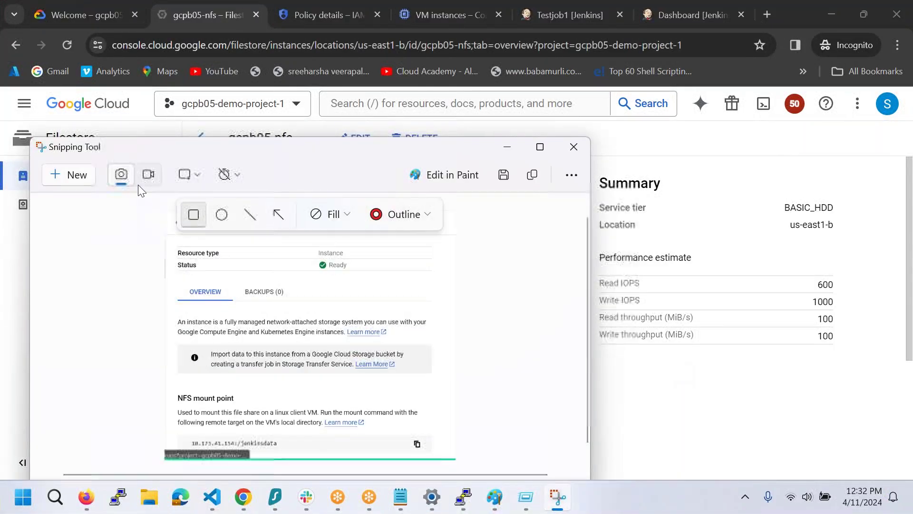
# - Snip the overview down to the NFS mount point 10.173.41.154:/jenkinsdata
pyautogui.click(624, 393)
pyautogui.scroll(-2, 627, 394)
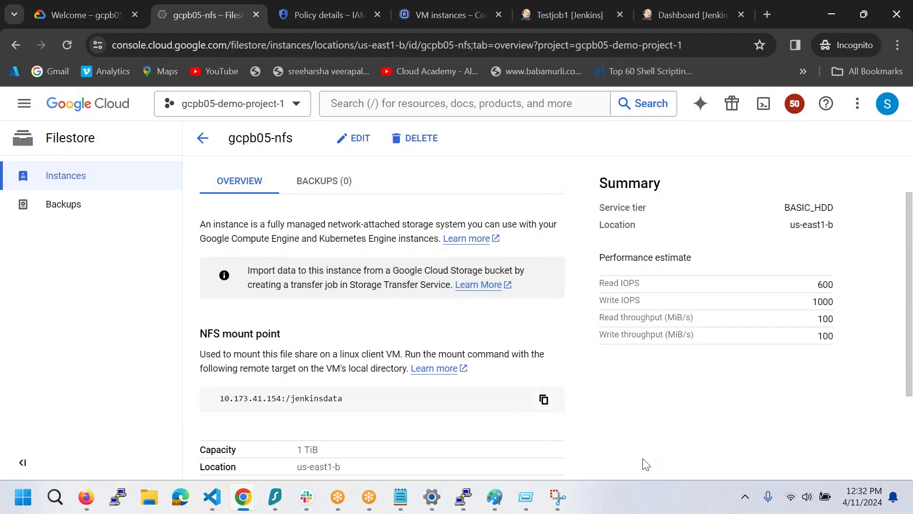
pyautogui.click(557, 497)
pyautogui.click(72, 173)
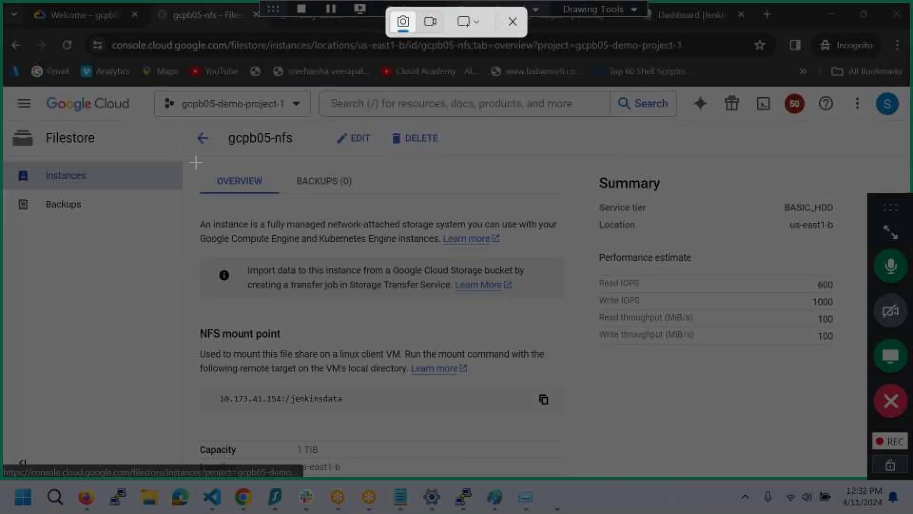
pyautogui.moveTo(179, 153); pyautogui.dragTo(584, 424)
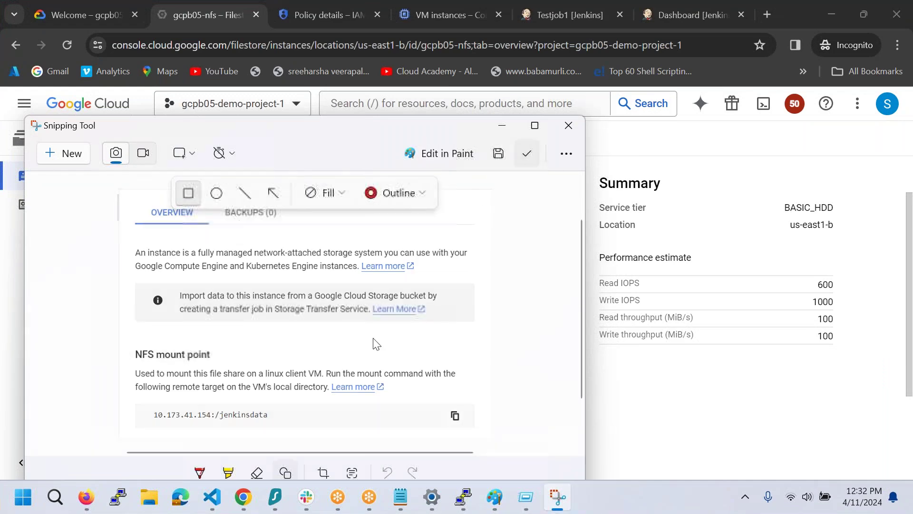
# - Paste the mount point capture into the doc and type 'Mount the storage to both the servers.'
pyautogui.moveTo(235, 502)
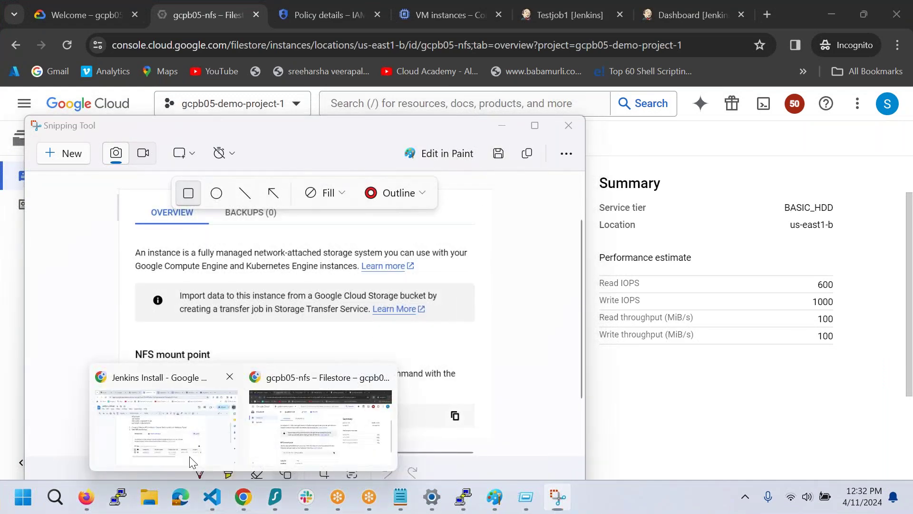
pyautogui.click(190, 459)
pyautogui.hotkey('ctrl', 'v')
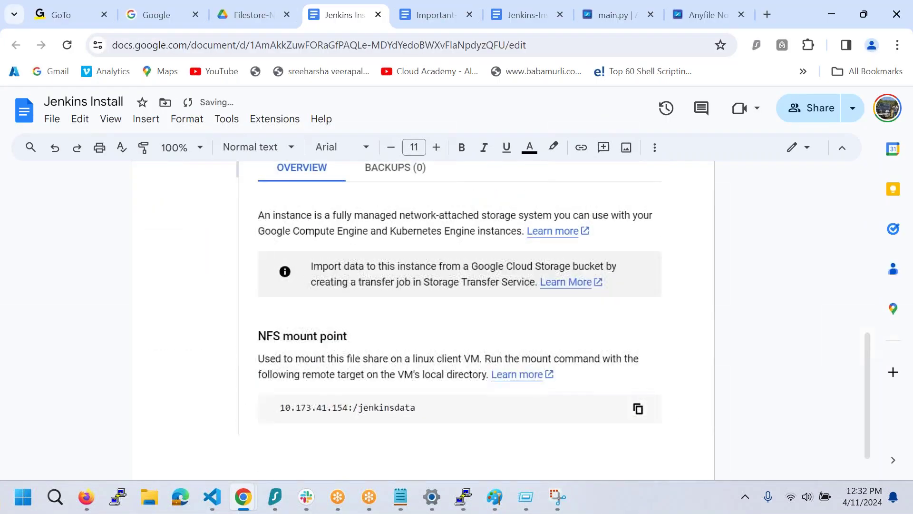
pyautogui.press('Return')
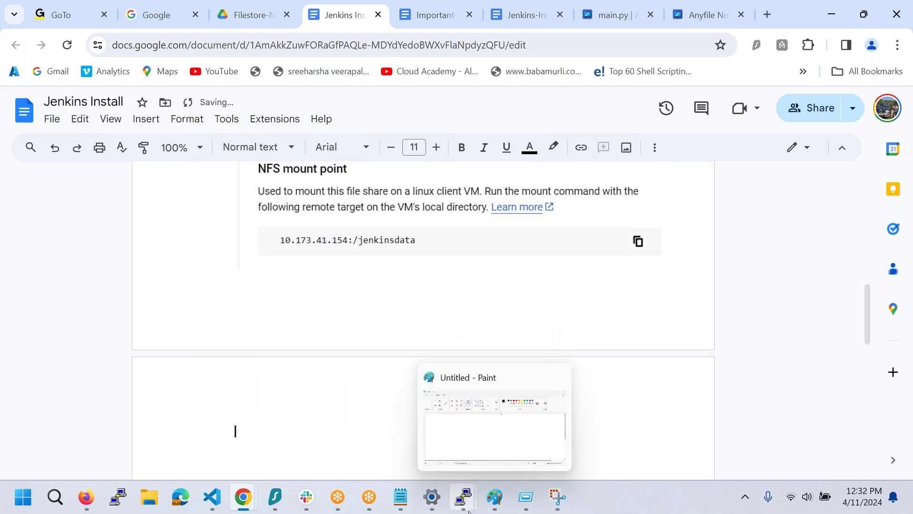
pyautogui.write('Mount the')
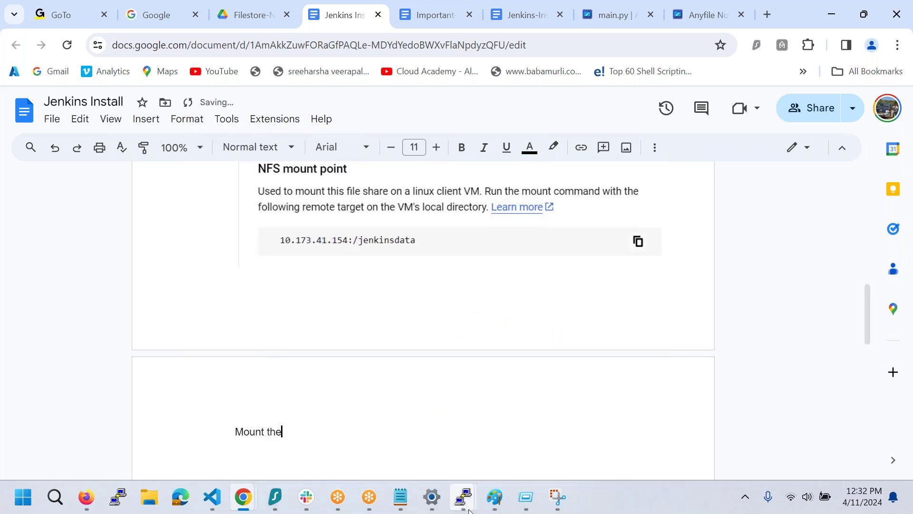
pyautogui.write(' storage to both the servers.')
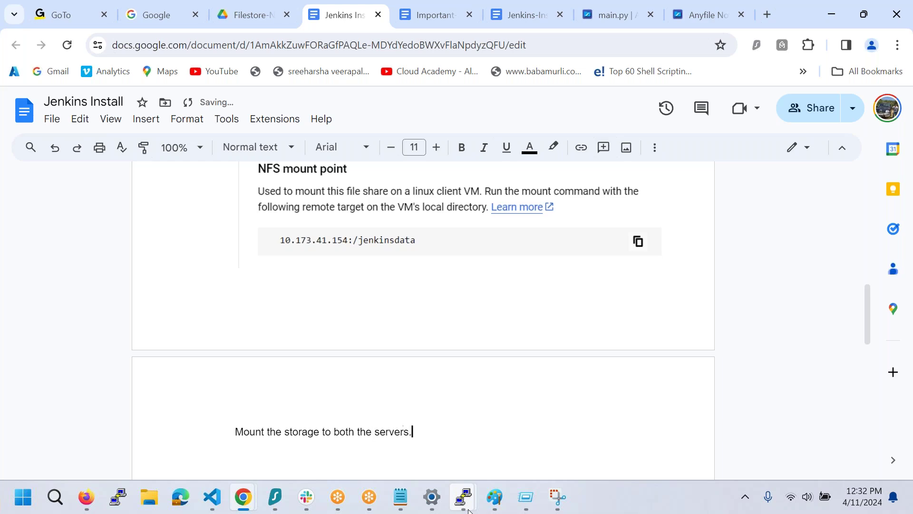
# - Run cat /etc/fstab on new-jenkins-server-01 and copy the 10.173.41.154:/jenkinsdata mount line
pyautogui.press('Return')
pyautogui.moveTo(469, 506)
pyautogui.click(337, 425)
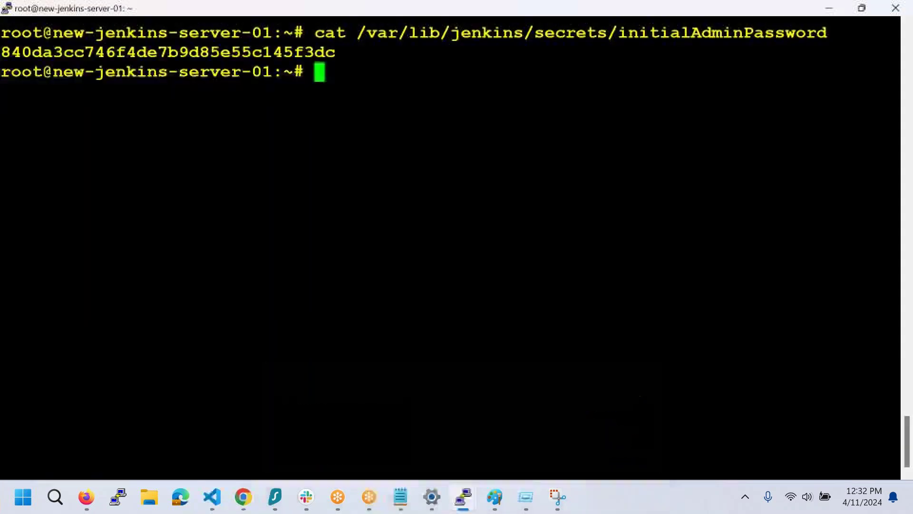
pyautogui.write('nano')
pyautogui.press('BackSpace')
pyautogui.press('BackSpace')
pyautogui.press('BackSpace')
pyautogui.press('BackSpace')
pyautogui.write('cat /etc/fstab')
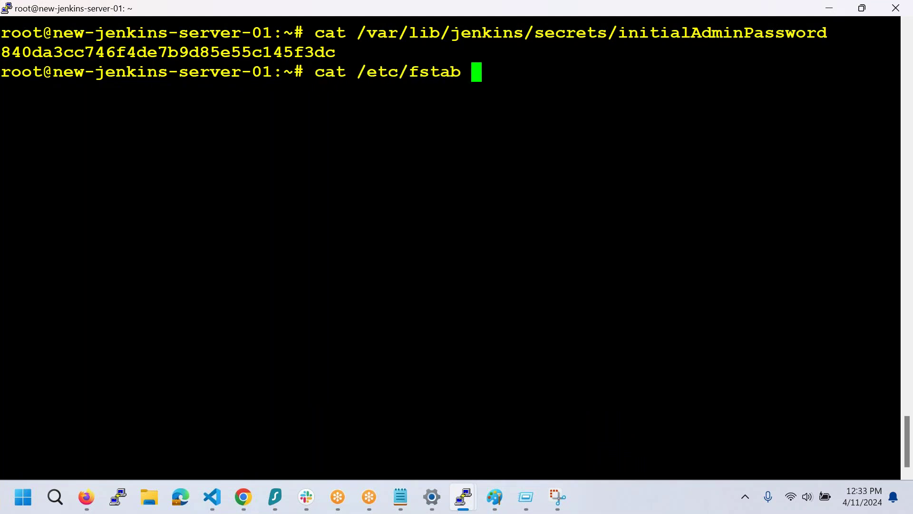
pyautogui.press('Return')
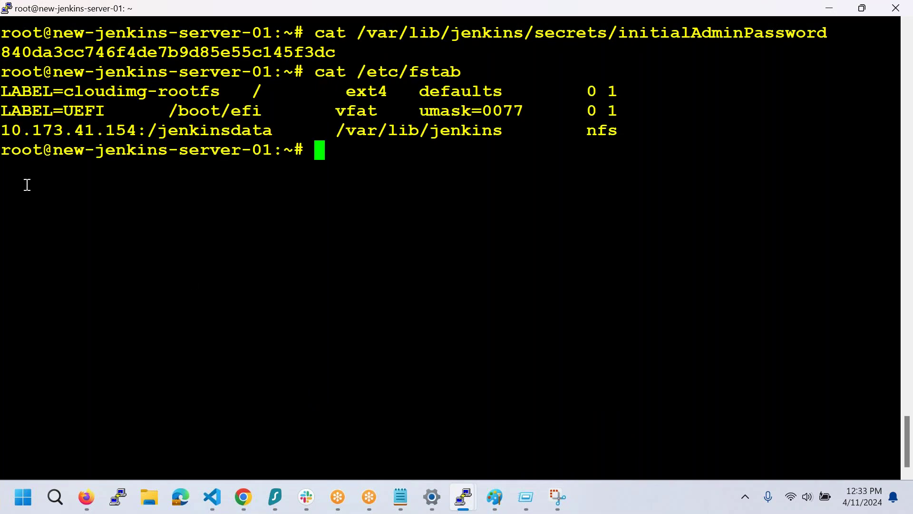
pyautogui.moveTo(6, 130); pyautogui.dragTo(620, 136)
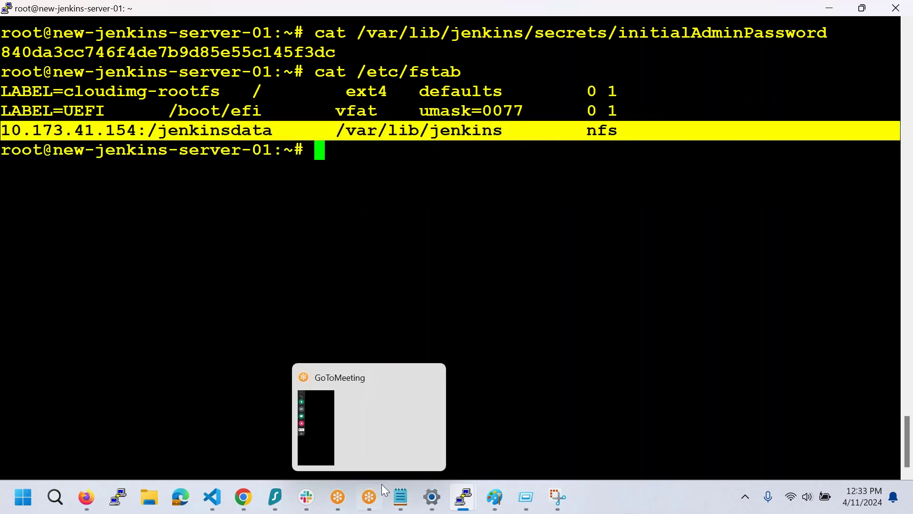
pyautogui.moveTo(244, 497)
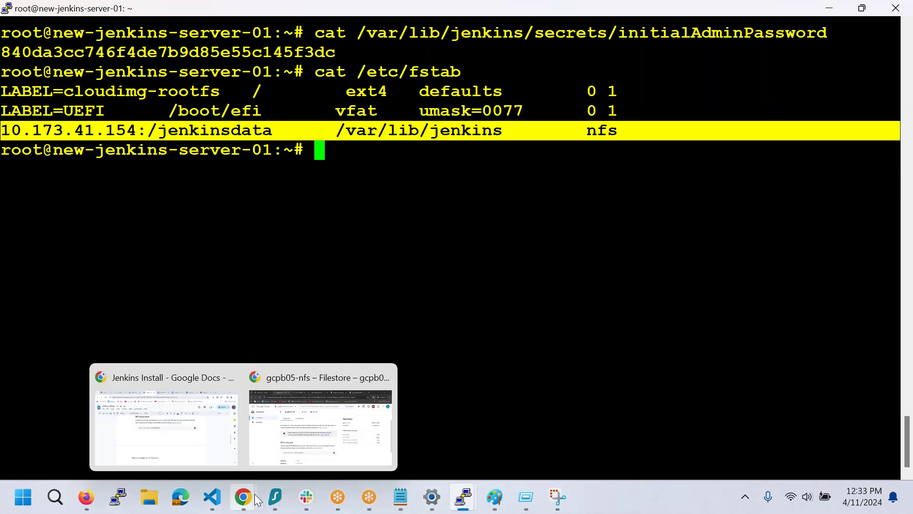
pyautogui.click(198, 436)
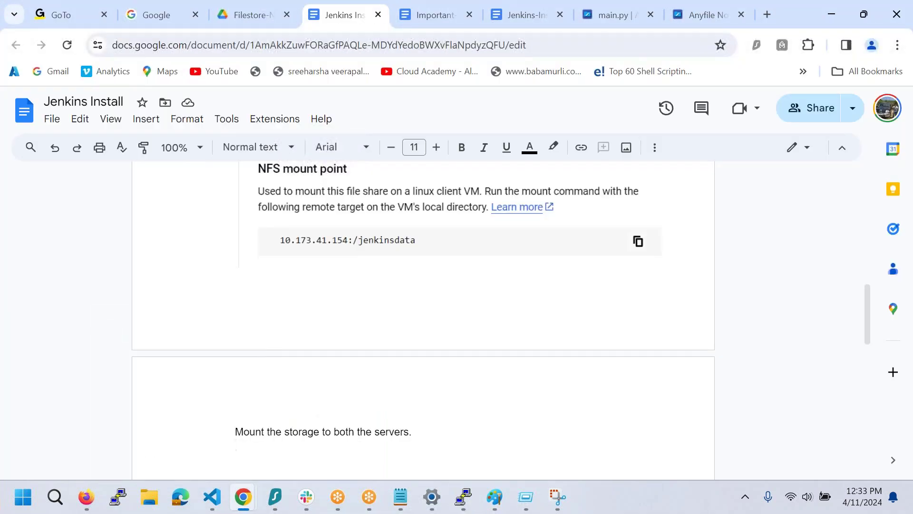
# - Paste the fstab mount line and add 'Run mount -a and check NFS Mounted on both.'
pyautogui.hotkey('ctrl', 'v')
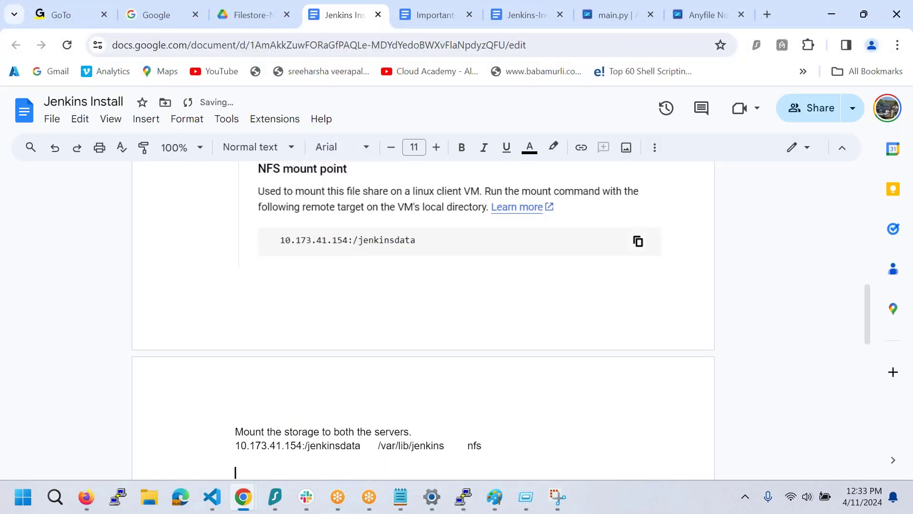
pyautogui.write('Run mount -a and ')
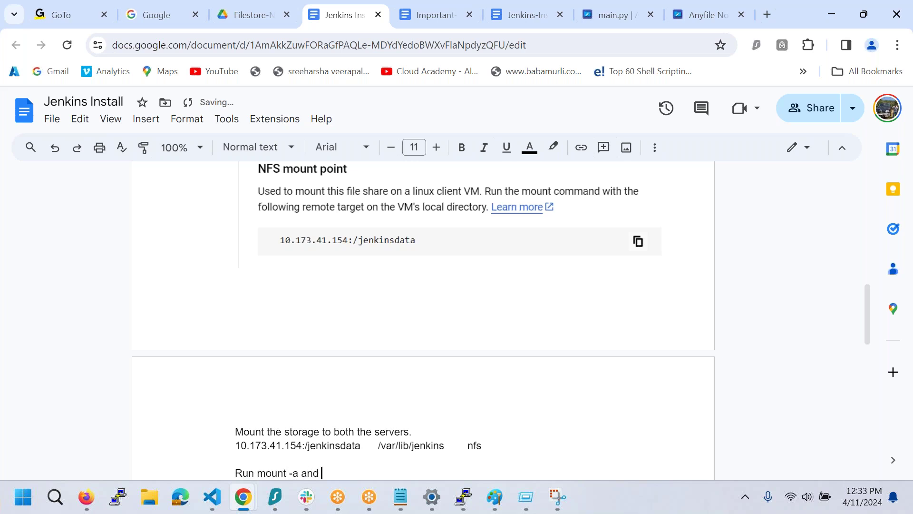
pyautogui.write('che')
pyautogui.scroll(-4, 194, 433)
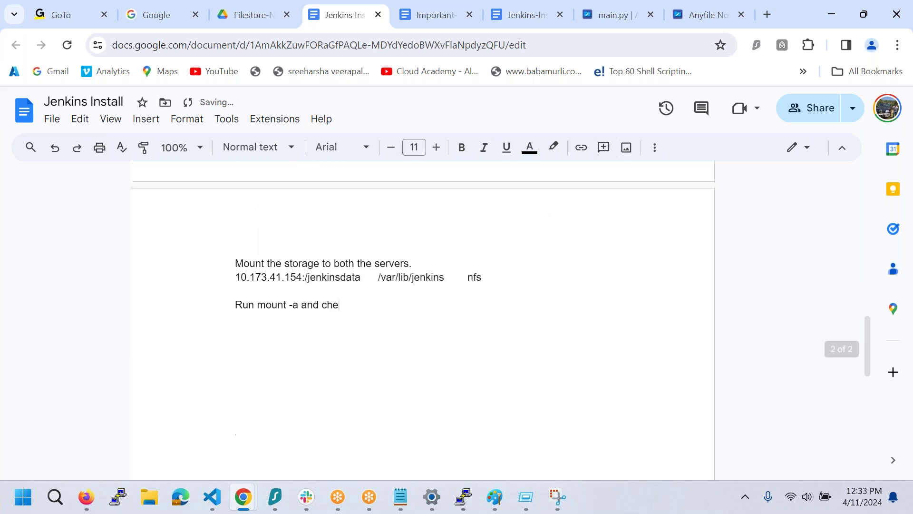
pyautogui.write('ck both')
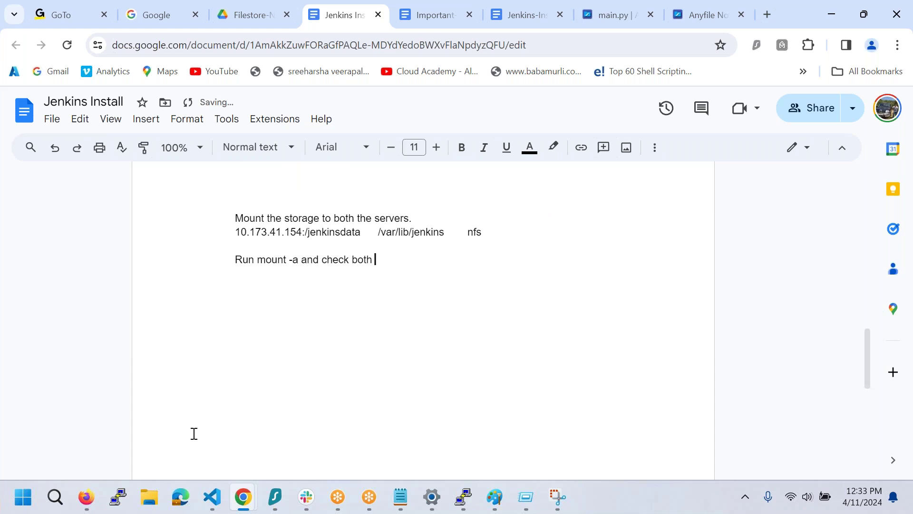
pyautogui.press('BackSpace')
pyautogui.press('BackSpace')
pyautogui.press('BackSpace')
pyautogui.write('NFS Mouned')
pyautogui.press('BackSpace')
pyautogui.press('BackSpace')
pyautogui.press('BackSpace')
pyautogui.write('ted on both.')
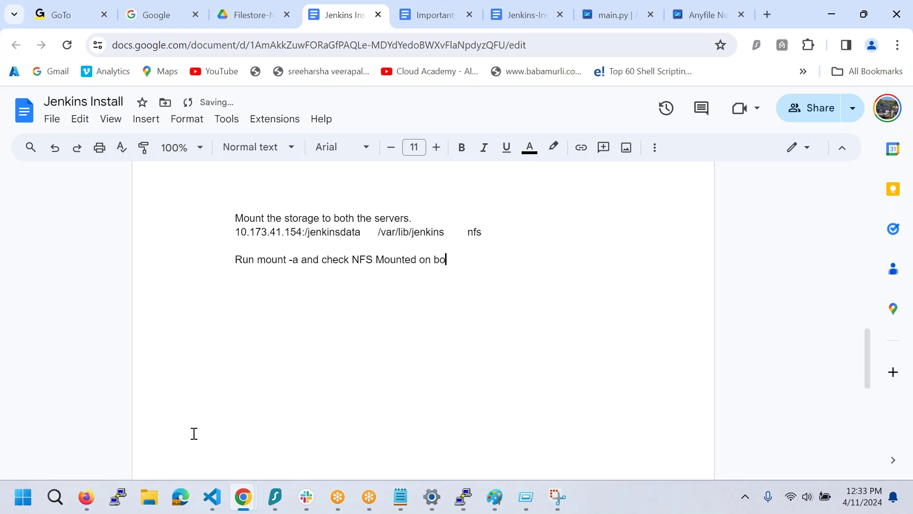
# - Add the line 'Install Jenkins on first server.'
pyautogui.press('Return')
pyautogui.press('Return')
pyautogui.write('Install Jenkins on first server.')
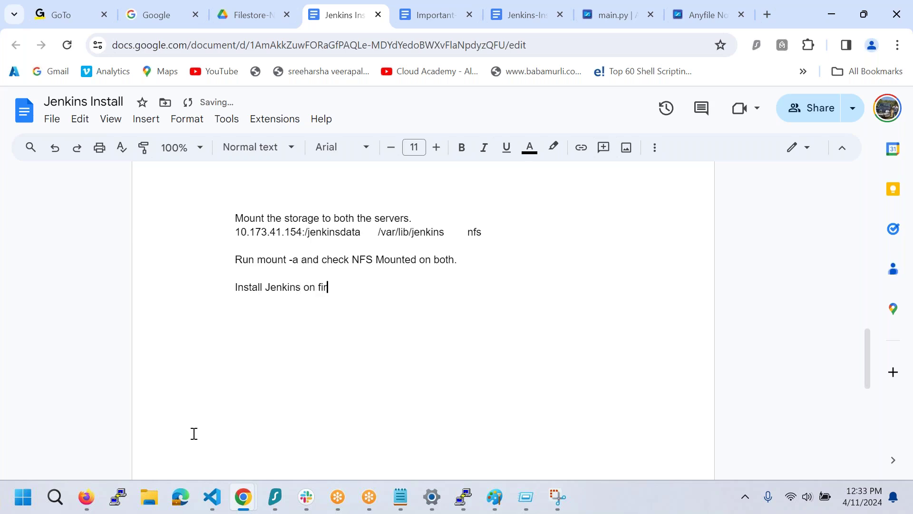
pyautogui.press('Return')
pyautogui.moveTo(401, 497)
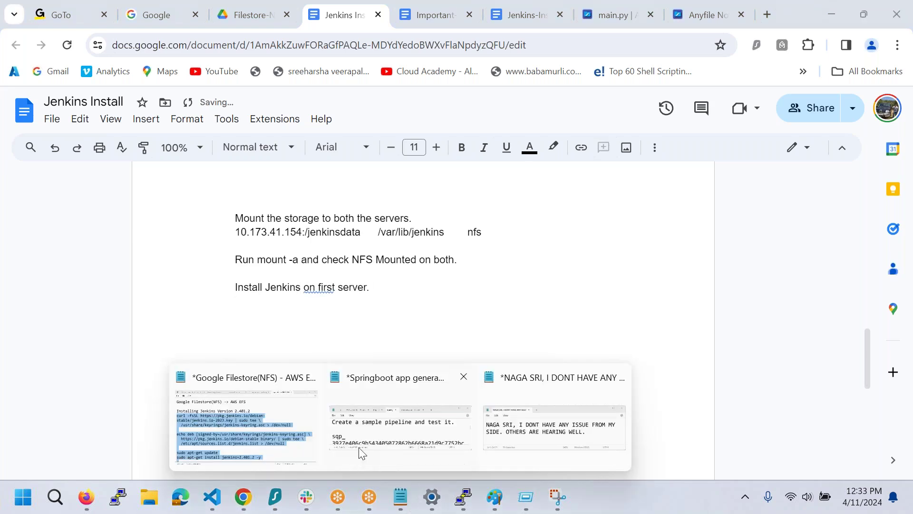
pyautogui.click(265, 417)
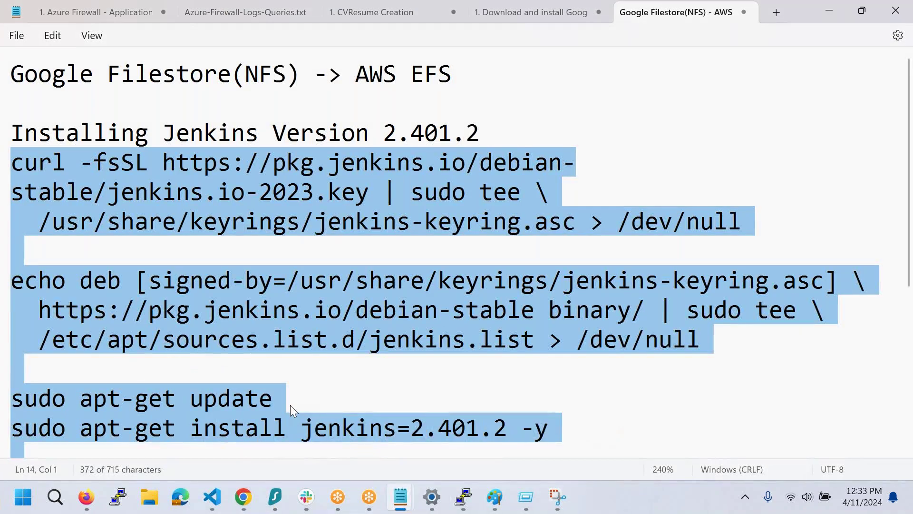
# - Paste the Jenkins 2.401.2 install commands from Notepad under the first-server step
pyautogui.hotkey('ctrl', 'c')
pyautogui.hotkey('alt', 'Tab')
pyautogui.hotkey('ctrl', 'v')
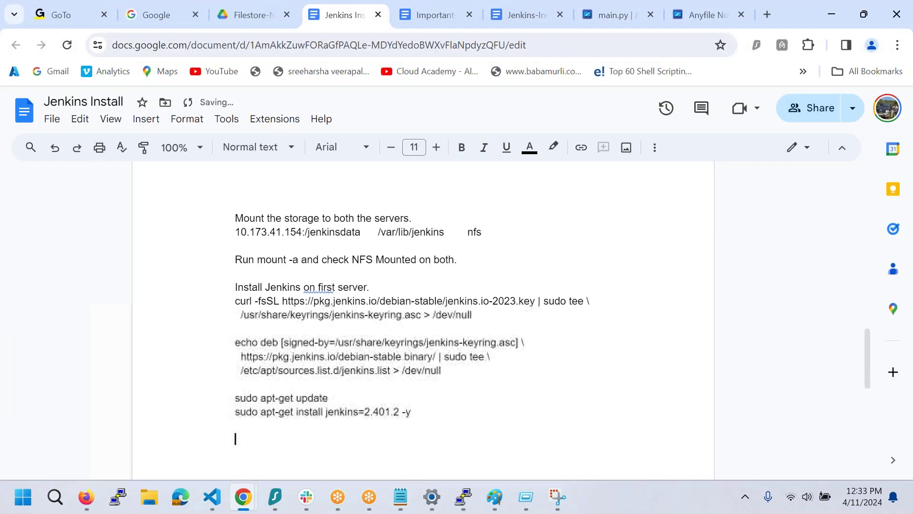
pyautogui.press('Return')
pyautogui.press('Return')
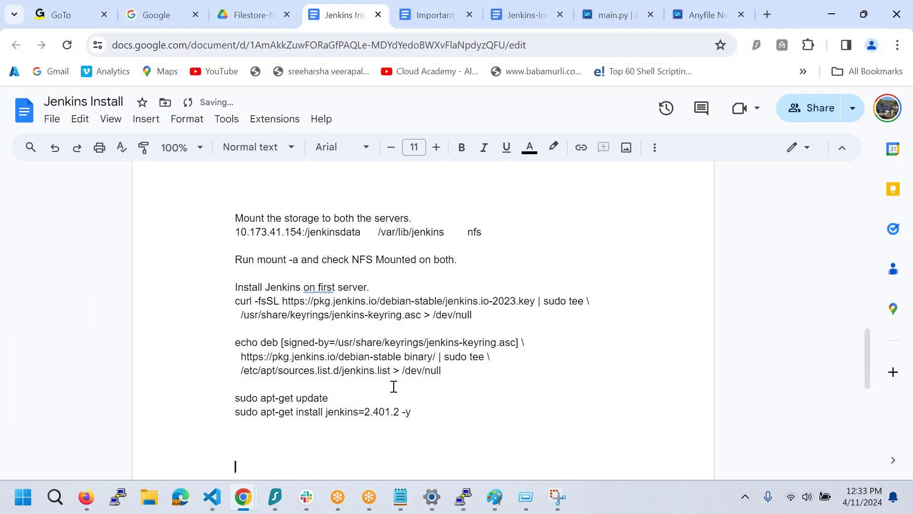
# - Type 'Login and create a test job.' below the commands
pyautogui.write('Login and creat')
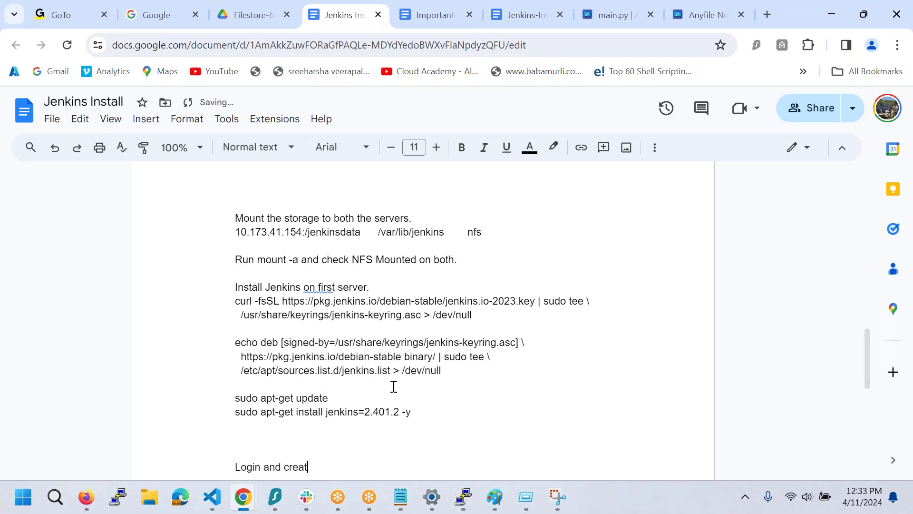
pyautogui.write('e a test jo')
pyautogui.press('BackSpace')
pyautogui.press('BackSpace')
pyautogui.write('jon. Ins')
pyautogui.press('BackSpace')
pyautogui.press('BackSpace')
pyautogui.press('BackSpace')
pyautogui.press('BackSpace')
pyautogui.press('BackSpace')
pyautogui.press('BackSpace')
pyautogui.write('b. Install')
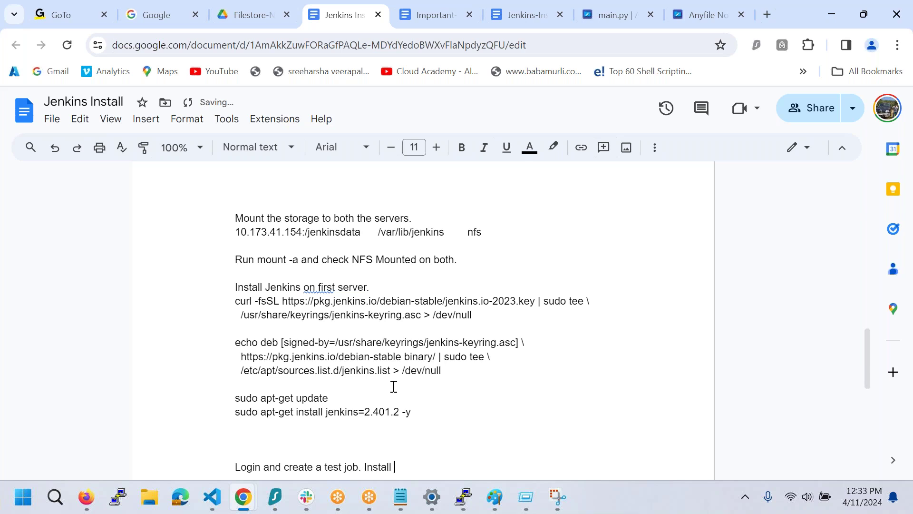
# - Add 'Install Jenkins on secondary and check the testjob is reflecting.'
pyautogui.scroll(-3, 394, 386)
pyautogui.write('Jenkins on seconda')
pyautogui.press('BackSpace')
pyautogui.press('BackSpace')
pyautogui.press('BackSpace')
pyautogui.write('ondary adn che')
pyautogui.press('BackSpace')
pyautogui.press('BackSpace')
pyautogui.press('BackSpace')
pyautogui.press('BackSpace')
pyautogui.press('BackSpace')
pyautogui.press('BackSpace')
pyautogui.write('nd check')
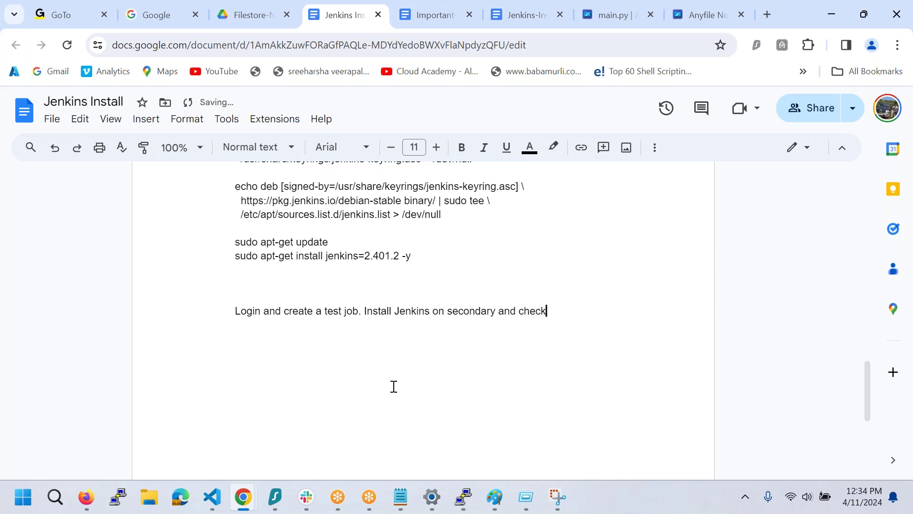
pyautogui.write(' the testjon')
pyautogui.press('BackSpace')
pyautogui.press('BackSpace')
pyautogui.write('b is reflecting.')
pyautogui.press('Return')
pyautogui.press('Return')
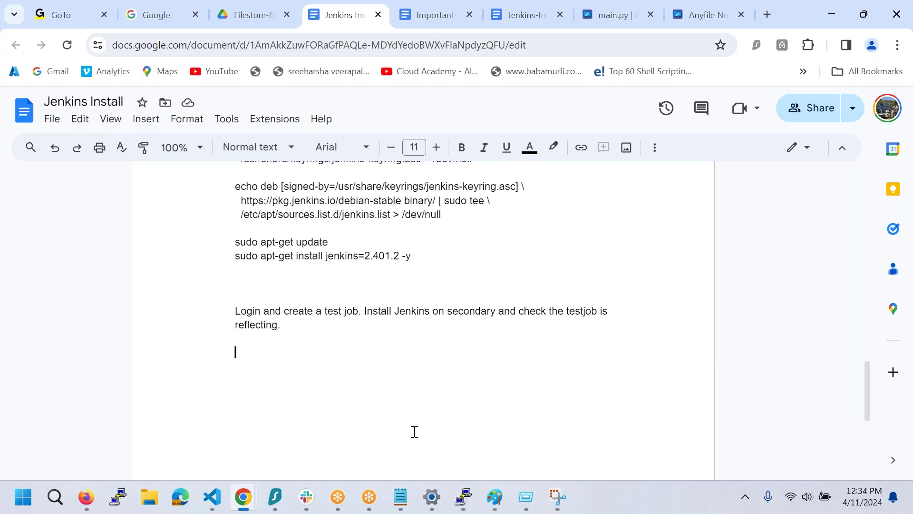
# - Close the system settings window and return to the Filestore instances list, after checking the backups list
pyautogui.click(431, 498)
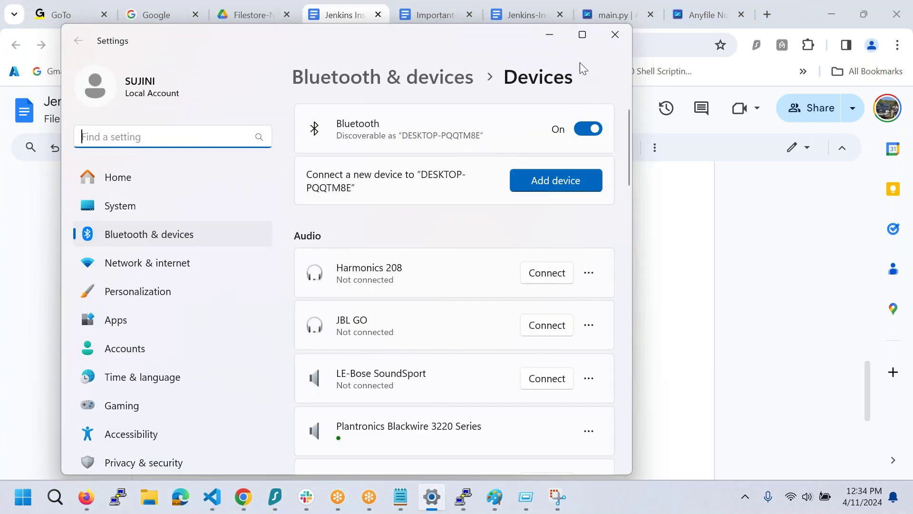
pyautogui.click(615, 34)
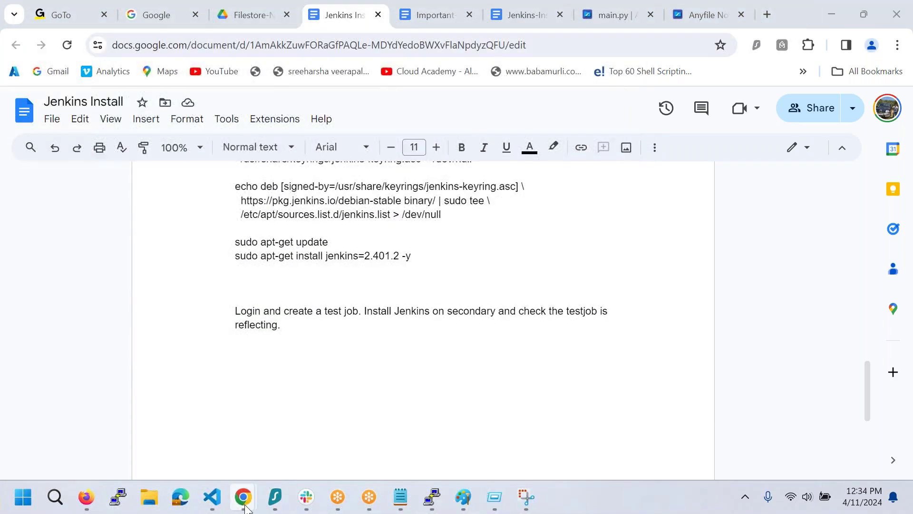
pyautogui.moveTo(244, 508)
pyautogui.click(331, 423)
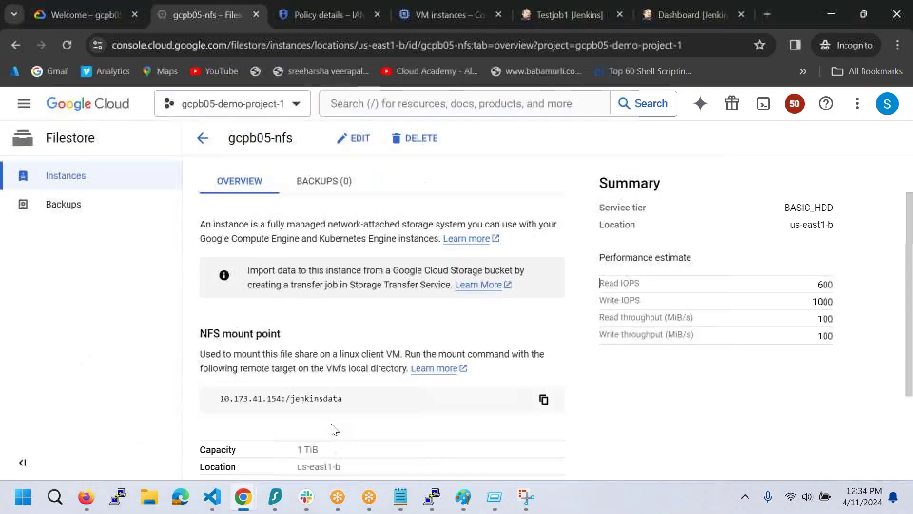
pyautogui.click(137, 206)
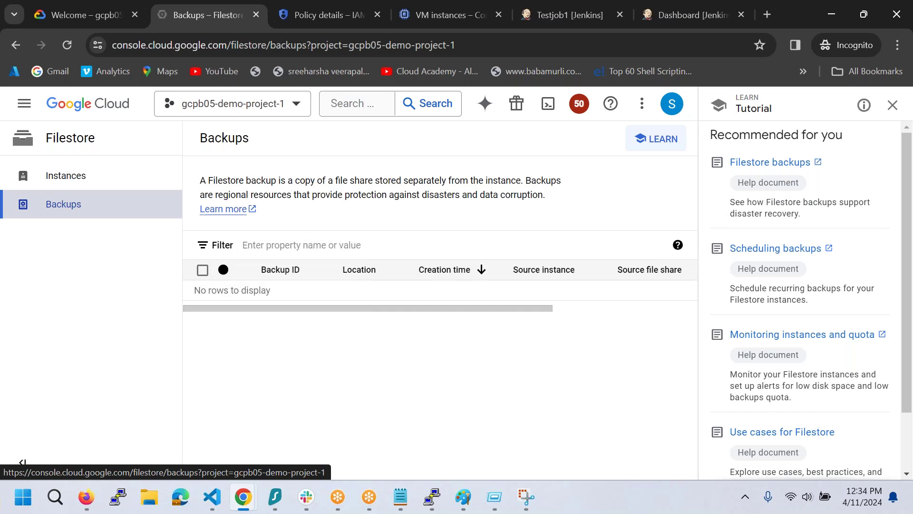
pyautogui.click(110, 181)
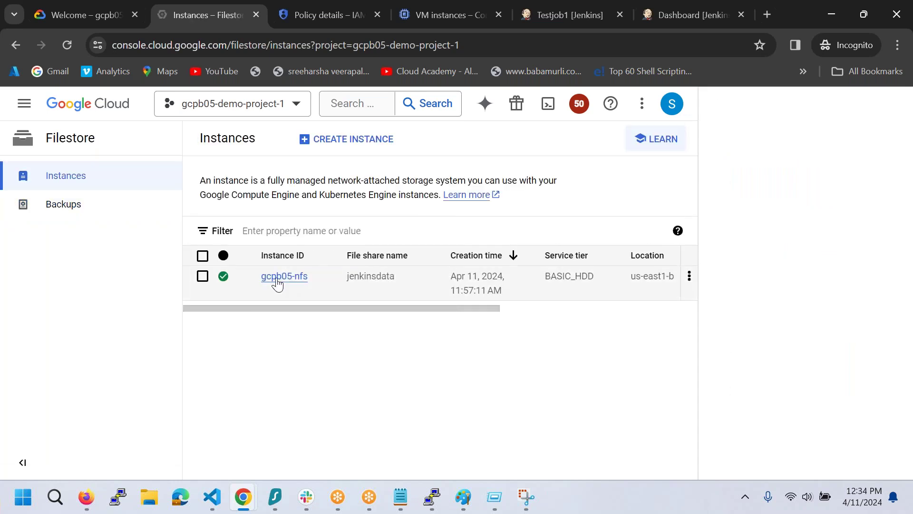
# - Delete the gcpb05-nfs Filestore instance, confirming with its copied instance ID
pyautogui.click(202, 277)
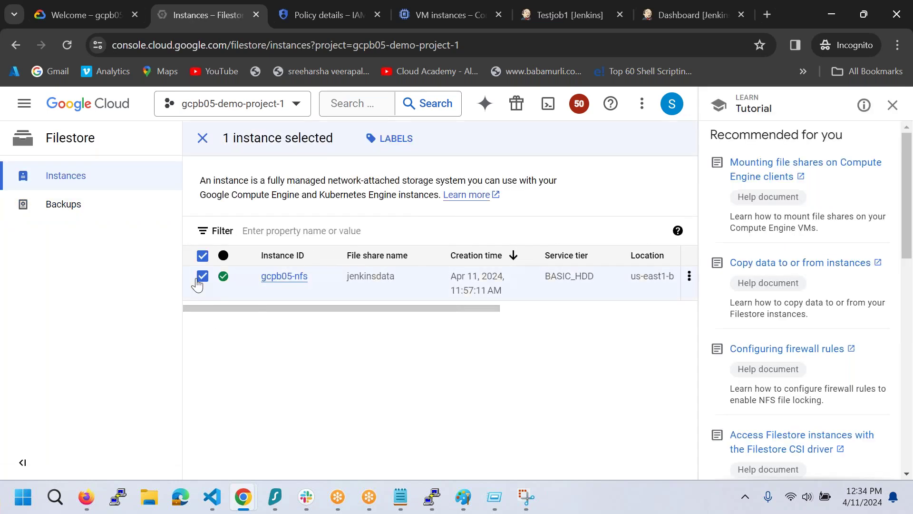
pyautogui.click(689, 280)
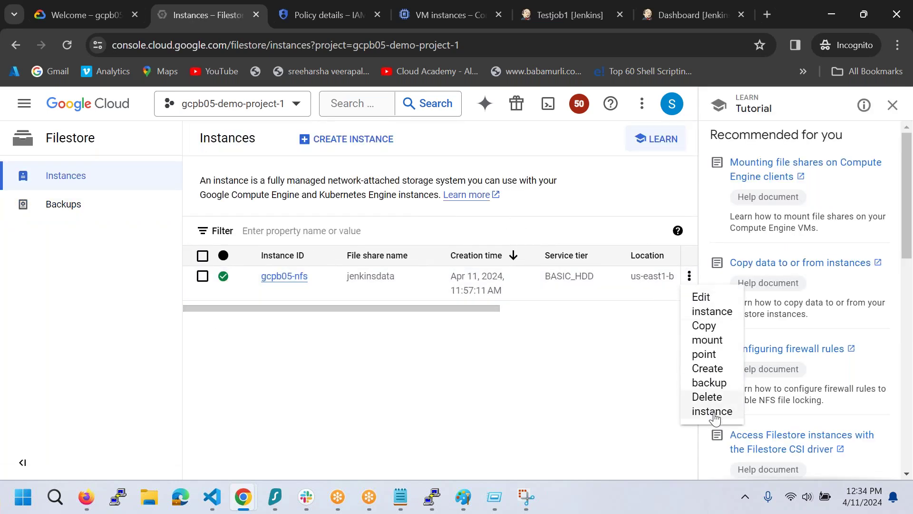
pyautogui.click(699, 402)
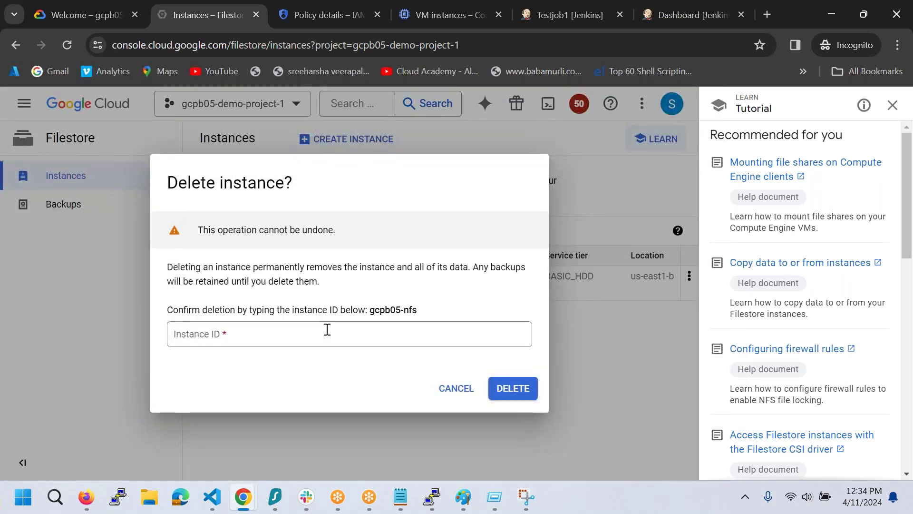
pyautogui.moveTo(439, 311); pyautogui.dragTo(370, 320)
pyautogui.click(371, 321)
pyautogui.doubleClick(371, 314)
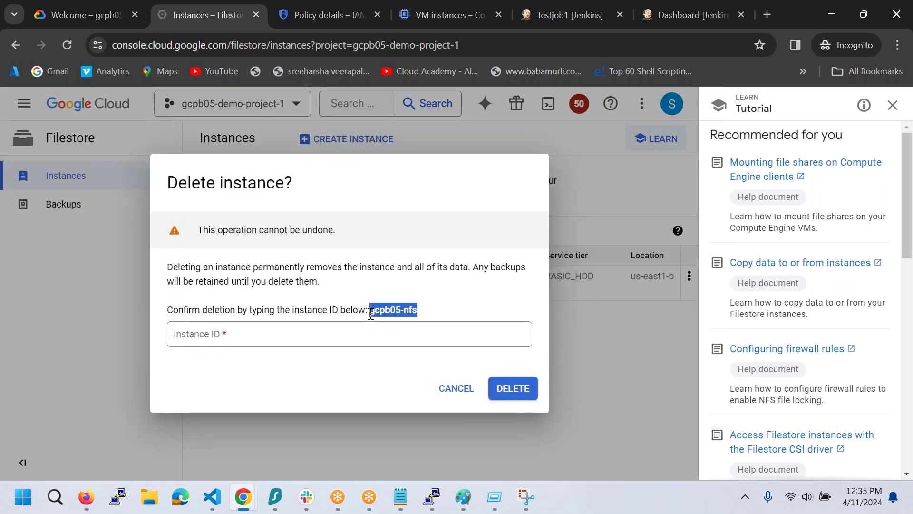
pyautogui.click(354, 332)
pyautogui.hotkey('ctrl', 'v')
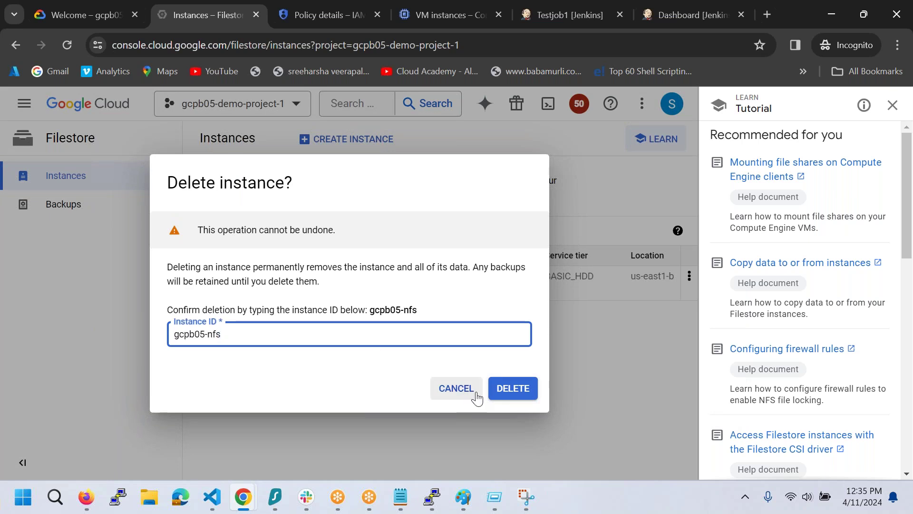
pyautogui.click(512, 388)
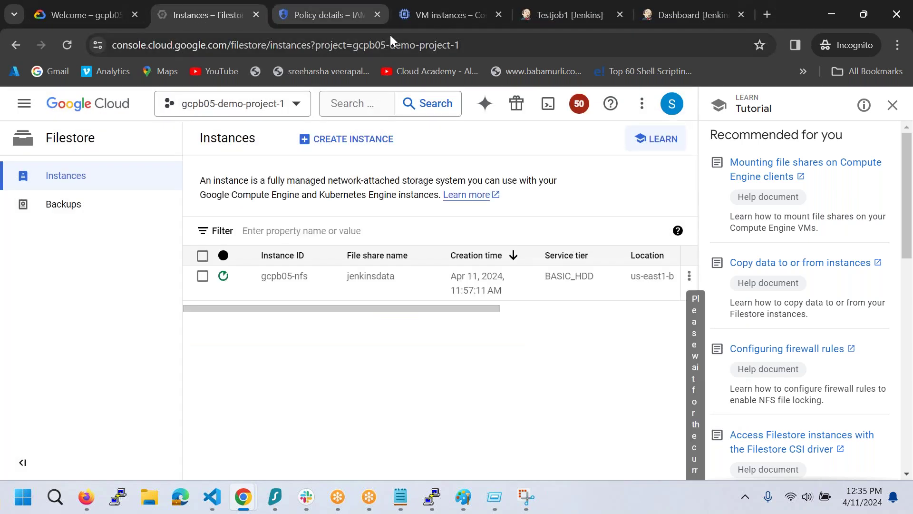
# - Select new-jenkins-server-01 and new-jenkins-server-02 in VM instances and delete them both
pyautogui.click(413, 21)
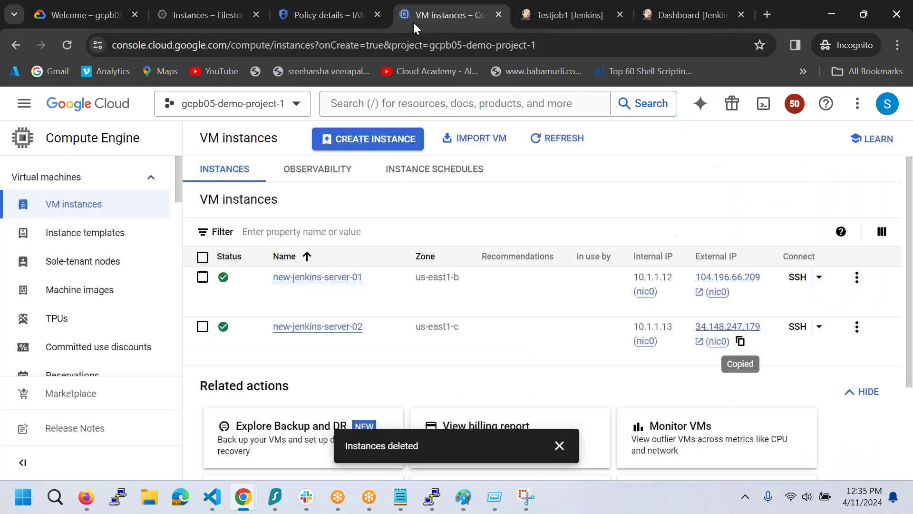
pyautogui.click(203, 257)
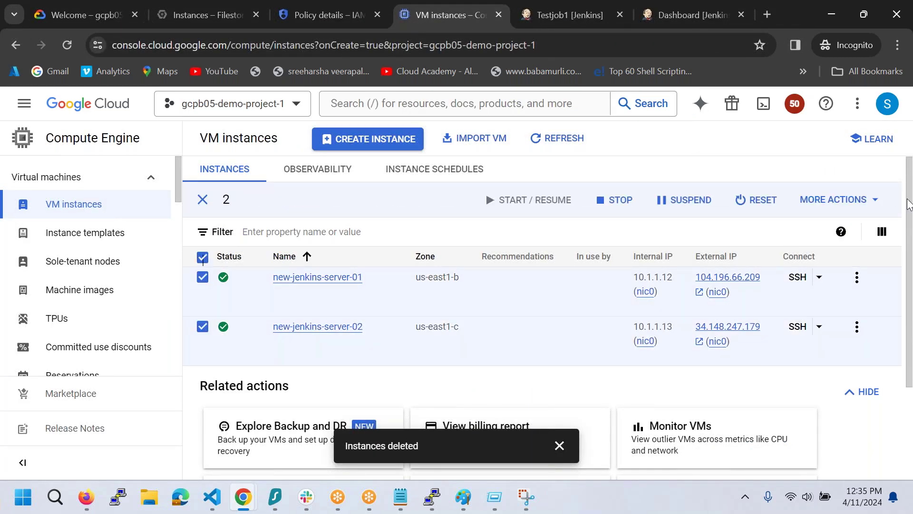
pyautogui.click(837, 200)
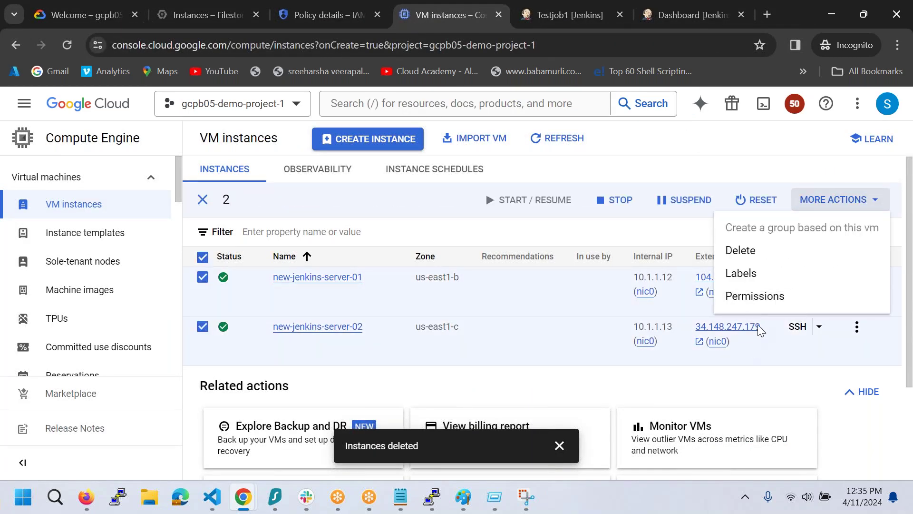
pyautogui.click(769, 257)
pyautogui.click(600, 328)
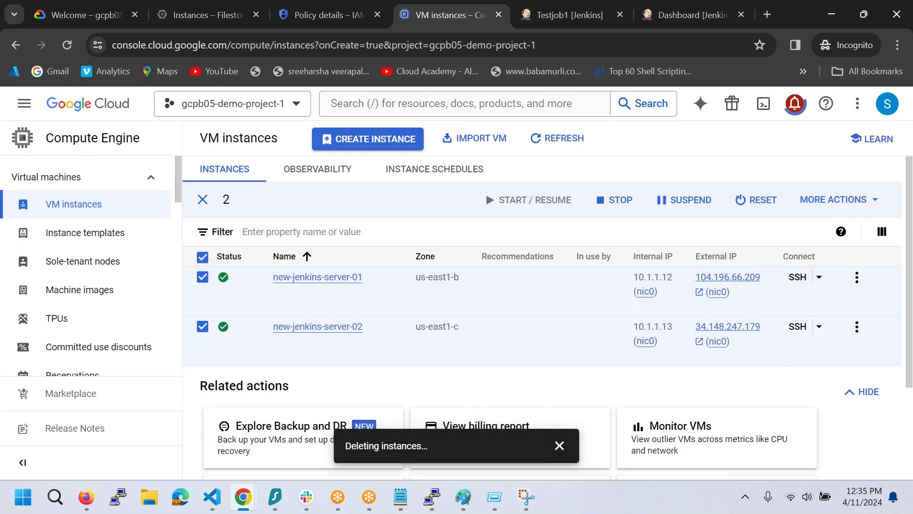